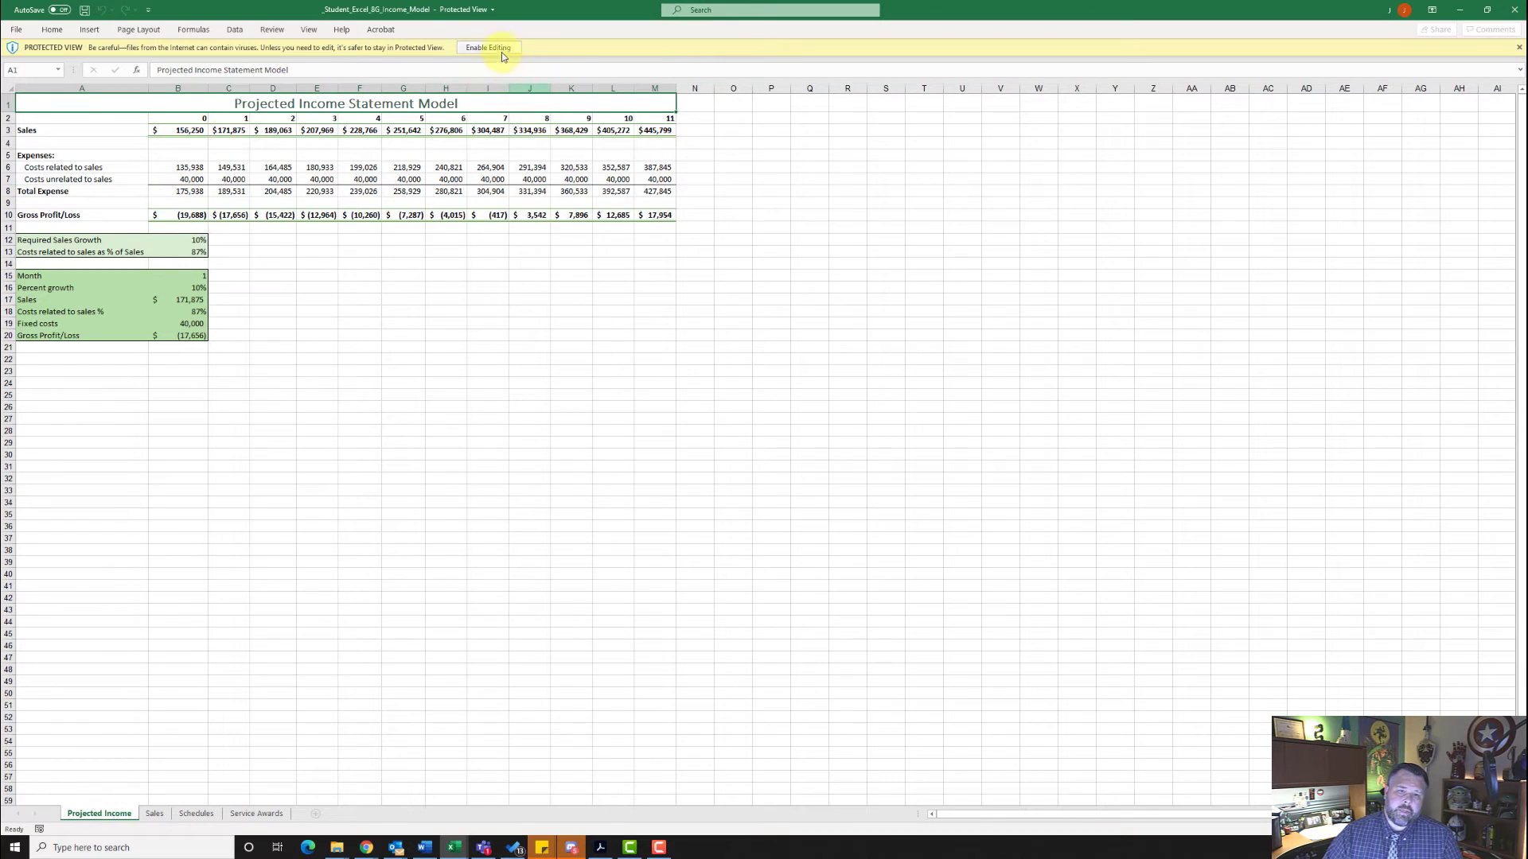
- Enable editing of the protected workbook and set the Month value in cell B15 to 6
{"action": "left_click", "coordinate": [501, 50]}
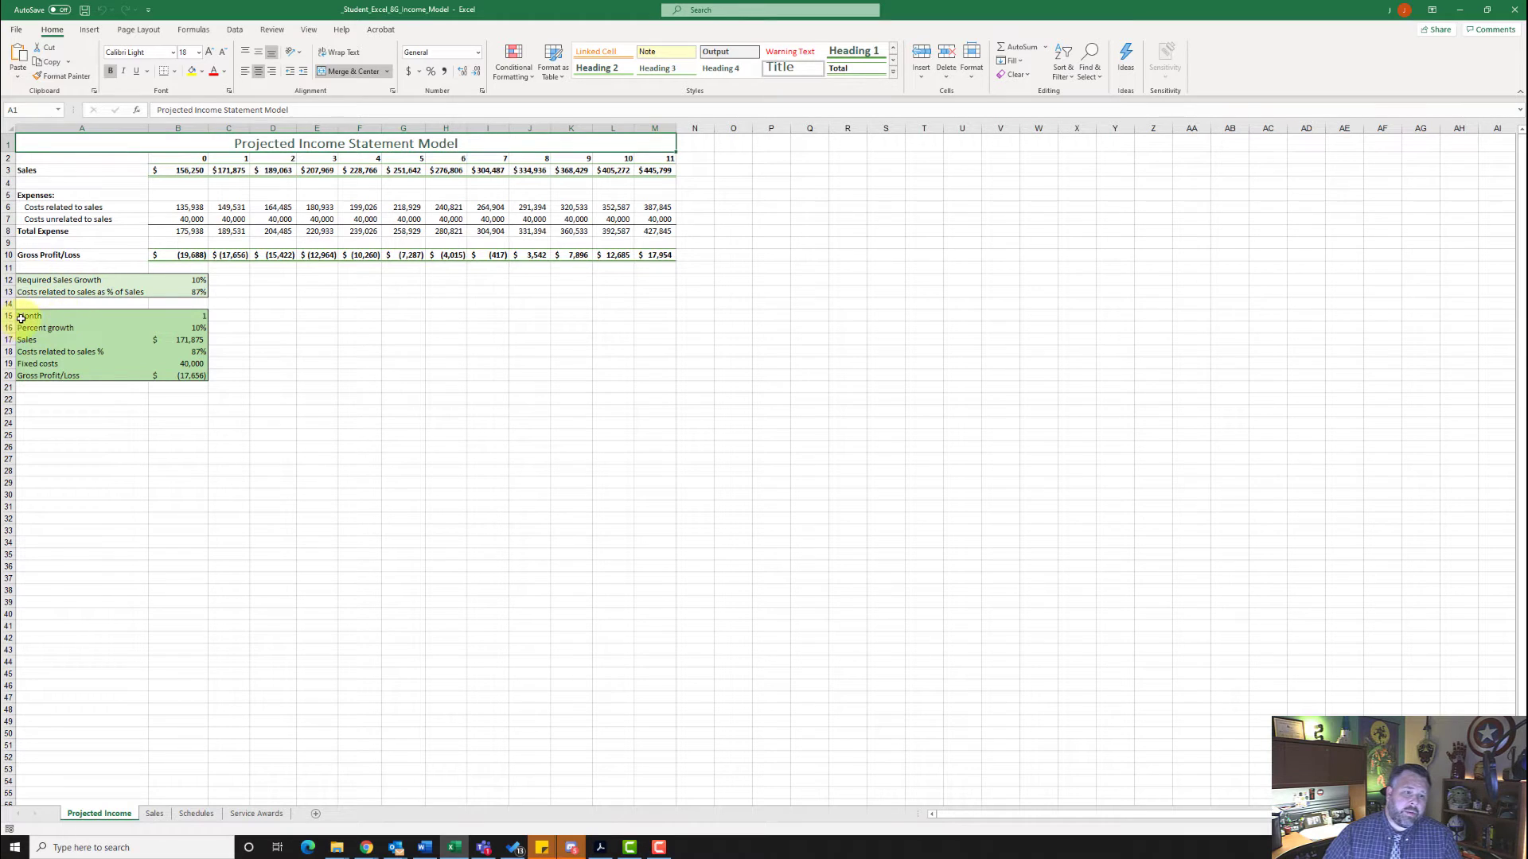
{"action": "left_click", "coordinate": [197, 318]}
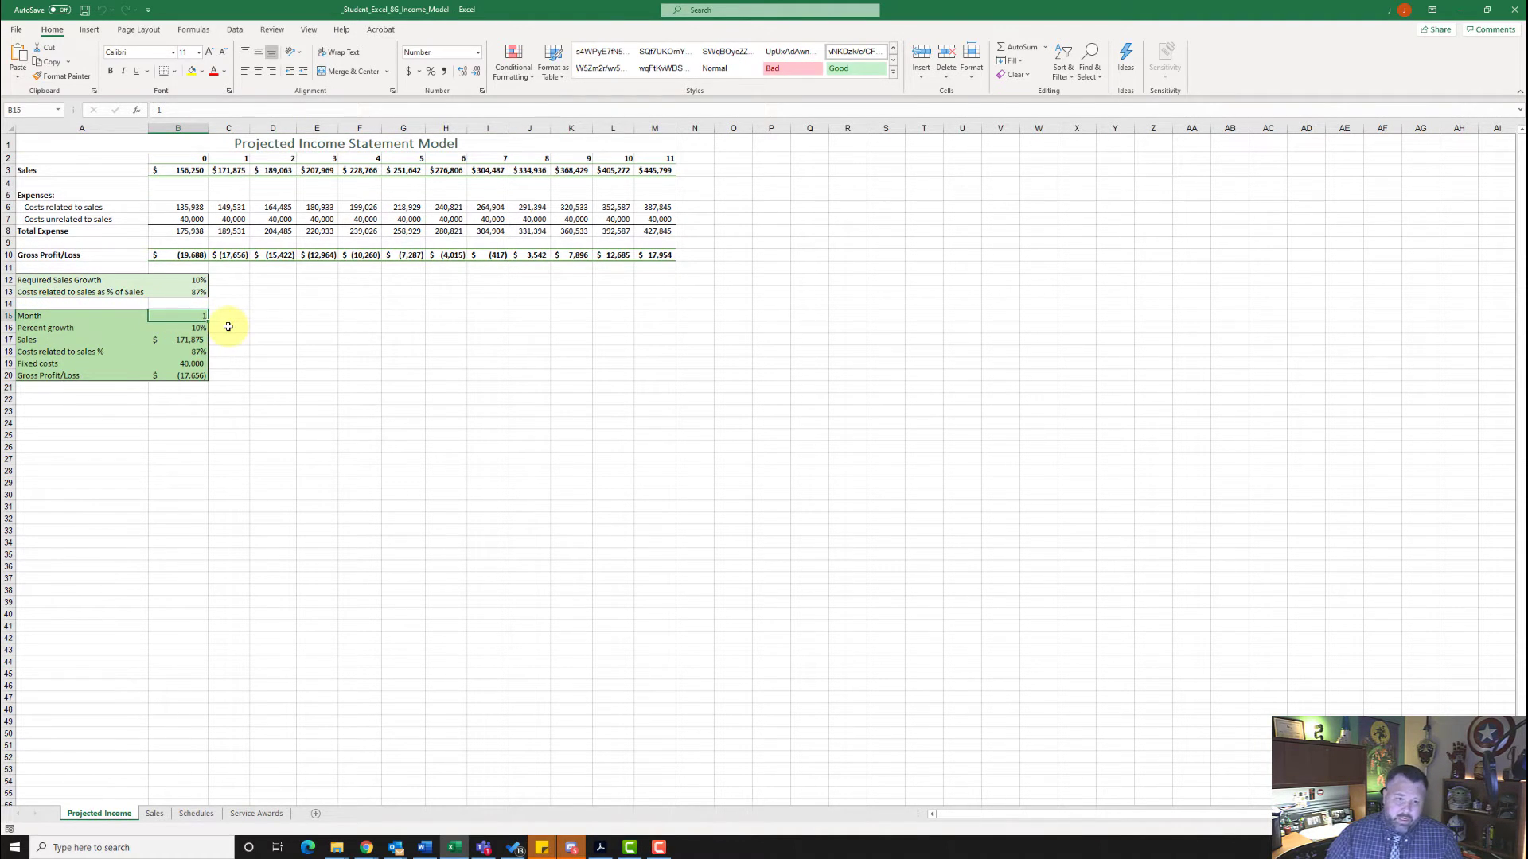
{"action": "type", "text": "6"}
{"action": "key", "text": "Return"}
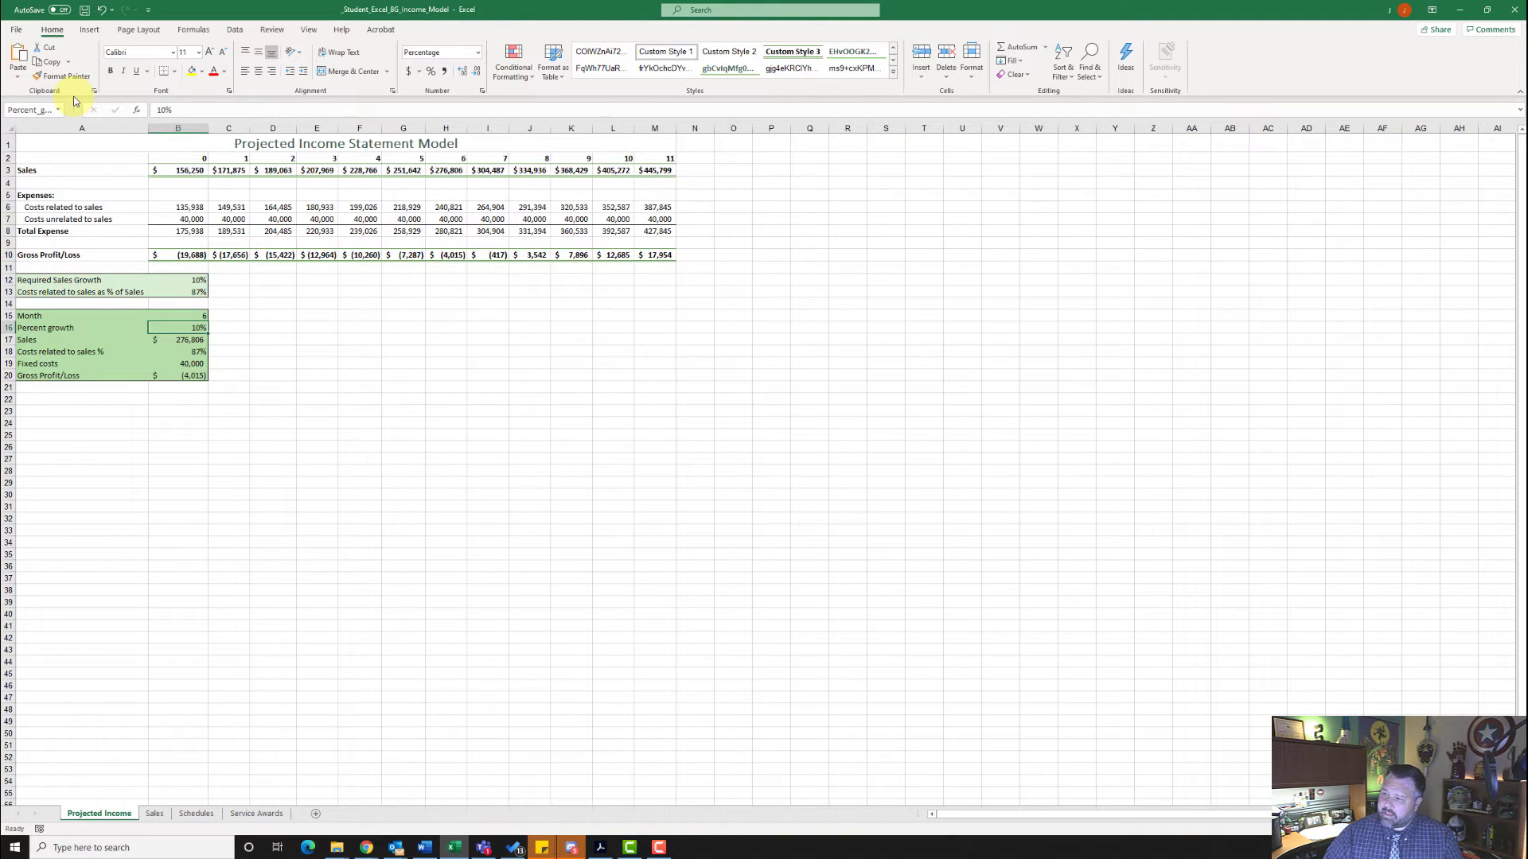
- Check in the Excel add-ins options that the Analysis ToolPak and the Solver Add-in are enabled
{"action": "left_click", "coordinate": [18, 30]}
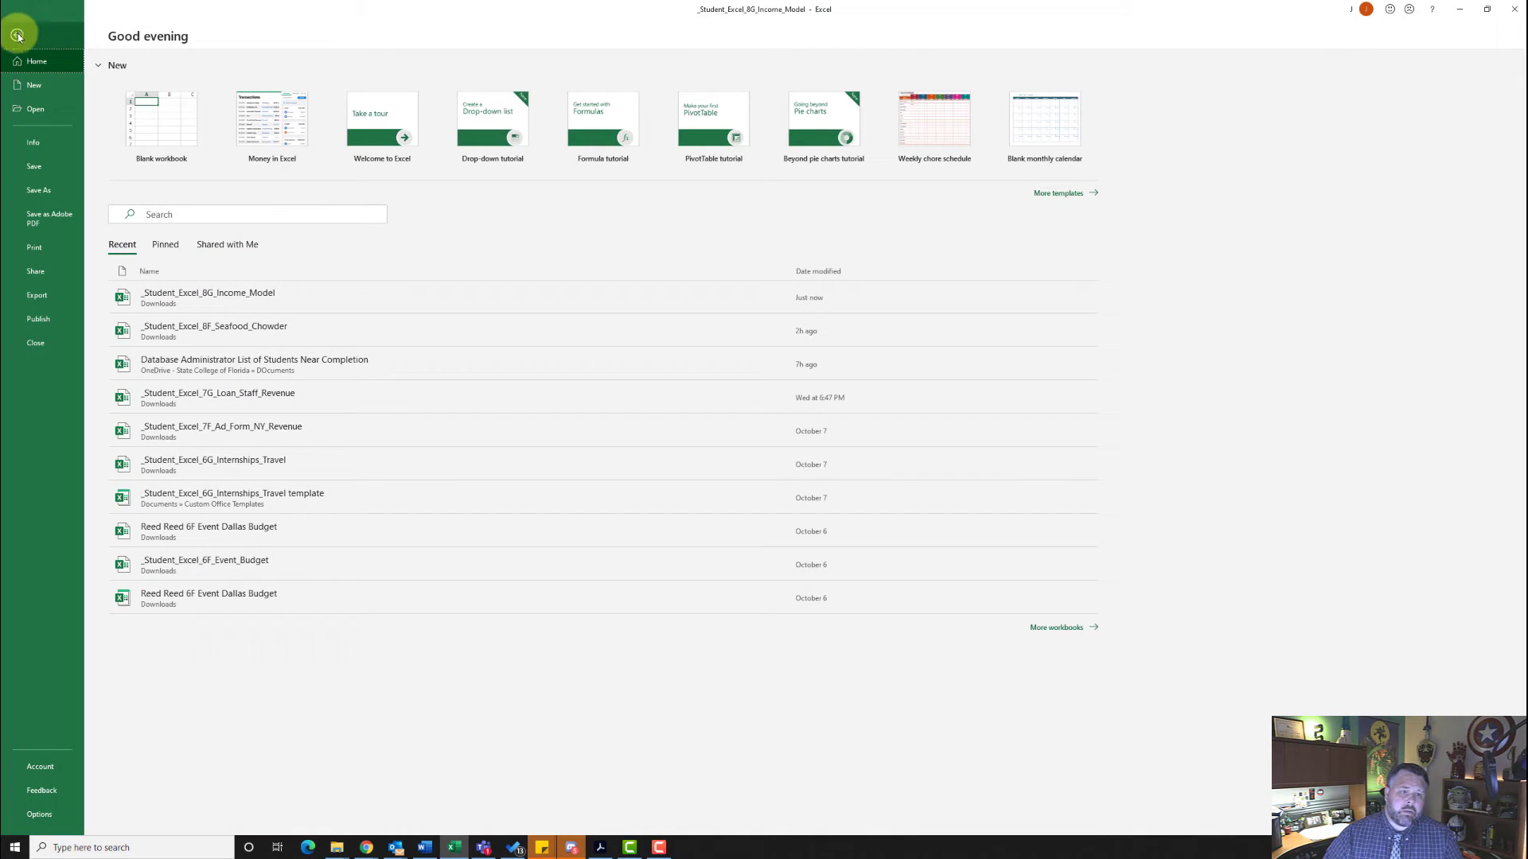
{"action": "left_click", "coordinate": [40, 813]}
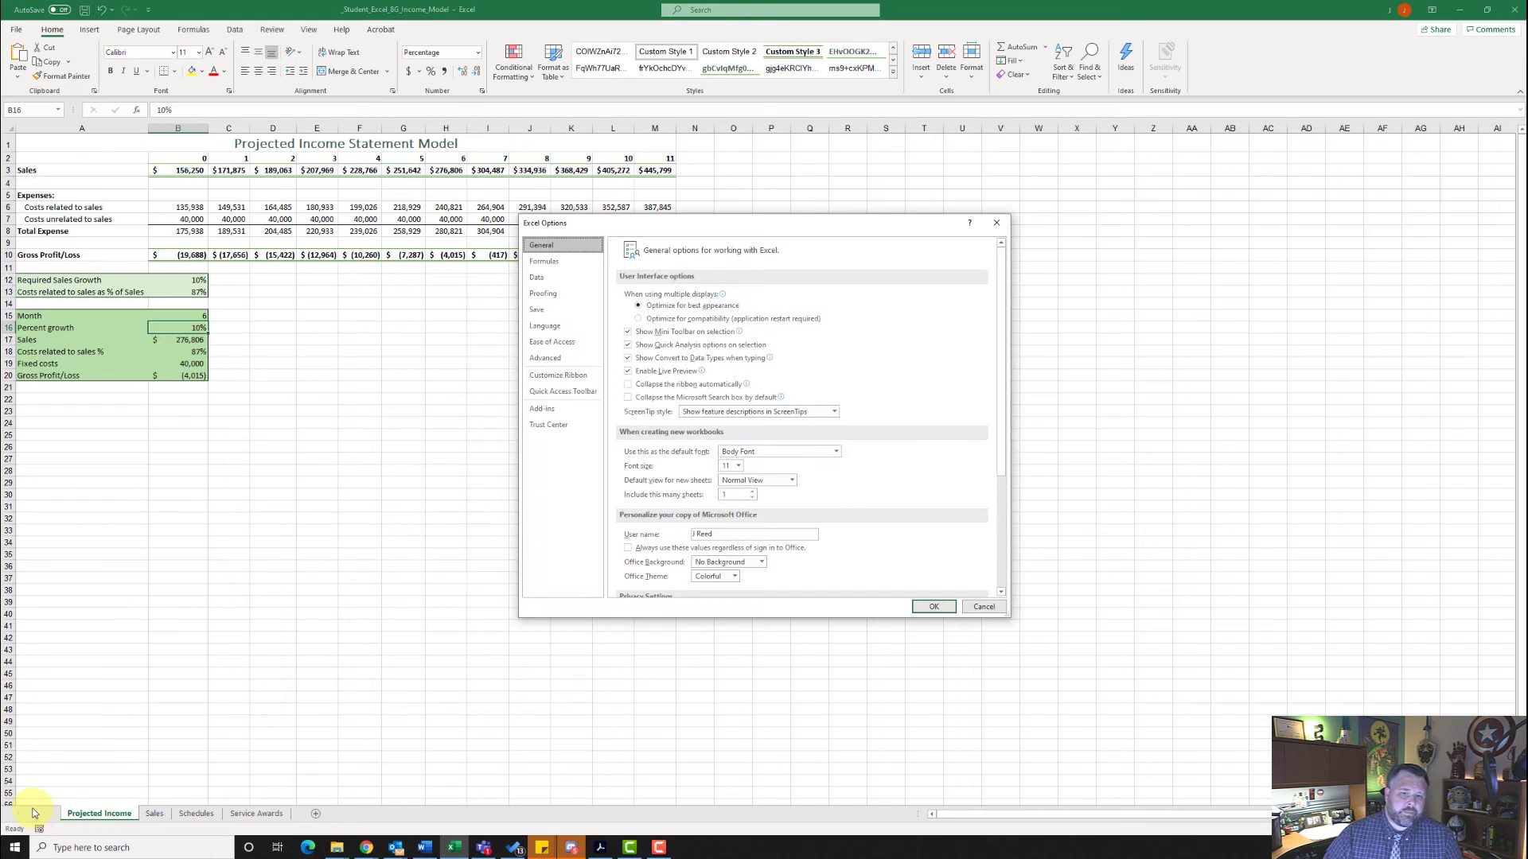
{"action": "left_click", "coordinate": [560, 408]}
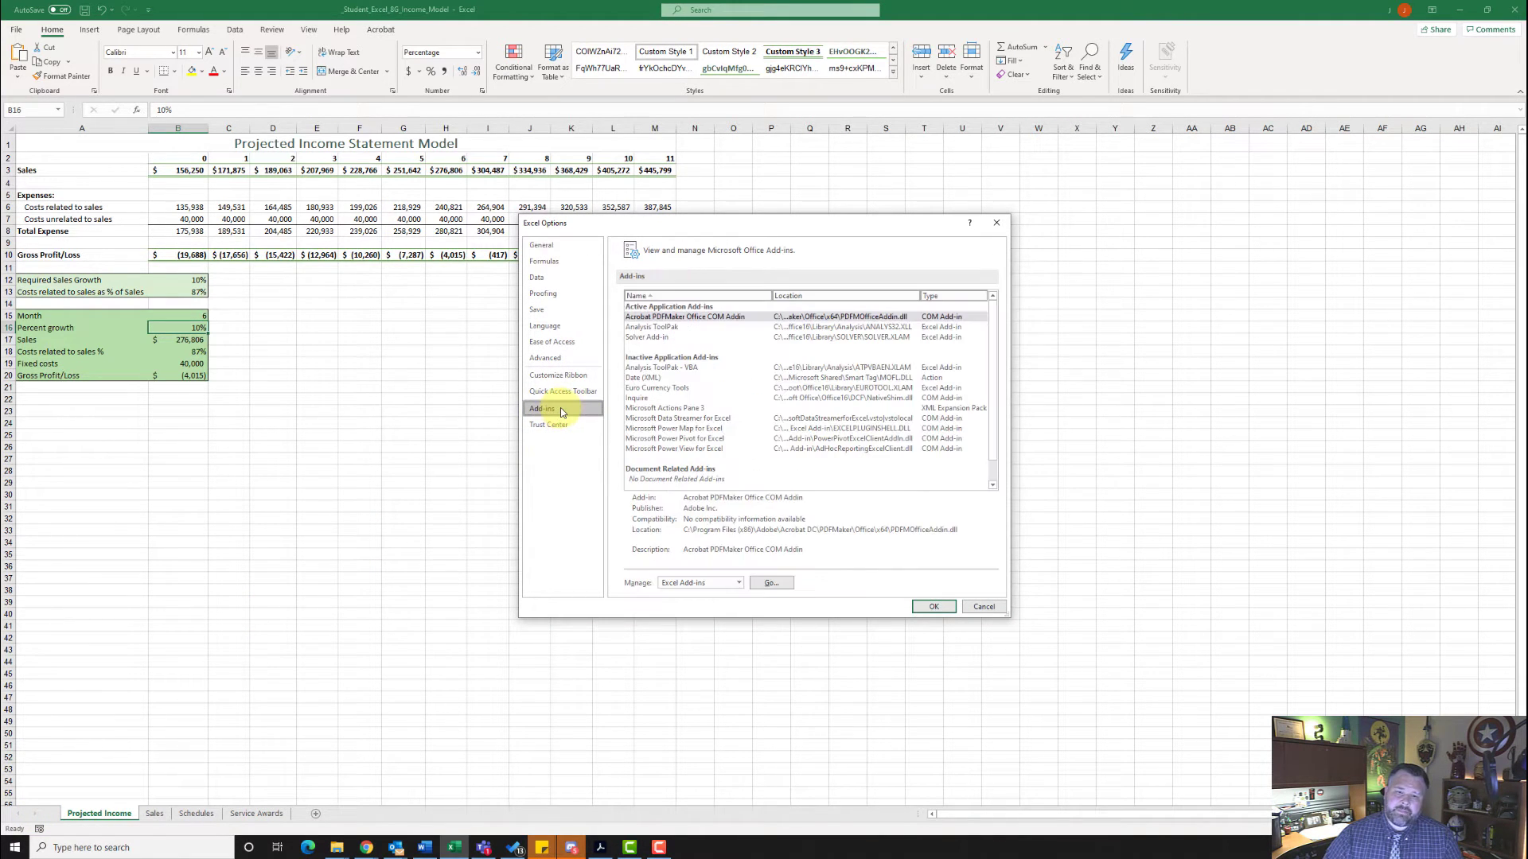
{"action": "left_click", "coordinate": [735, 583]}
{"action": "left_click", "coordinate": [732, 596]}
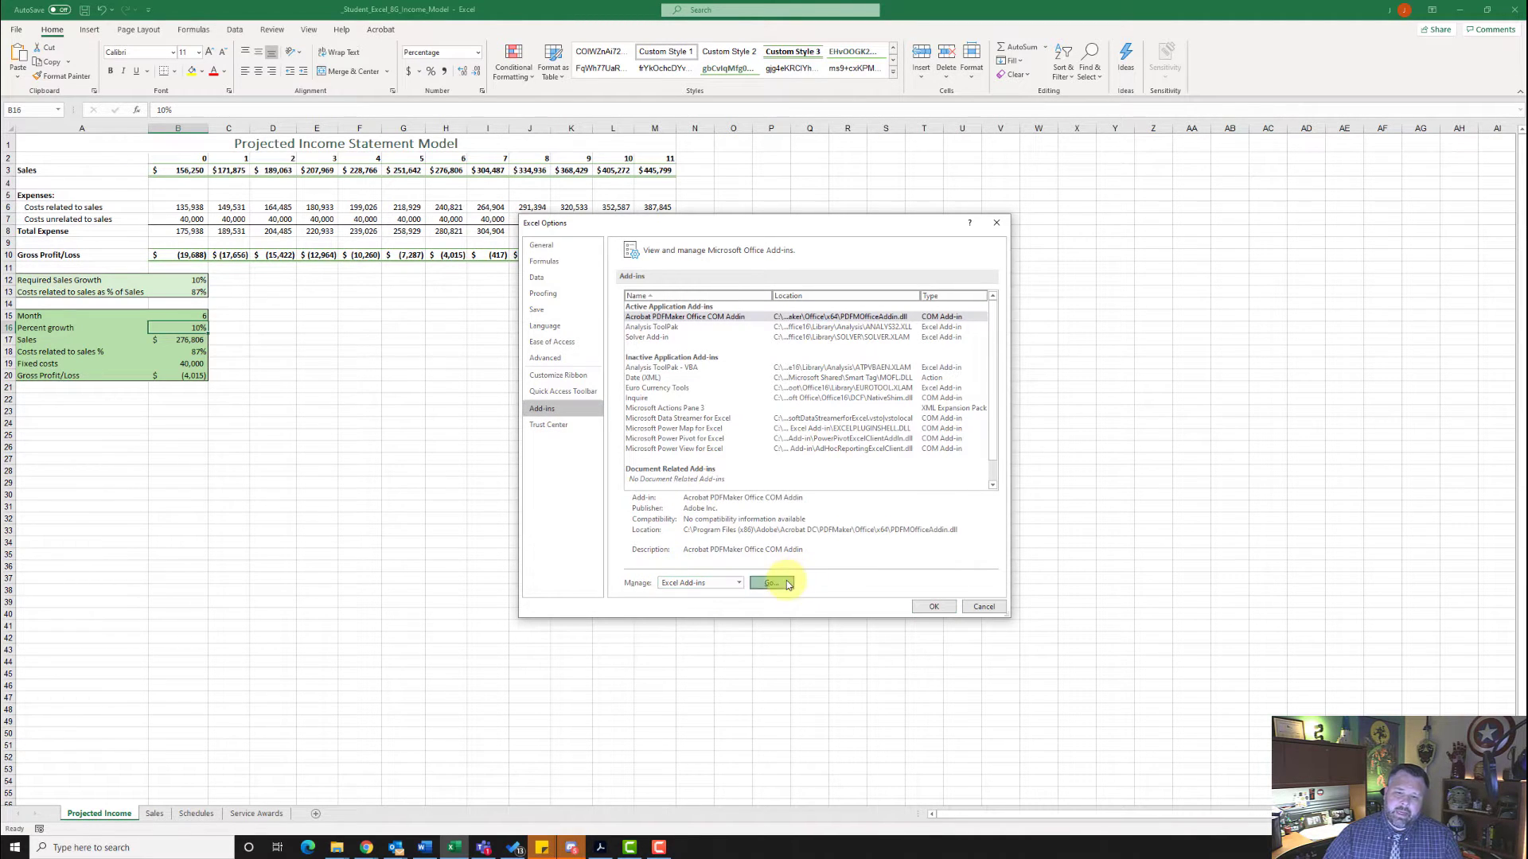
{"action": "left_click", "coordinate": [771, 582]}
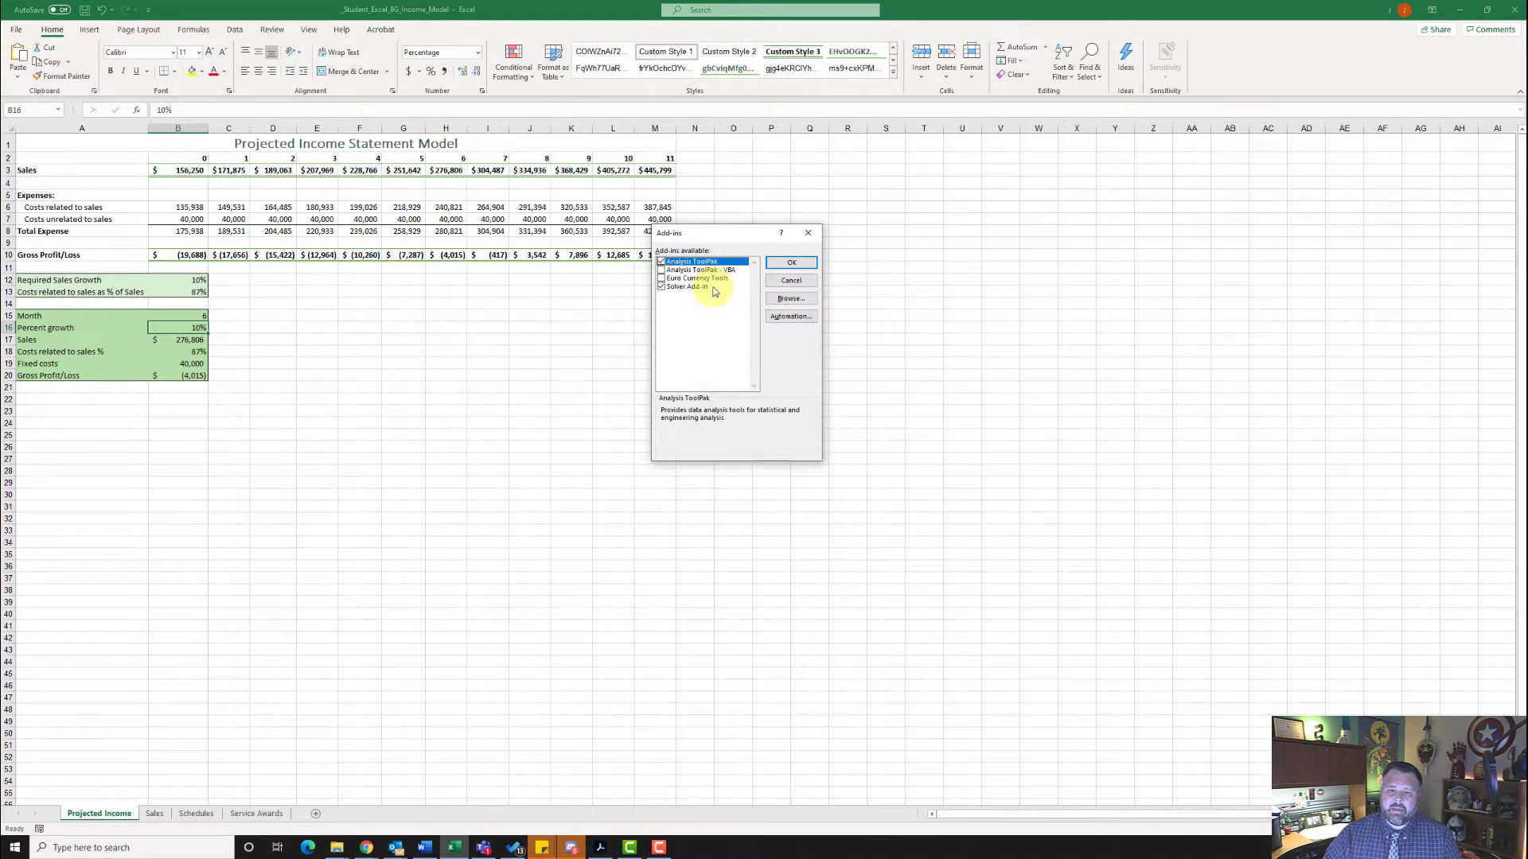
{"action": "left_click", "coordinate": [791, 262]}
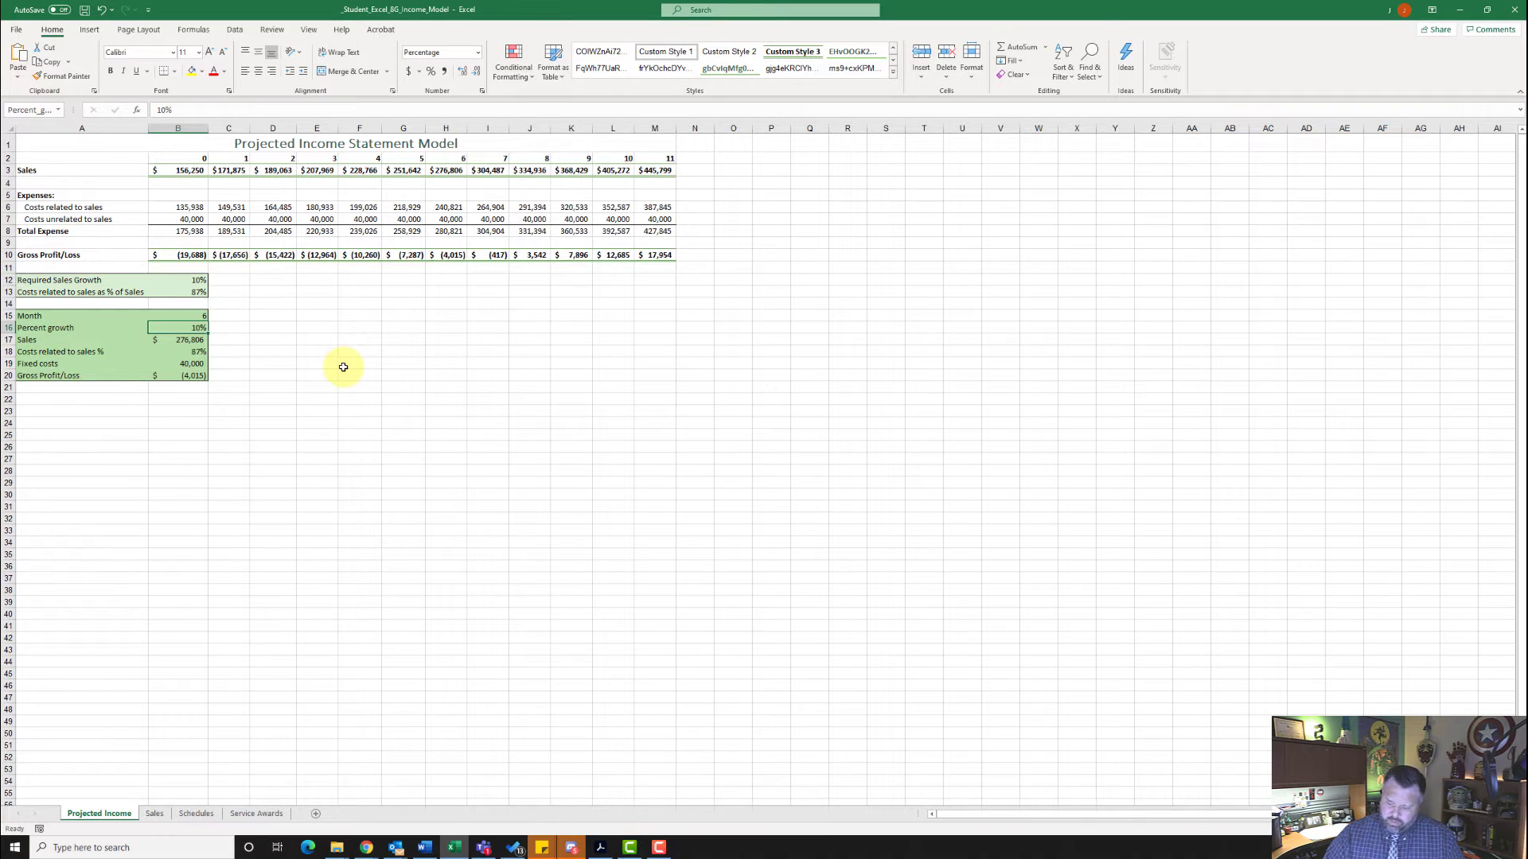
- Set the Percent growth in cell B16 to 11% and open Solver
{"action": "type", "text": "11"}
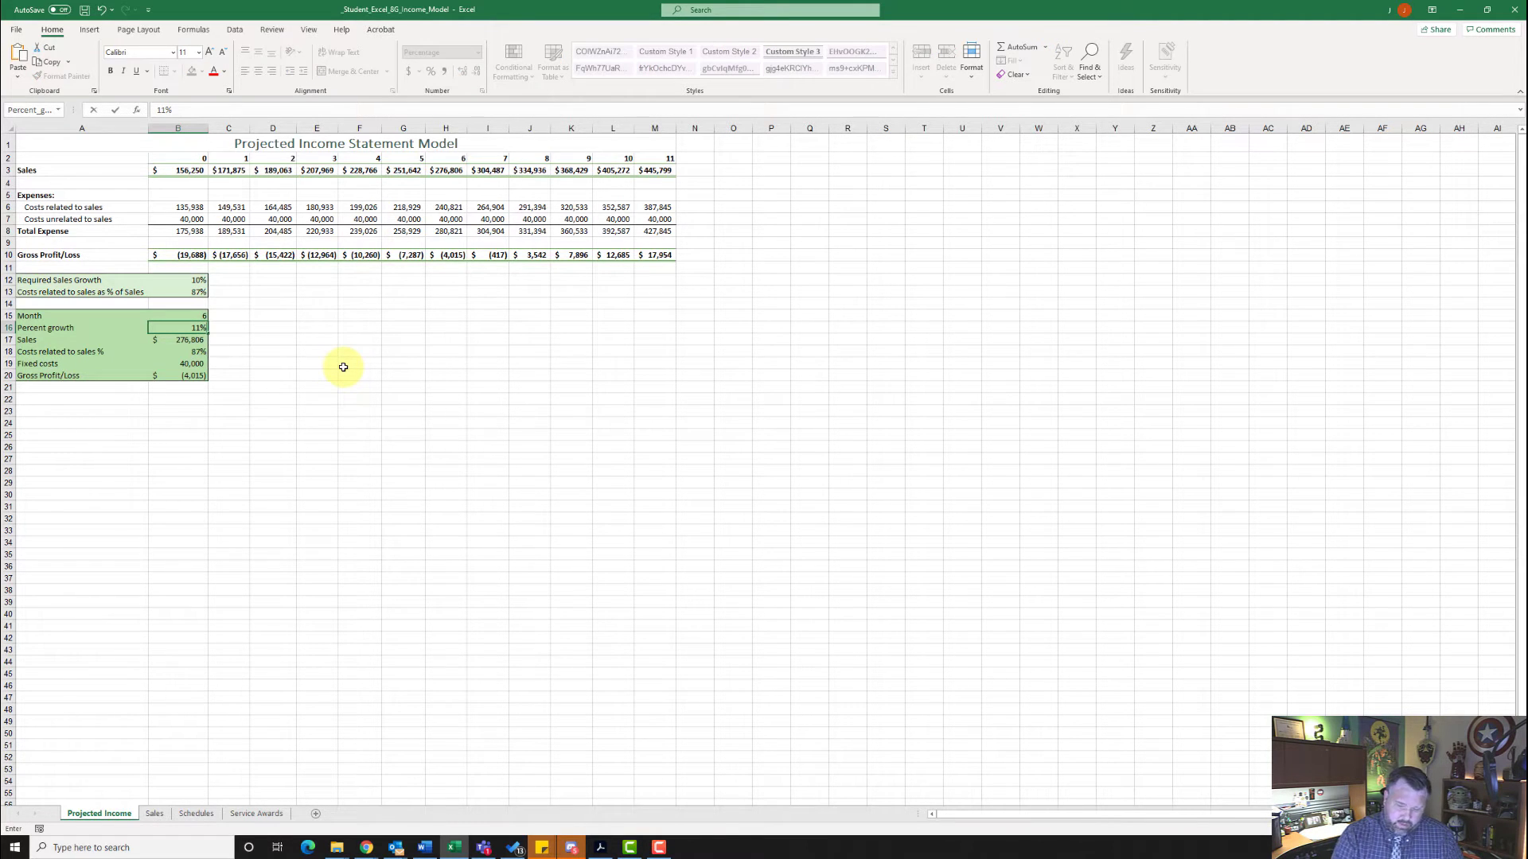
{"action": "key", "text": "Return"}
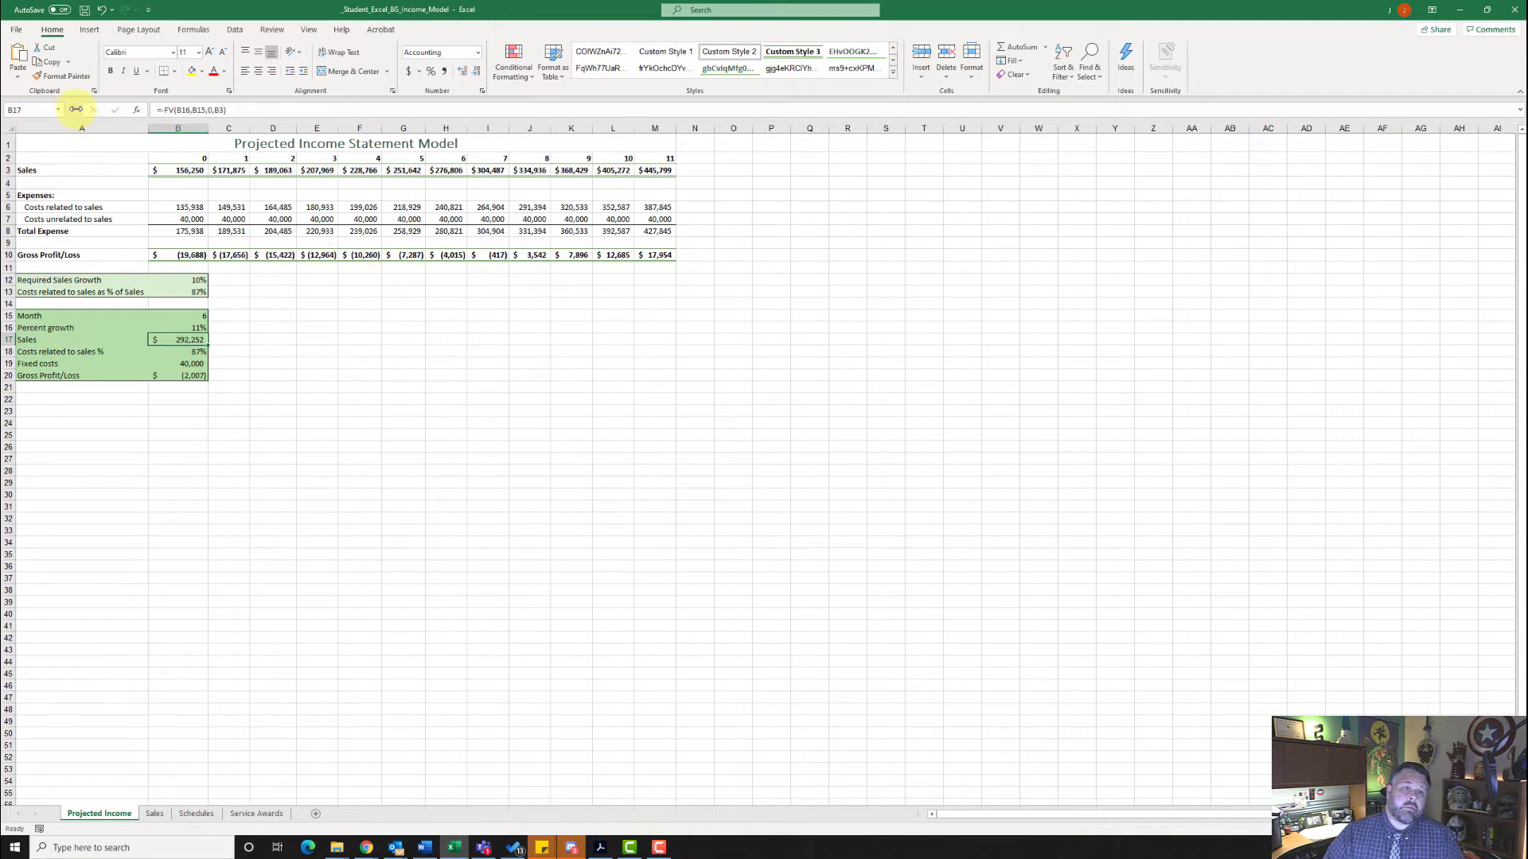
{"action": "left_click", "coordinate": [232, 30]}
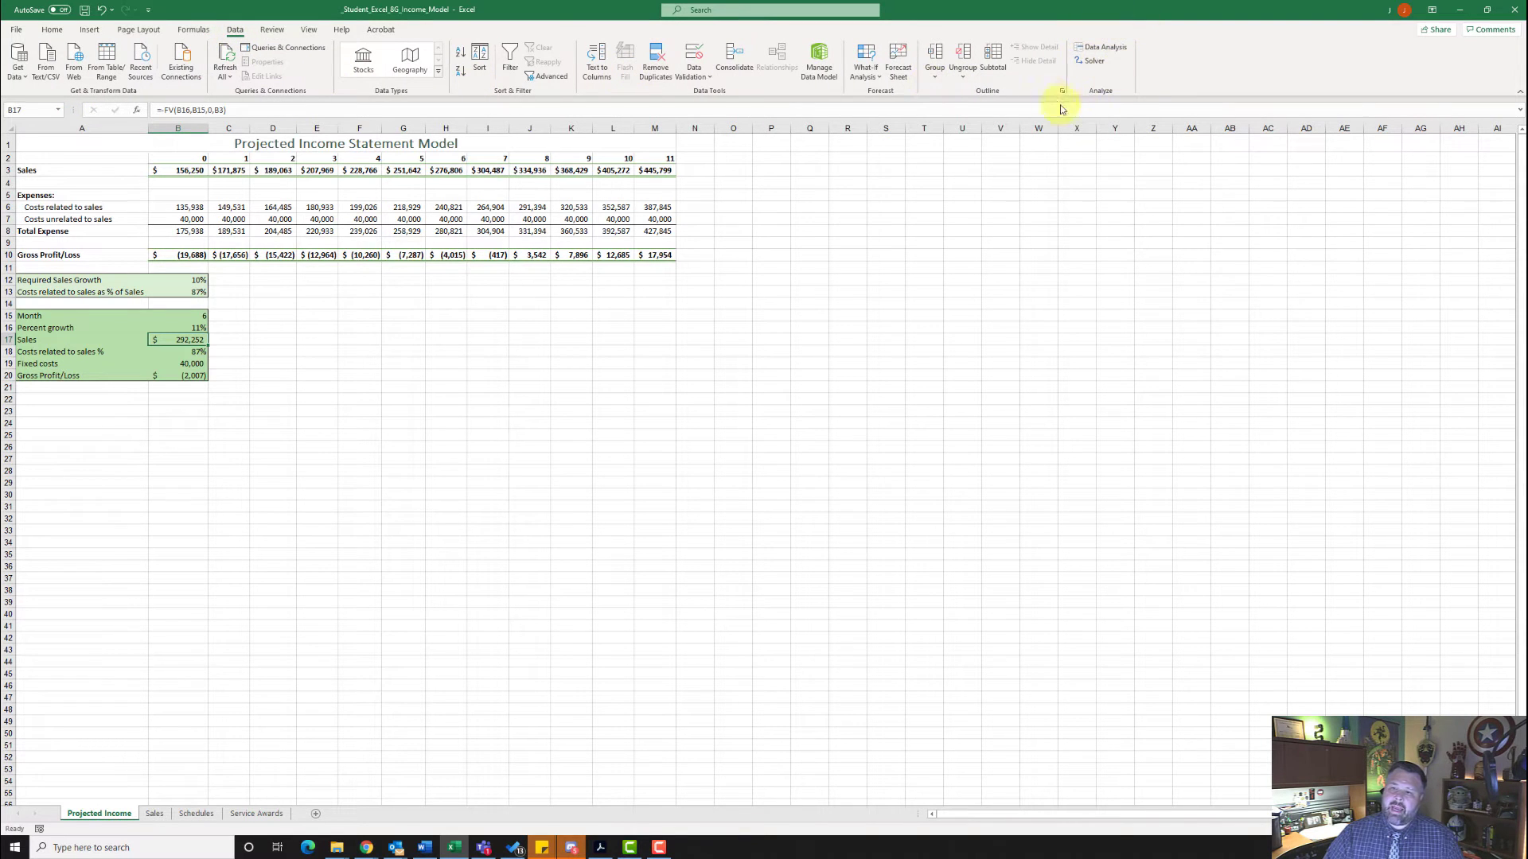
{"action": "left_click", "coordinate": [1094, 63]}
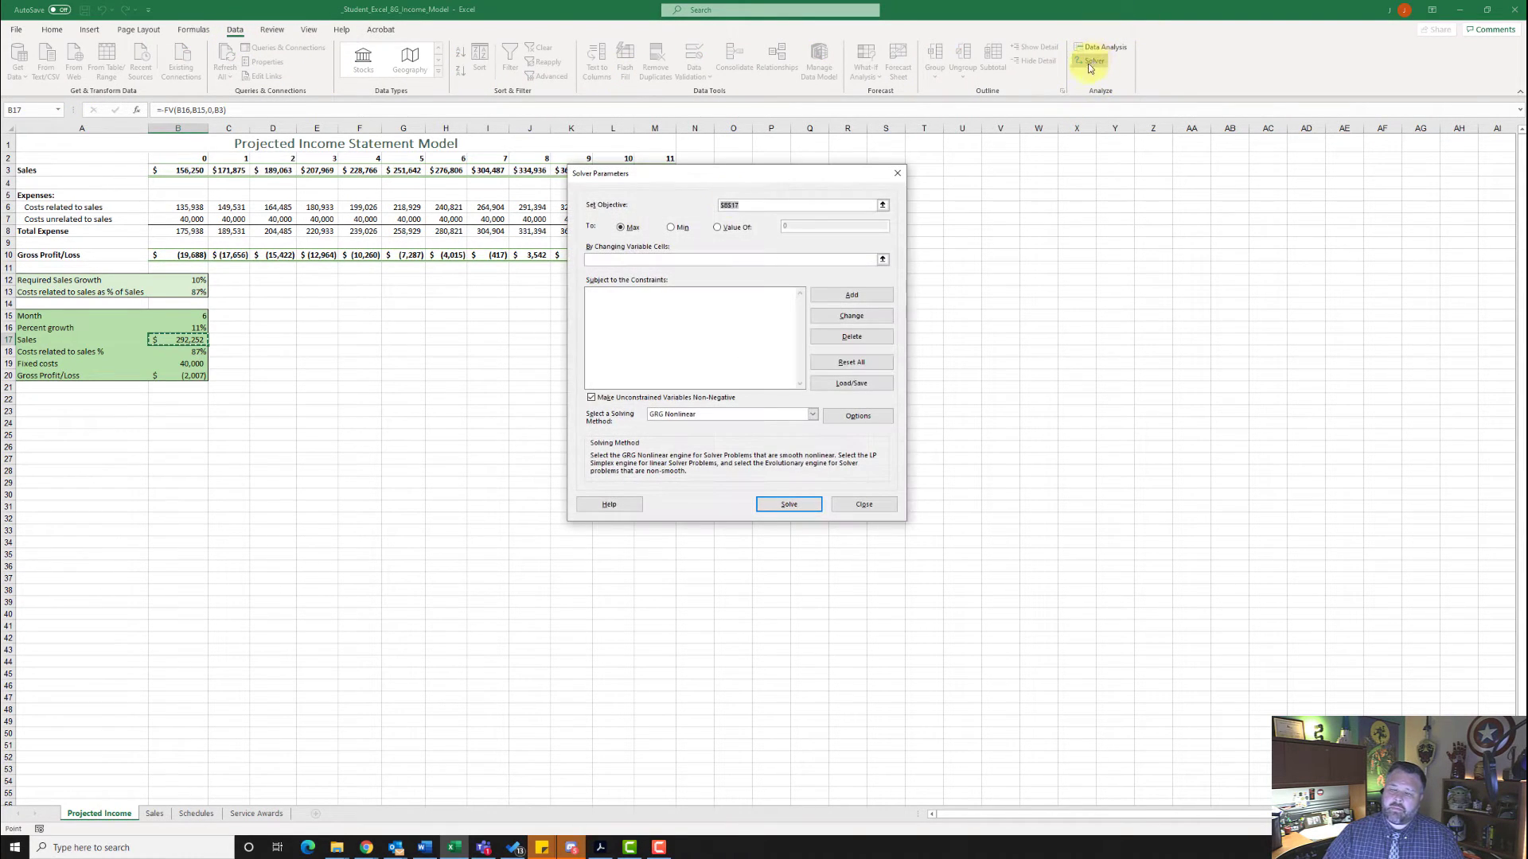
- Set the Solver objective to cell B20 with a target value of 0
{"action": "left_click", "coordinate": [748, 206]}
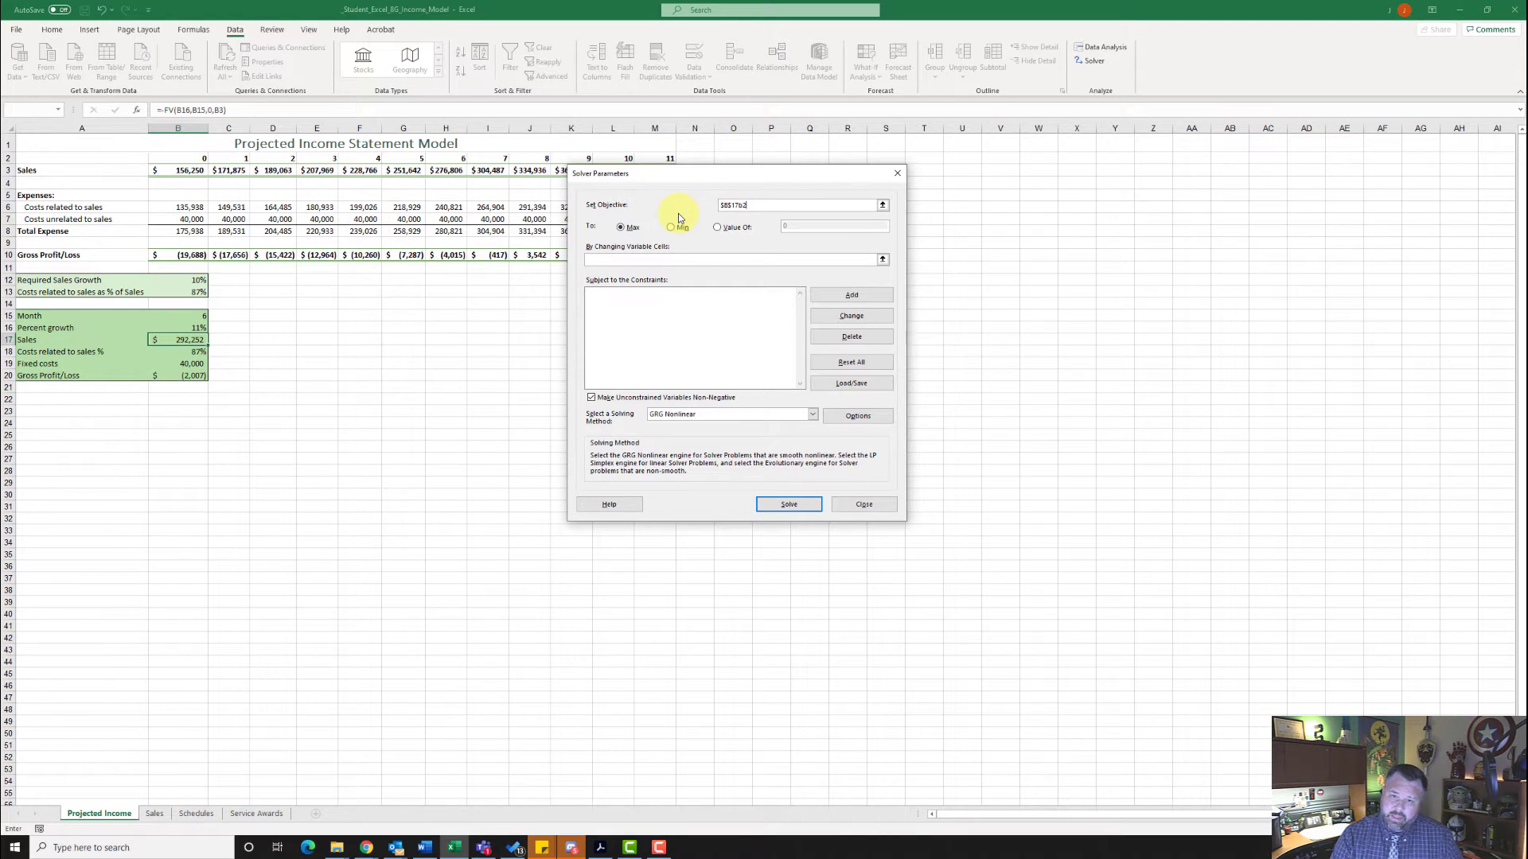
{"action": "key", "text": "ctrl+a"}
{"action": "key", "text": "BackSpace"}
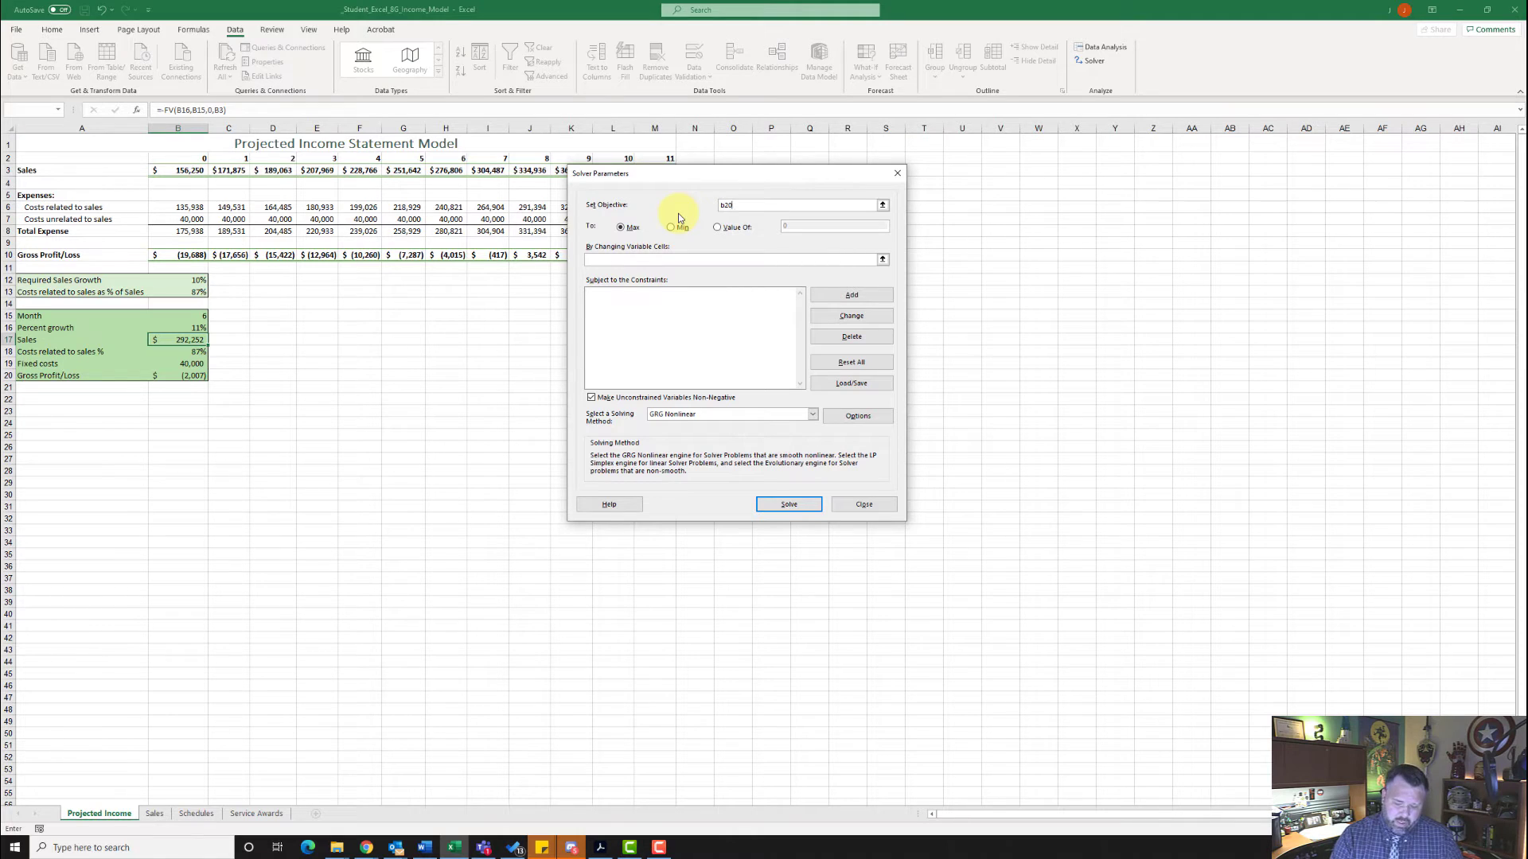
{"action": "key", "text": "Tab"}
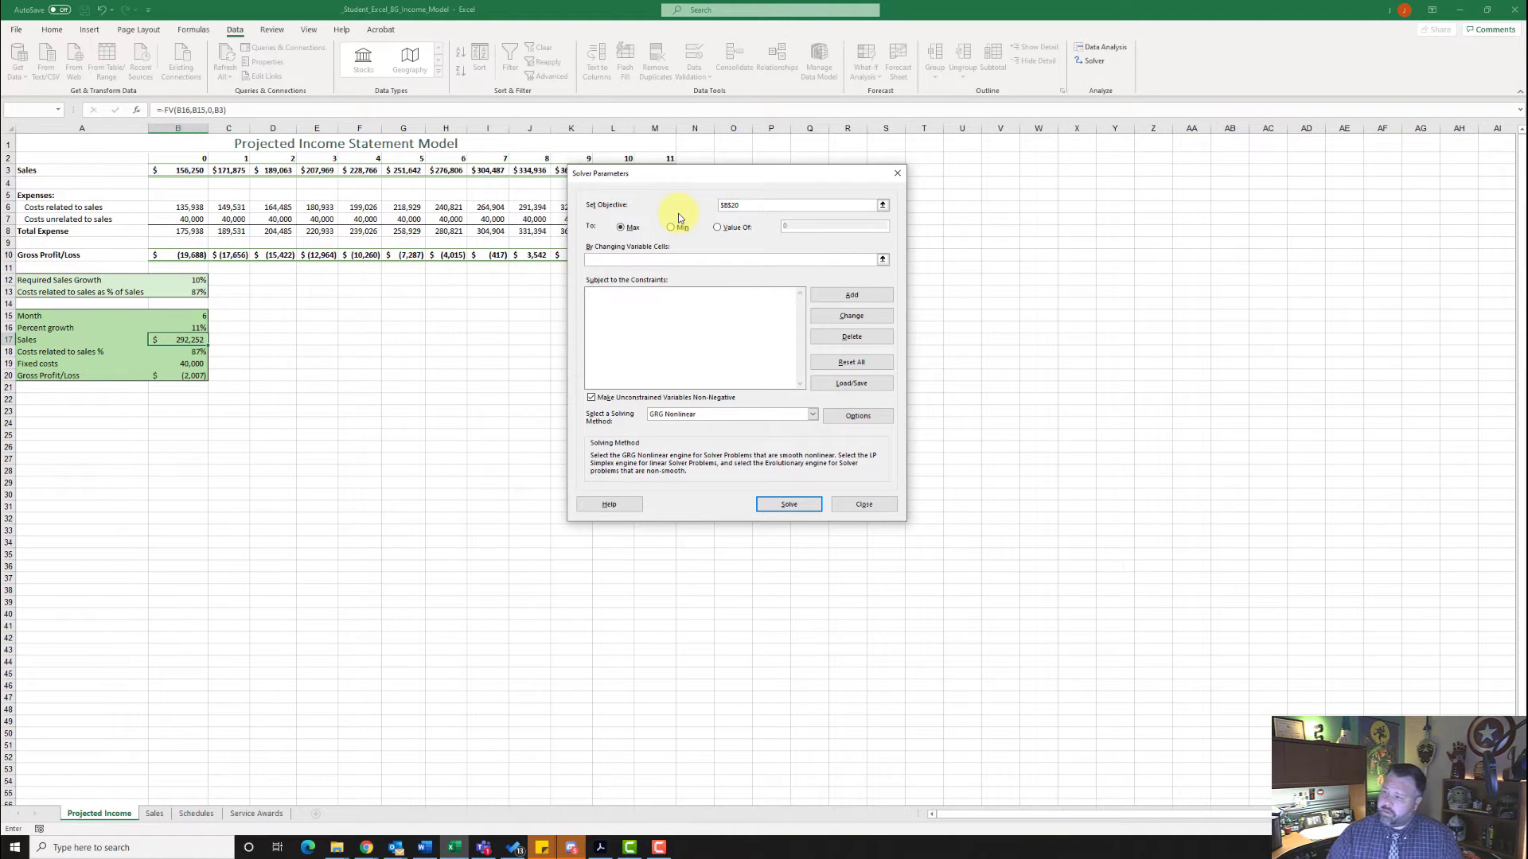
{"action": "left_click", "coordinate": [724, 228]}
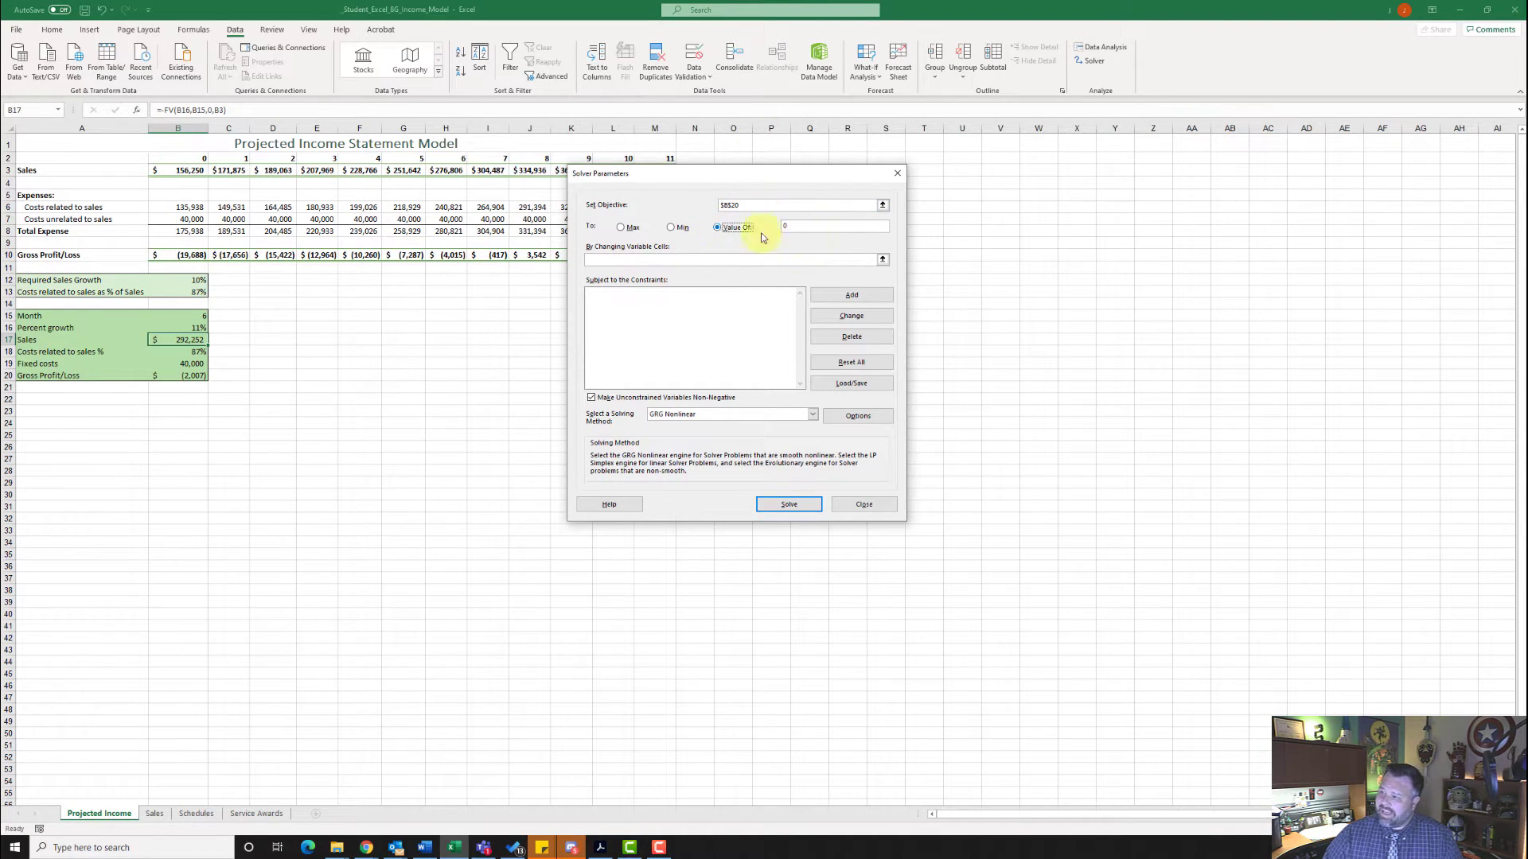
- Set the Solver's changing variable cells to $B$16,$B$18 and solve
{"action": "left_click", "coordinate": [633, 259]}
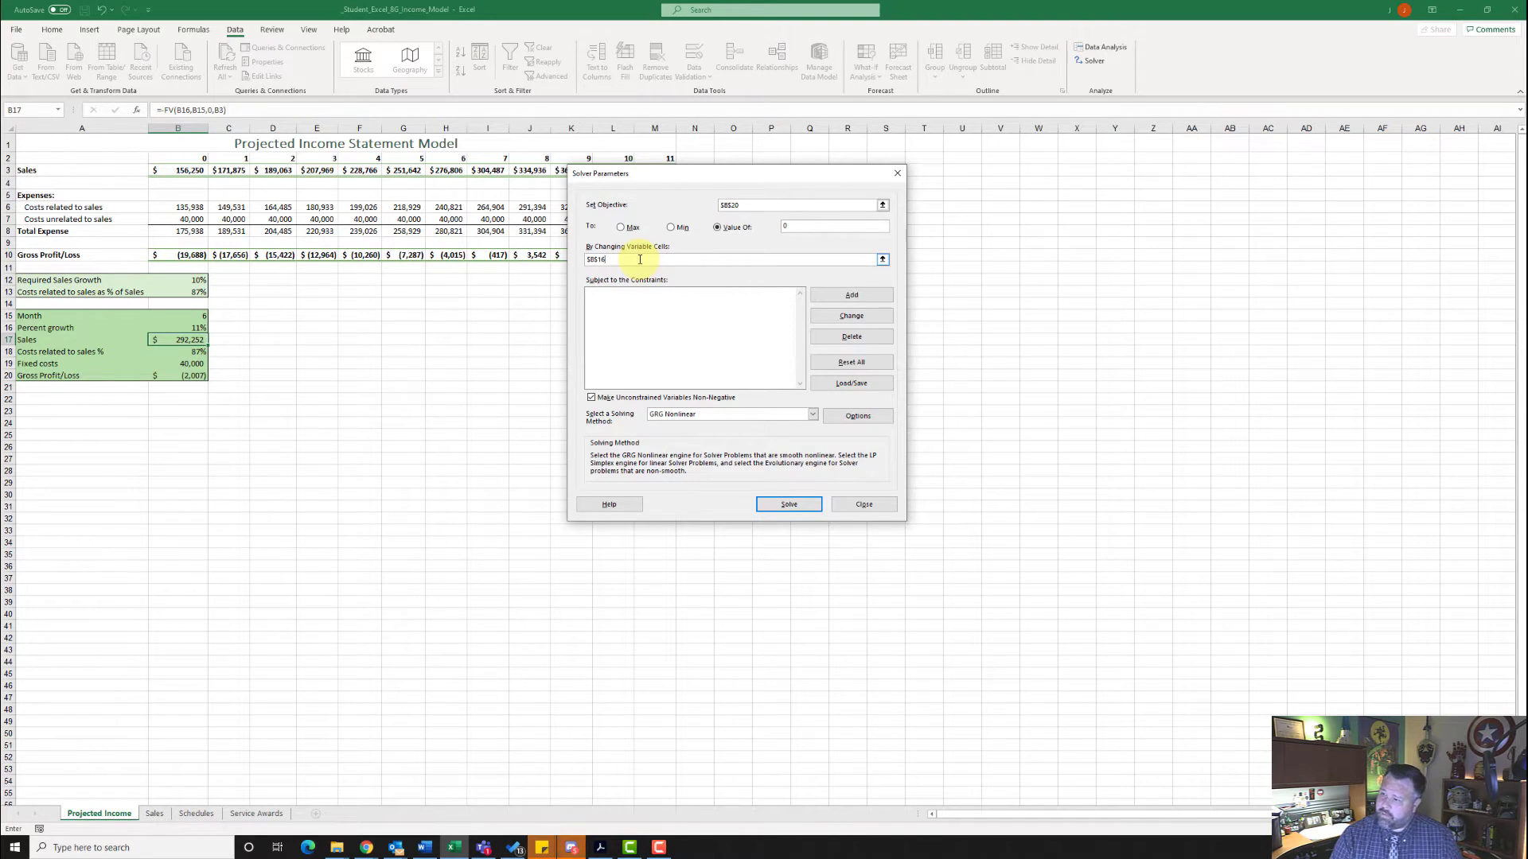
{"action": "type", "text": ",b18"}
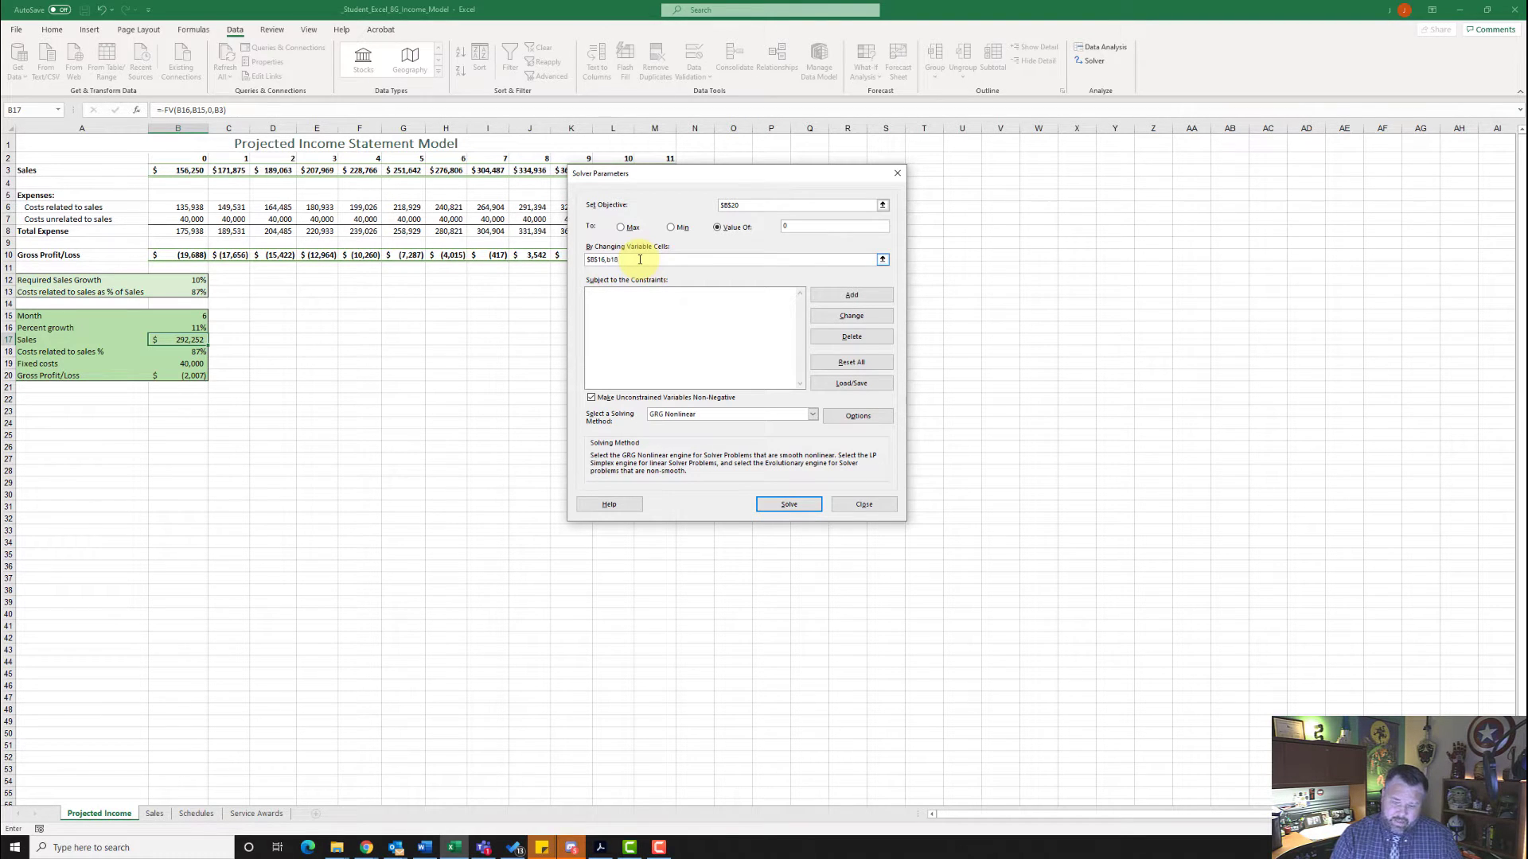
{"action": "key", "text": "F4"}
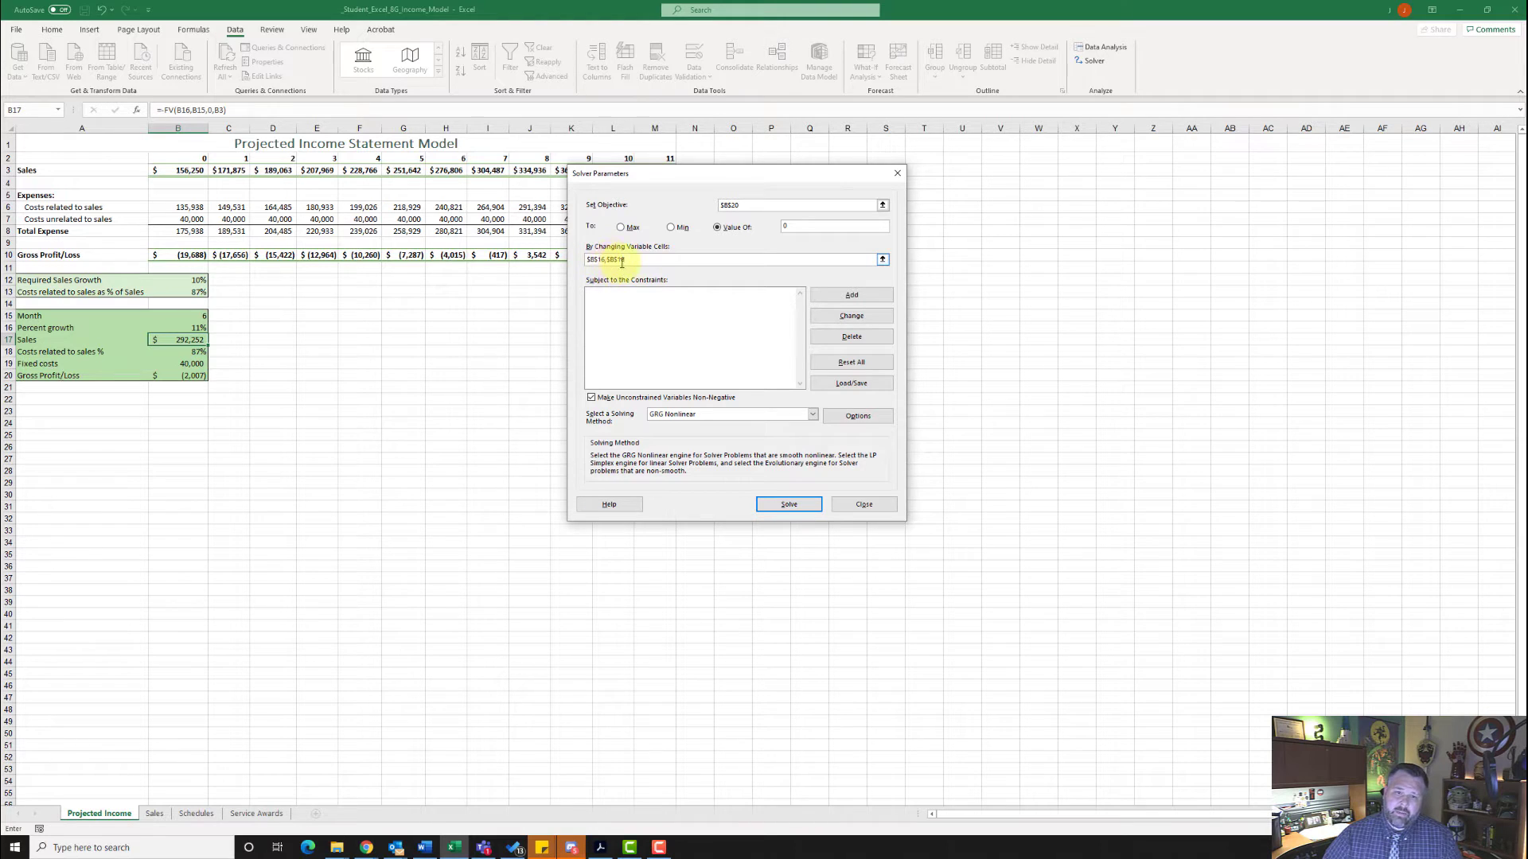
{"action": "left_click", "coordinate": [790, 505]}
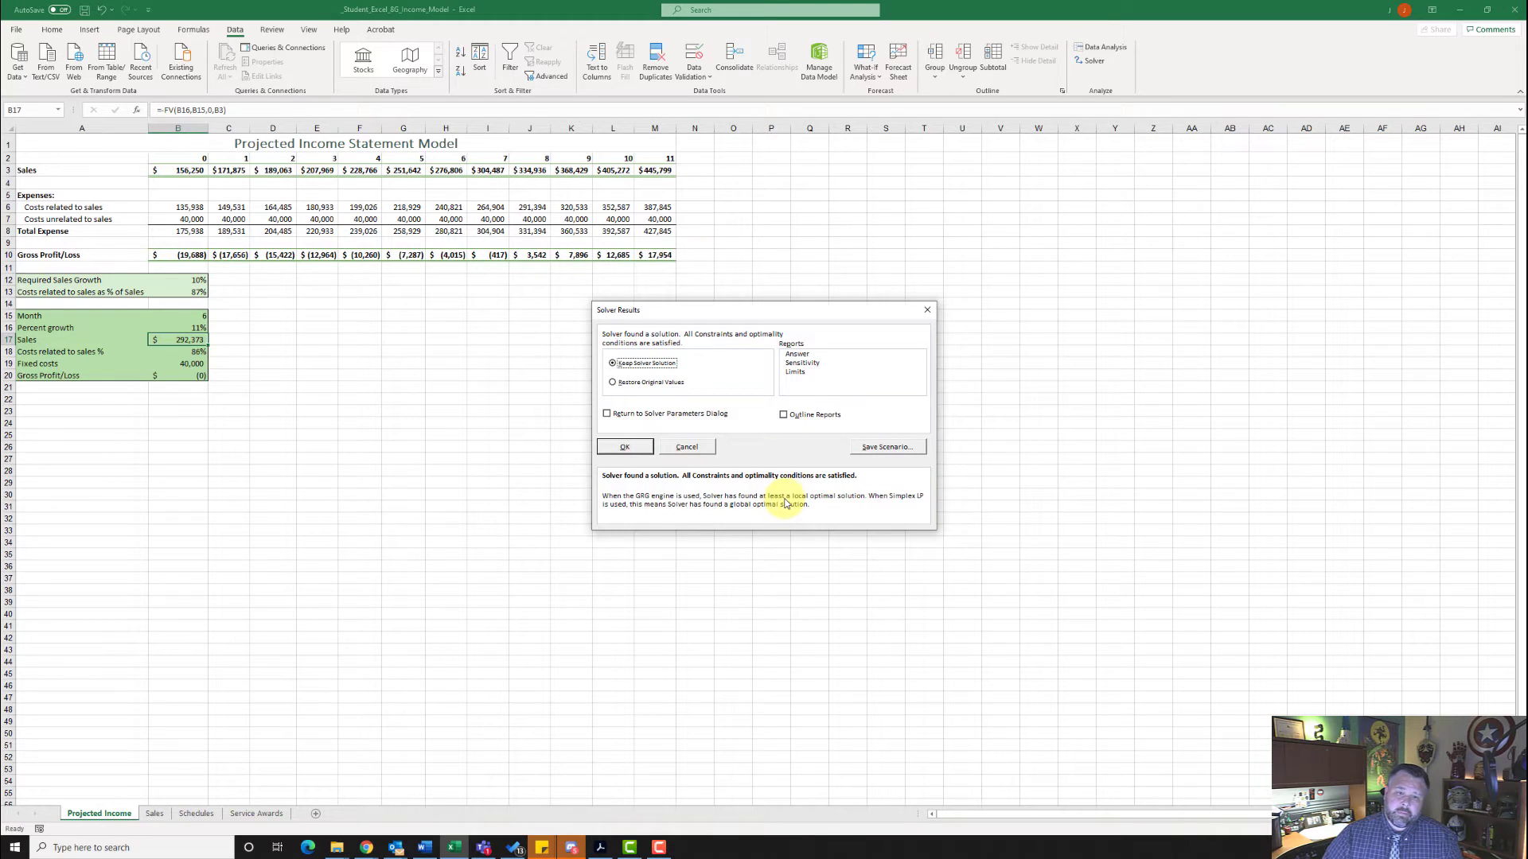
- Save the Solver solution as a scenario named "11% Growth"
{"action": "left_click", "coordinate": [886, 447]}
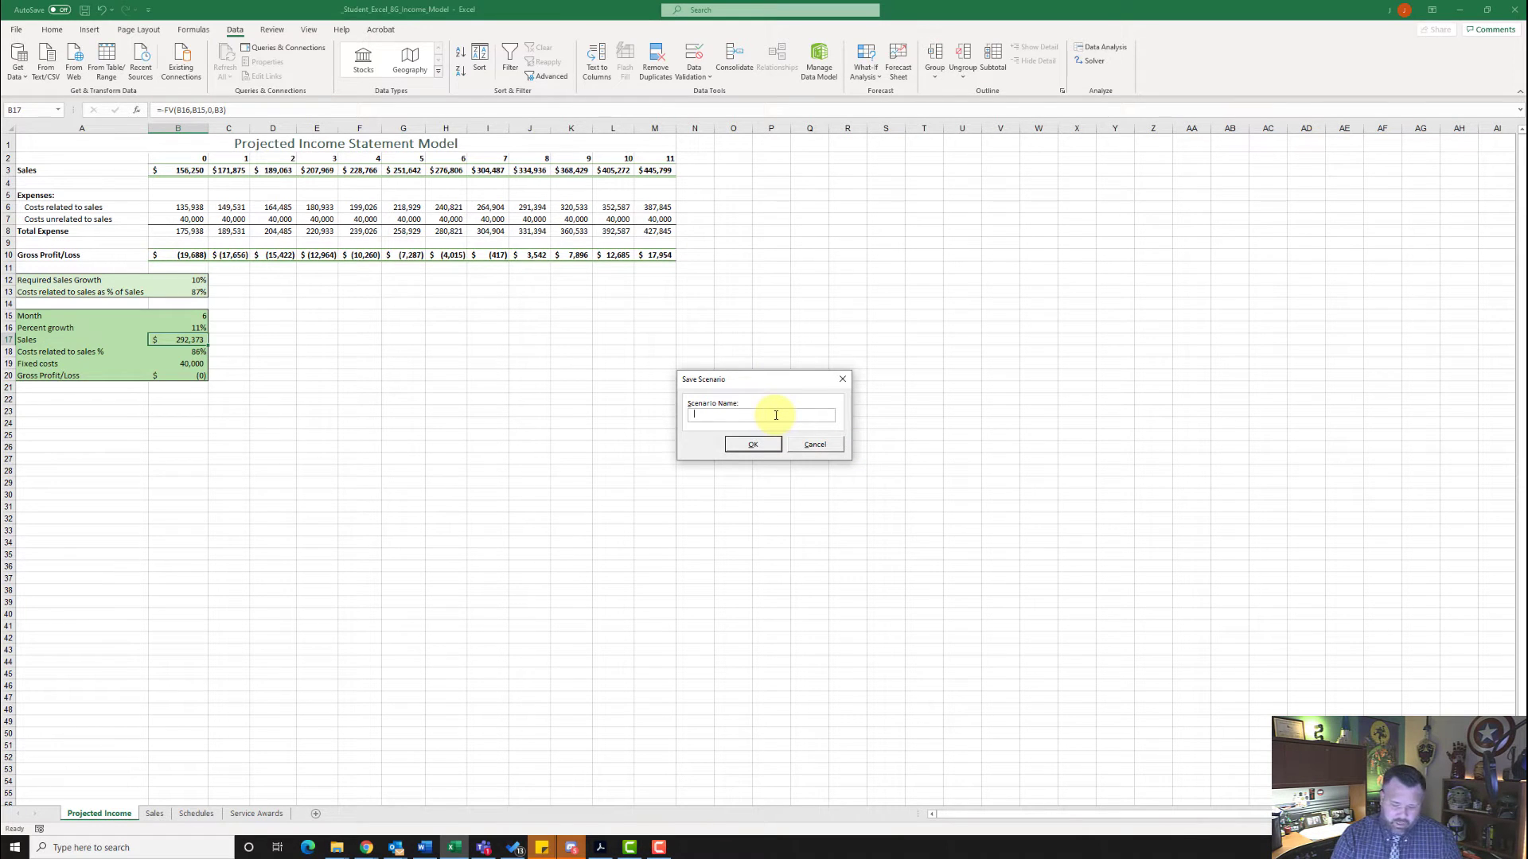
{"action": "type", "text": "1"}
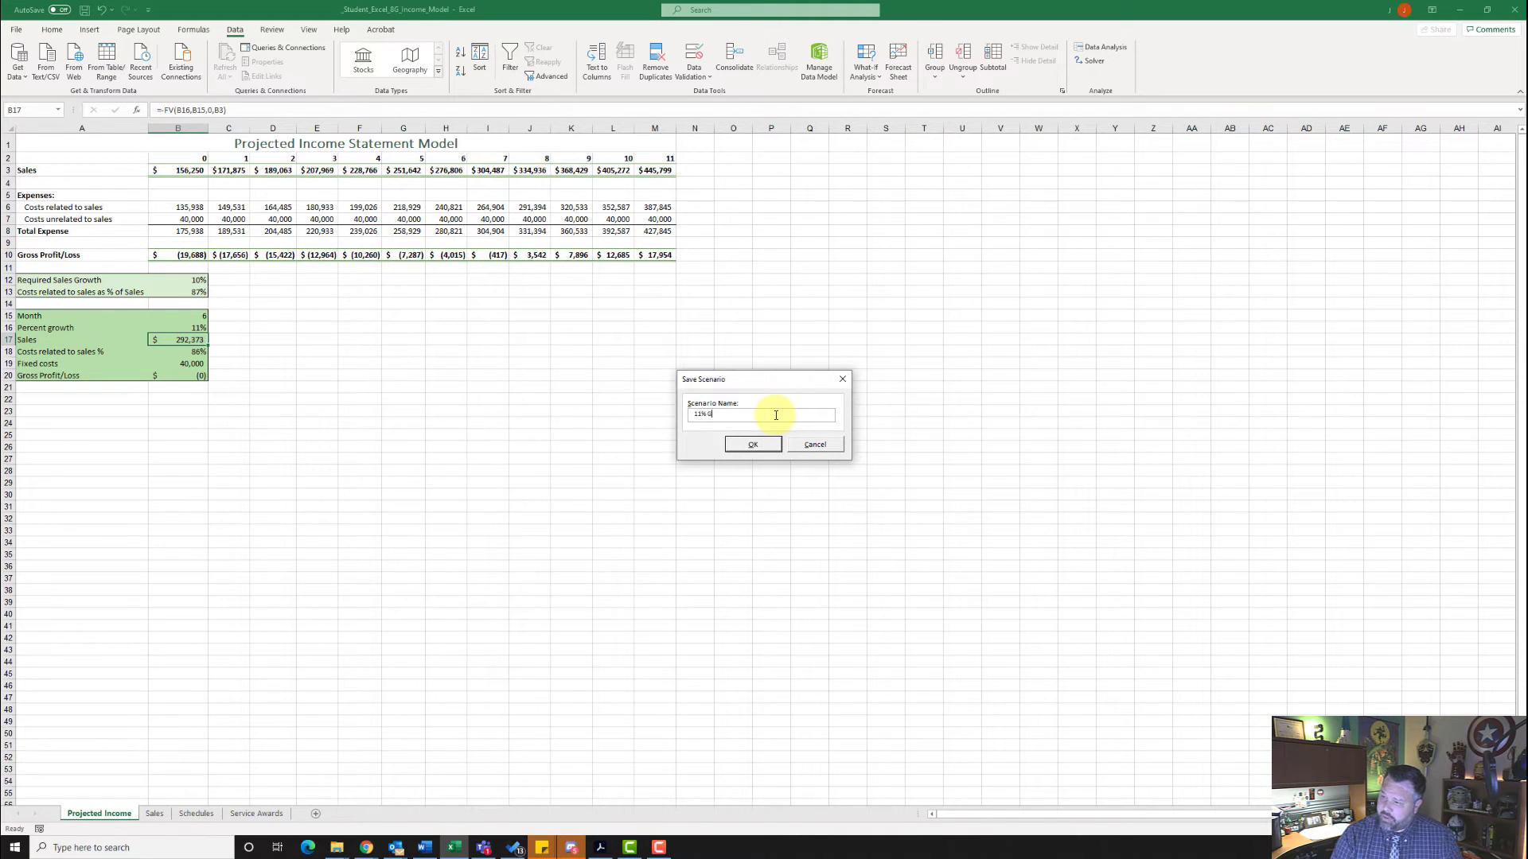
{"action": "type", "text": "rowt"}
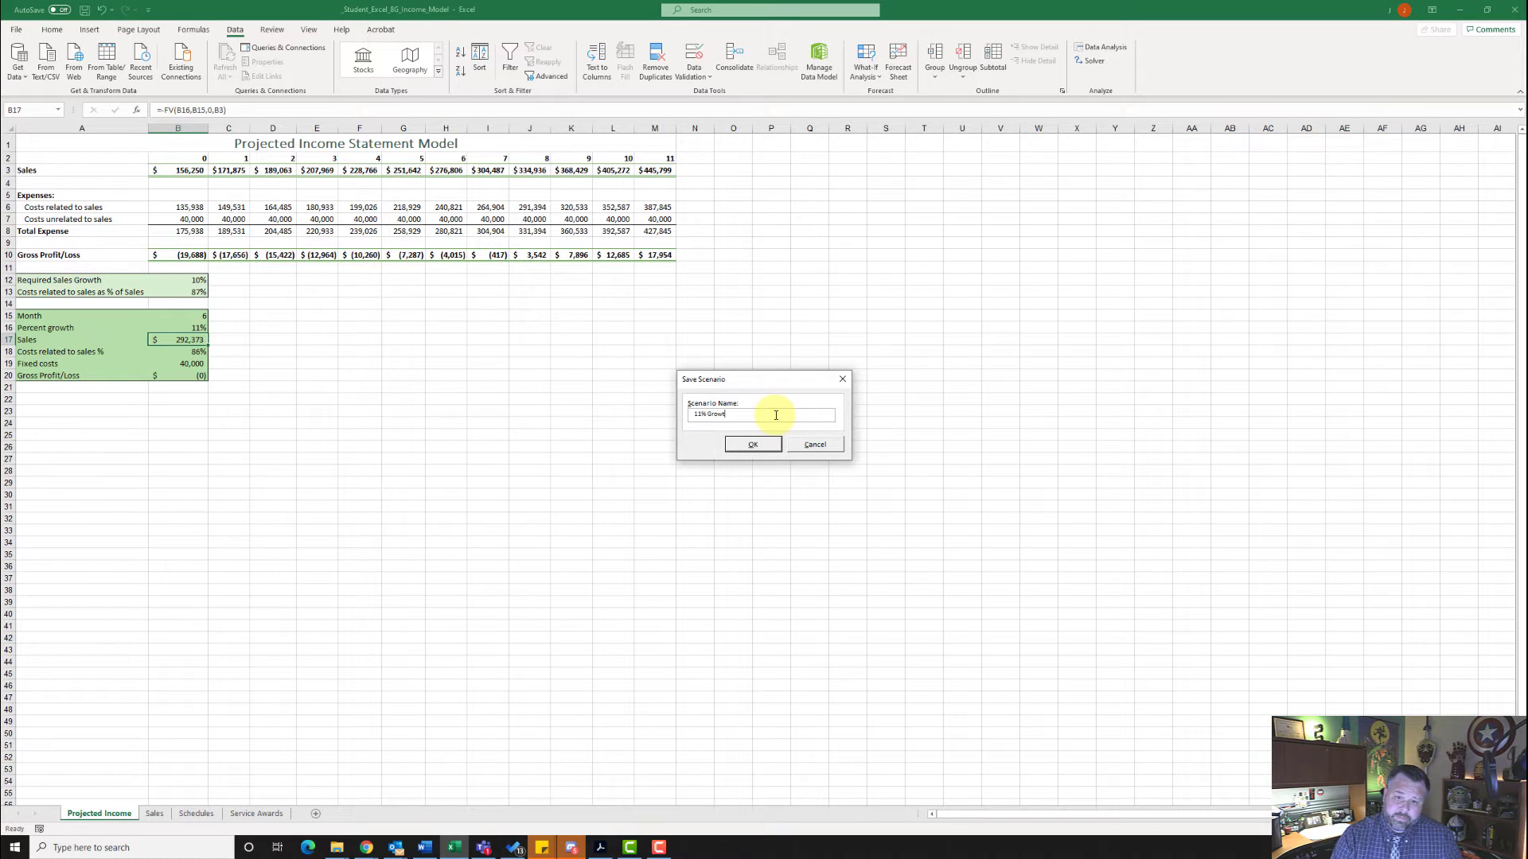
{"action": "type", "text": "h"}
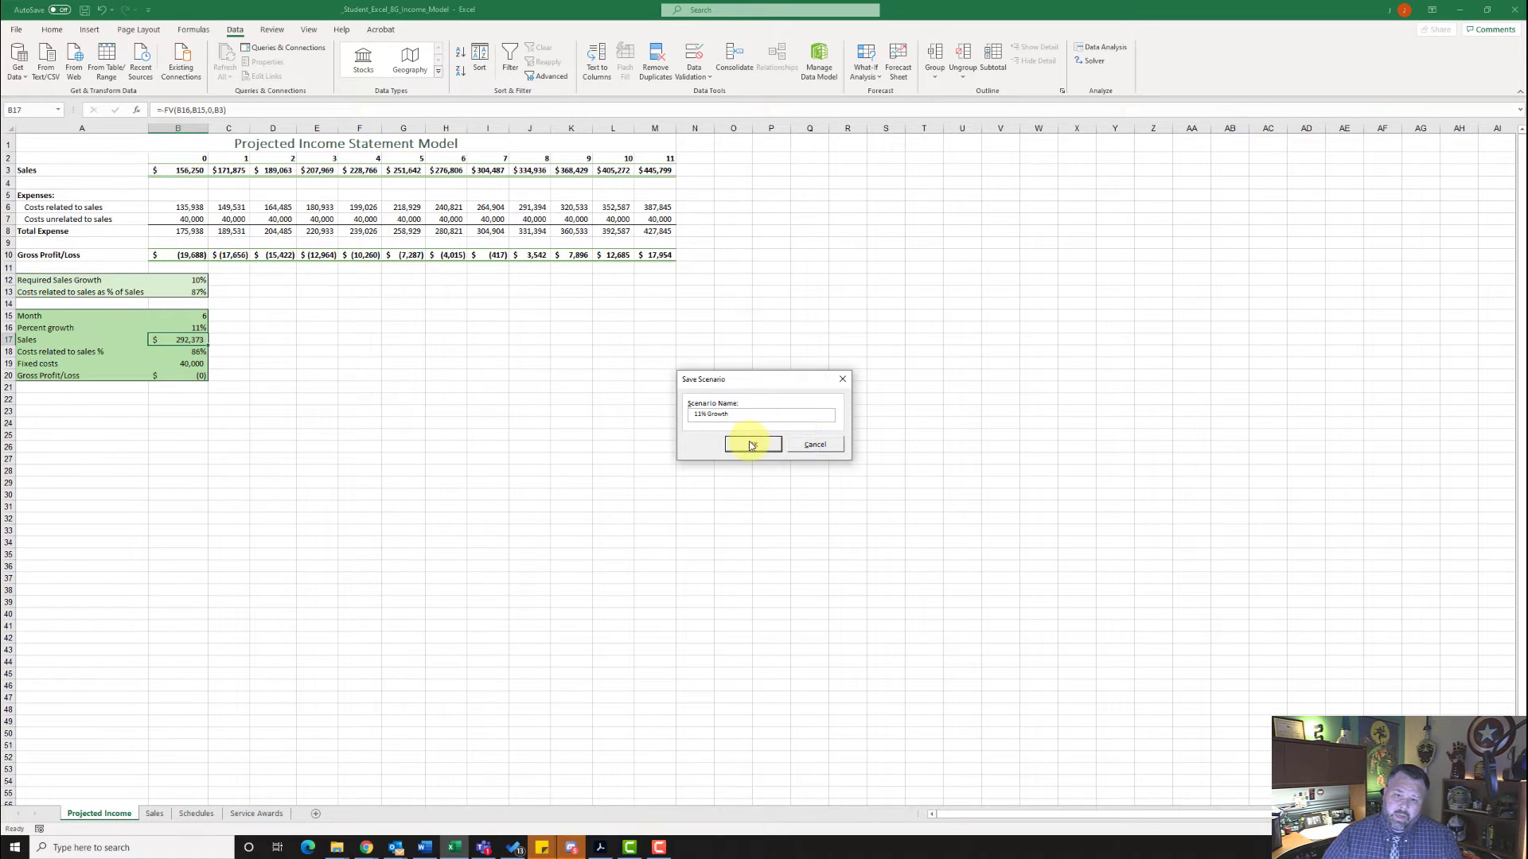
{"action": "left_click", "coordinate": [752, 445]}
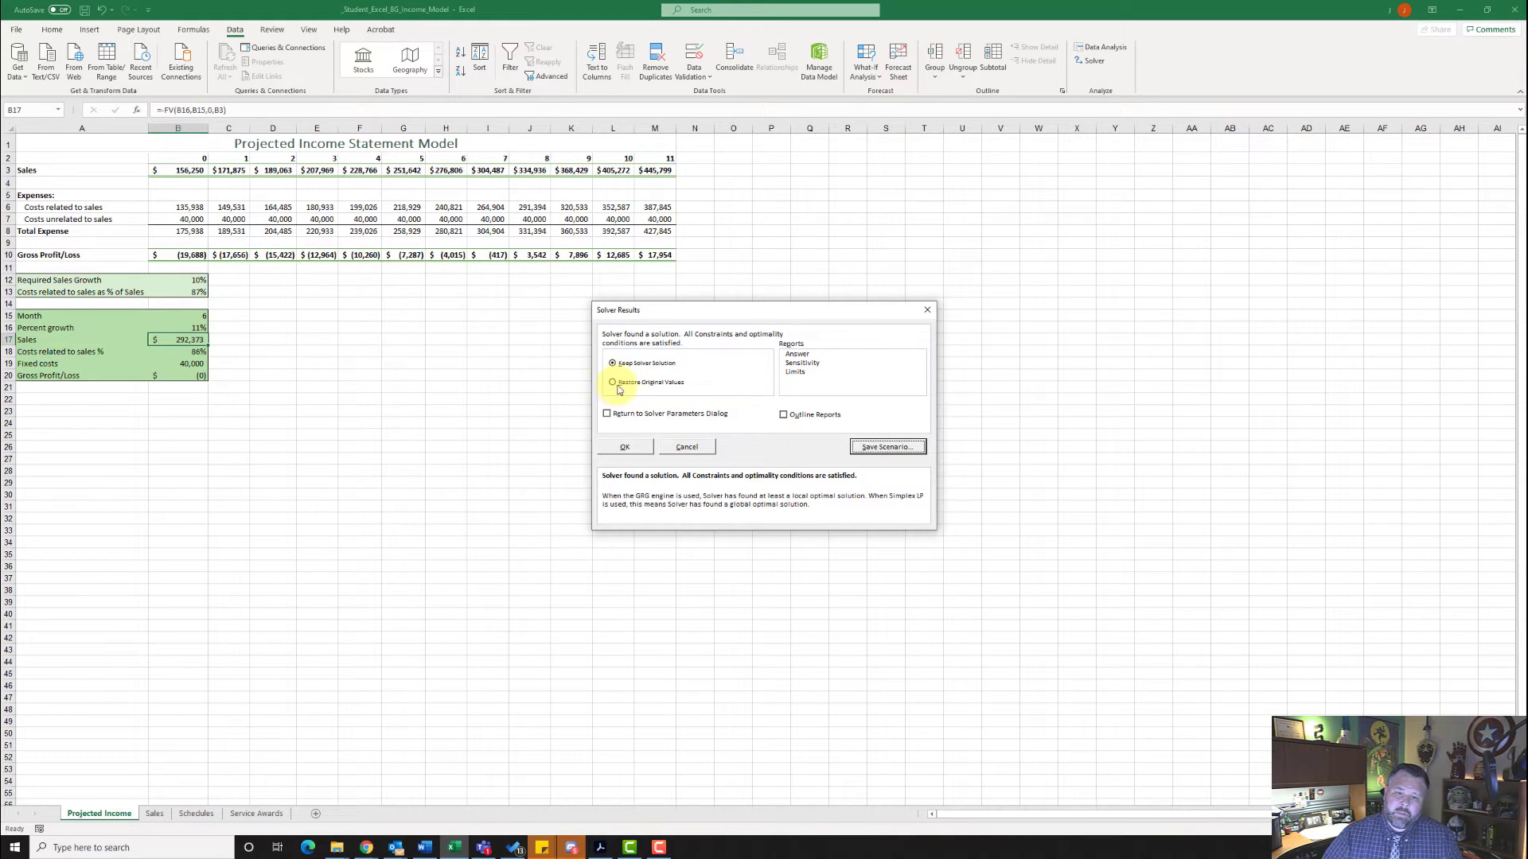
- Restore the original values and return to the Solver parameters
{"action": "left_click", "coordinate": [612, 383]}
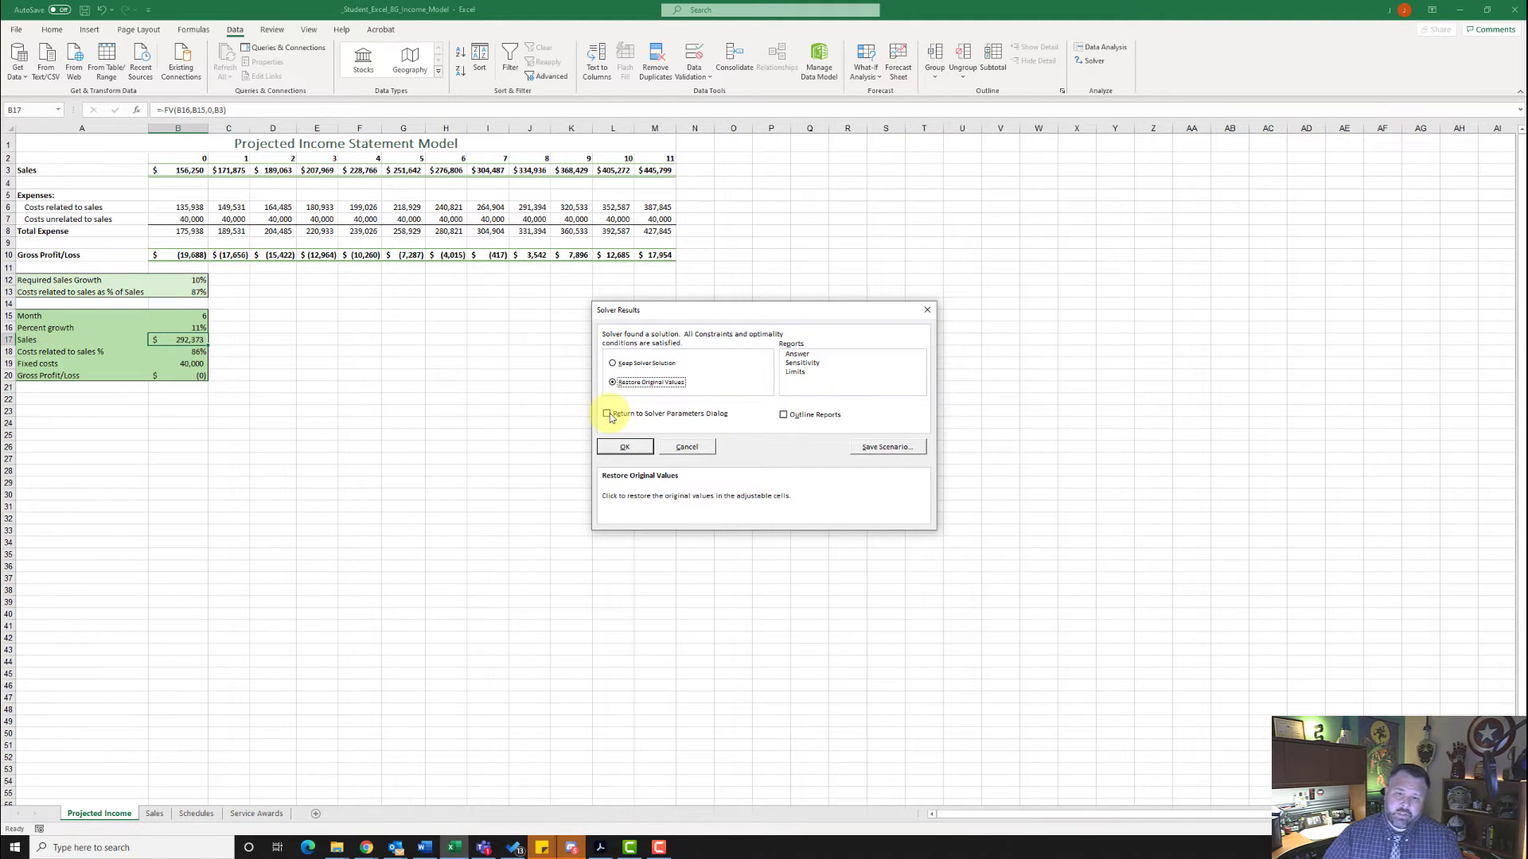
{"action": "left_click", "coordinate": [609, 414]}
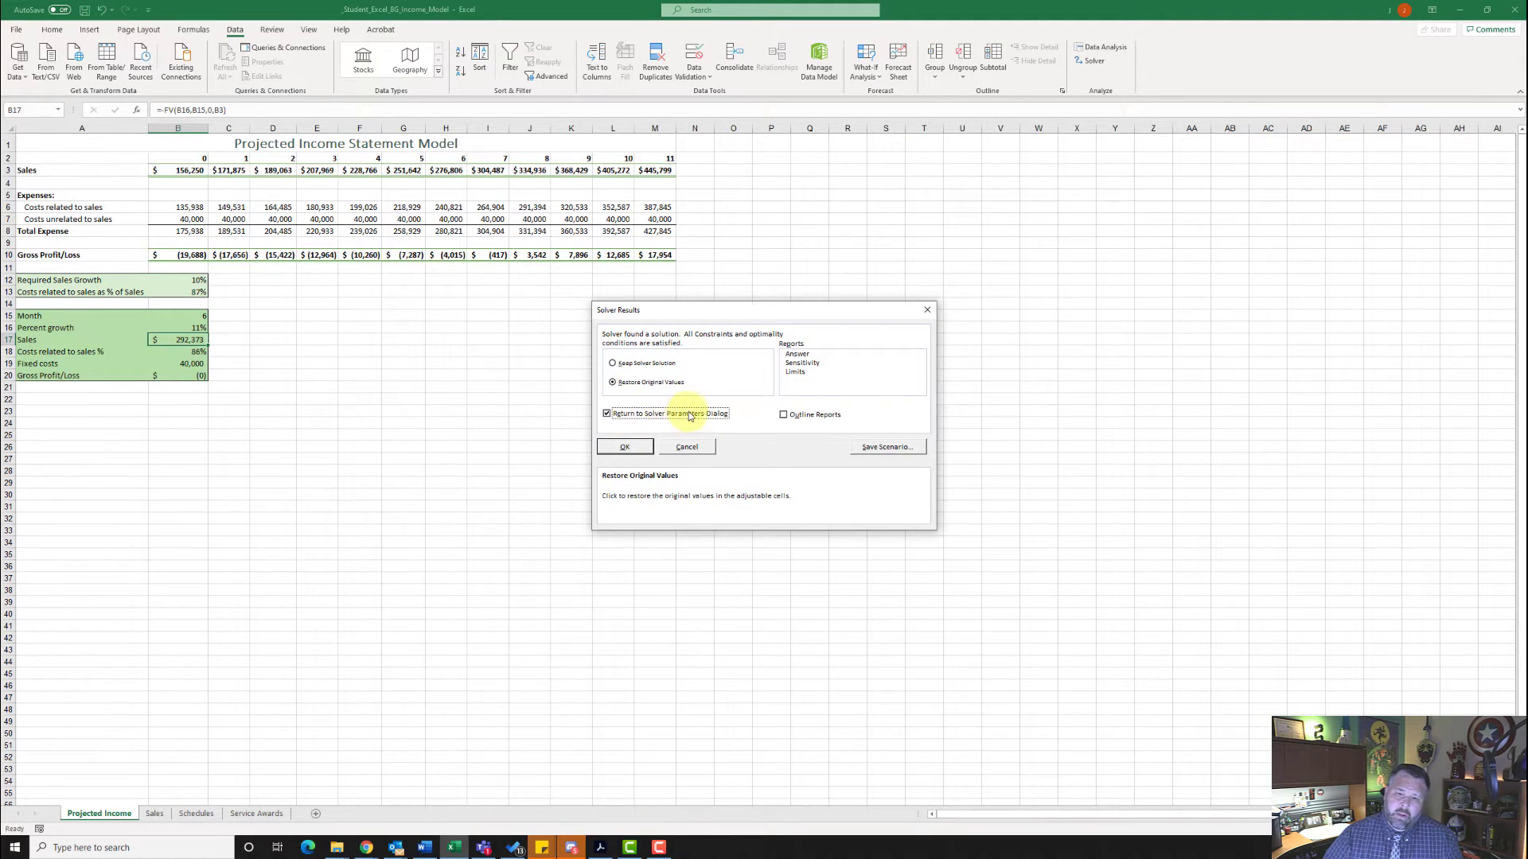
{"action": "left_click", "coordinate": [627, 446]}
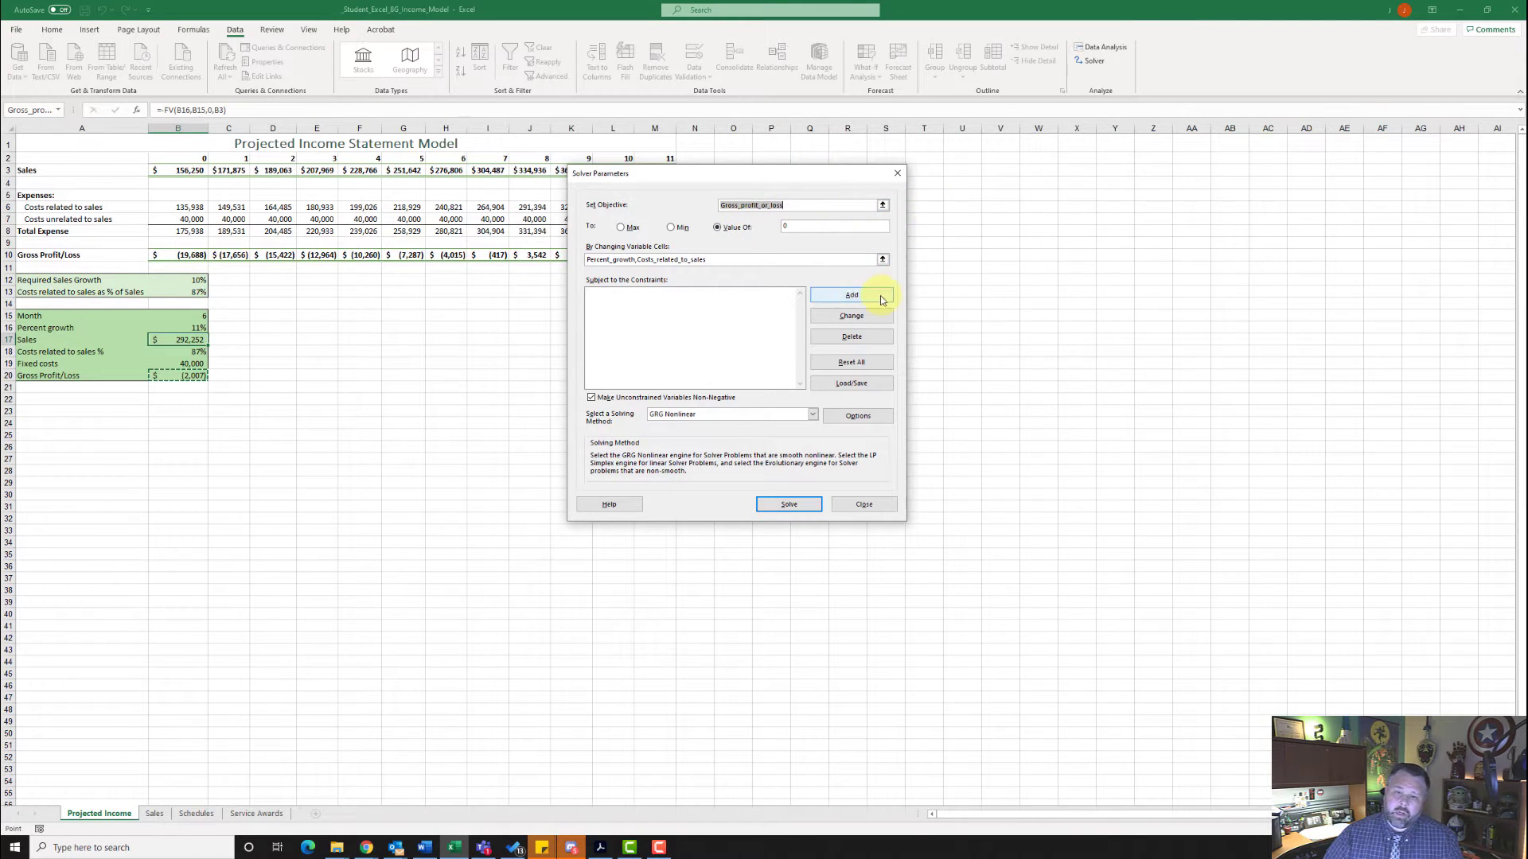
- Add a Solver constraint limiting the percent growth in cell B16 to <= 10%
{"action": "left_click", "coordinate": [844, 299]}
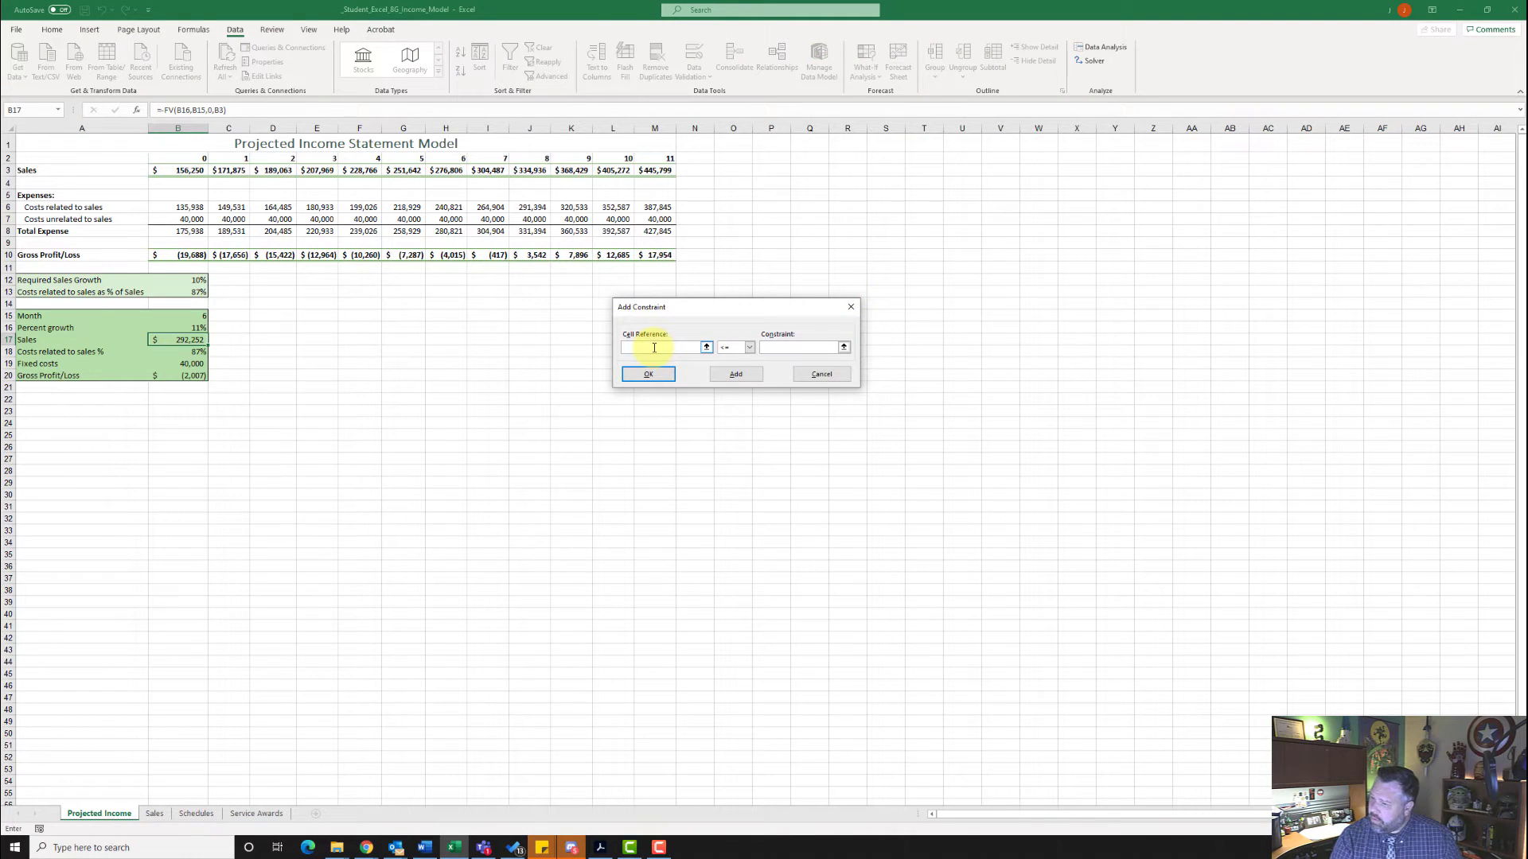
{"action": "type", "text": "b"}
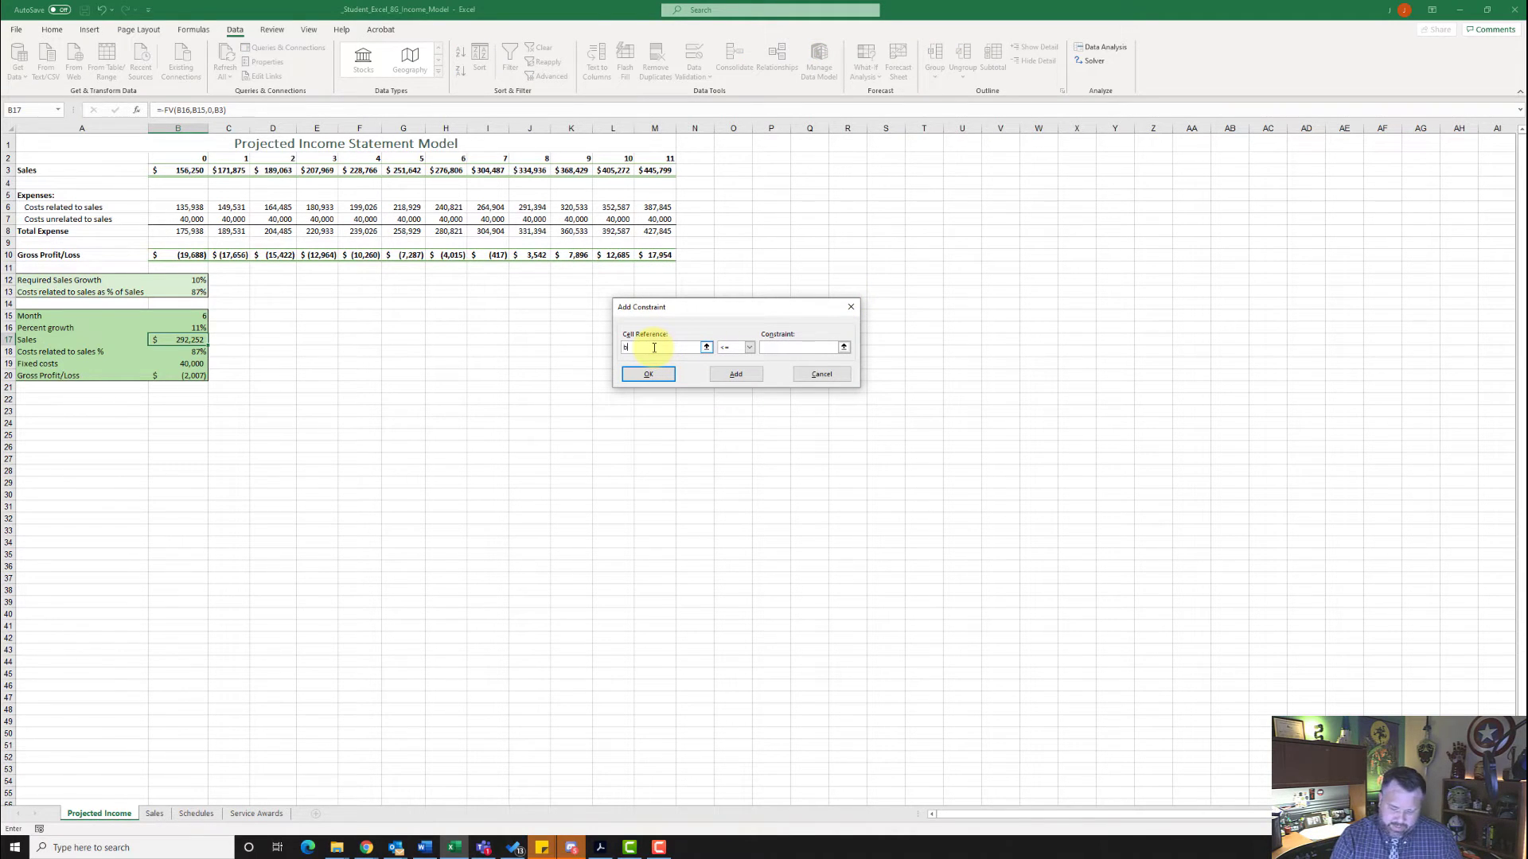
{"action": "type", "text": "16"}
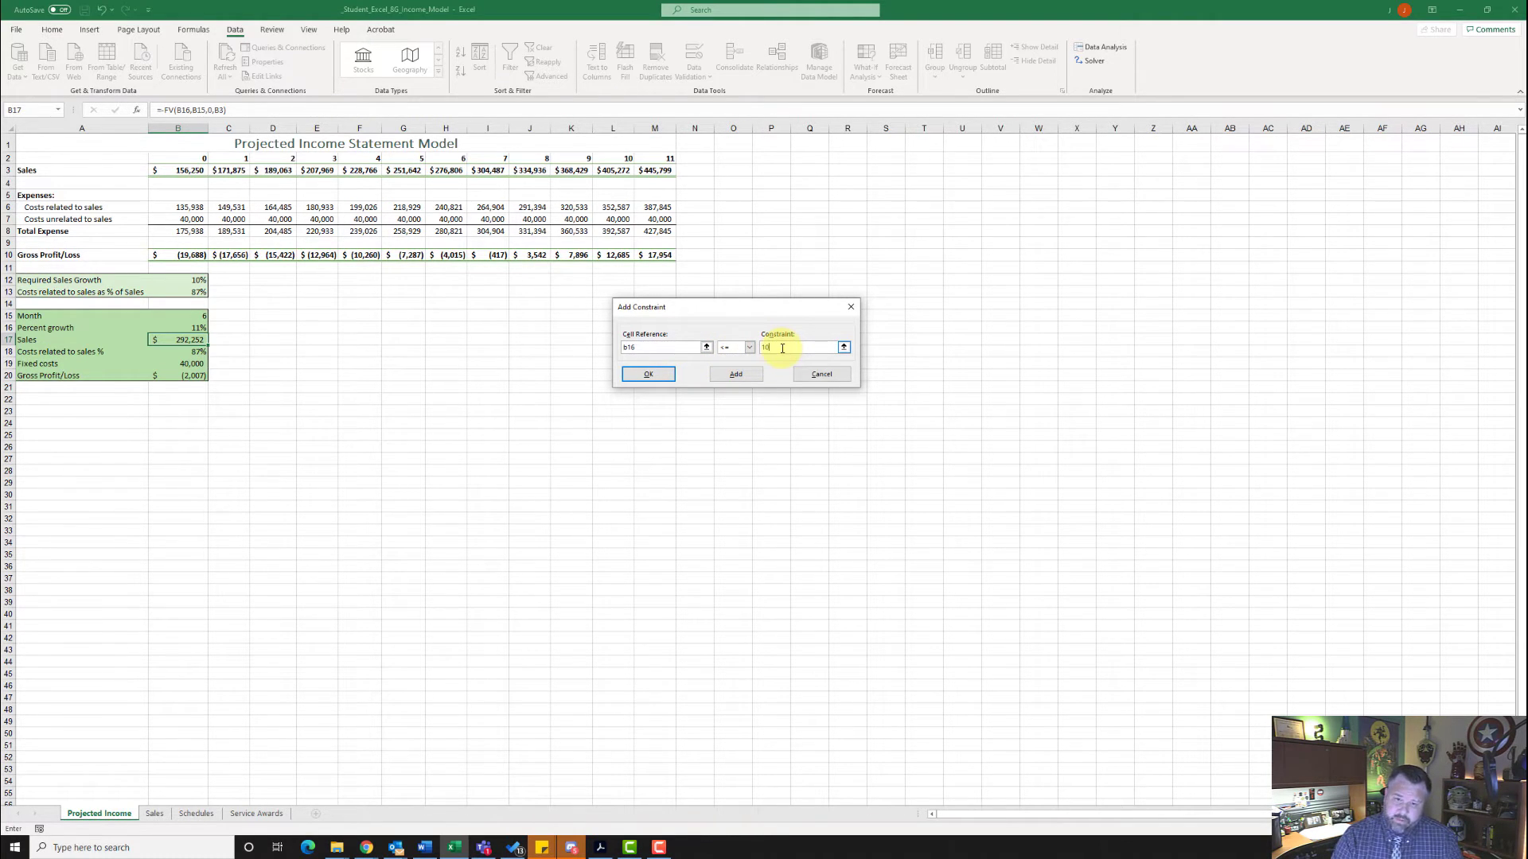
{"action": "type", "text": "%"}
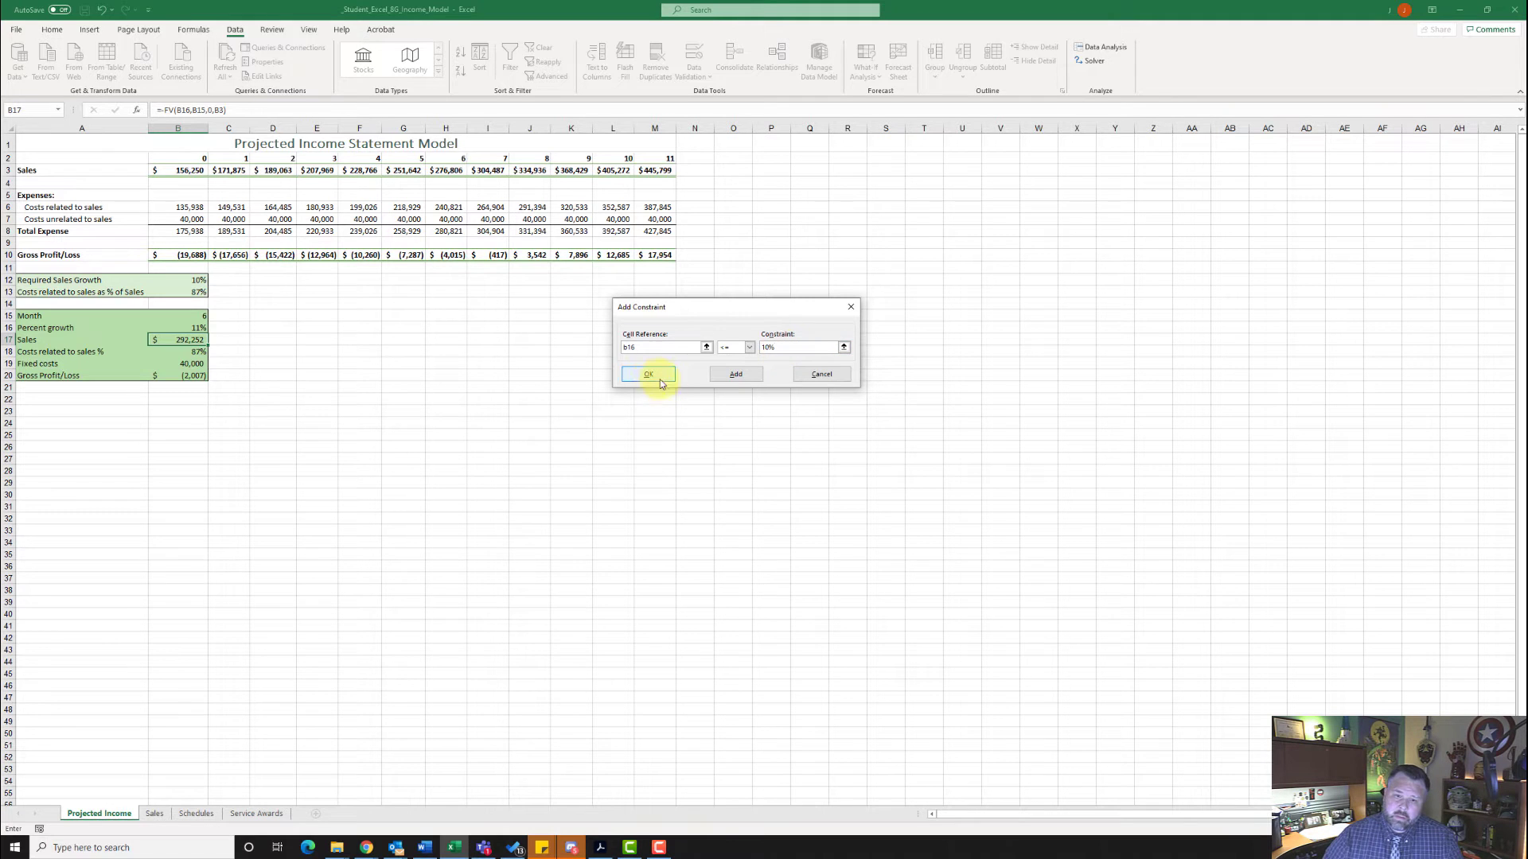
{"action": "left_click", "coordinate": [650, 375]}
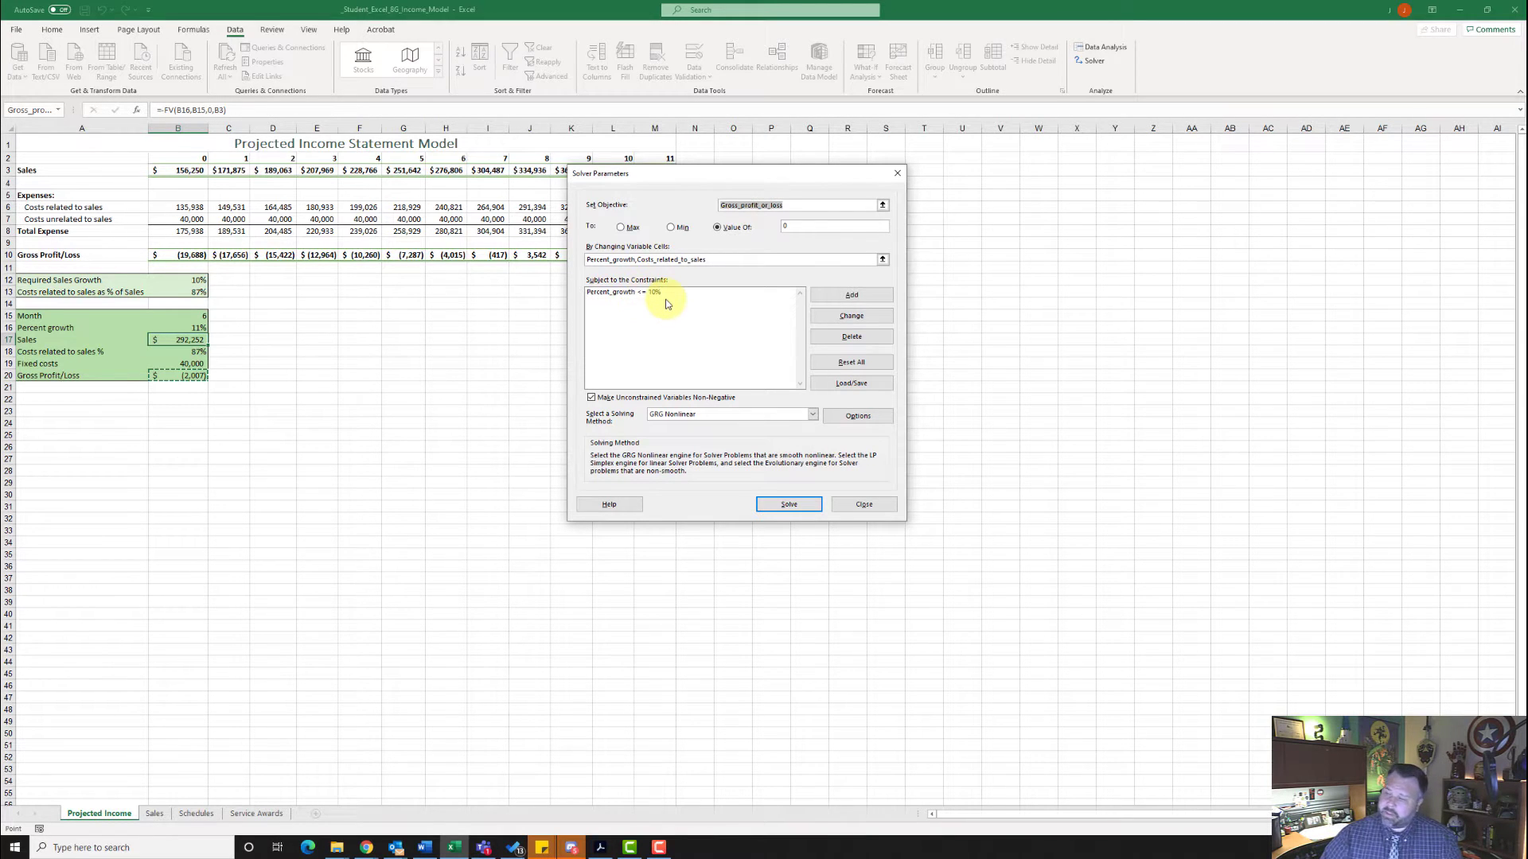
- Solve with the percent growth constraint and save the solution as a scenario named "10% Growth"
{"action": "left_click", "coordinate": [784, 504]}
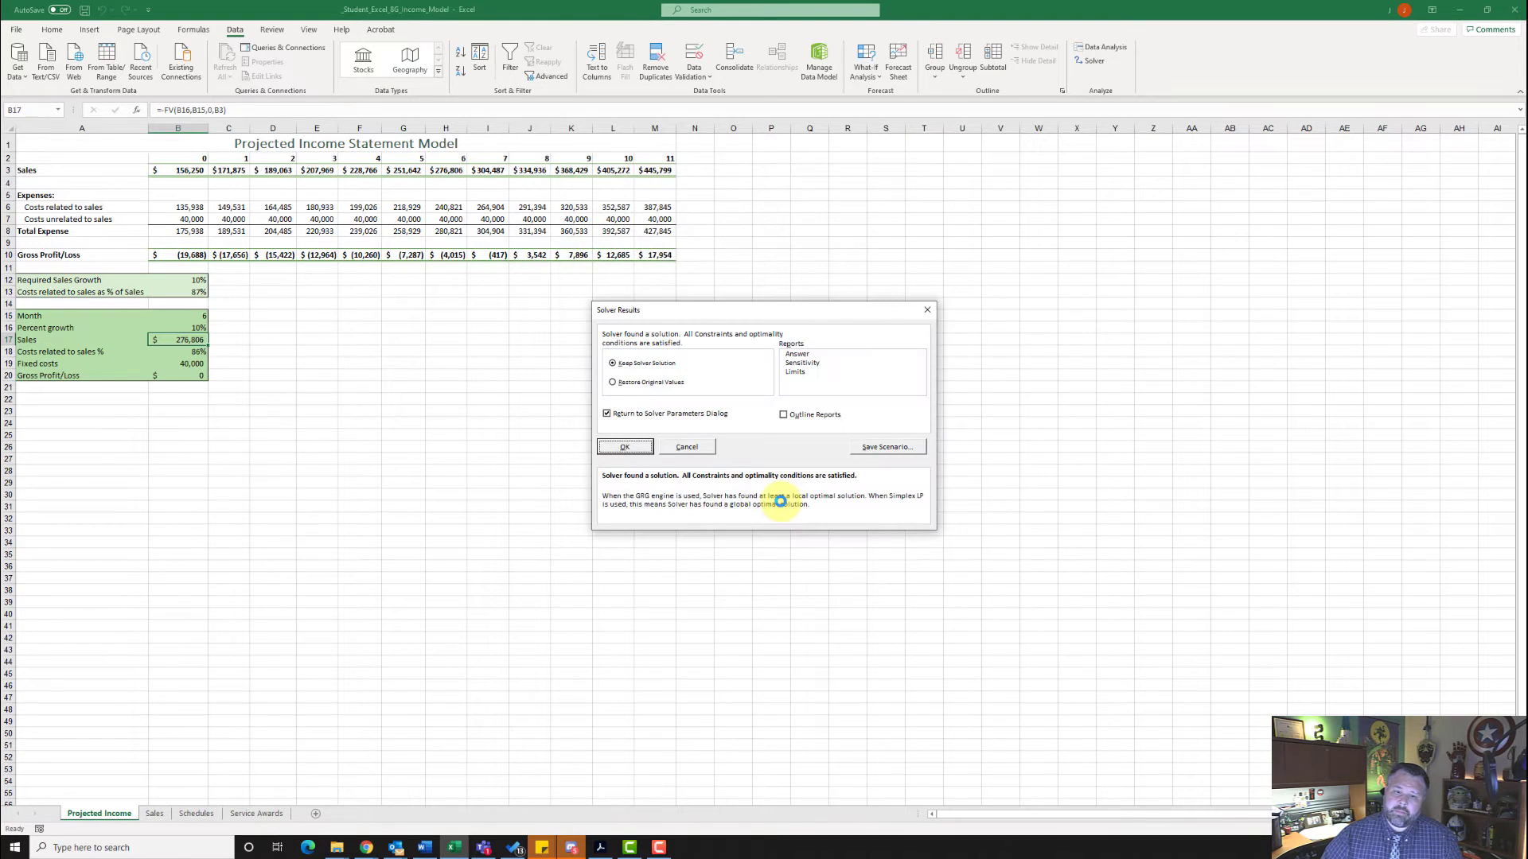
{"action": "left_click", "coordinate": [887, 447]}
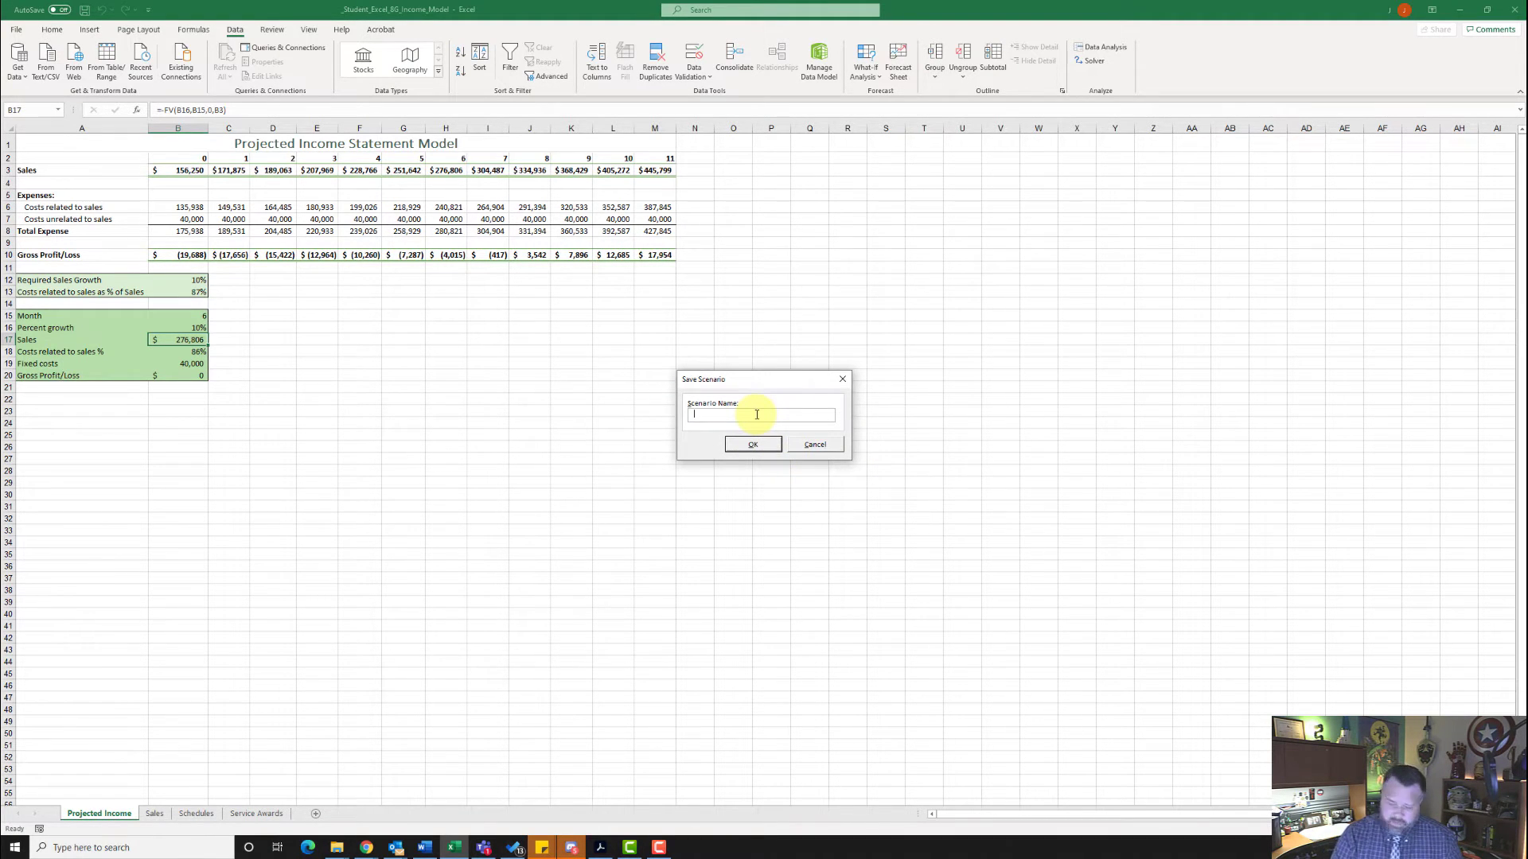
{"action": "type", "text": "10% Growth"}
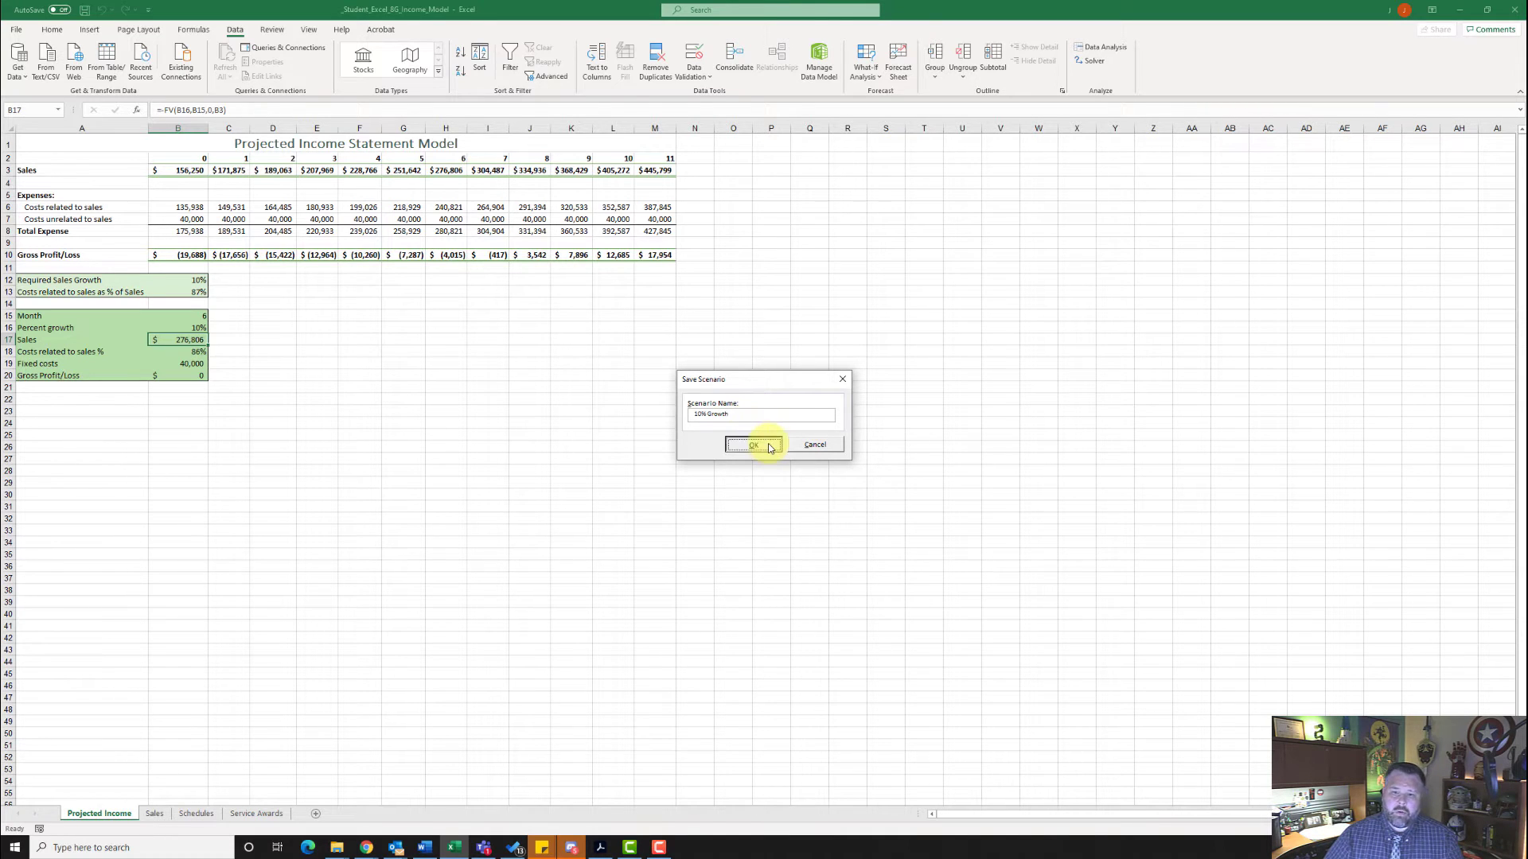
{"action": "left_click", "coordinate": [752, 445]}
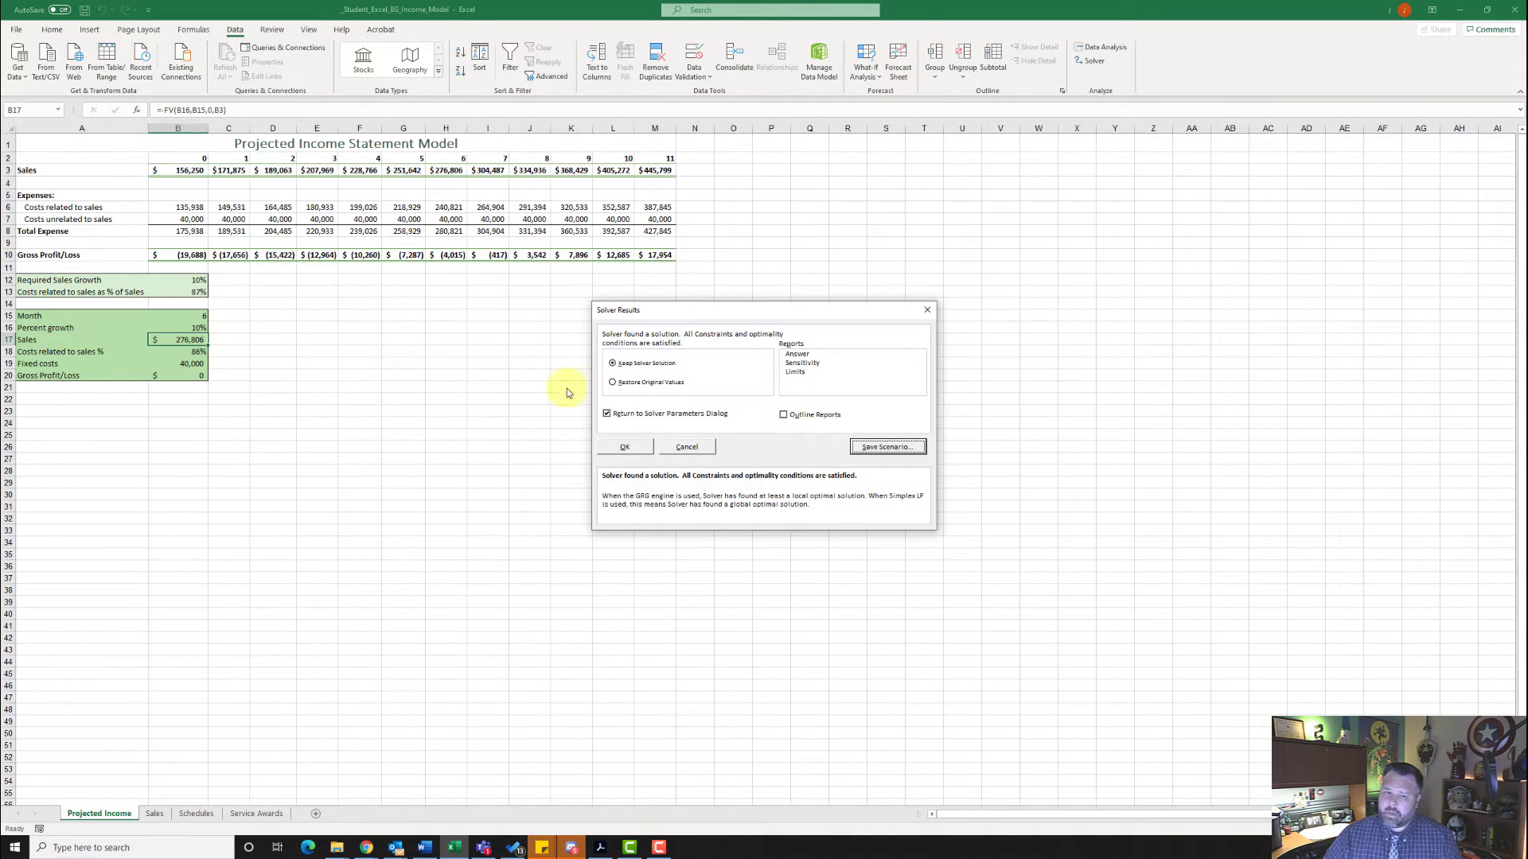
- Restore the original values, return to the Solver parameters and delete the Percent_growth constraint
{"action": "left_click", "coordinate": [614, 383]}
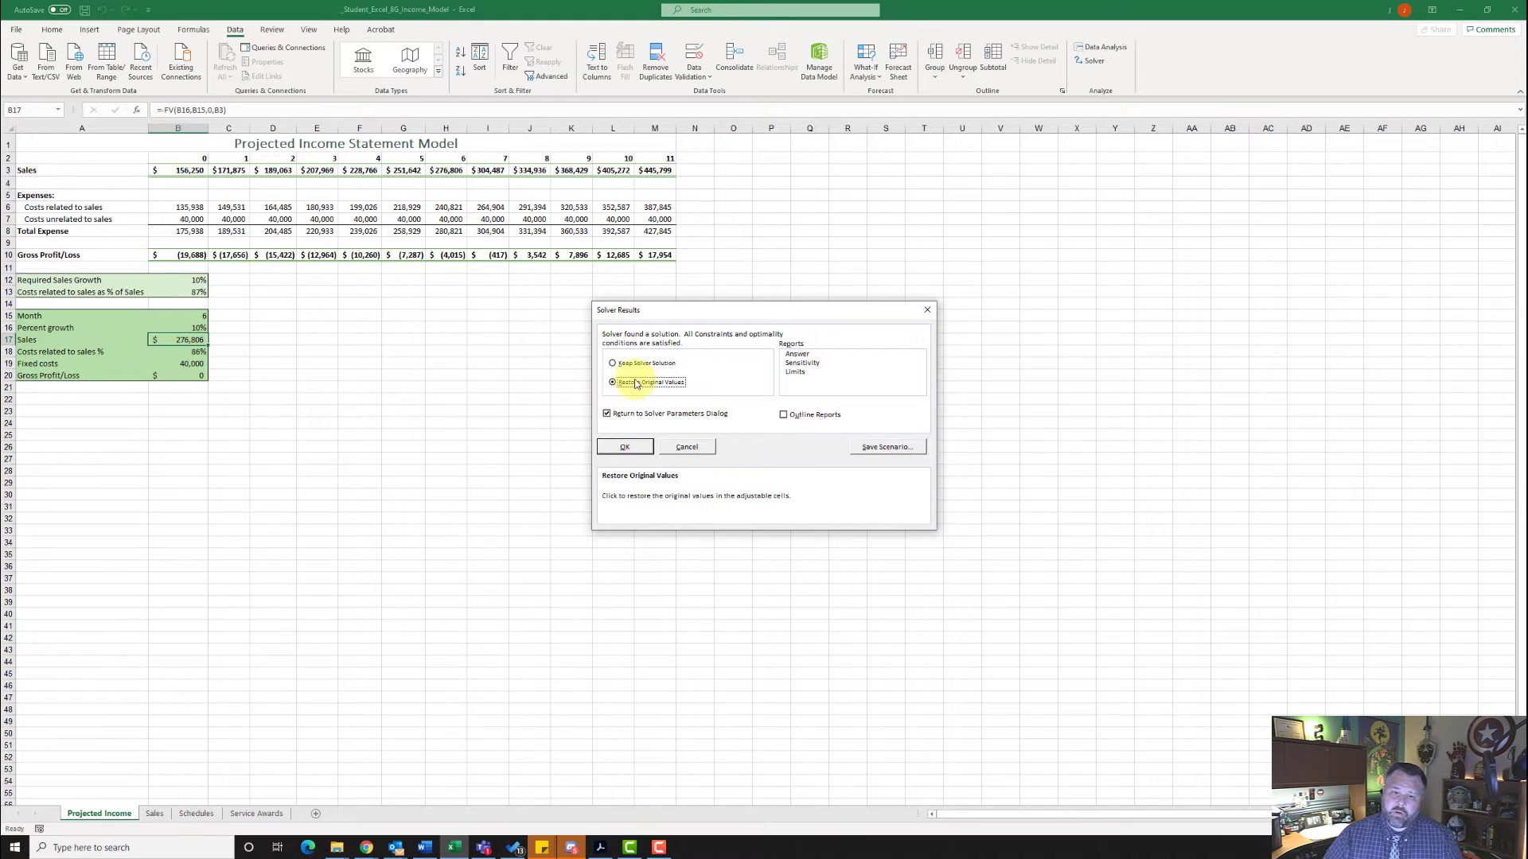
{"action": "left_click", "coordinate": [633, 447]}
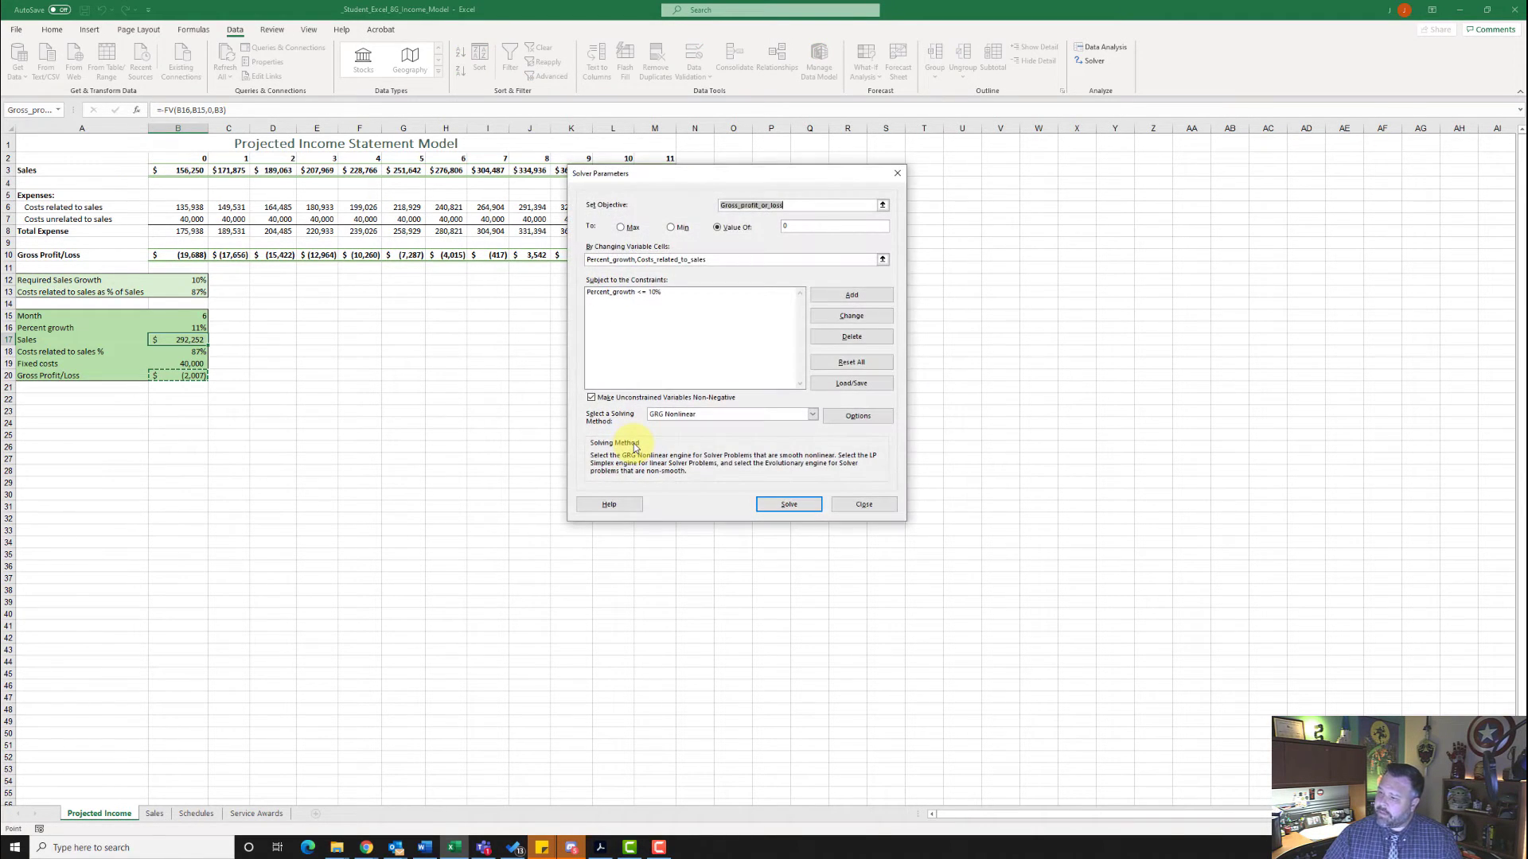
{"action": "left_click", "coordinate": [631, 294]}
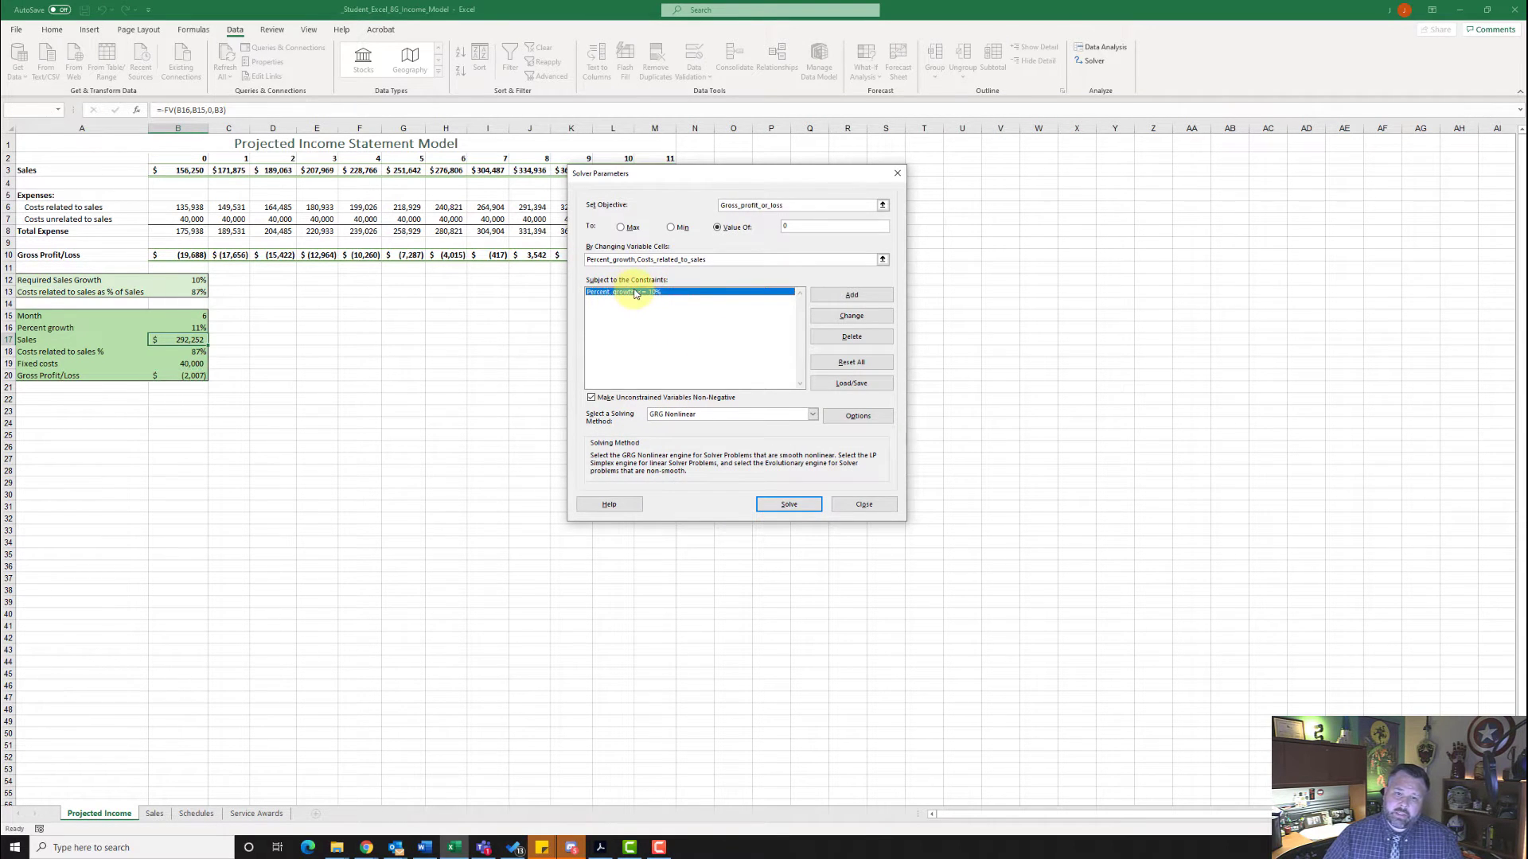
{"action": "left_click", "coordinate": [865, 340]}
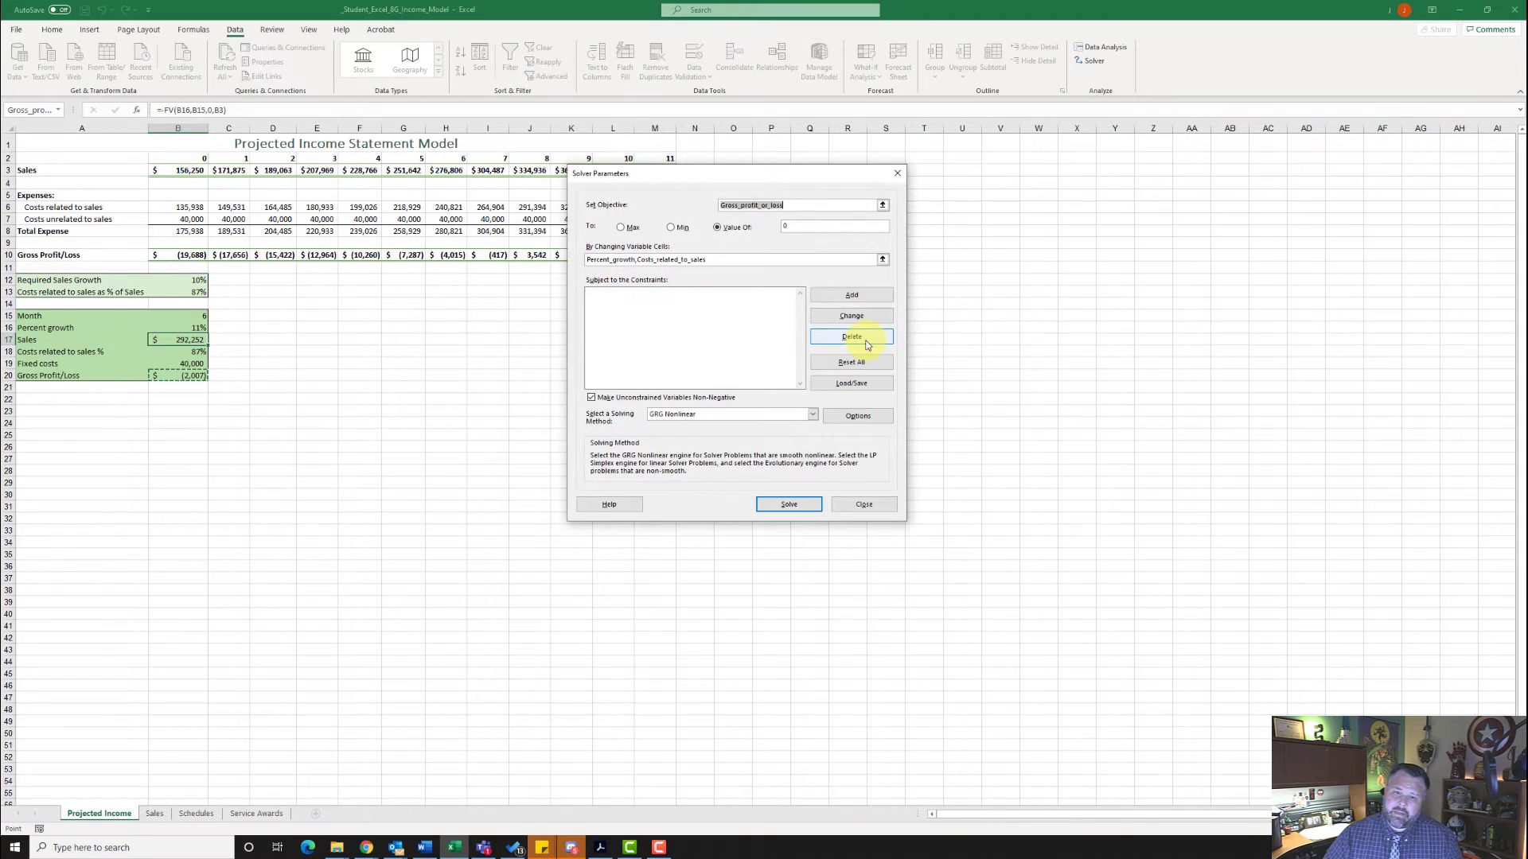
- Add a Solver constraint requiring the costs related to sales in cell B18 to = 85%
{"action": "left_click", "coordinate": [848, 296]}
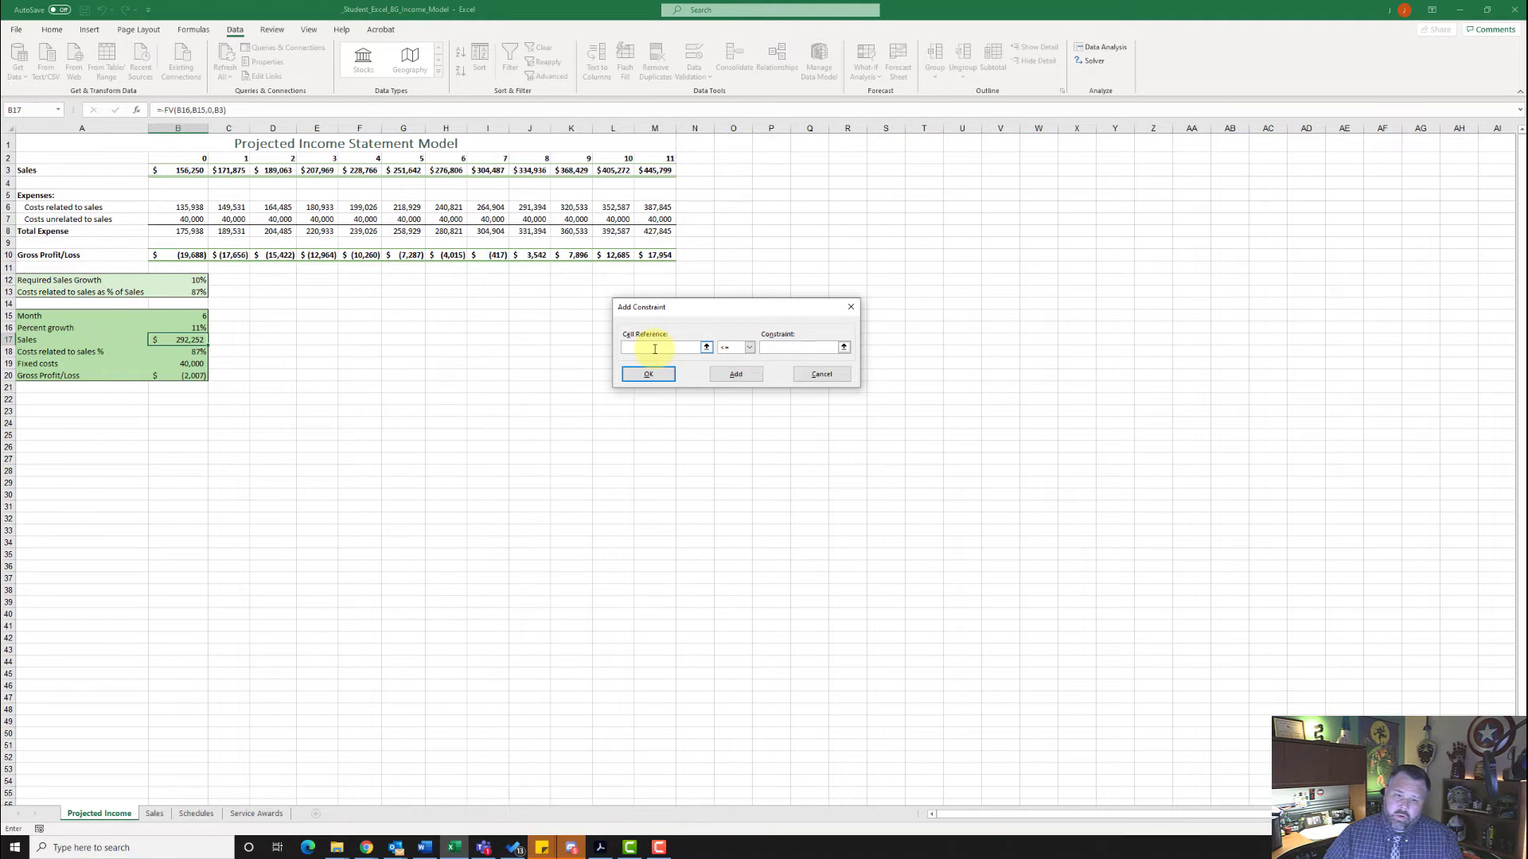
{"action": "type", "text": "b18"}
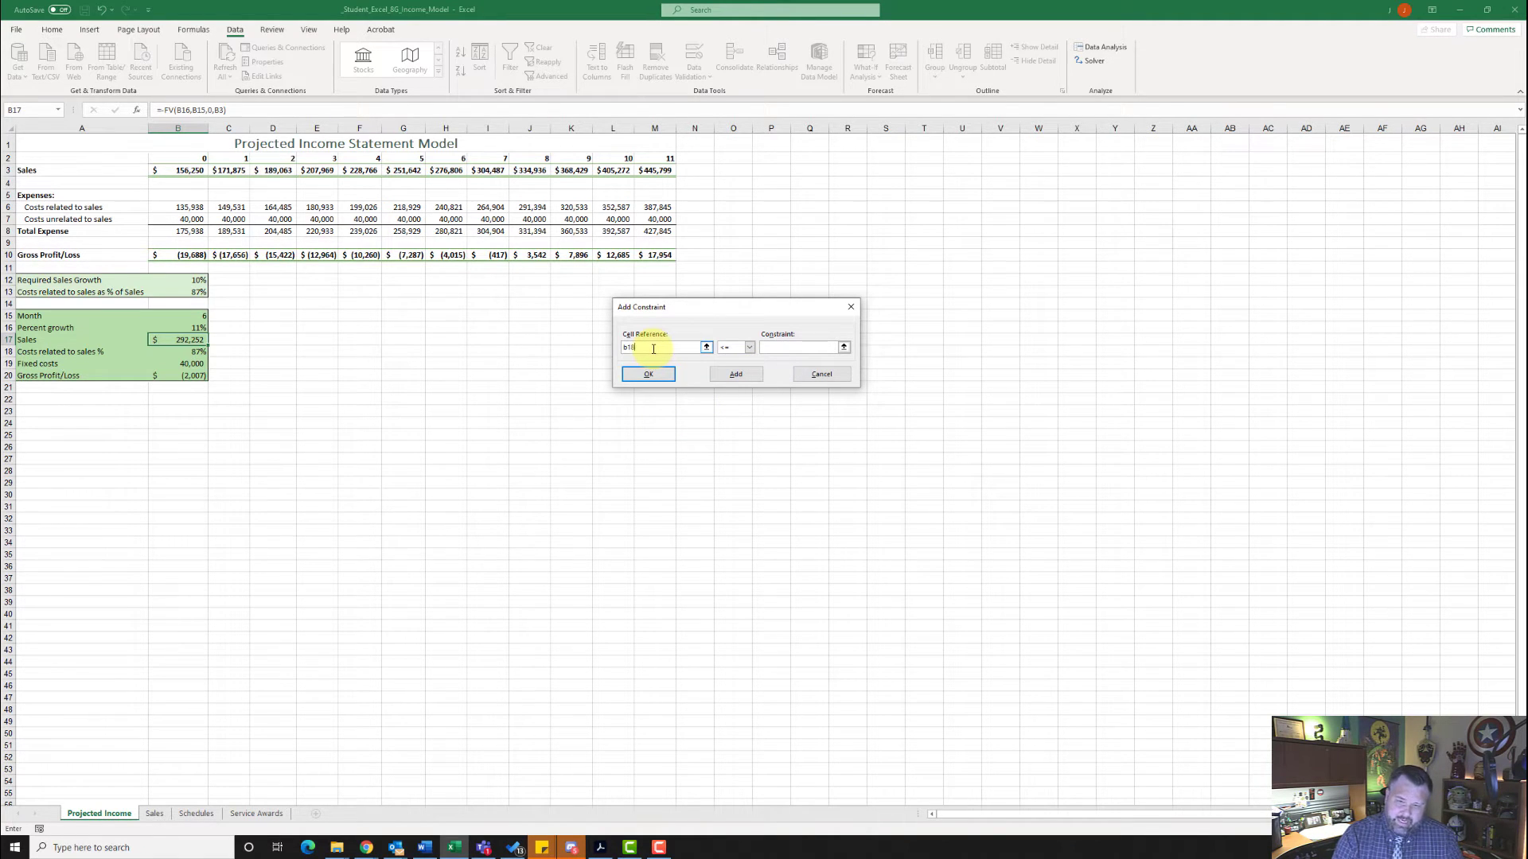
{"action": "left_click", "coordinate": [748, 348]}
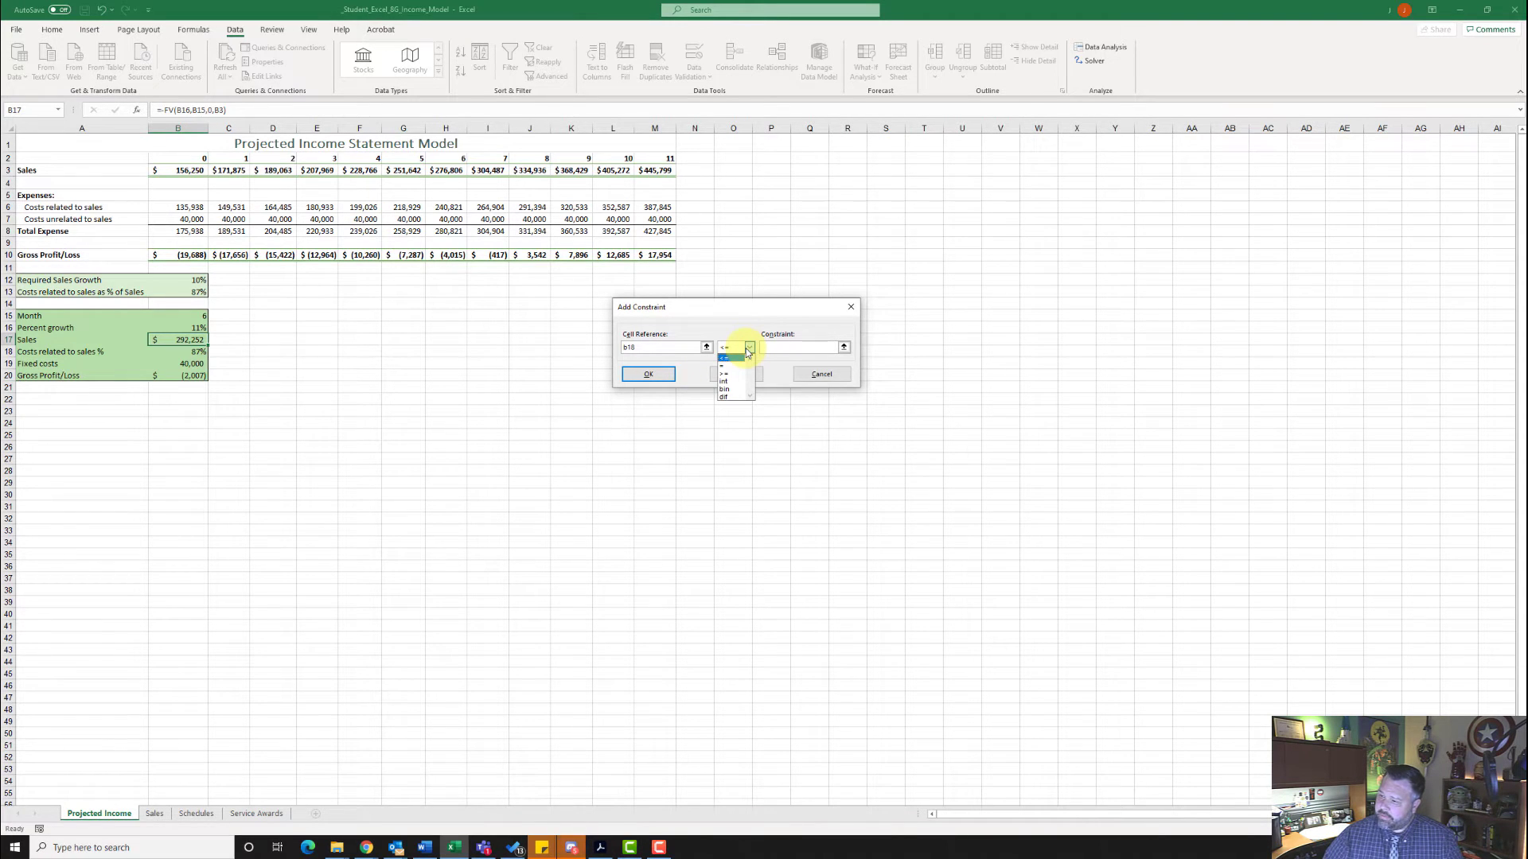
{"action": "left_click", "coordinate": [727, 366]}
{"action": "left_click", "coordinate": [772, 348]}
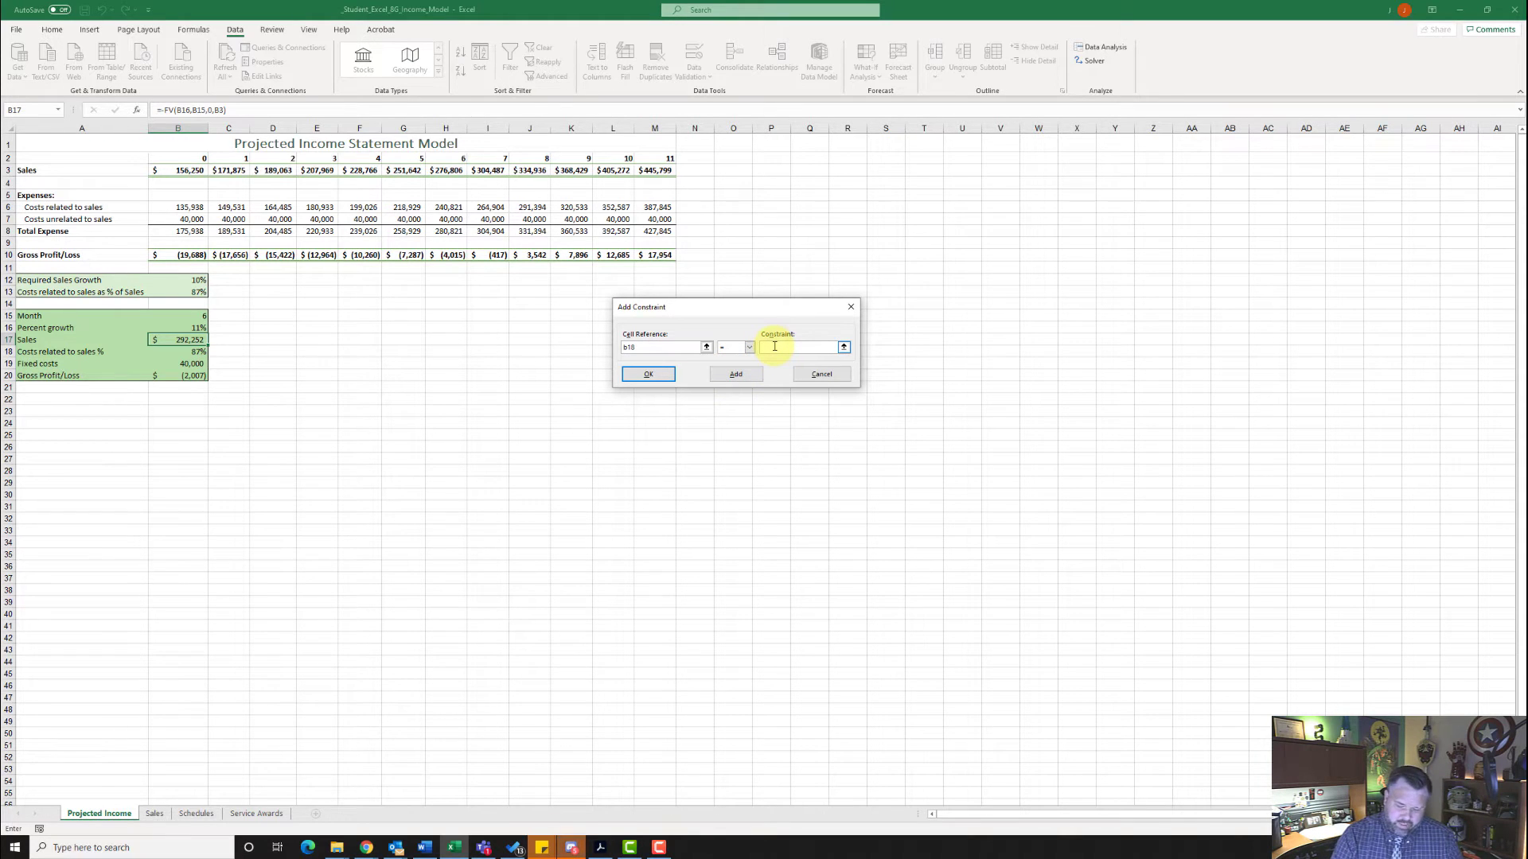
{"action": "type", "text": "85%"}
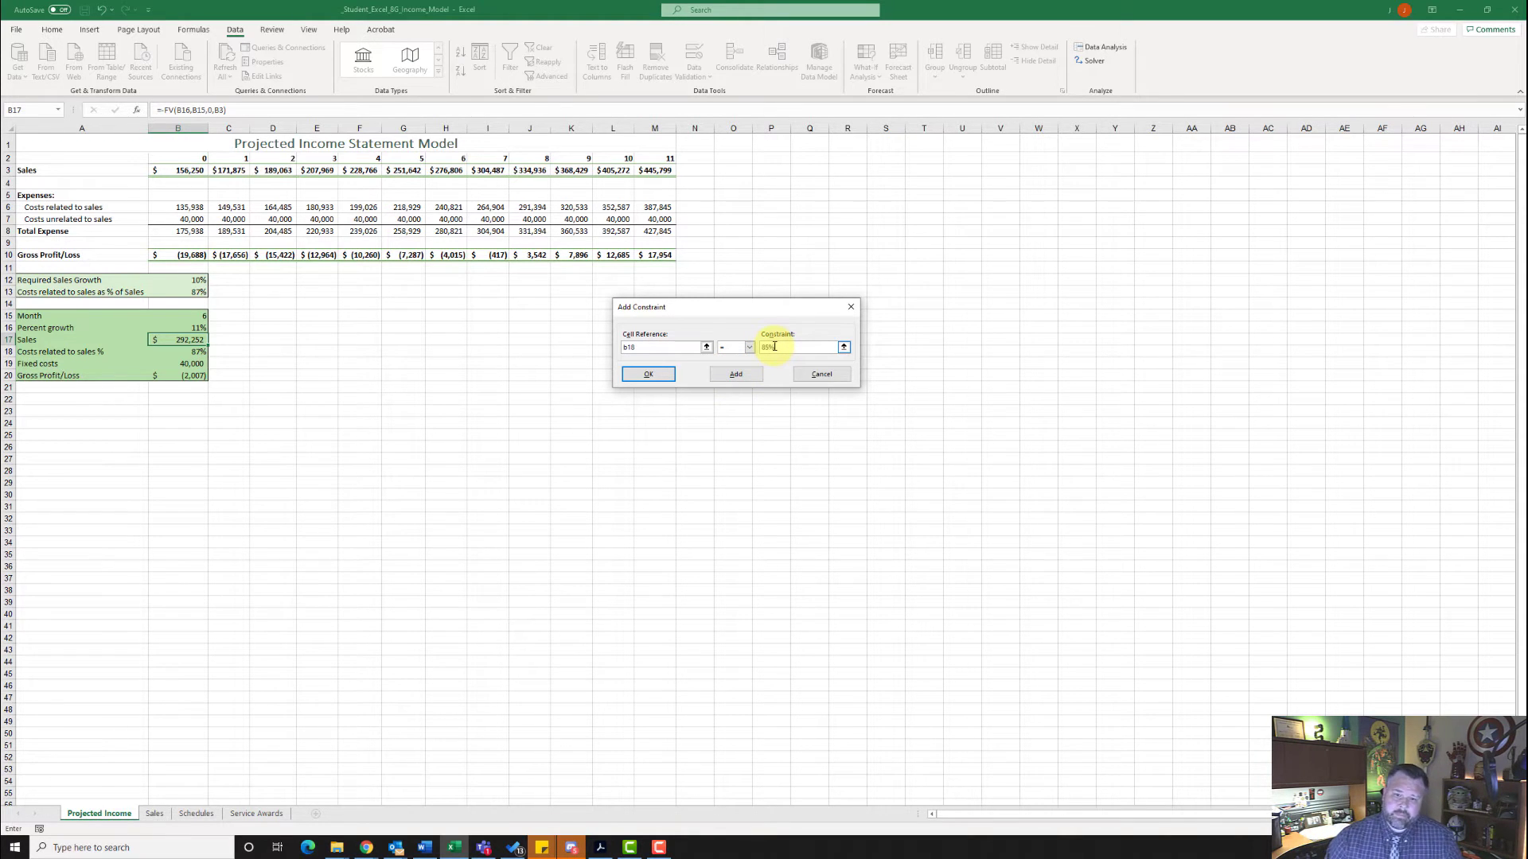
{"action": "left_click", "coordinate": [663, 374]}
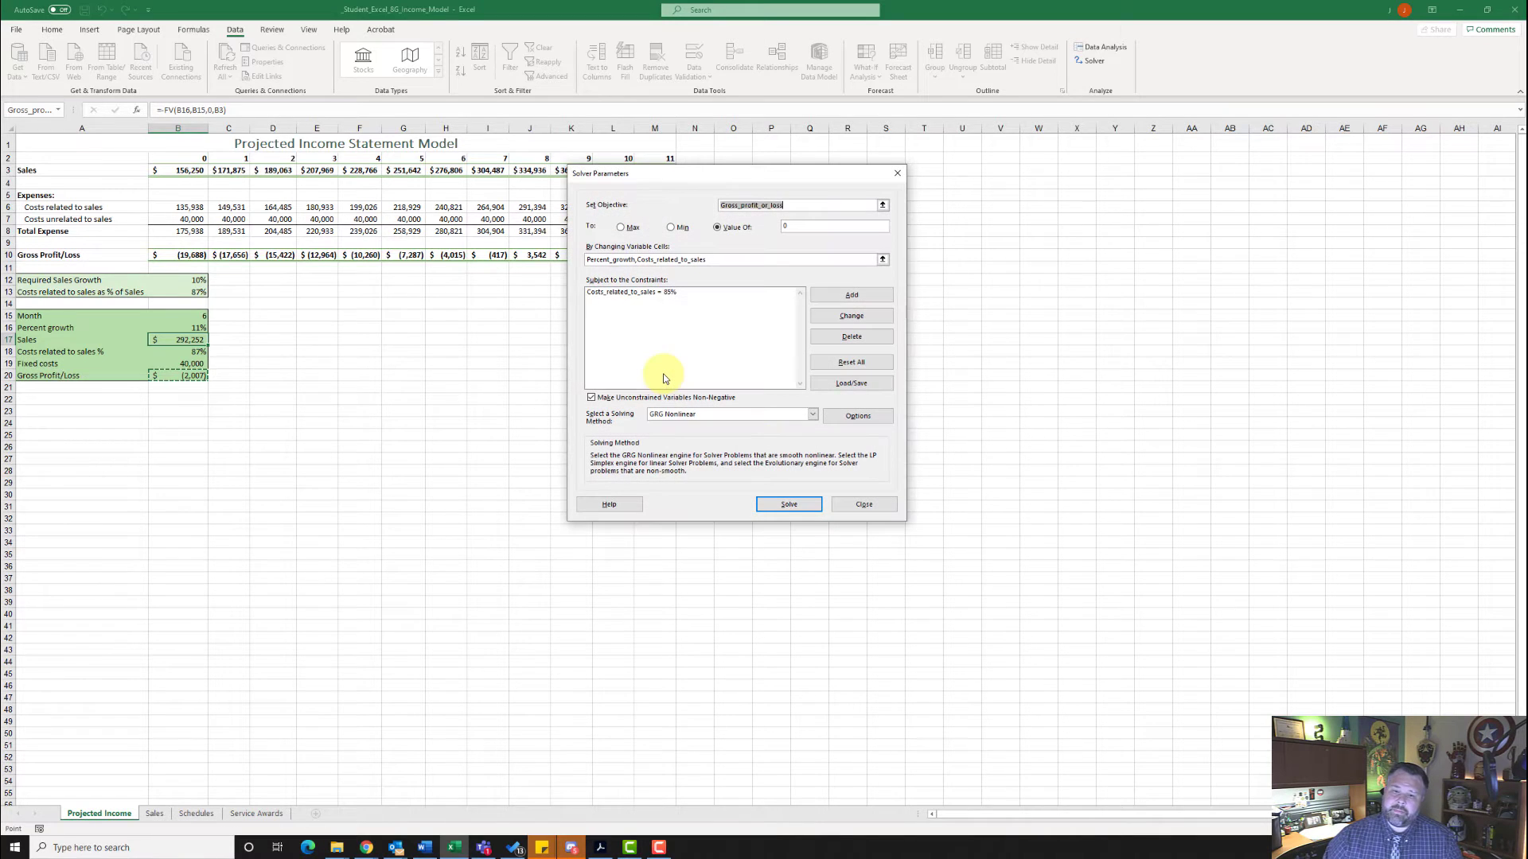
- Solve with the costs constraint and save the solution as a scenario named "85% Costs"
{"action": "left_click", "coordinate": [803, 506]}
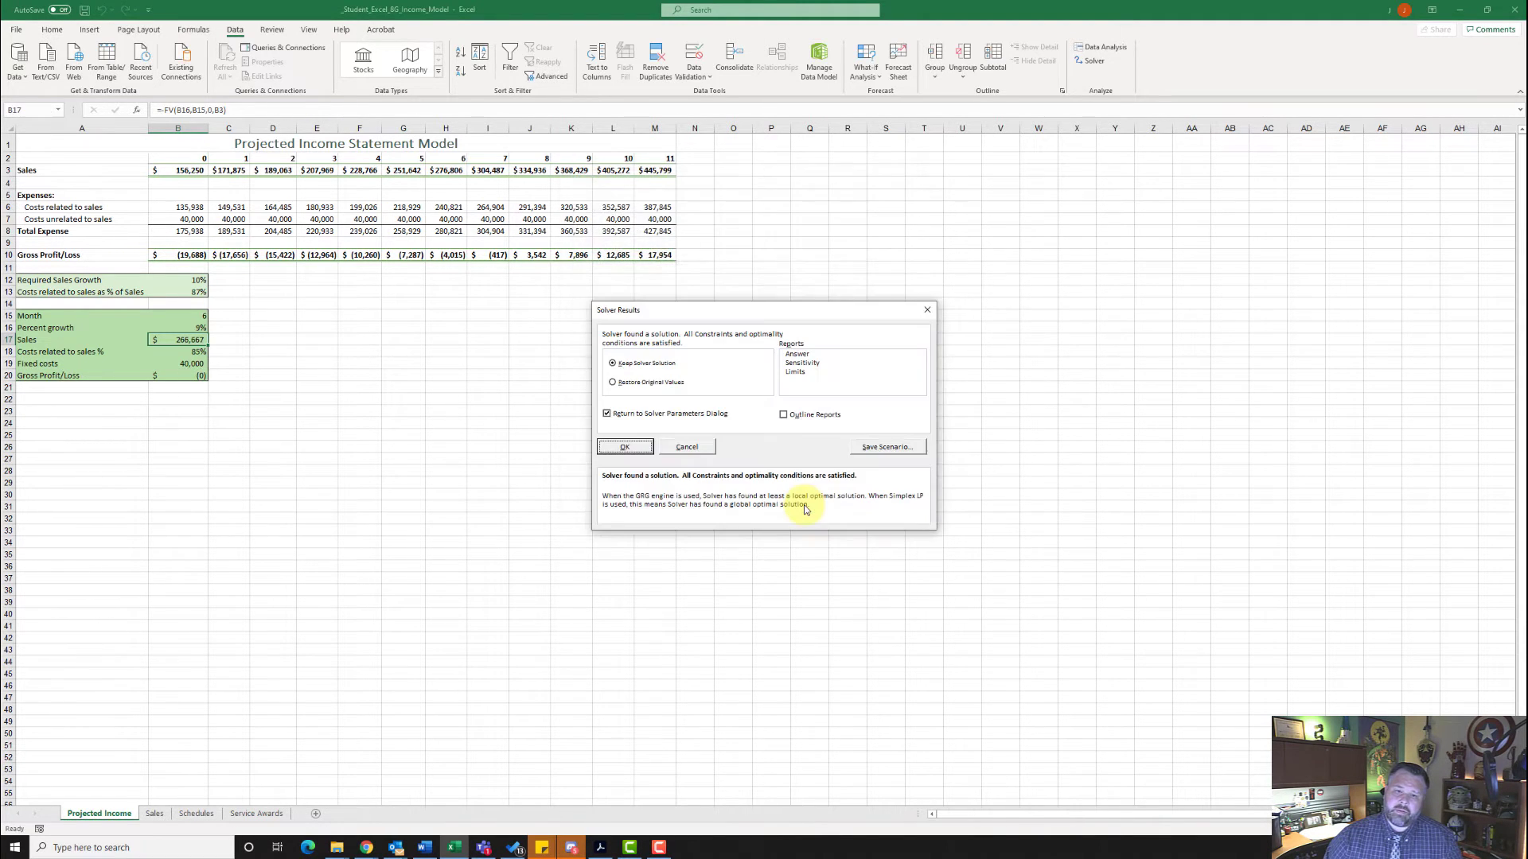
{"action": "left_click", "coordinate": [883, 448]}
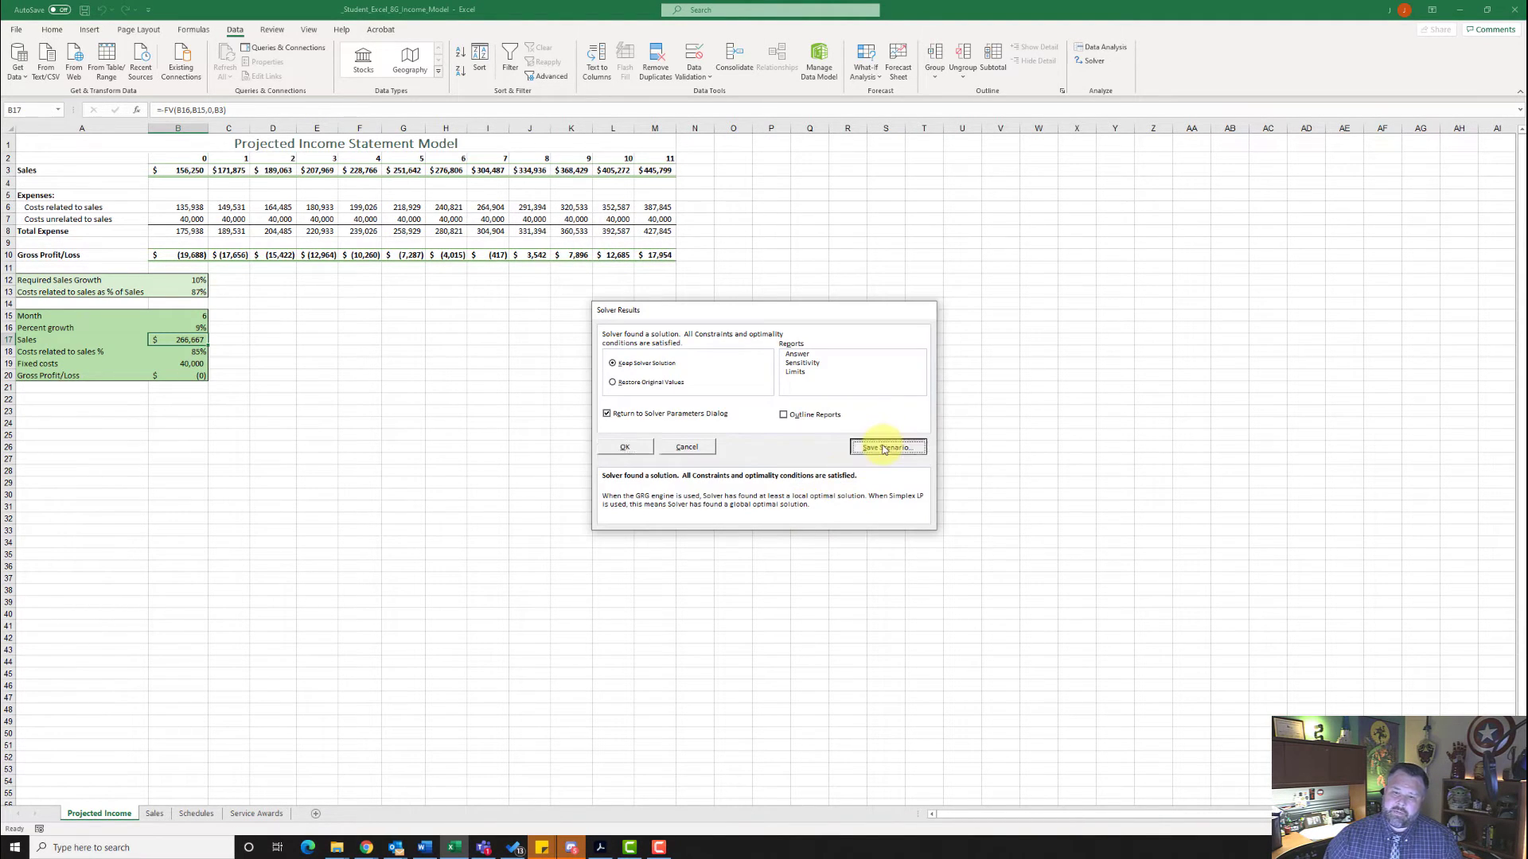
{"action": "left_click", "coordinate": [768, 417]}
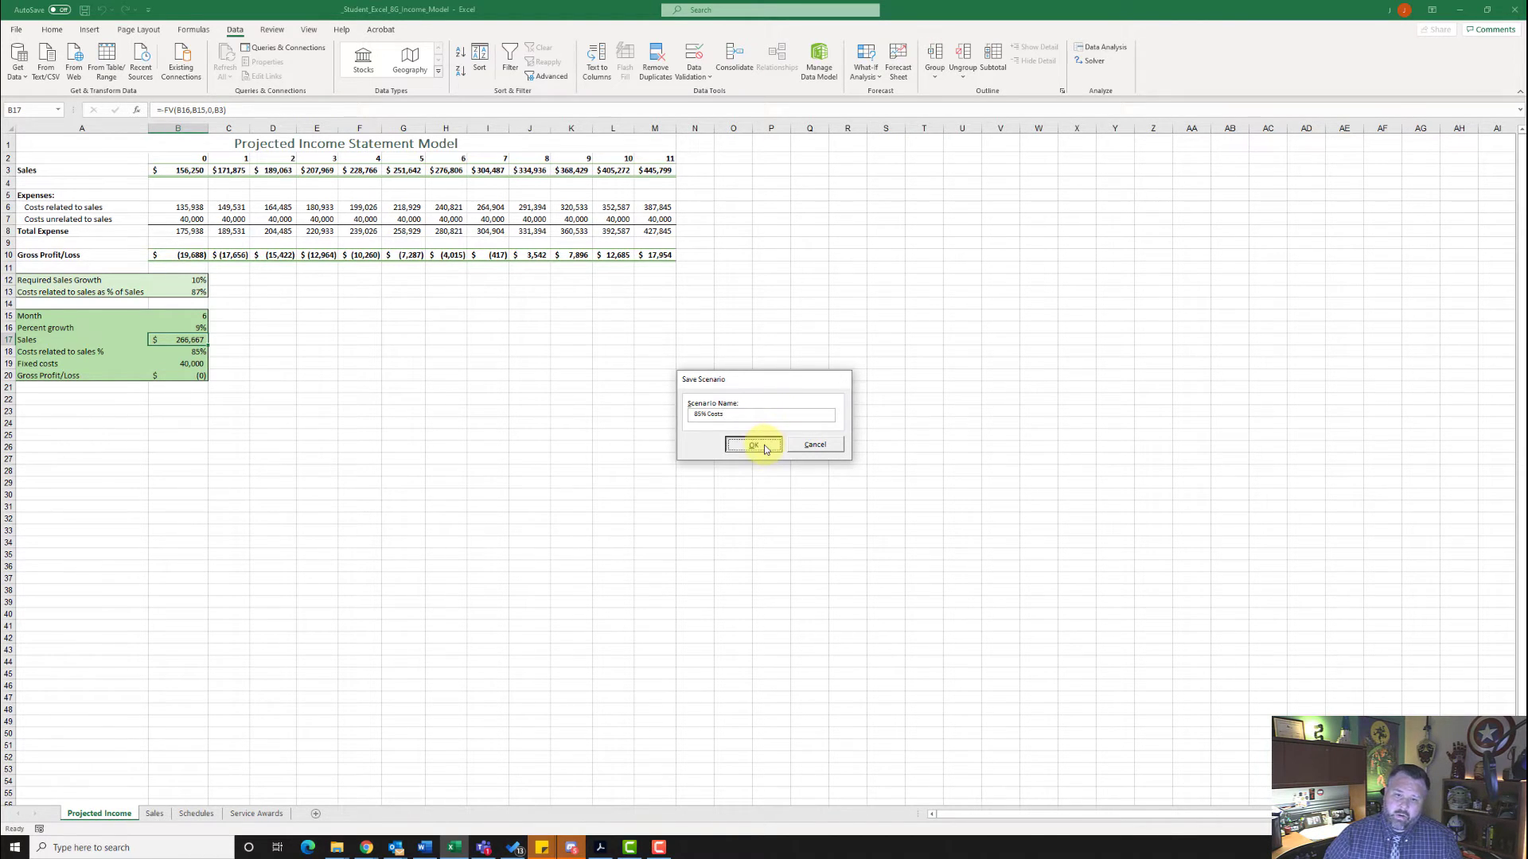
{"action": "left_click", "coordinate": [753, 444]}
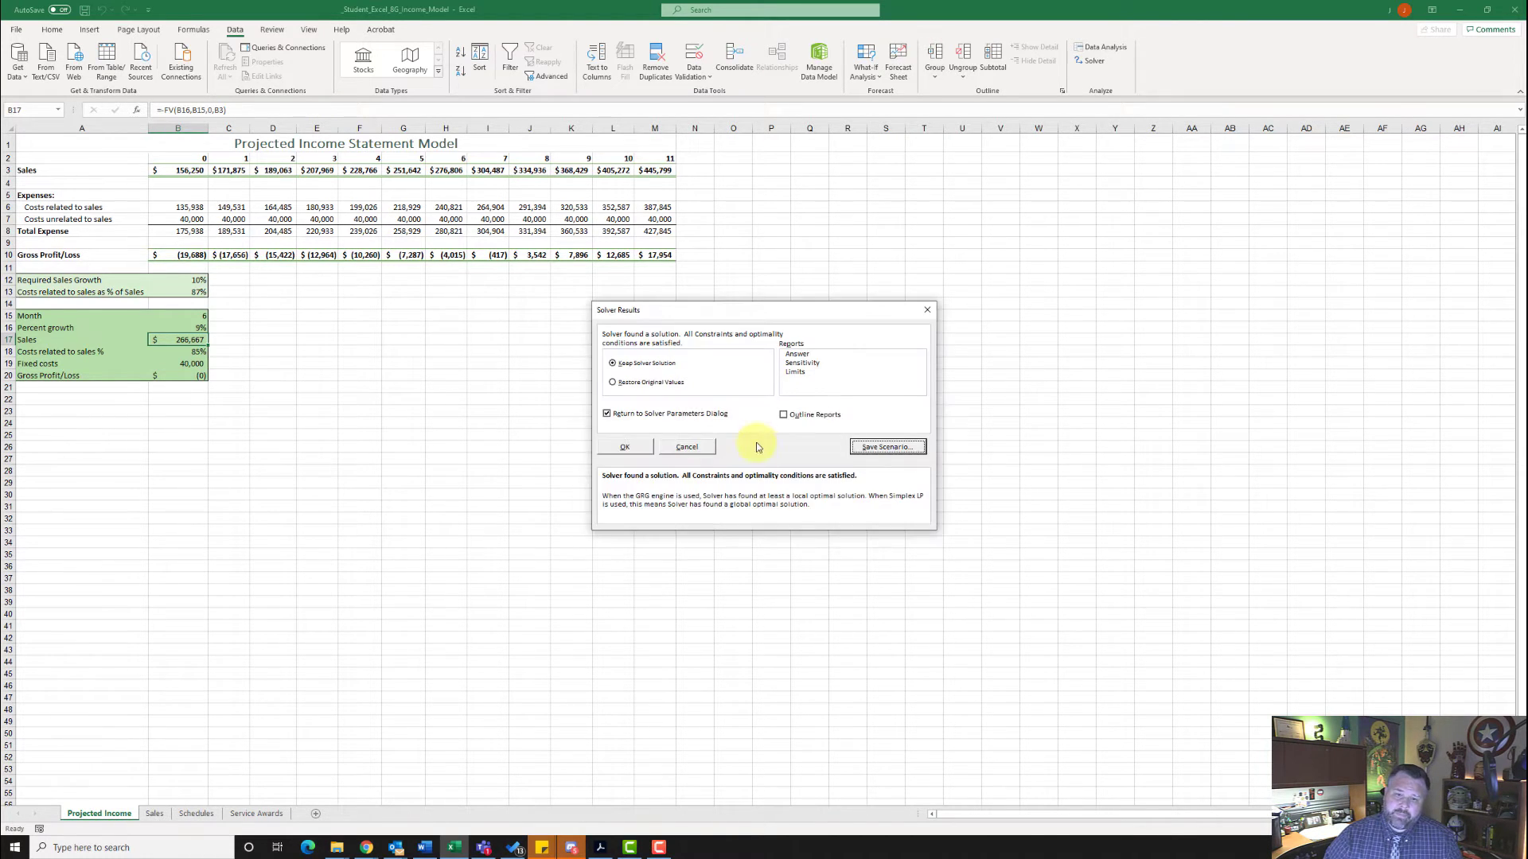
- Restore the original values and finish Solver without returning to the Solver parameters
{"action": "left_click", "coordinate": [606, 414]}
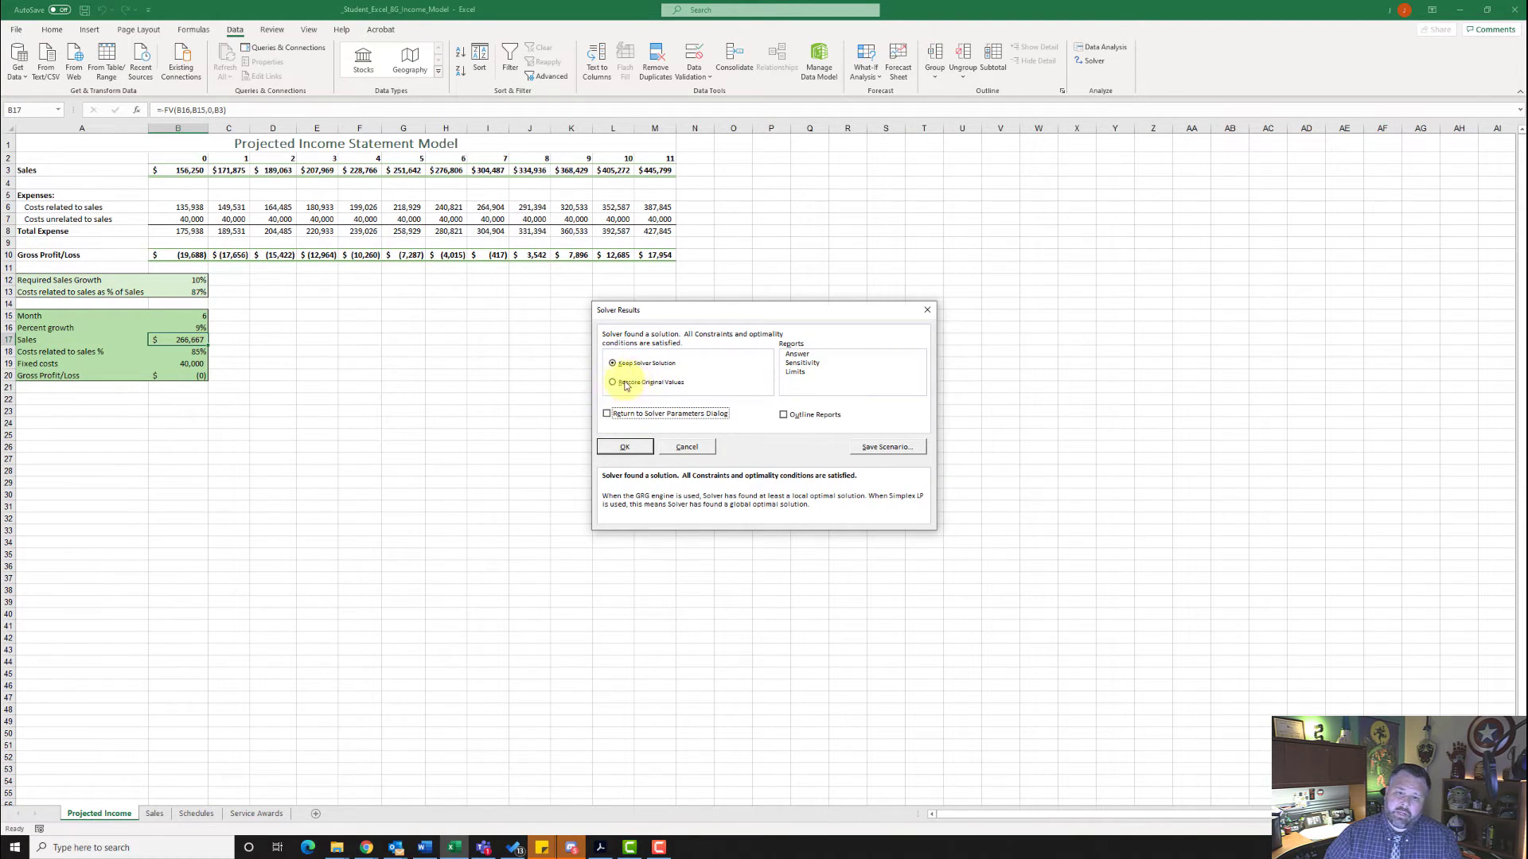
{"action": "left_click", "coordinate": [618, 386]}
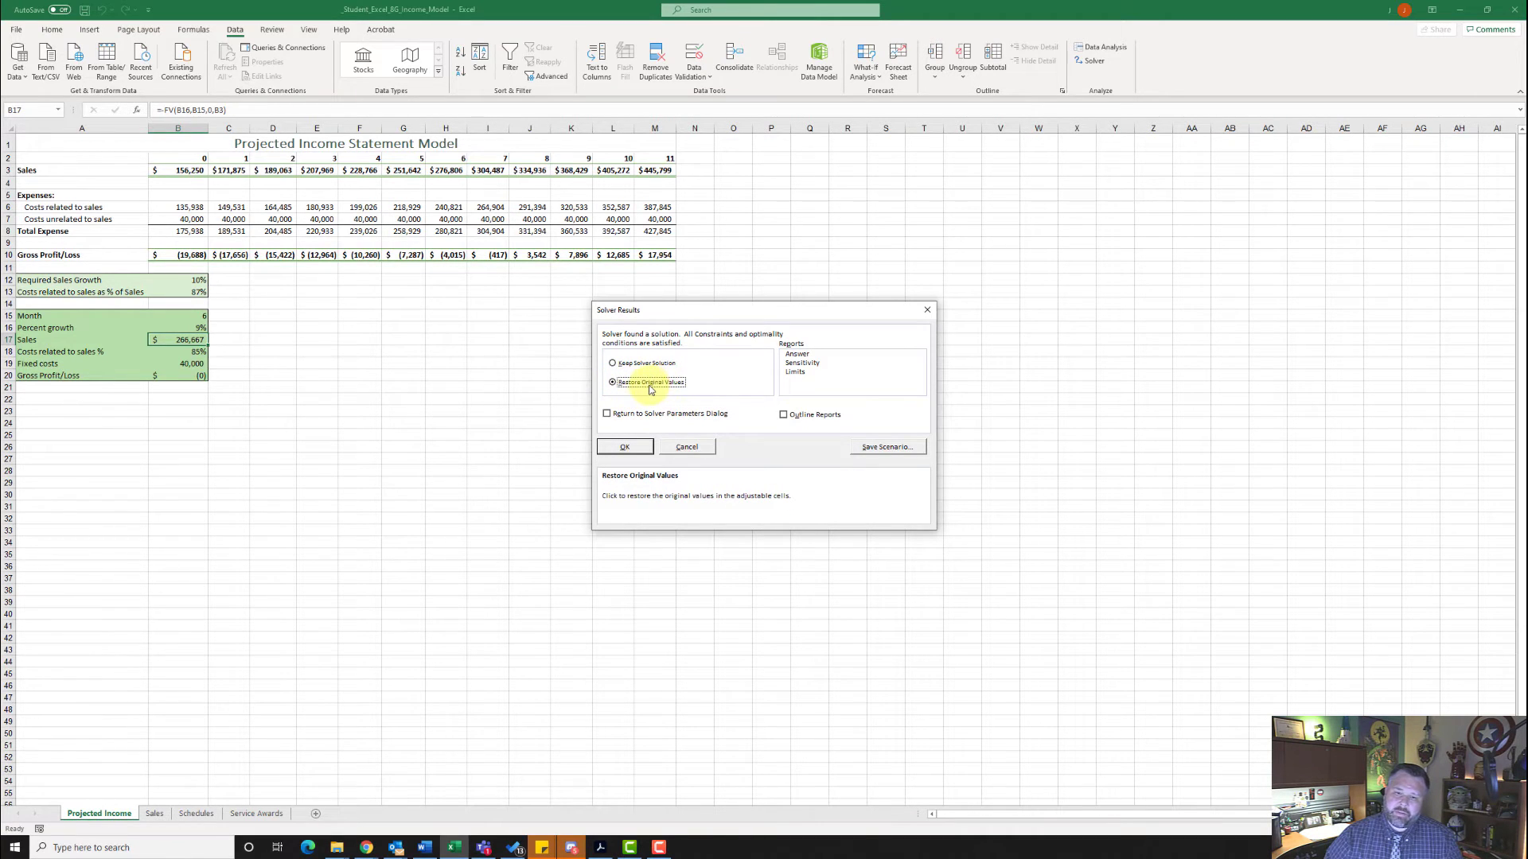
{"action": "left_click", "coordinate": [637, 447]}
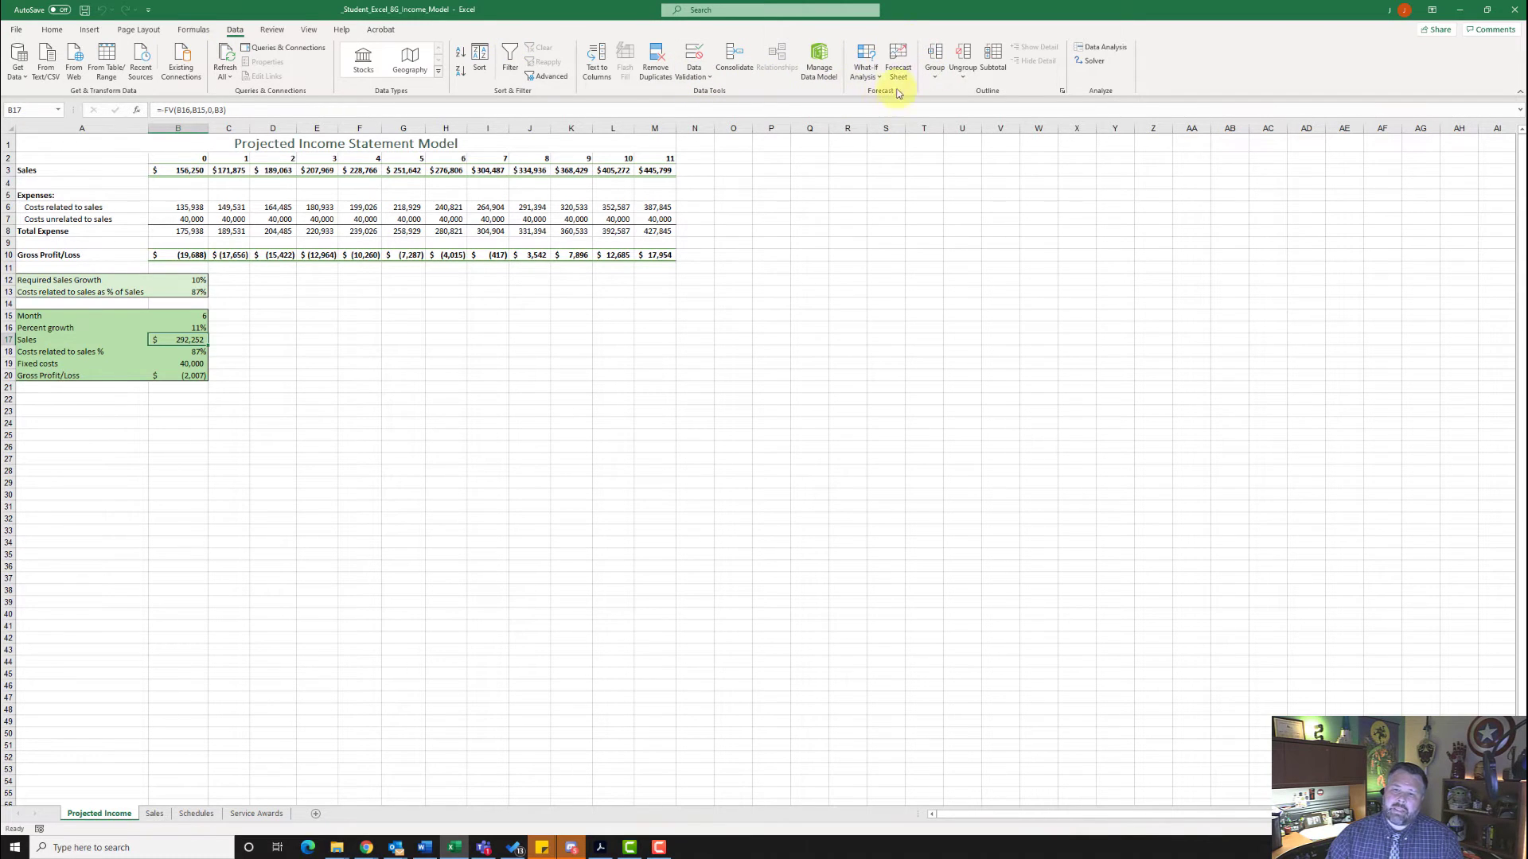
- Create a scenario summary report of the saved scenarios with the Gross Profit/Loss cell B20 as the result cell
{"action": "left_click", "coordinate": [866, 82]}
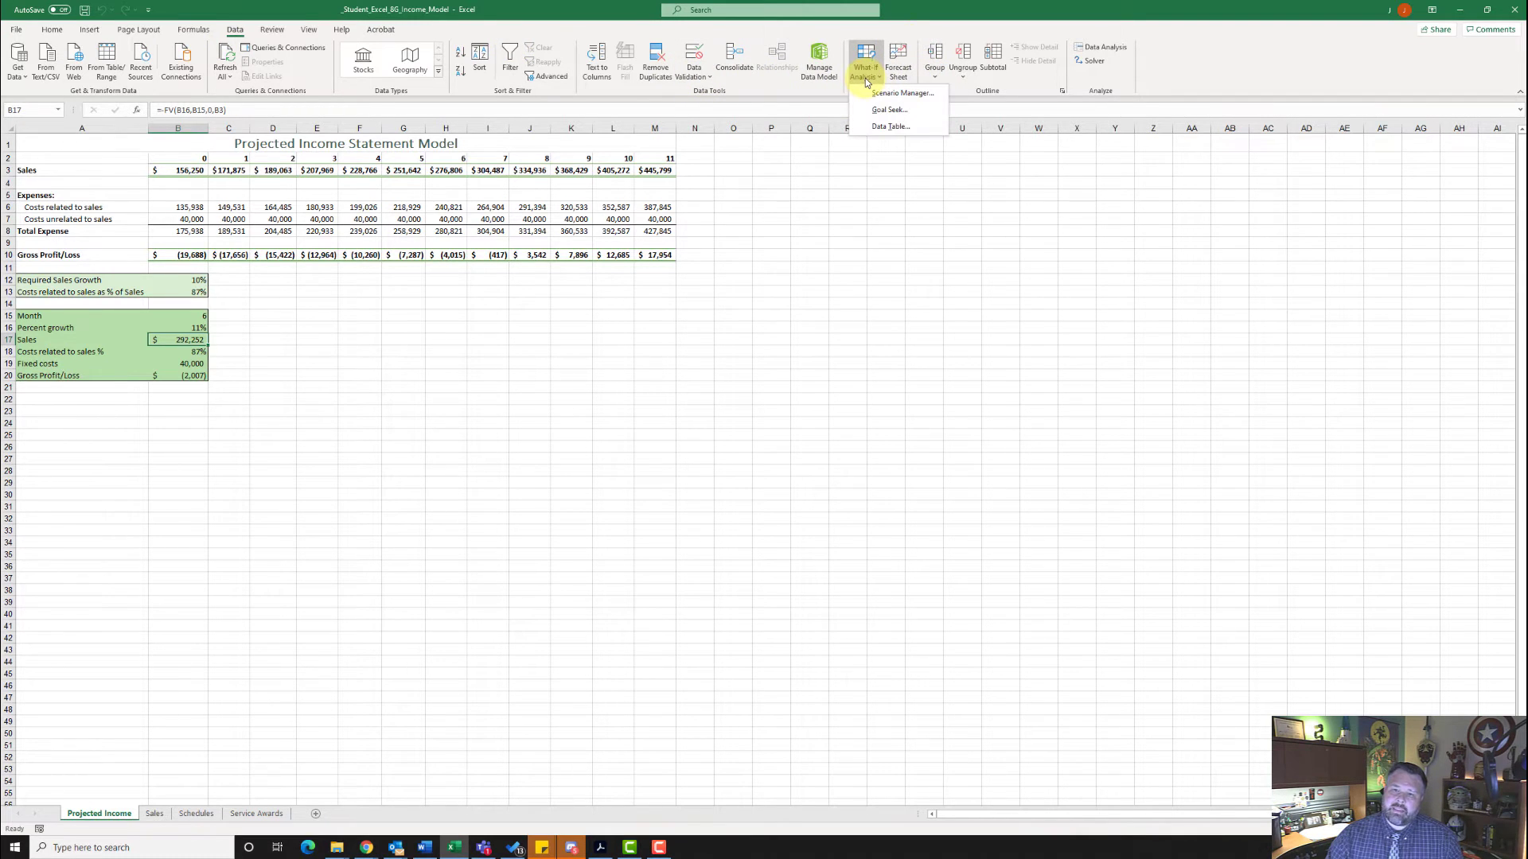
{"action": "left_click", "coordinate": [885, 95]}
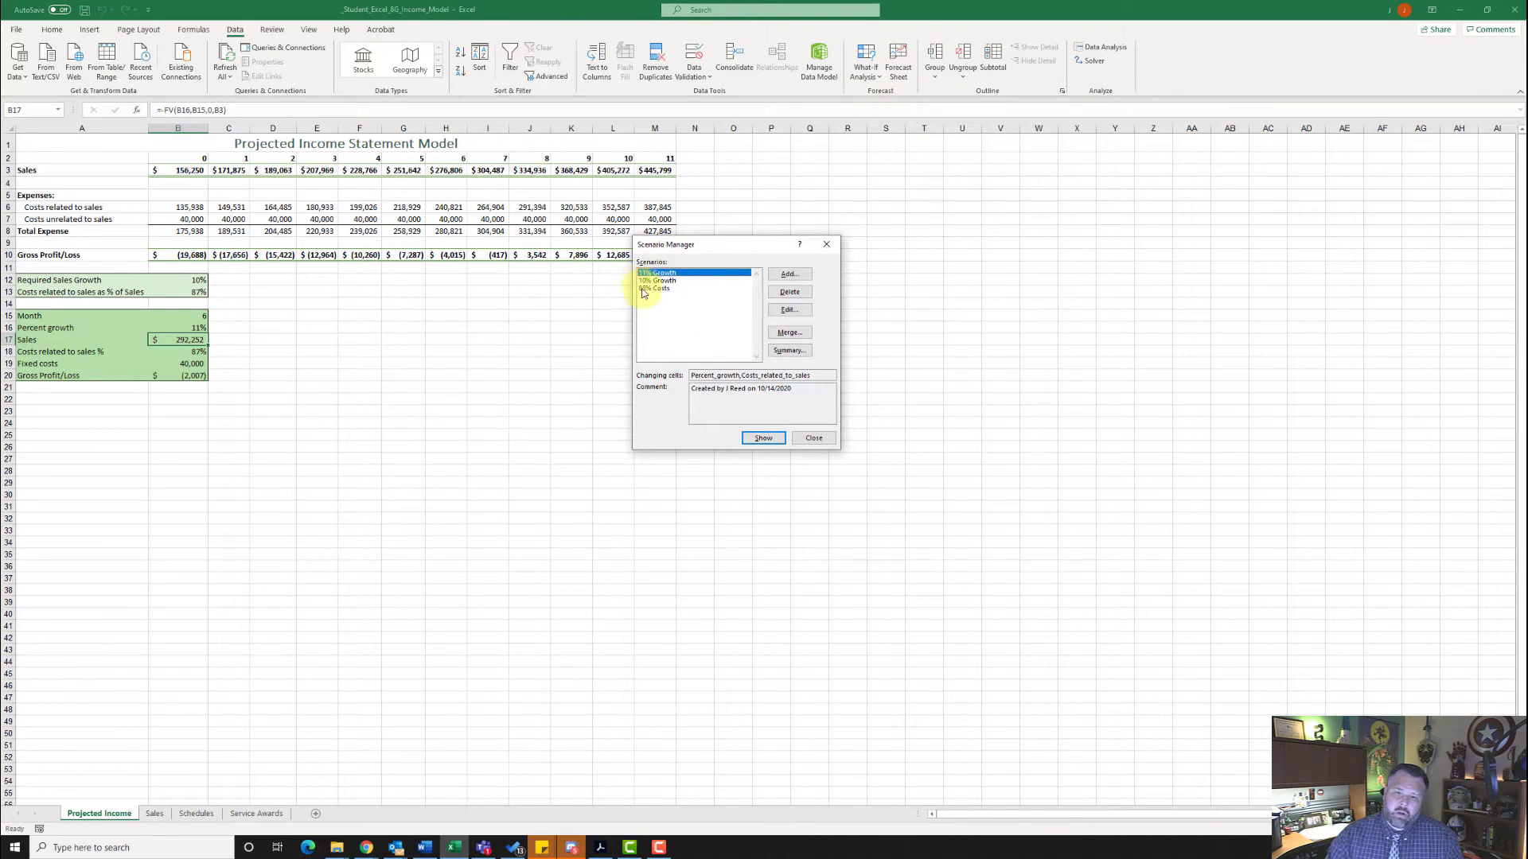
{"action": "left_click", "coordinate": [788, 351]}
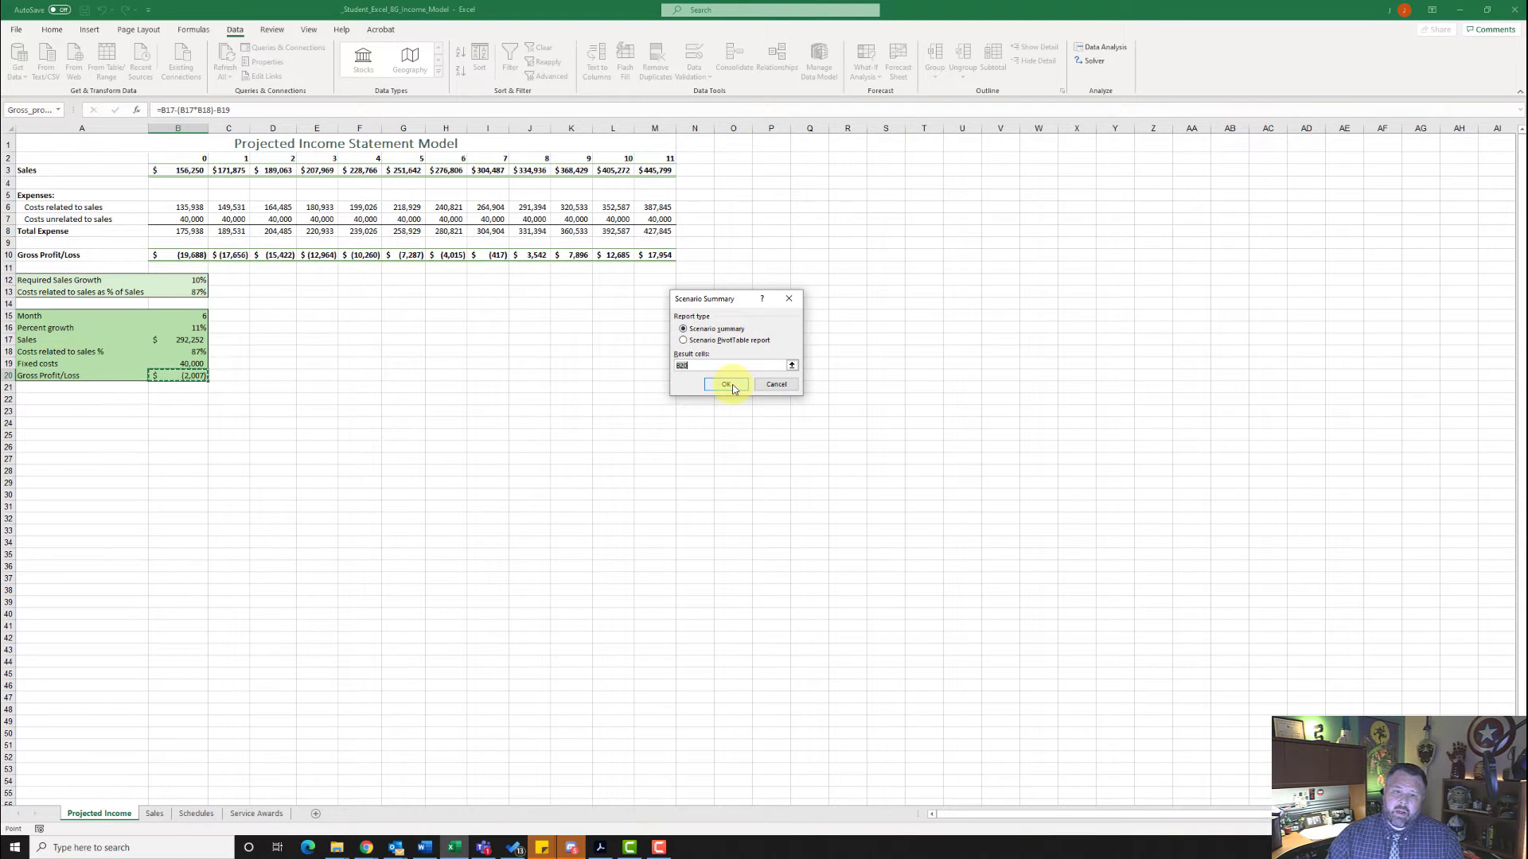
{"action": "left_click", "coordinate": [726, 386]}
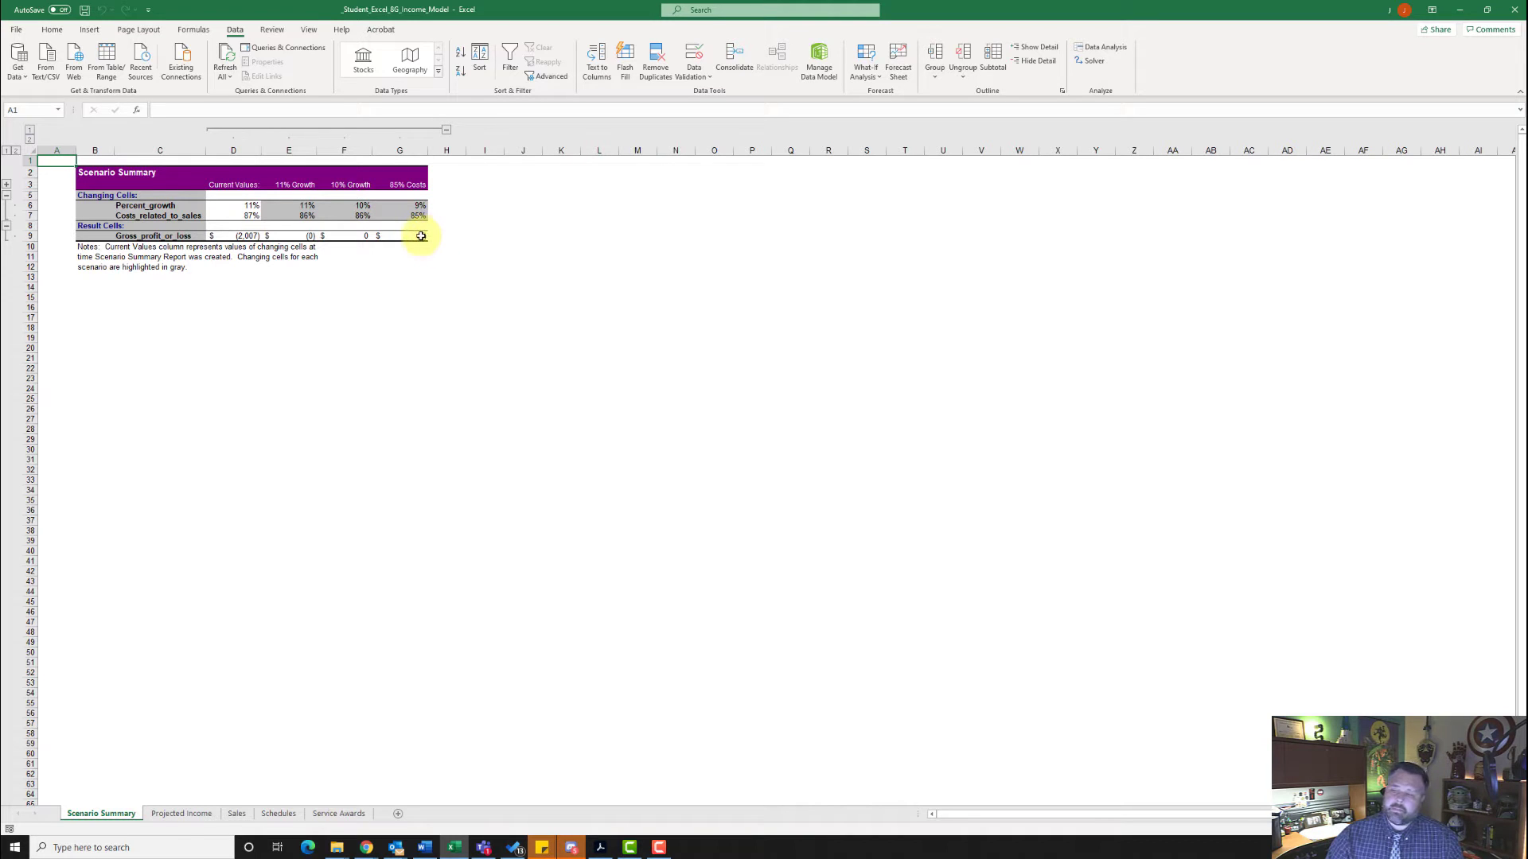
- On the Projected Income sheet, set the Month in B15 to 1 and the Percent growth in B16 to 10%
{"action": "left_click", "coordinate": [199, 815]}
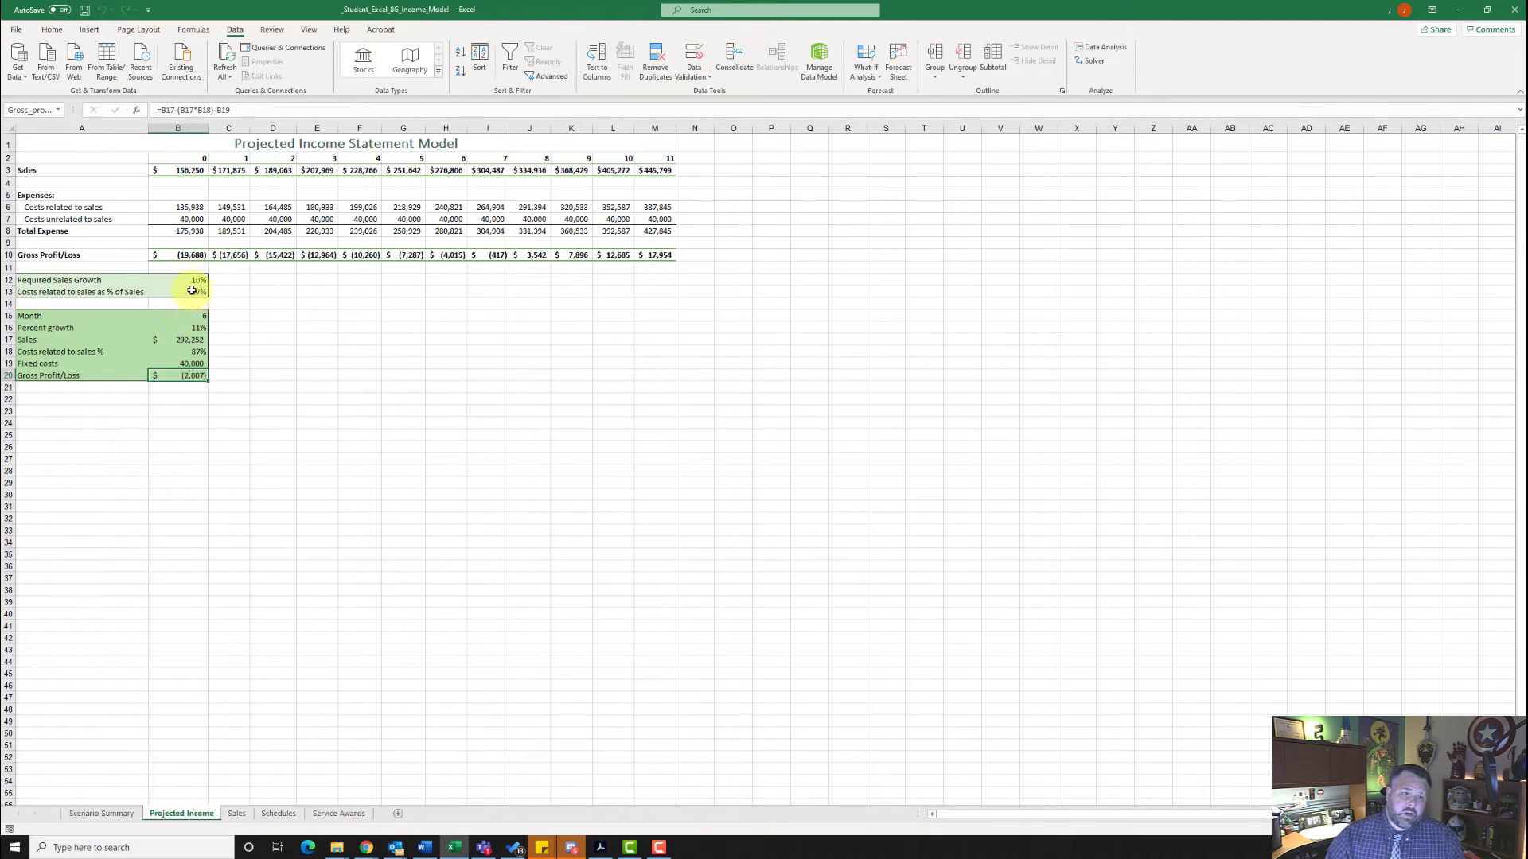
{"action": "left_click", "coordinate": [203, 316]}
{"action": "type", "text": "1"}
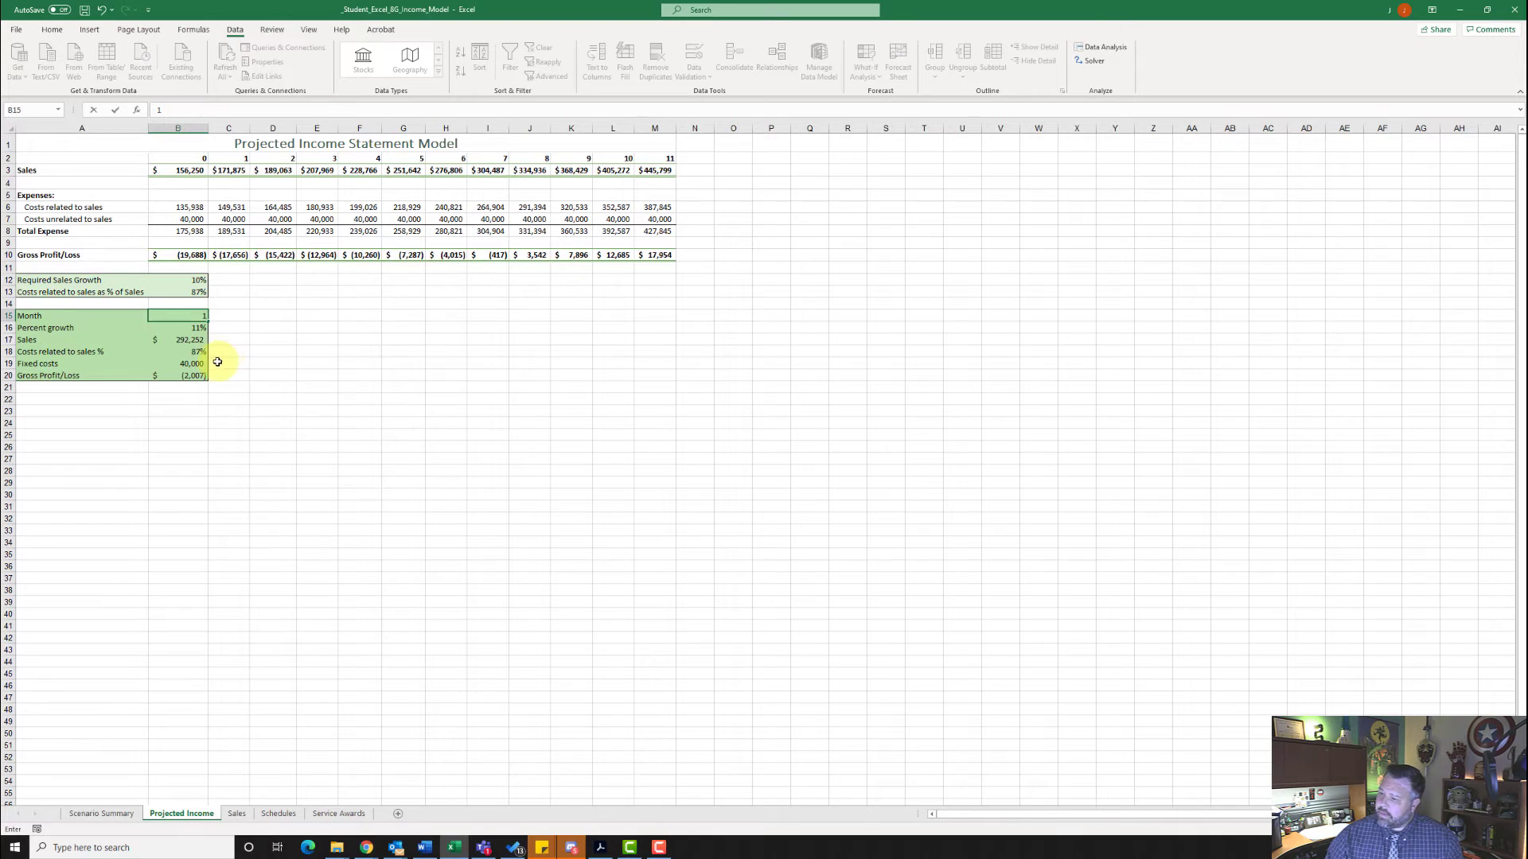
{"action": "left_click", "coordinate": [192, 329]}
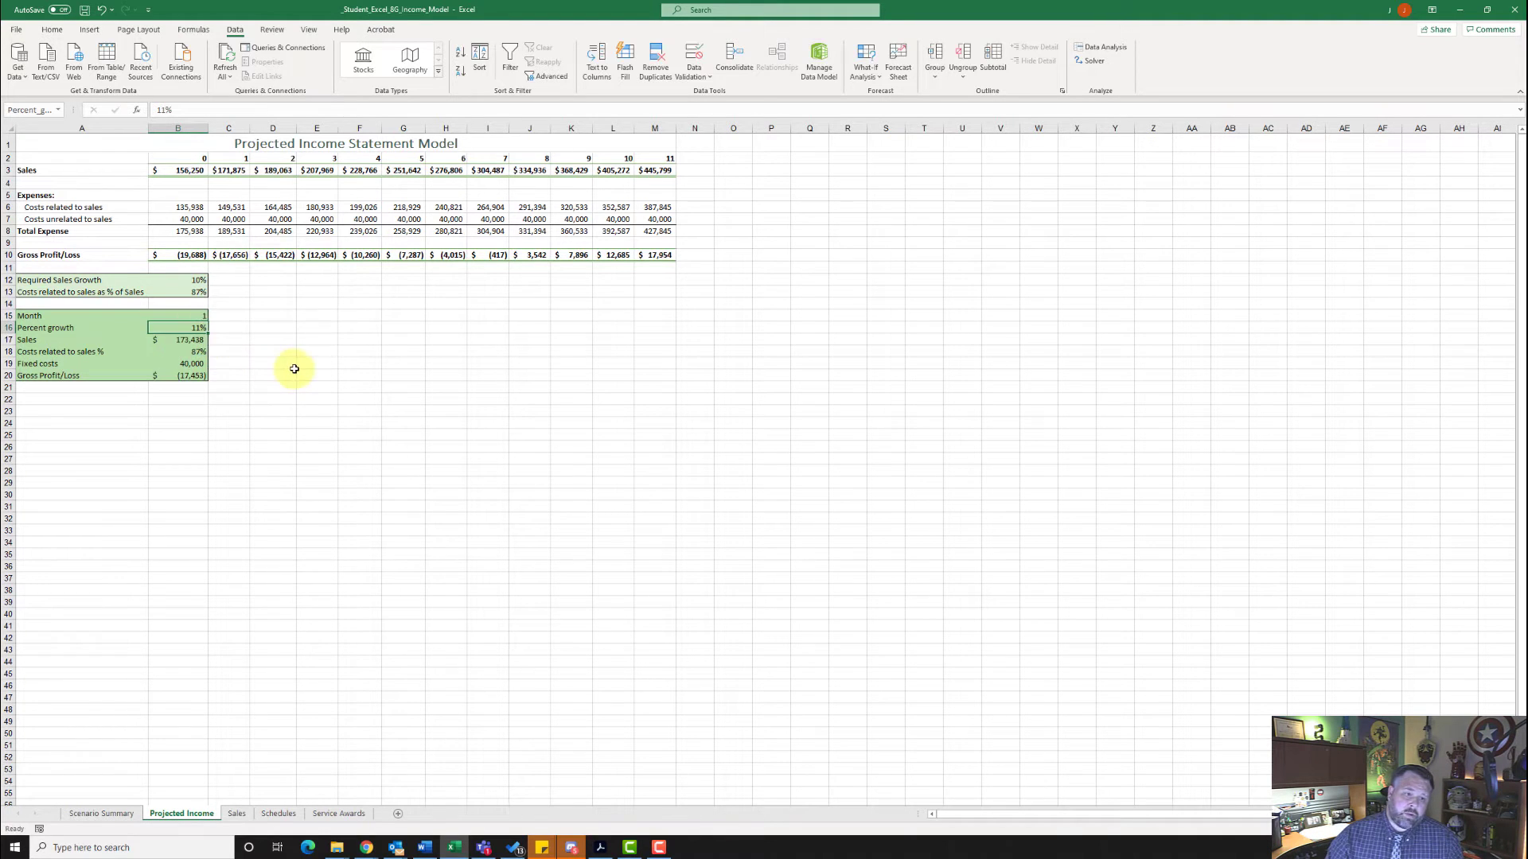
{"action": "type", "text": "10%"}
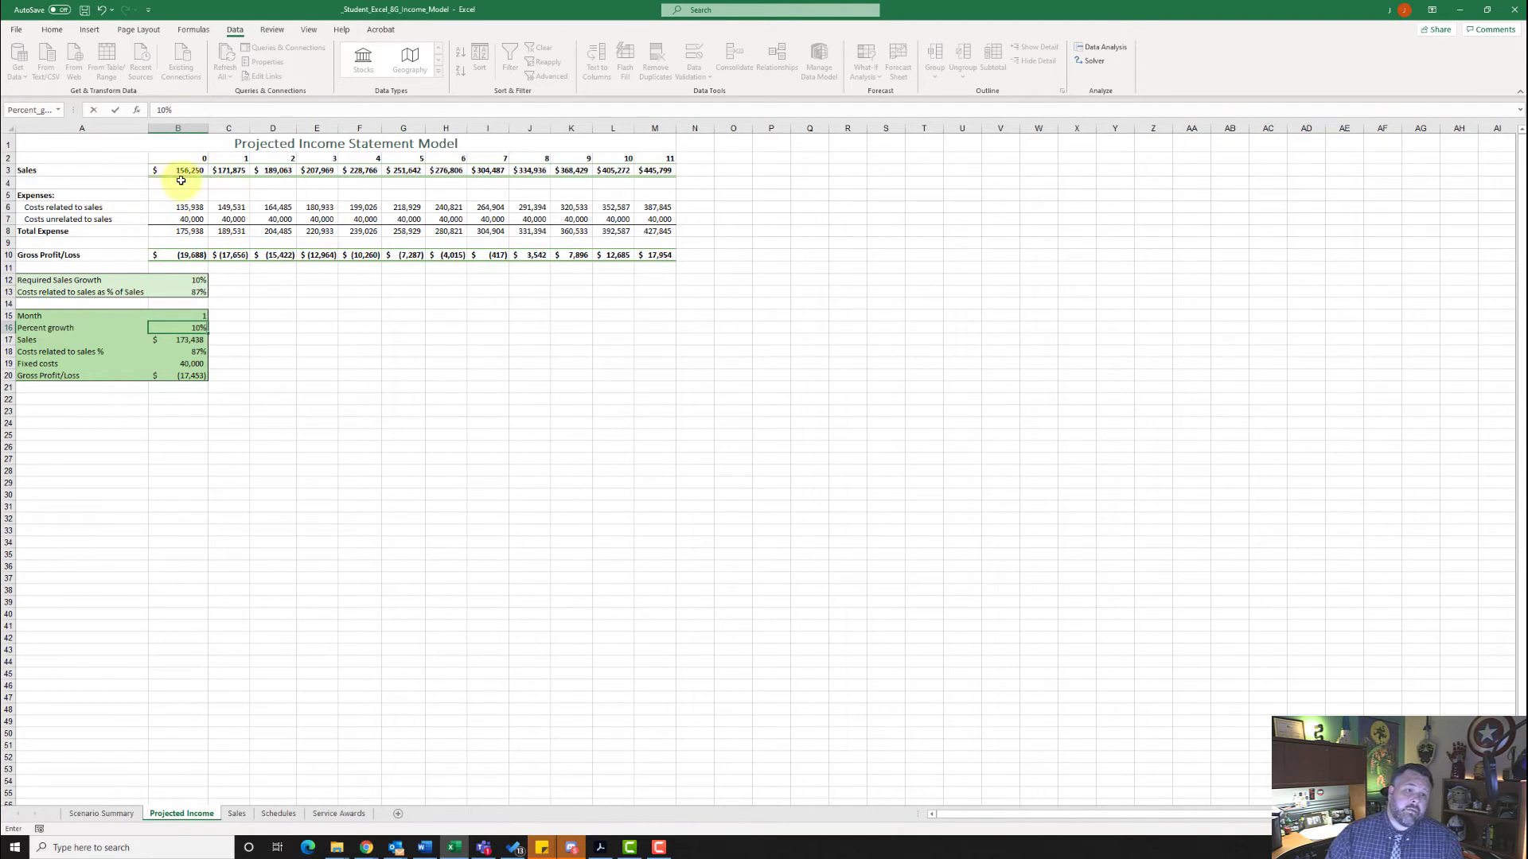
{"action": "left_click", "coordinate": [183, 156]}
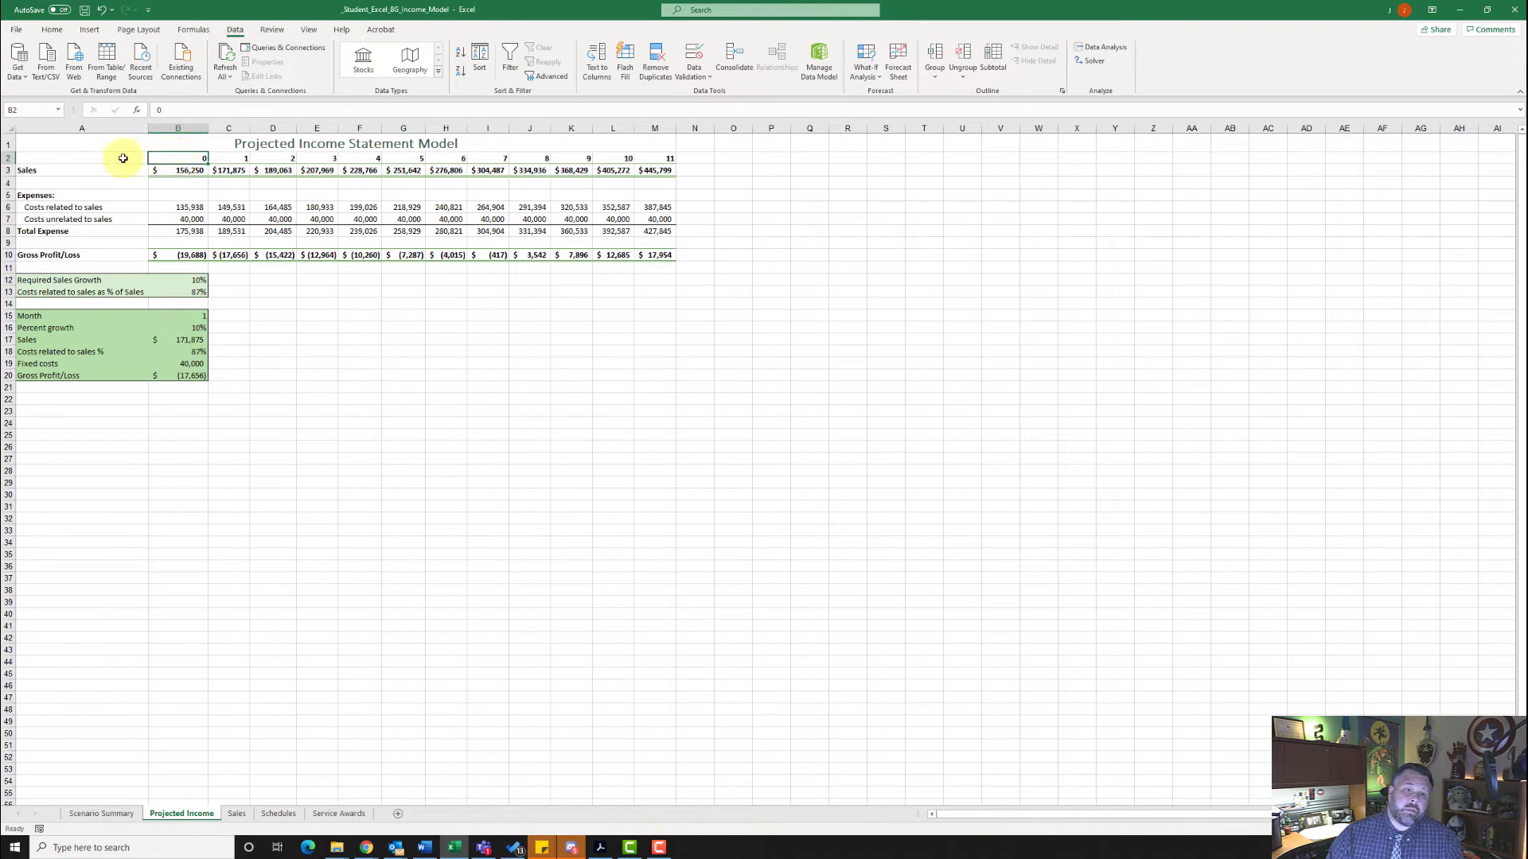
- Insert a basic 2-D line chart of the month numbers, Sales and Total Expense rows (A2:M3 and A8:M8)
{"action": "left_click_drag", "start_coordinate": [115, 156], "coordinate": [655, 169]}
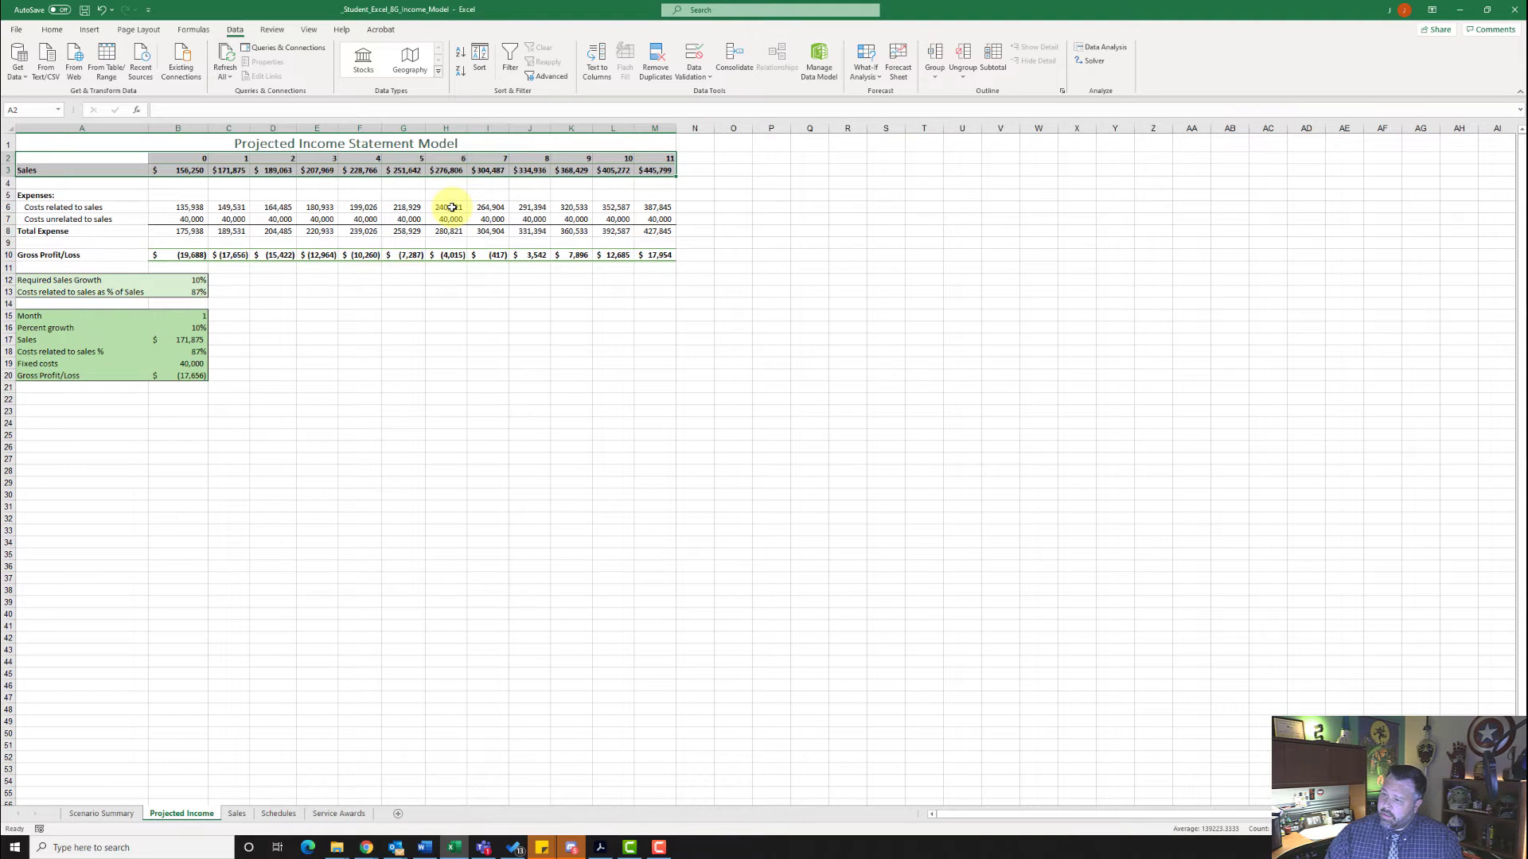
{"action": "left_click", "coordinate": [32, 230]}
{"action": "left_click_drag", "start_coordinate": [263, 221], "coordinate": [654, 231]}
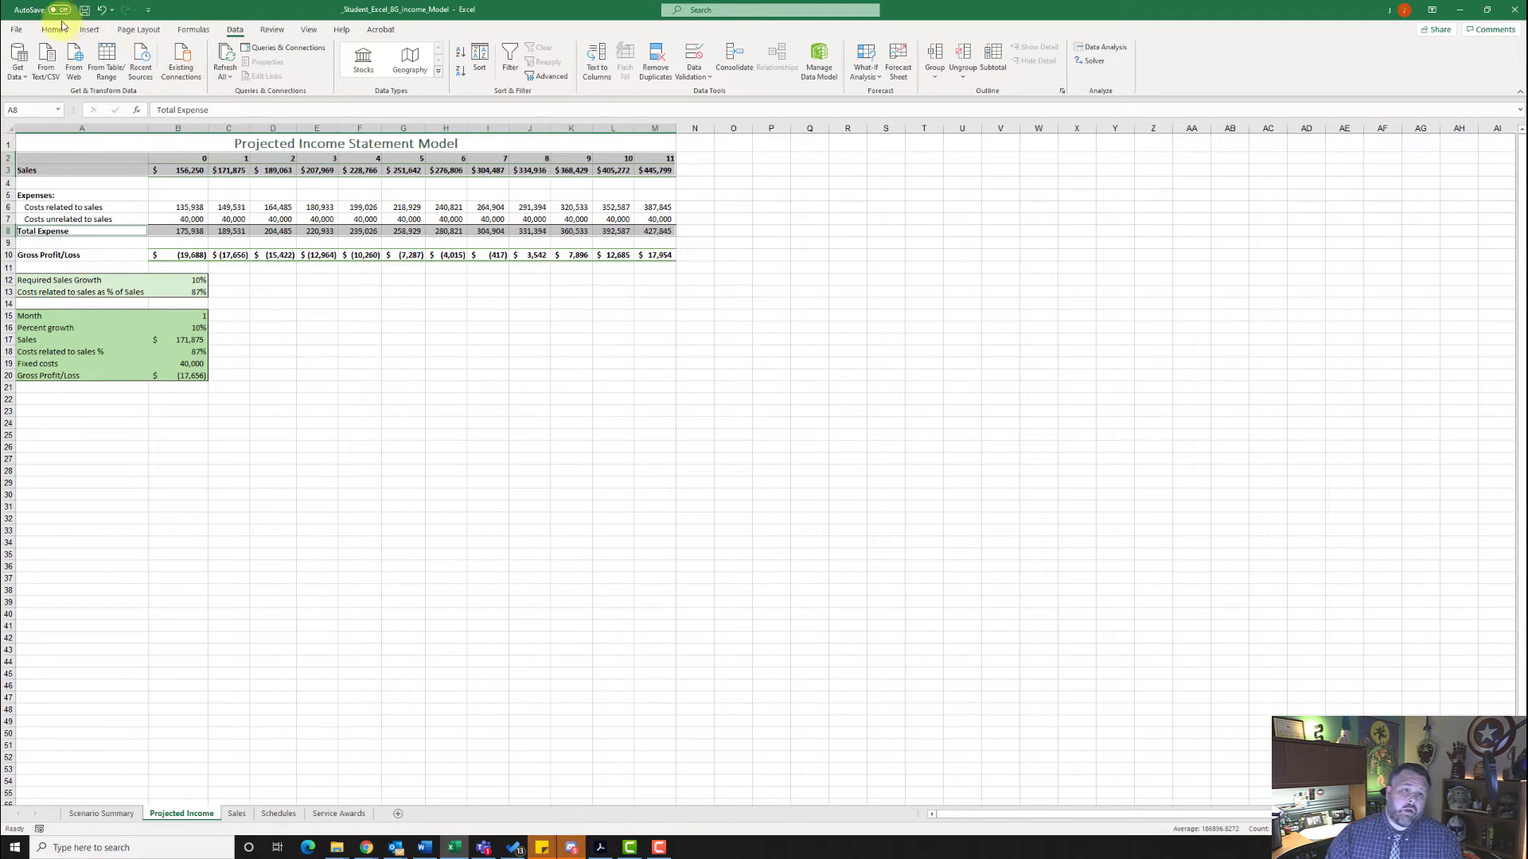
{"action": "left_click", "coordinate": [88, 30]}
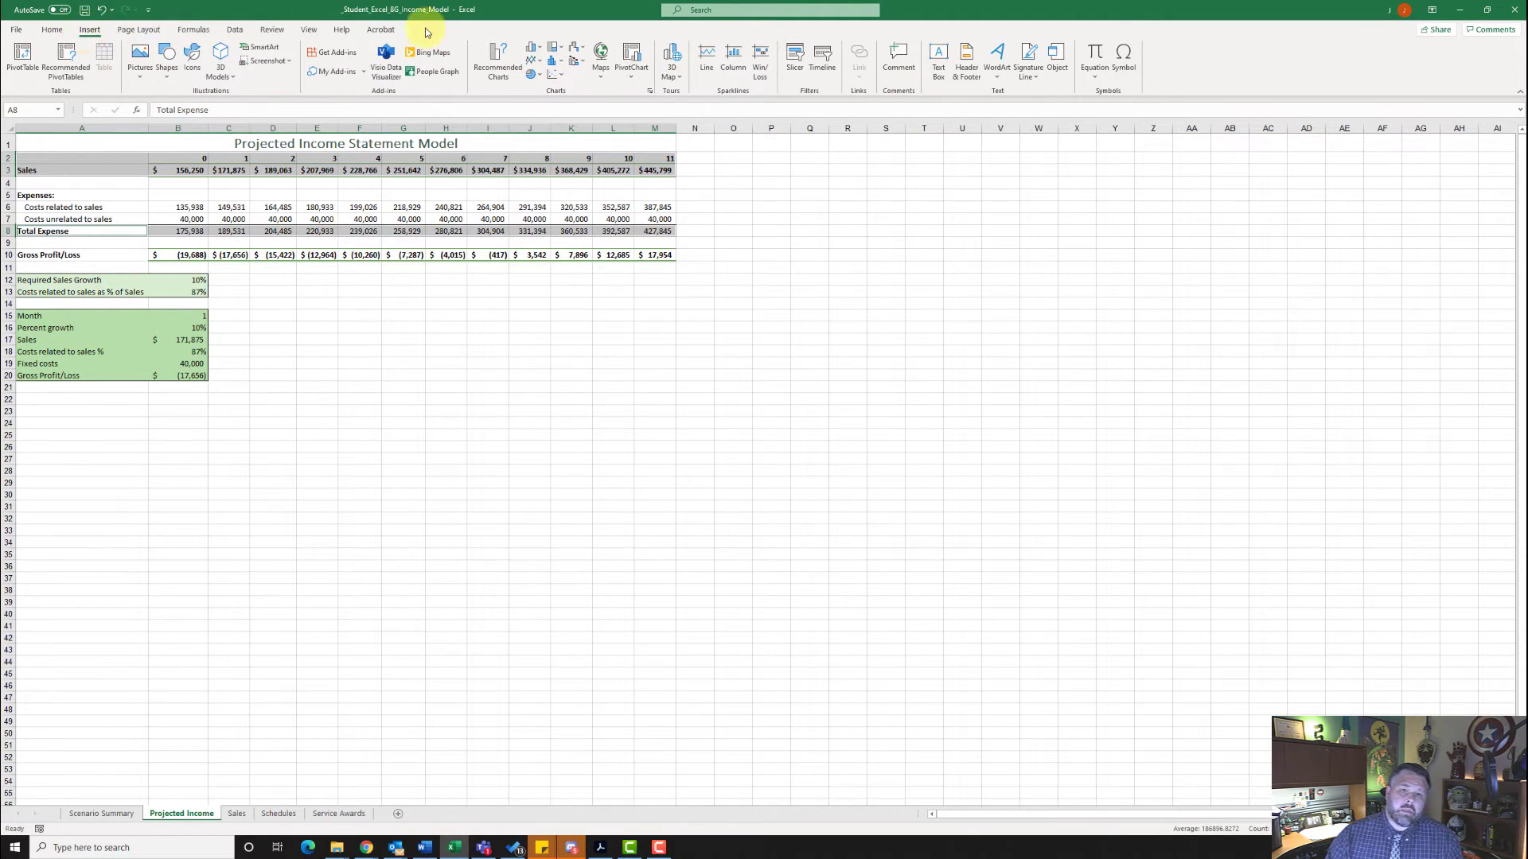
{"action": "left_click", "coordinate": [535, 65]}
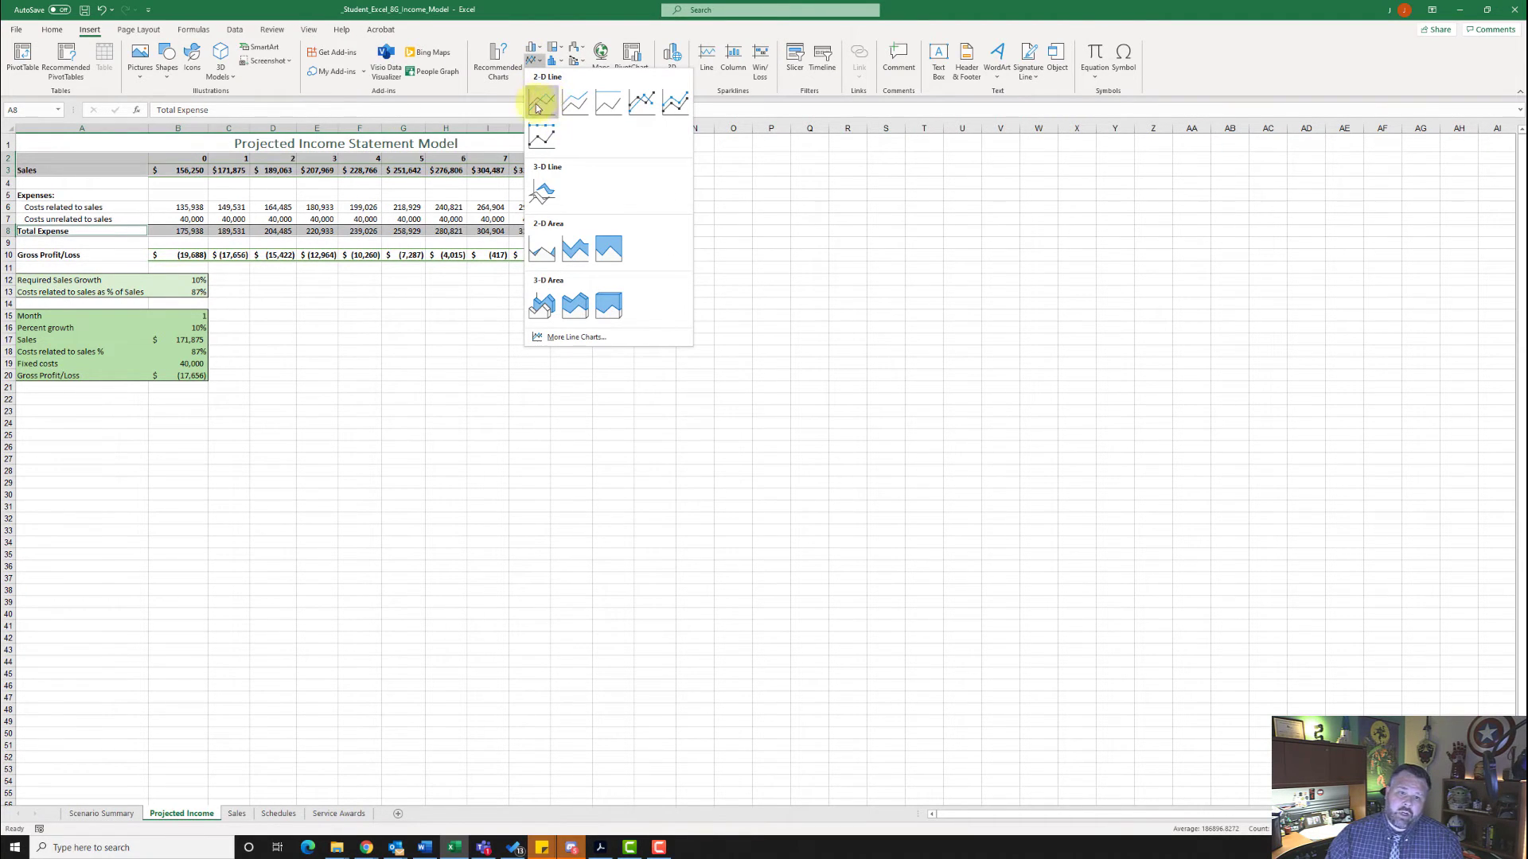
{"action": "left_click", "coordinate": [543, 105]}
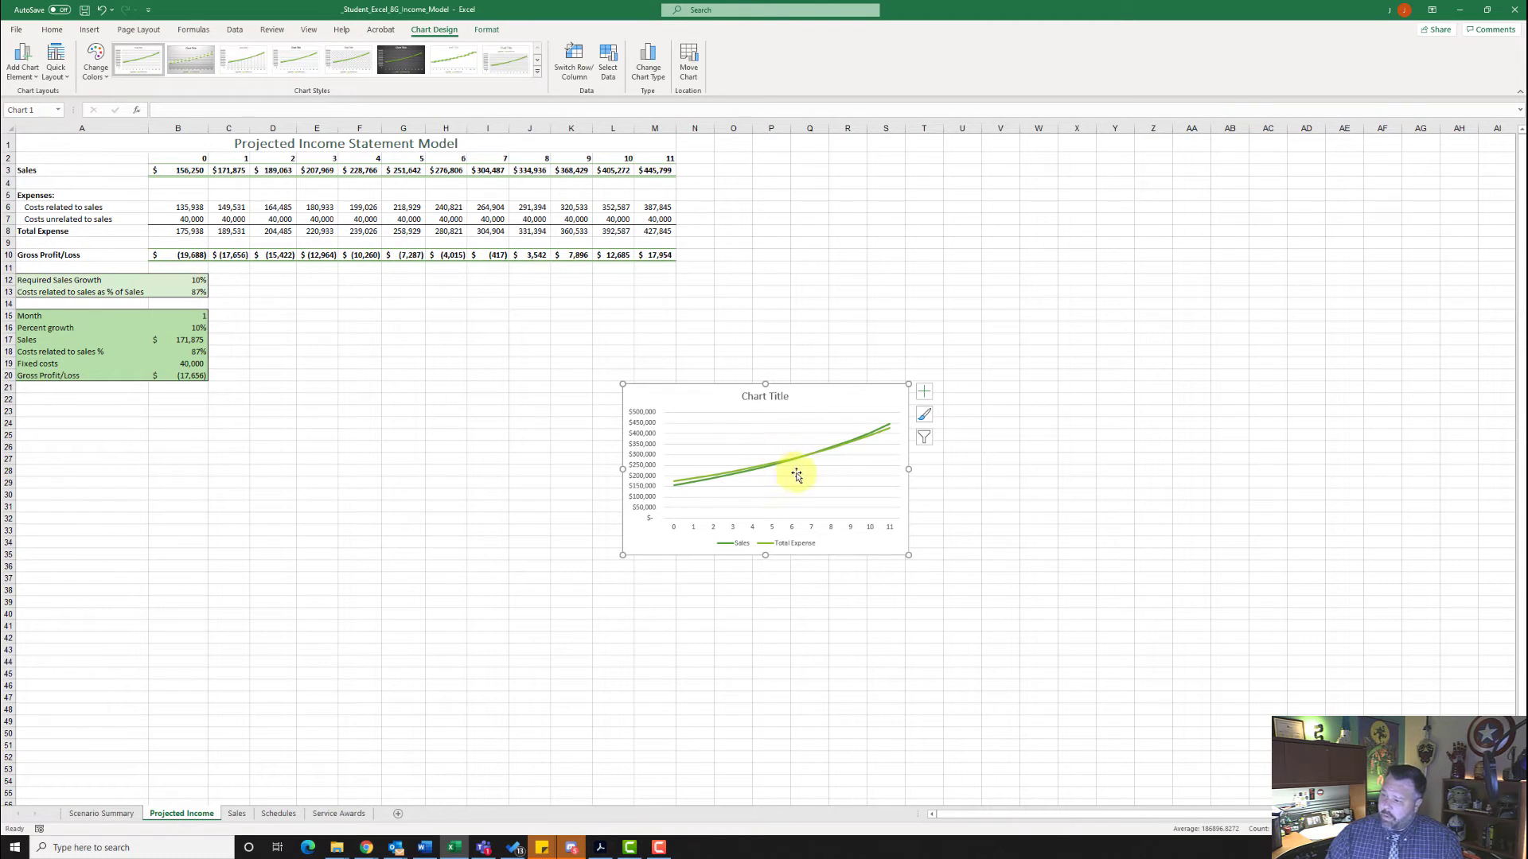
- Title the line chart "Expected Break-Even Point" and move it below the green input table, with its upper-left corner at B22
{"action": "left_click", "coordinate": [754, 398]}
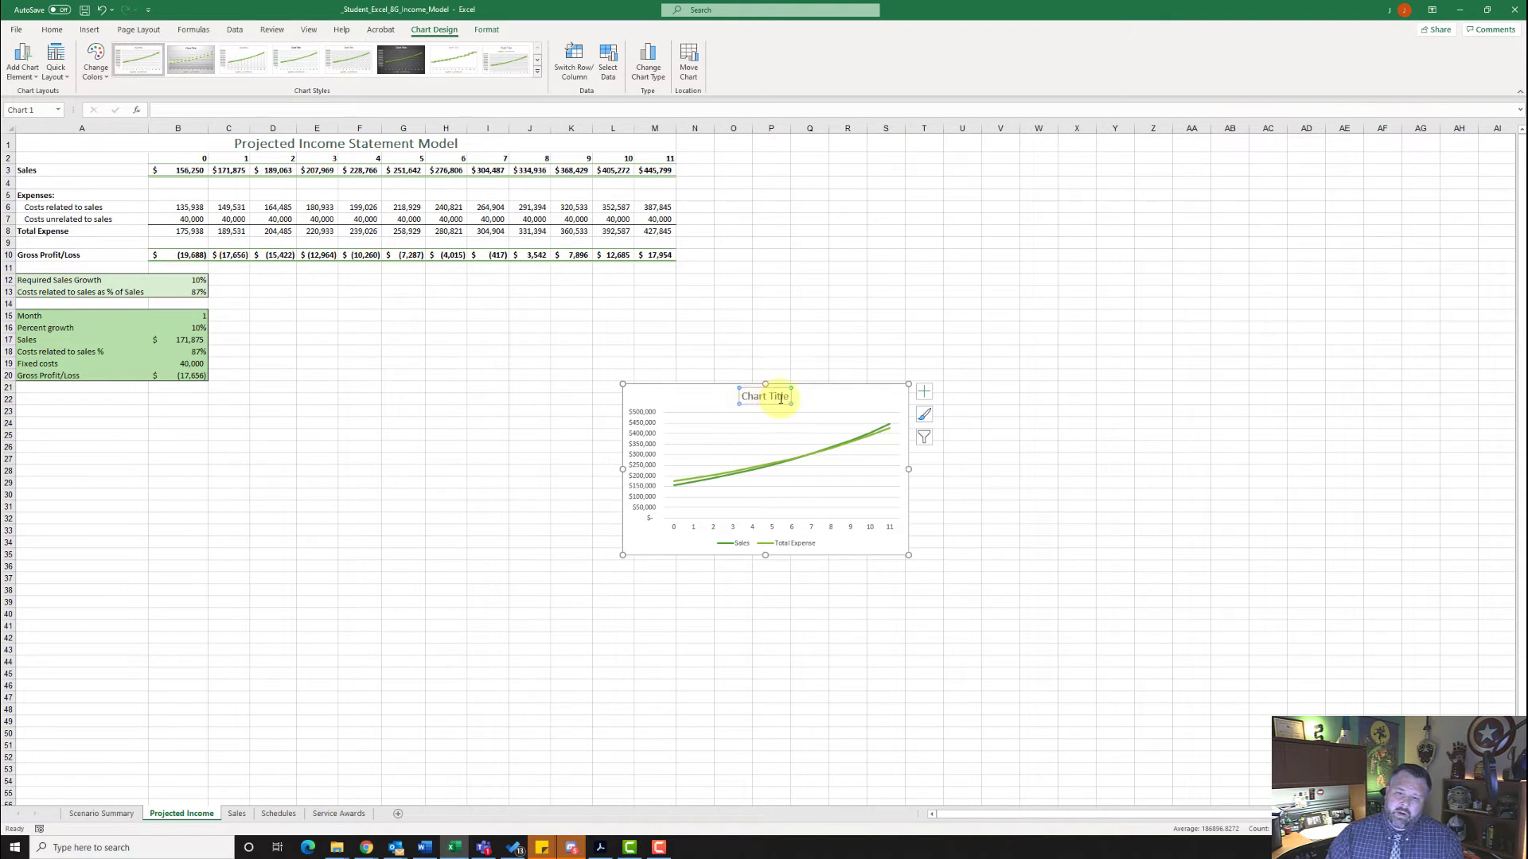
{"action": "left_click", "coordinate": [784, 397]}
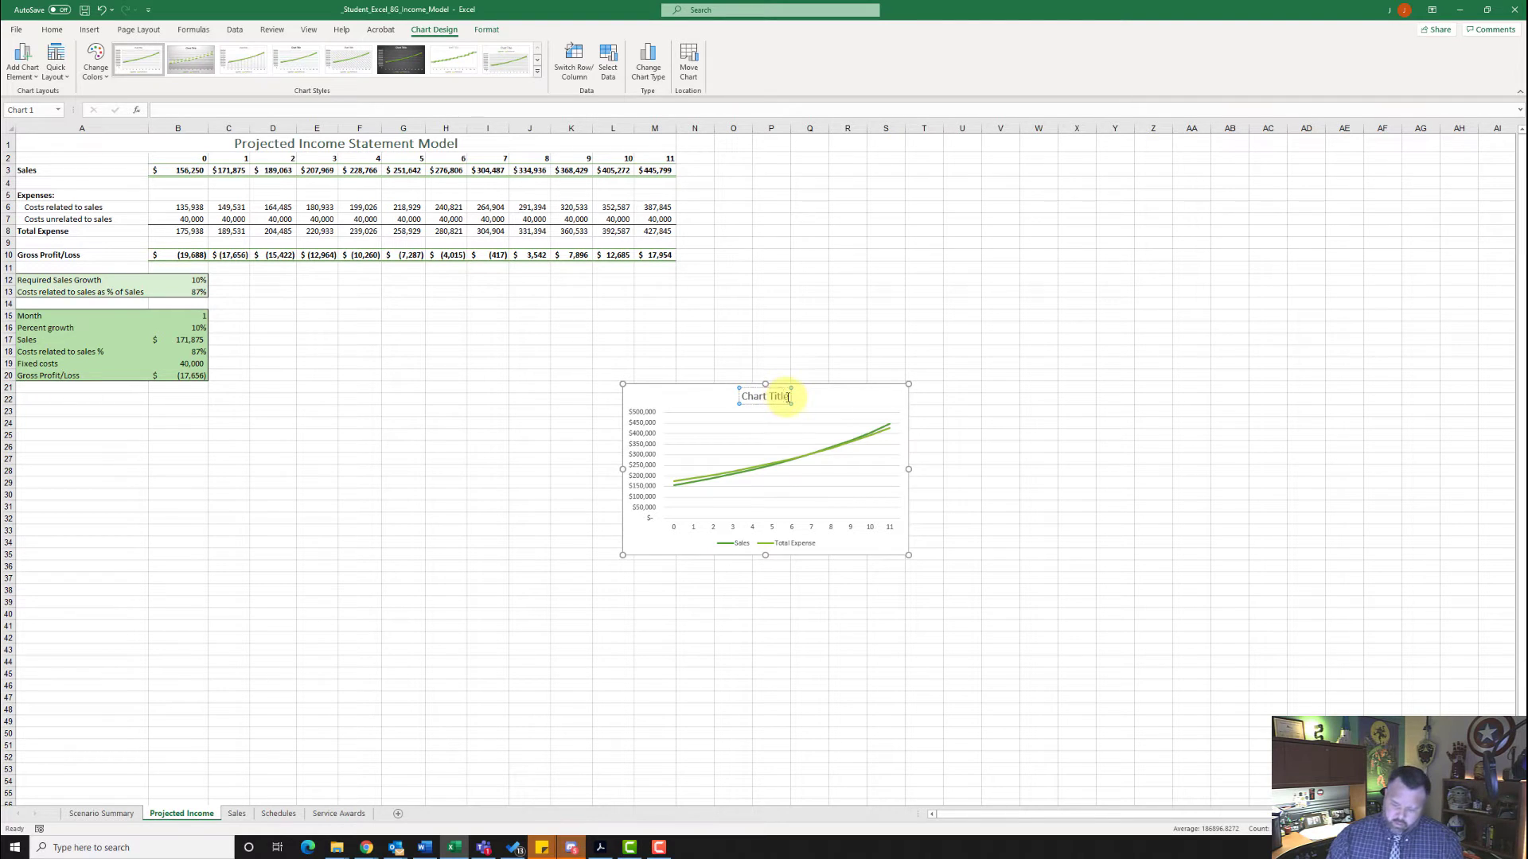
{"action": "key", "text": "BackSpace"}
{"action": "key", "text": "BackSpace"}
{"action": "key", "text": "BackSpace"}
{"action": "key", "text": "BackSpace"}
{"action": "key", "text": "BackSpace"}
{"action": "key", "text": "BackSpace"}
{"action": "key", "text": "BackSpace"}
{"action": "key", "text": "BackSpace"}
{"action": "key", "text": "BackSpace"}
{"action": "key", "text": "BackSpace"}
{"action": "key", "text": "BackSpace"}
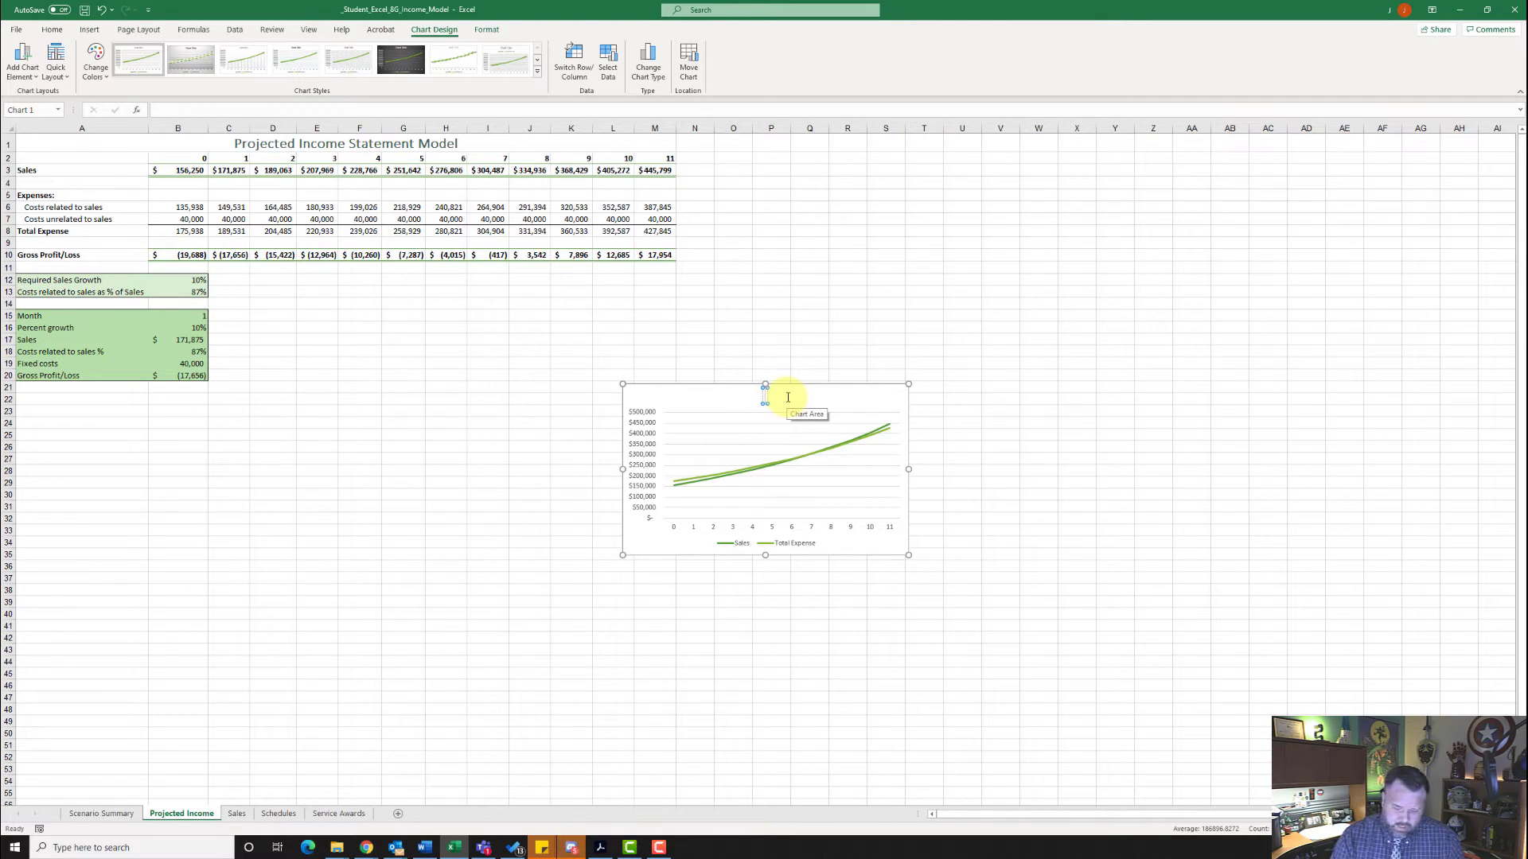
{"action": "type", "text": "Expected"}
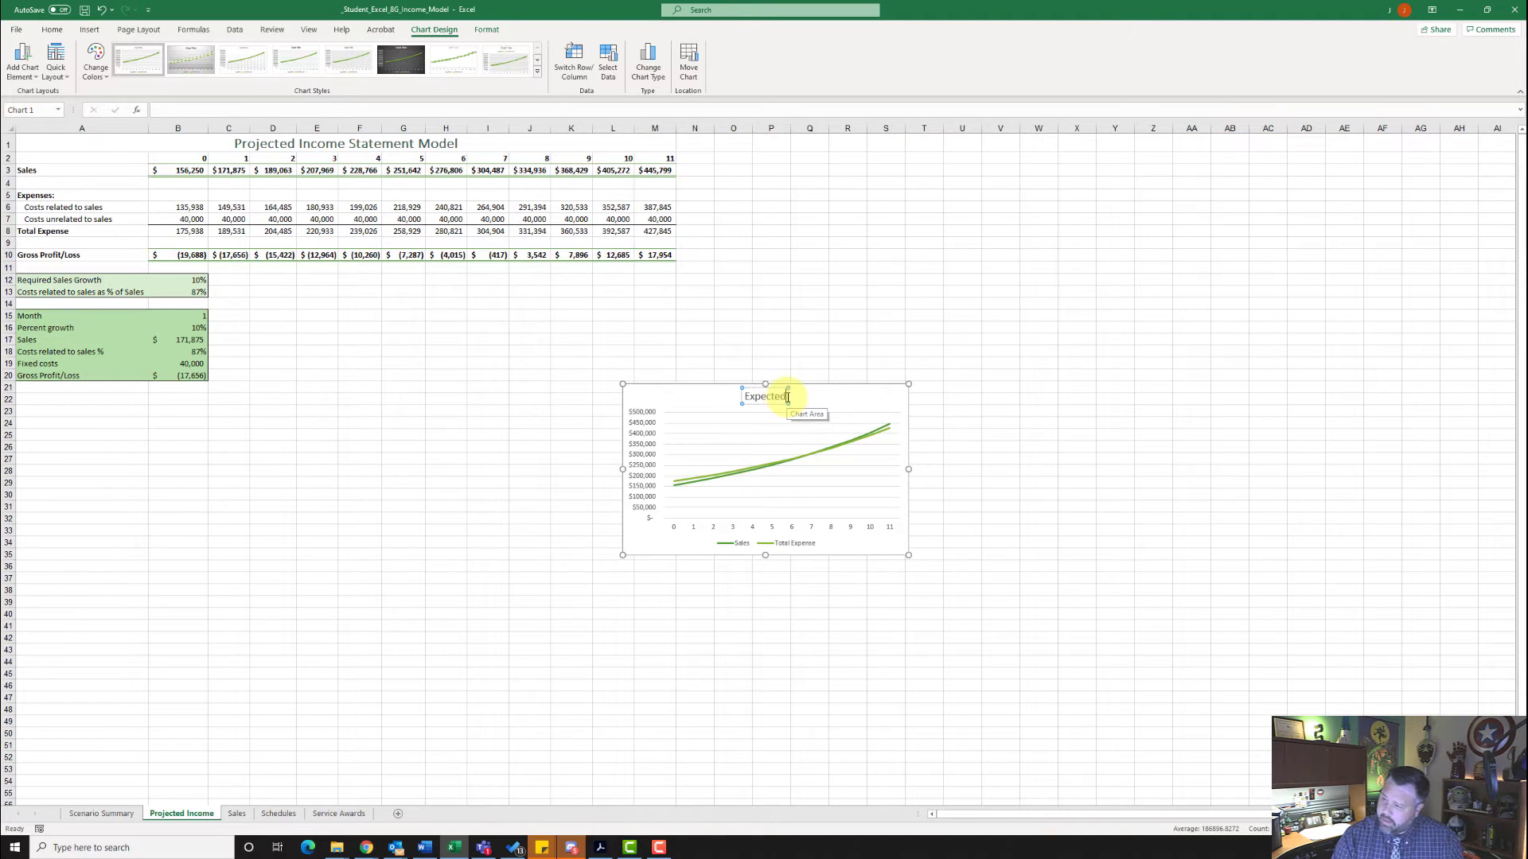
{"action": "type", "text": " Erea"}
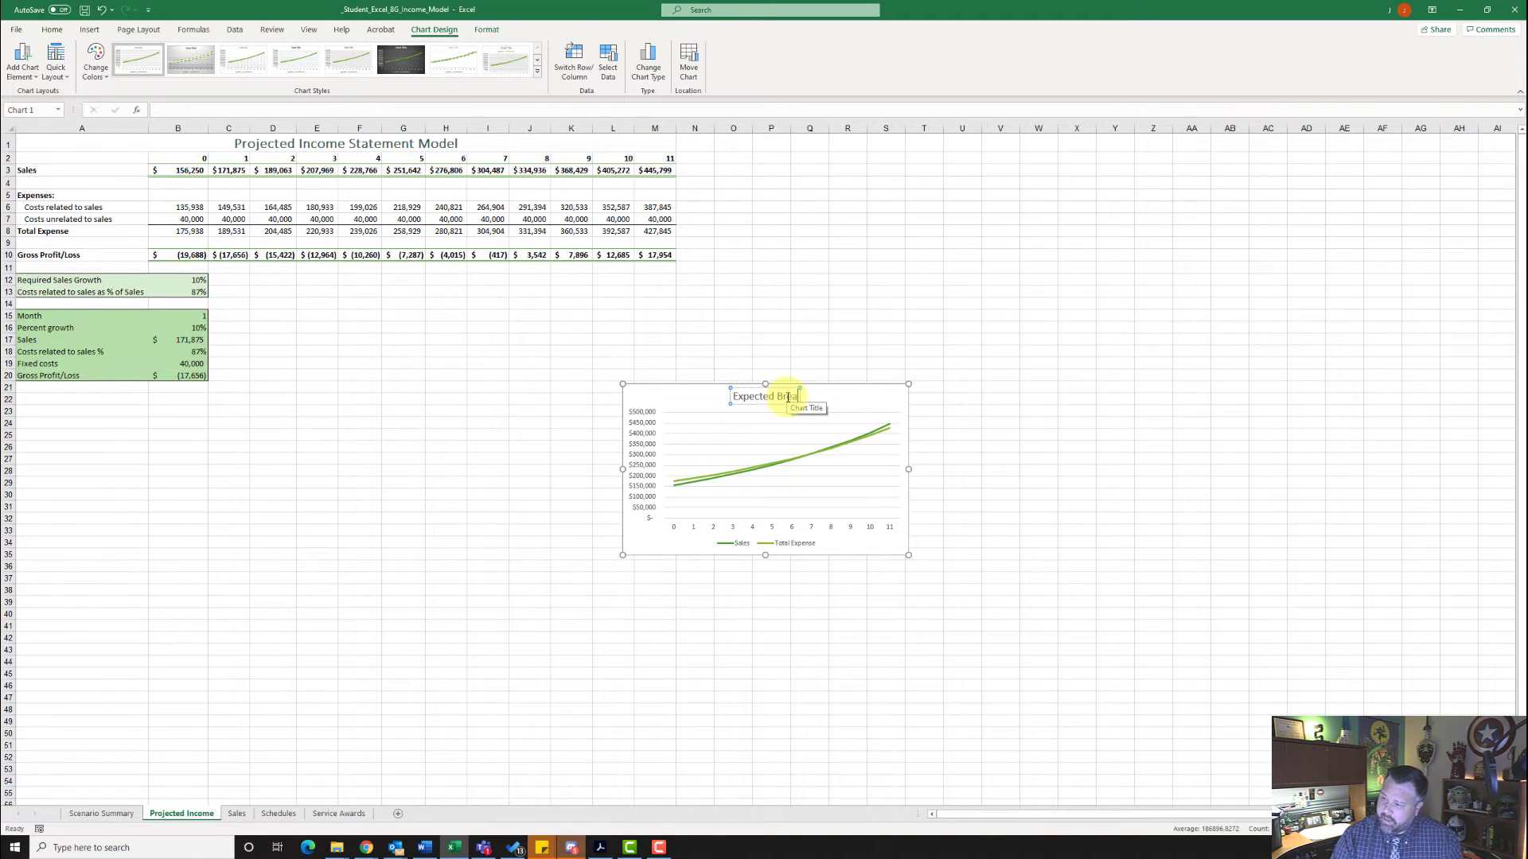
{"action": "type", "text": "k"}
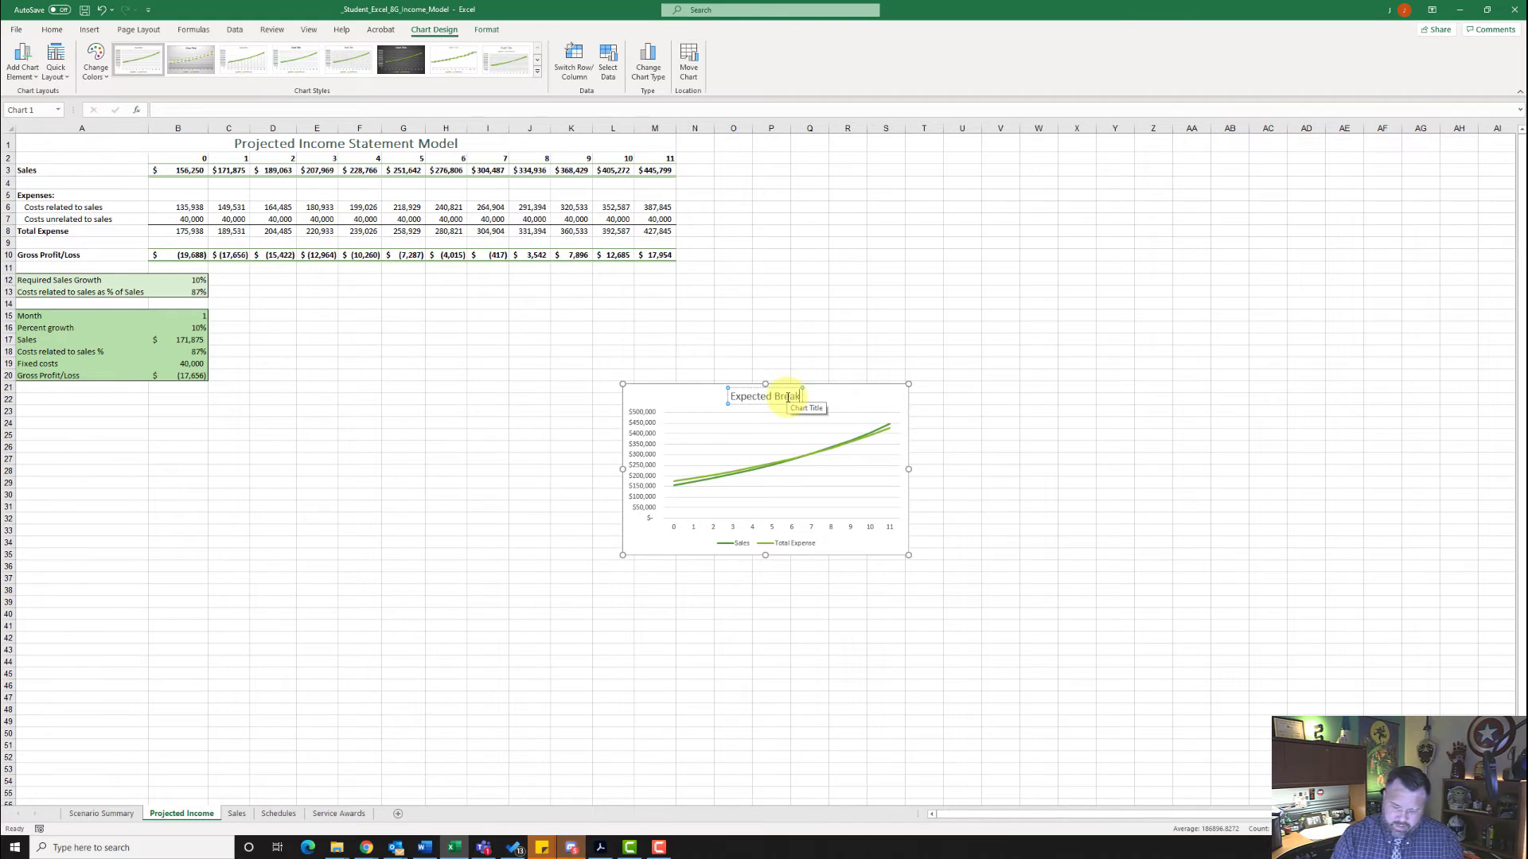
{"action": "type", "text": " Even"}
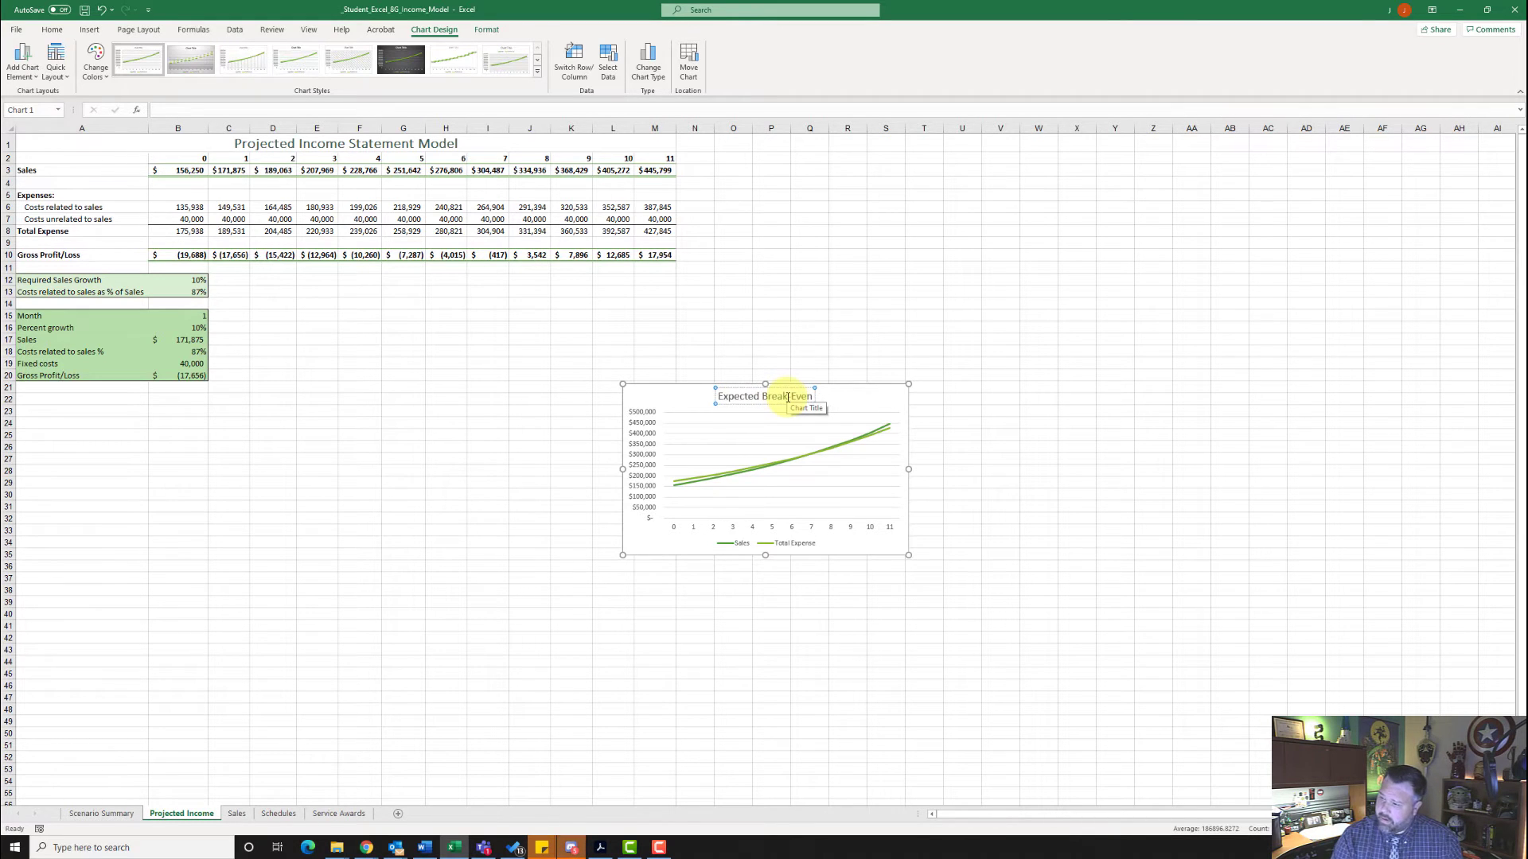
{"action": "key", "text": "BackSpace"}
{"action": "key", "text": "BackSpace"}
{"action": "key", "text": "BackSpace"}
{"action": "key", "text": "BackSpace"}
{"action": "key", "text": "BackSpace"}
{"action": "type", "text": "-Even Point"}
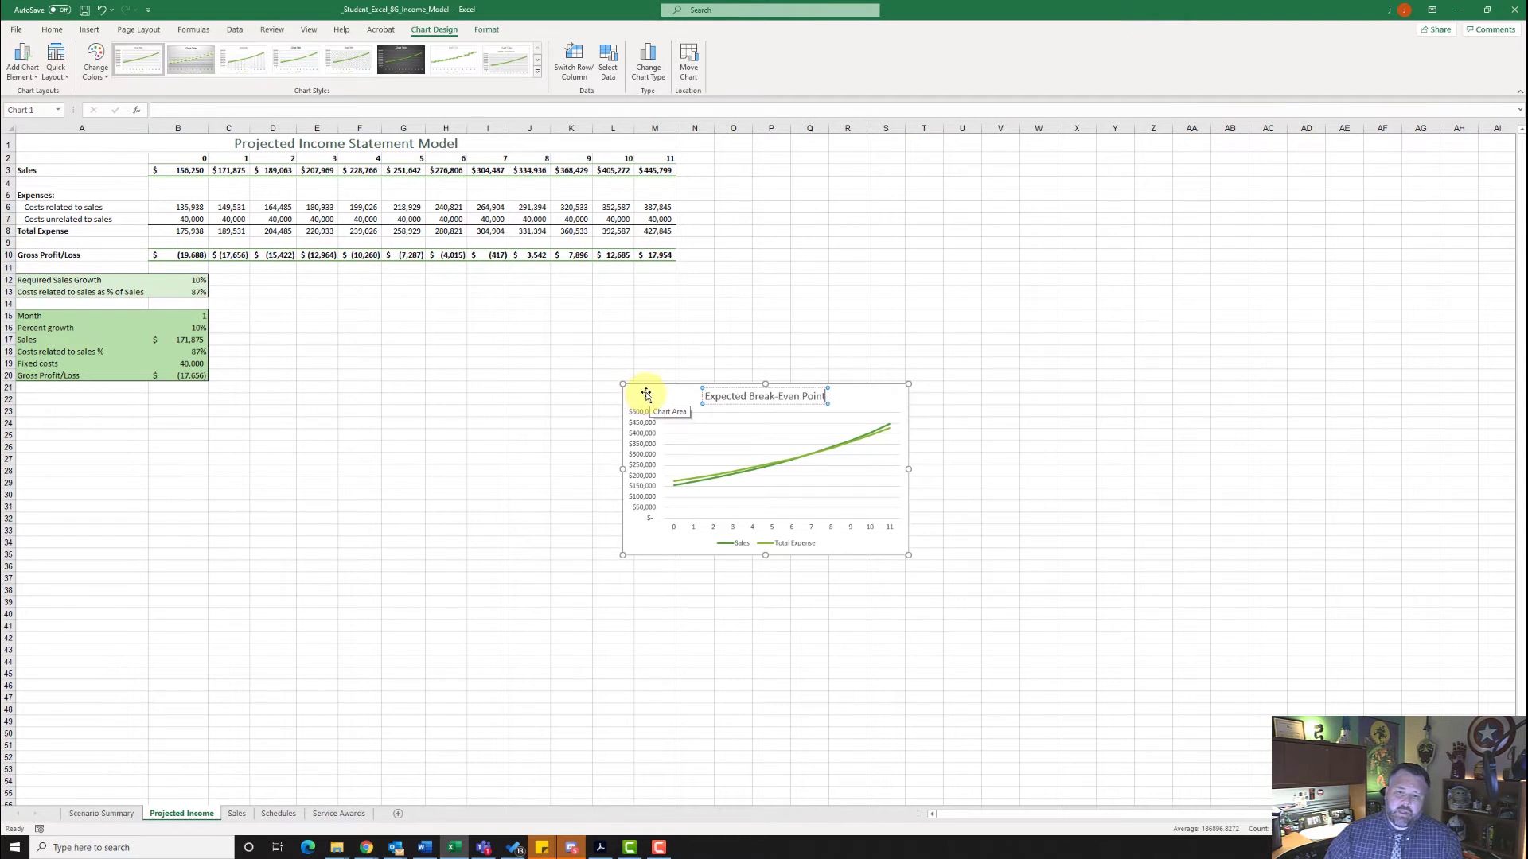
{"action": "left_click_drag", "start_coordinate": [646, 394], "coordinate": [180, 409]}
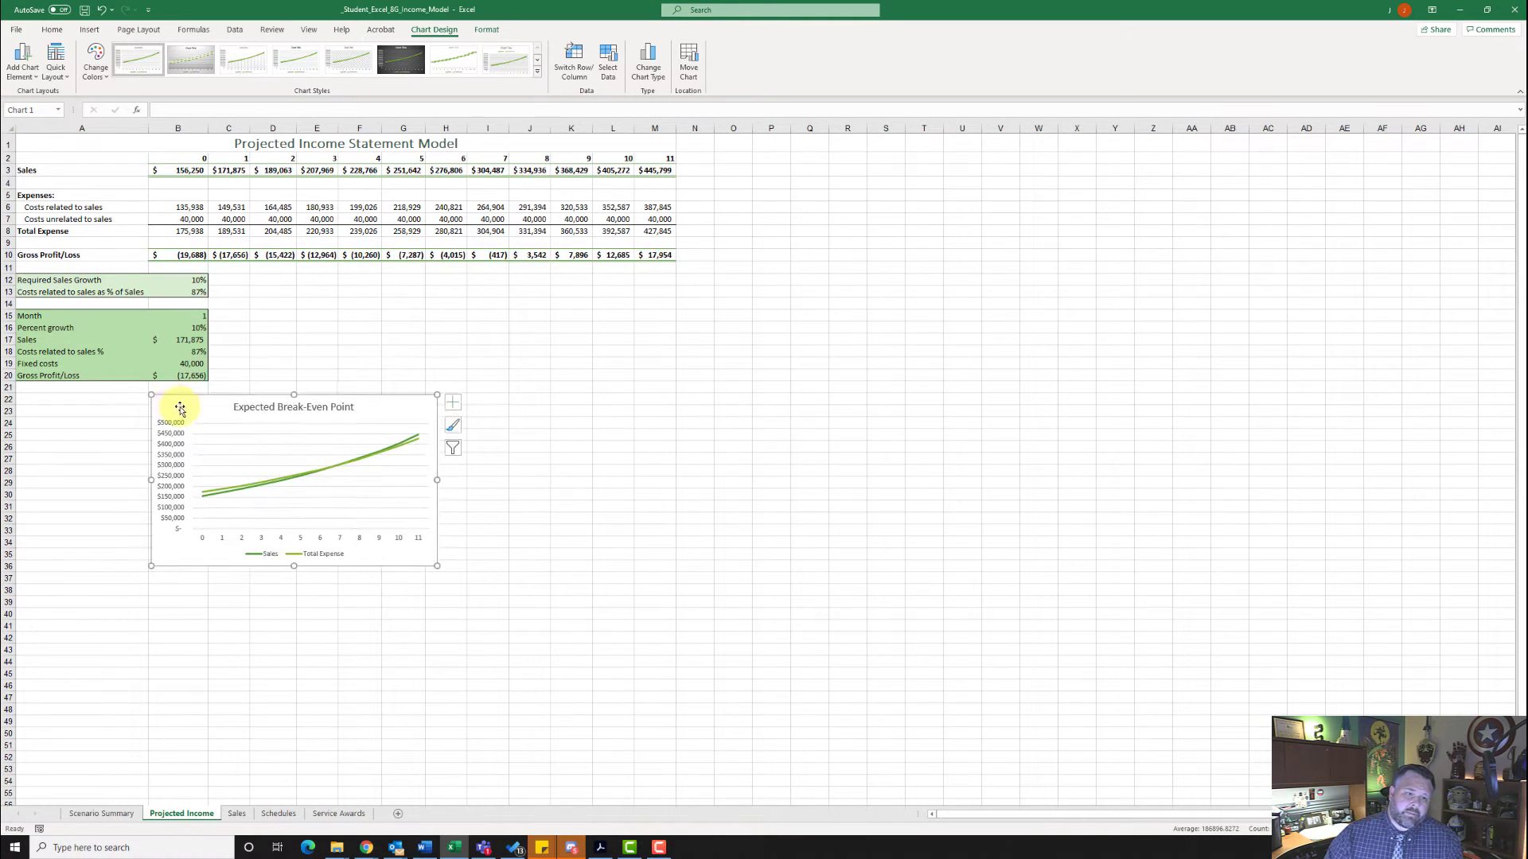
{"action": "left_click", "coordinate": [49, 143]}
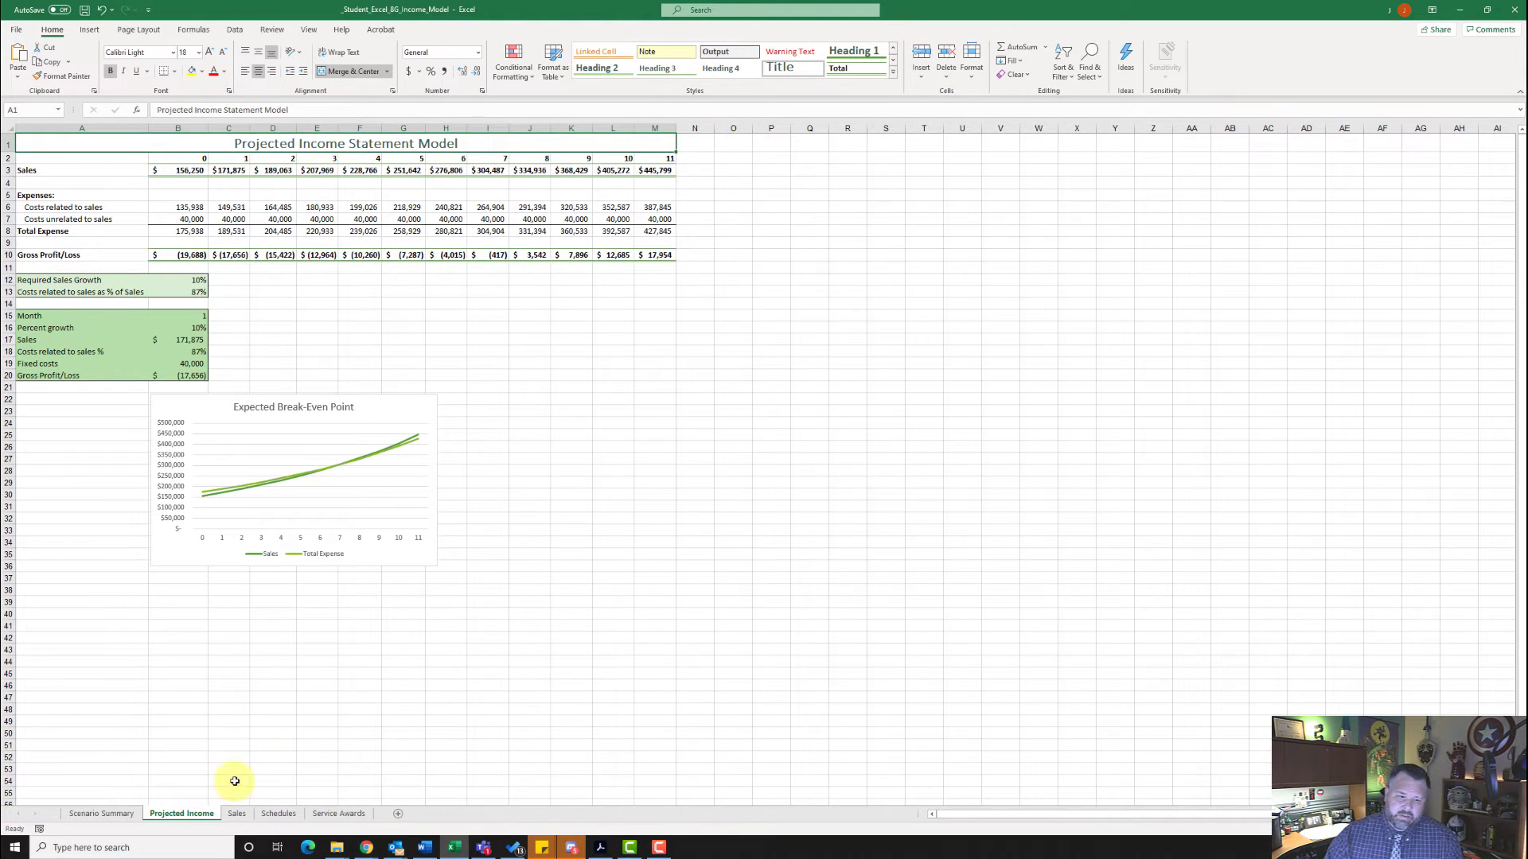
- On the Sales sheet, run a Moving Average analysis of B2:B49 with first-row labels, interval 7, output to C3 and chart output
{"action": "left_click", "coordinate": [237, 815]}
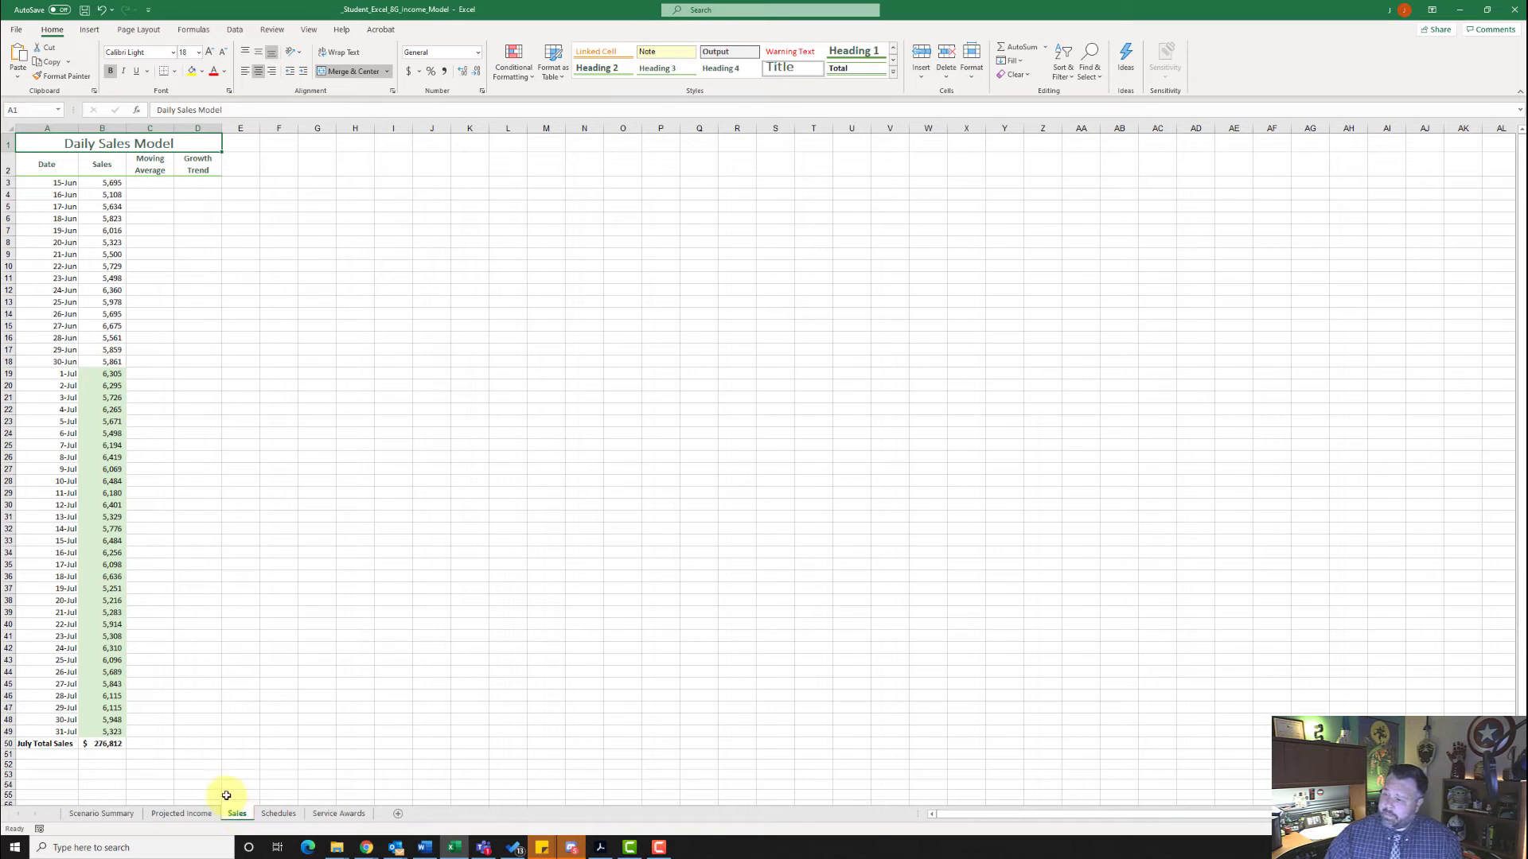
{"action": "left_click", "coordinate": [233, 30]}
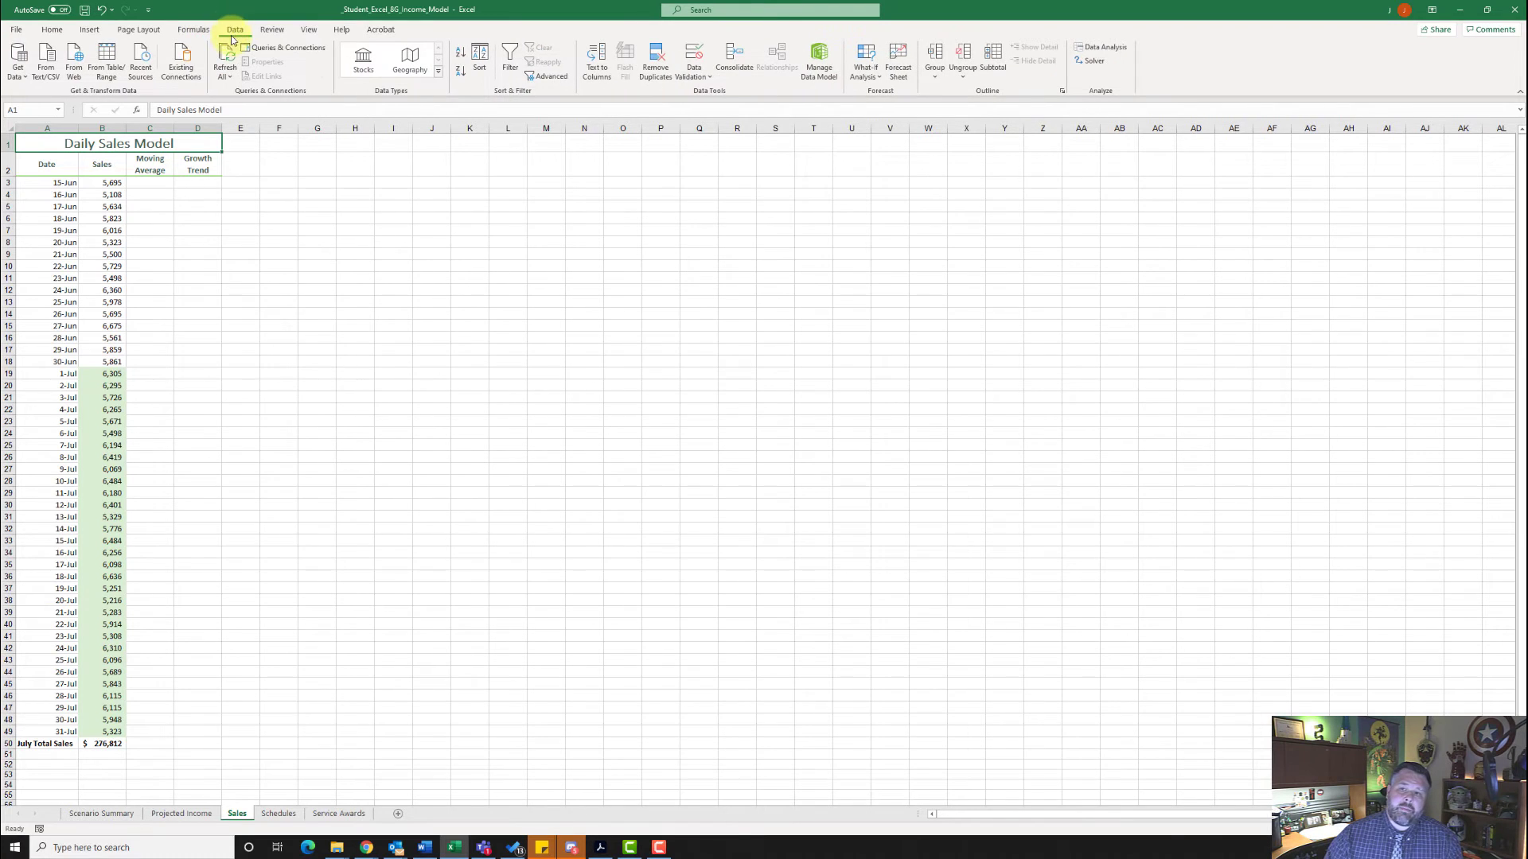
{"action": "left_click", "coordinate": [1102, 47]}
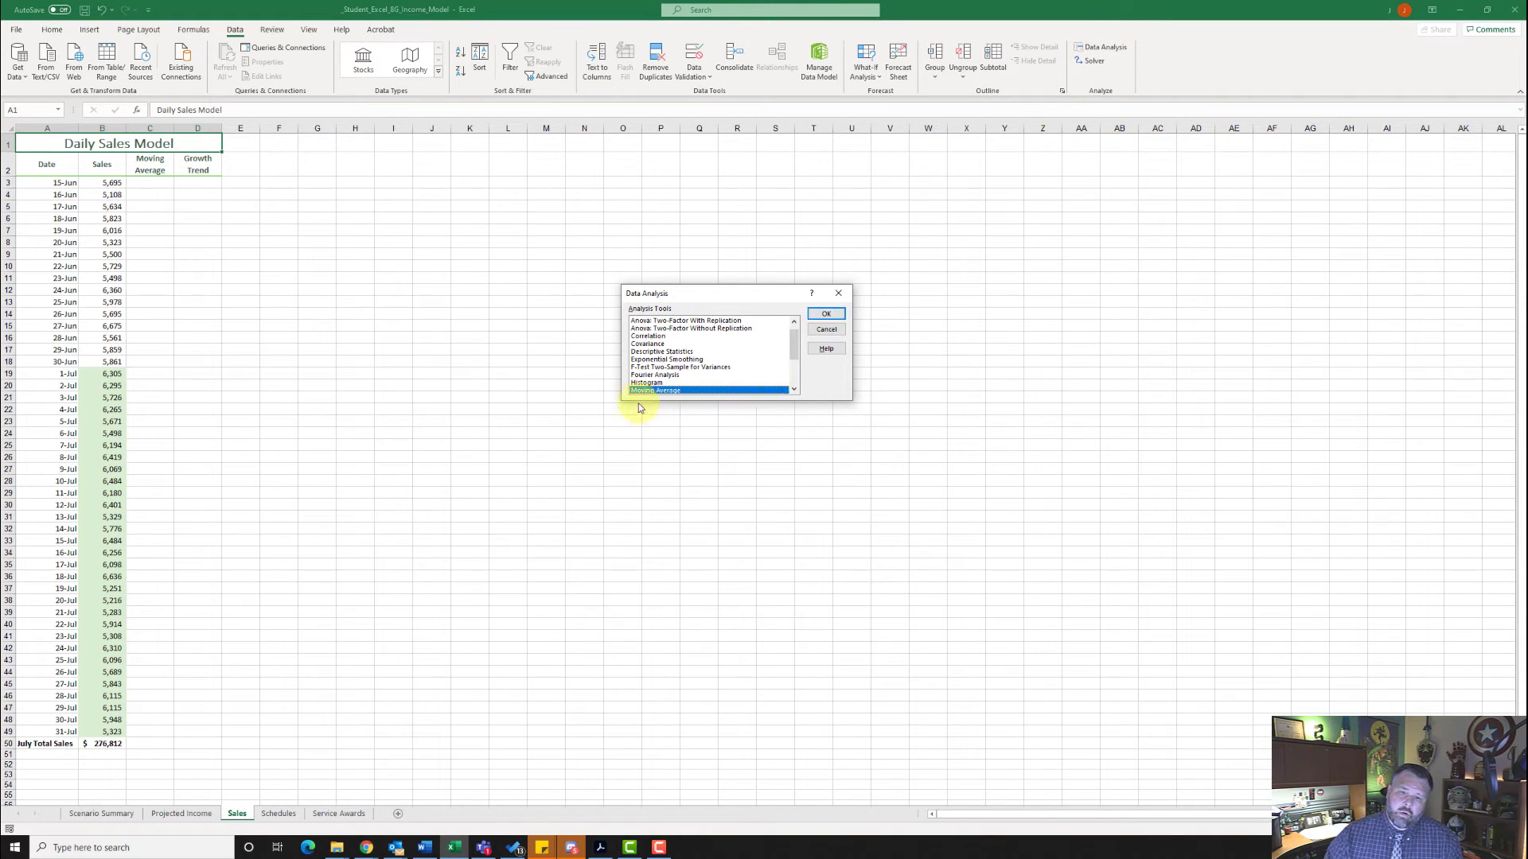
{"action": "left_click", "coordinate": [826, 313]}
{"action": "left_click", "coordinate": [731, 302]}
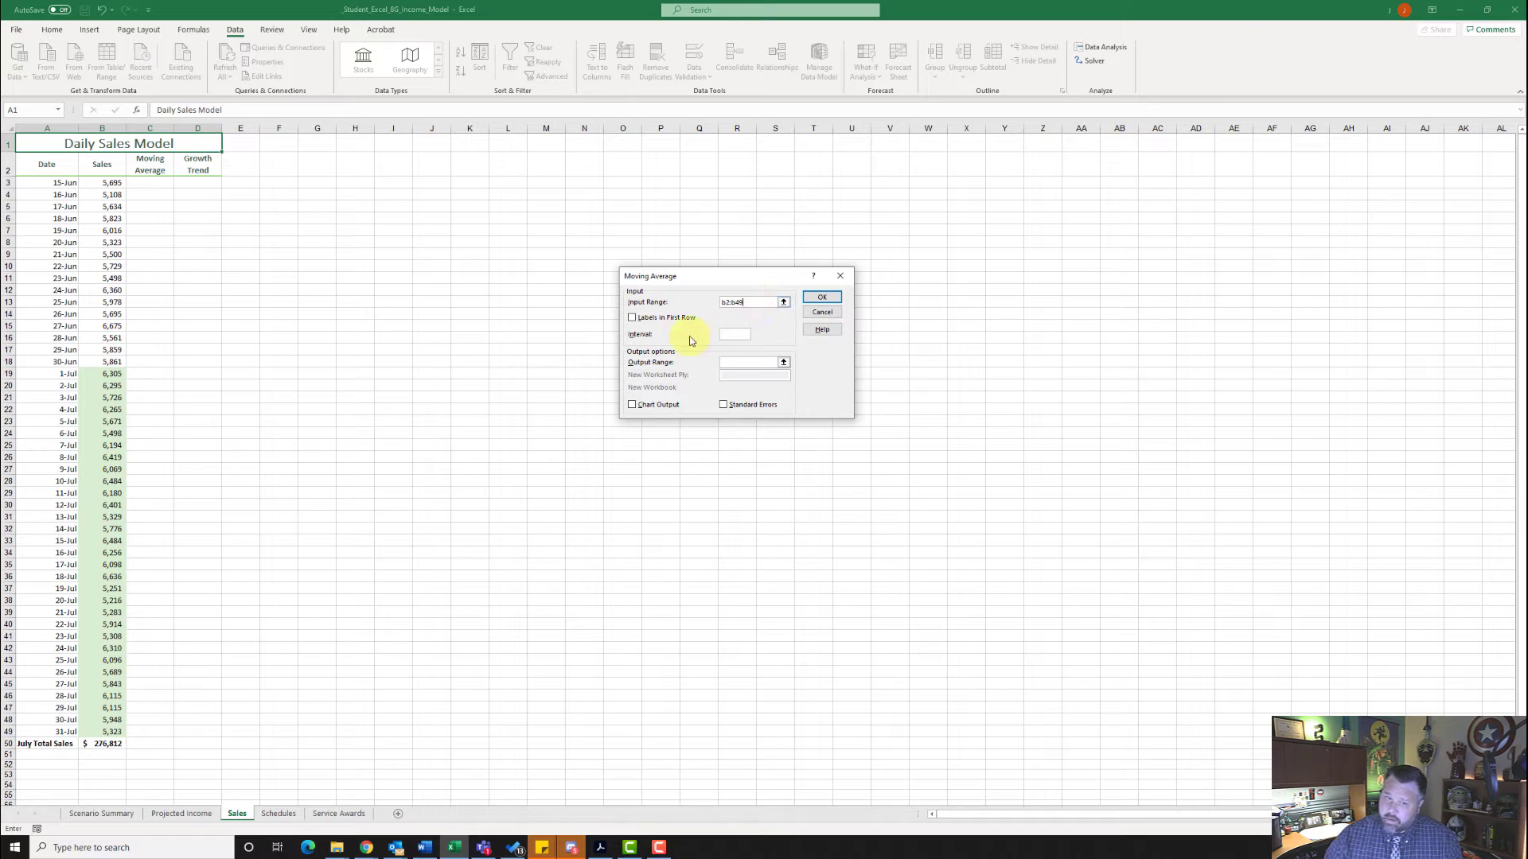
{"action": "type", "text": "7"}
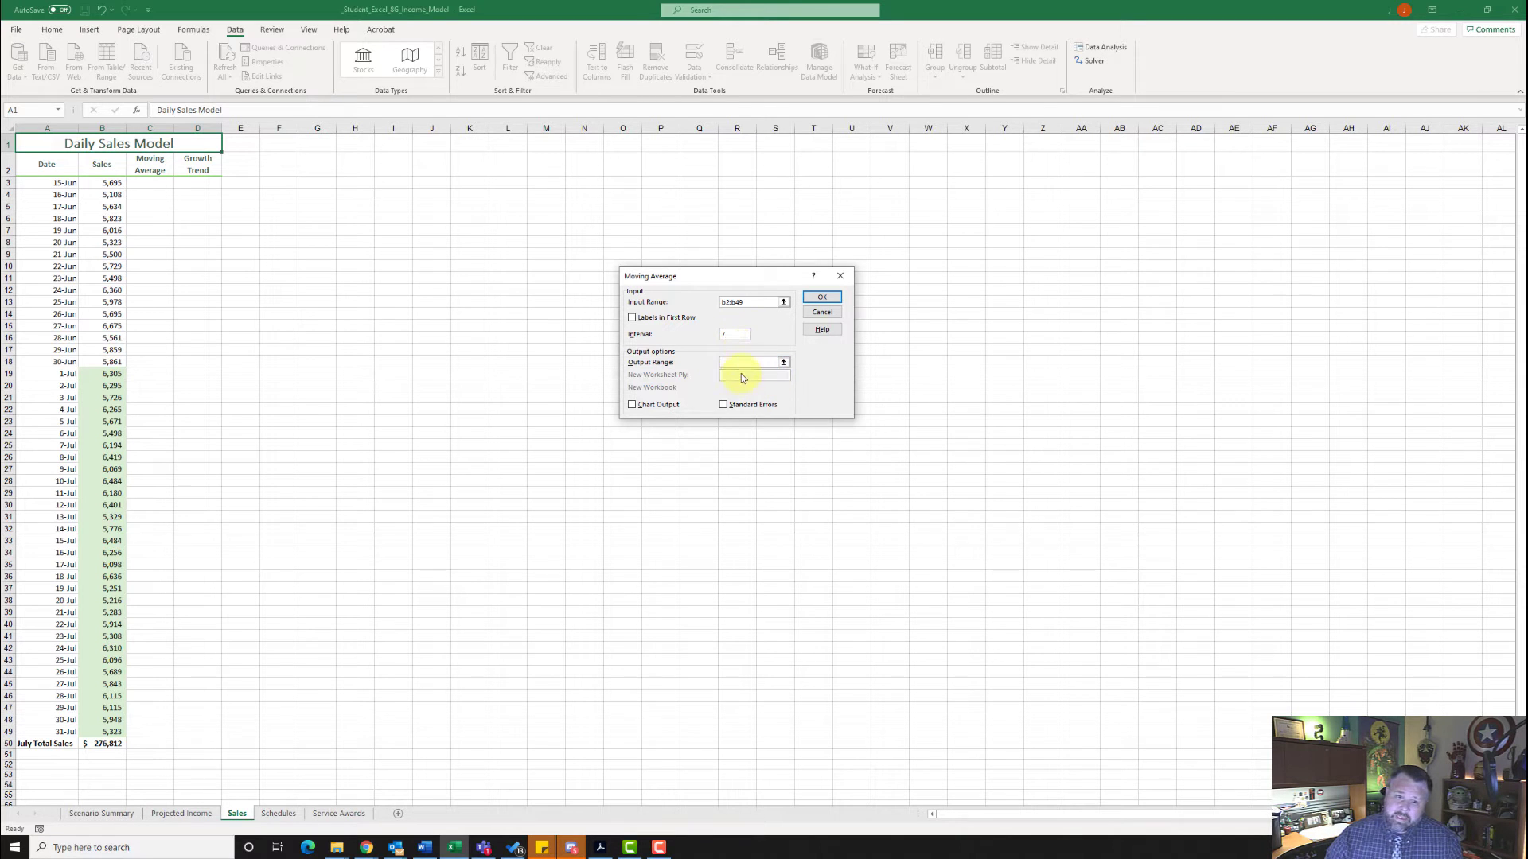
{"action": "left_click", "coordinate": [736, 364]}
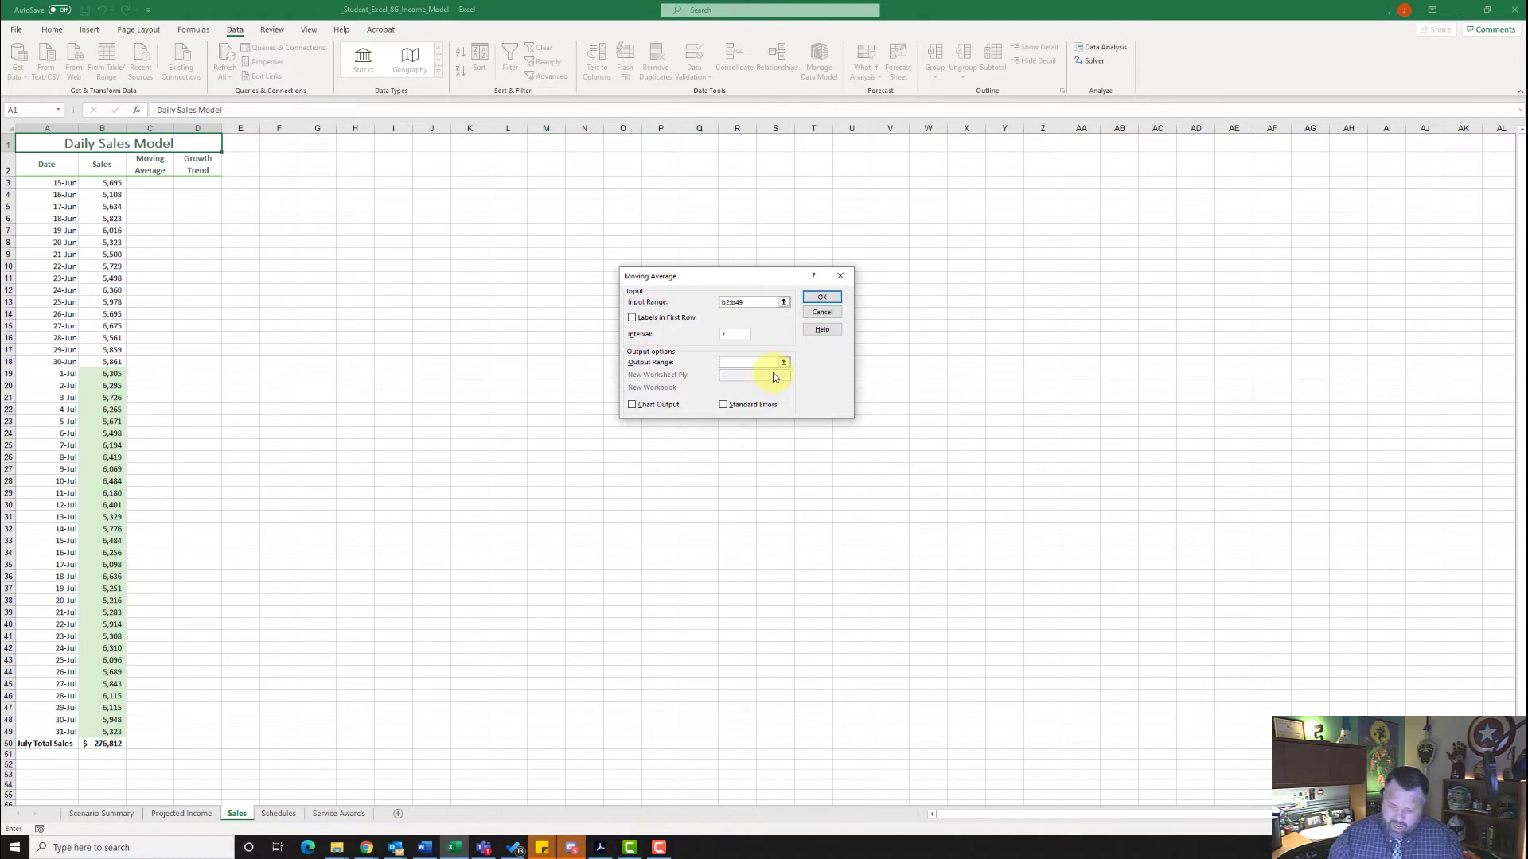
{"action": "type", "text": "c3"}
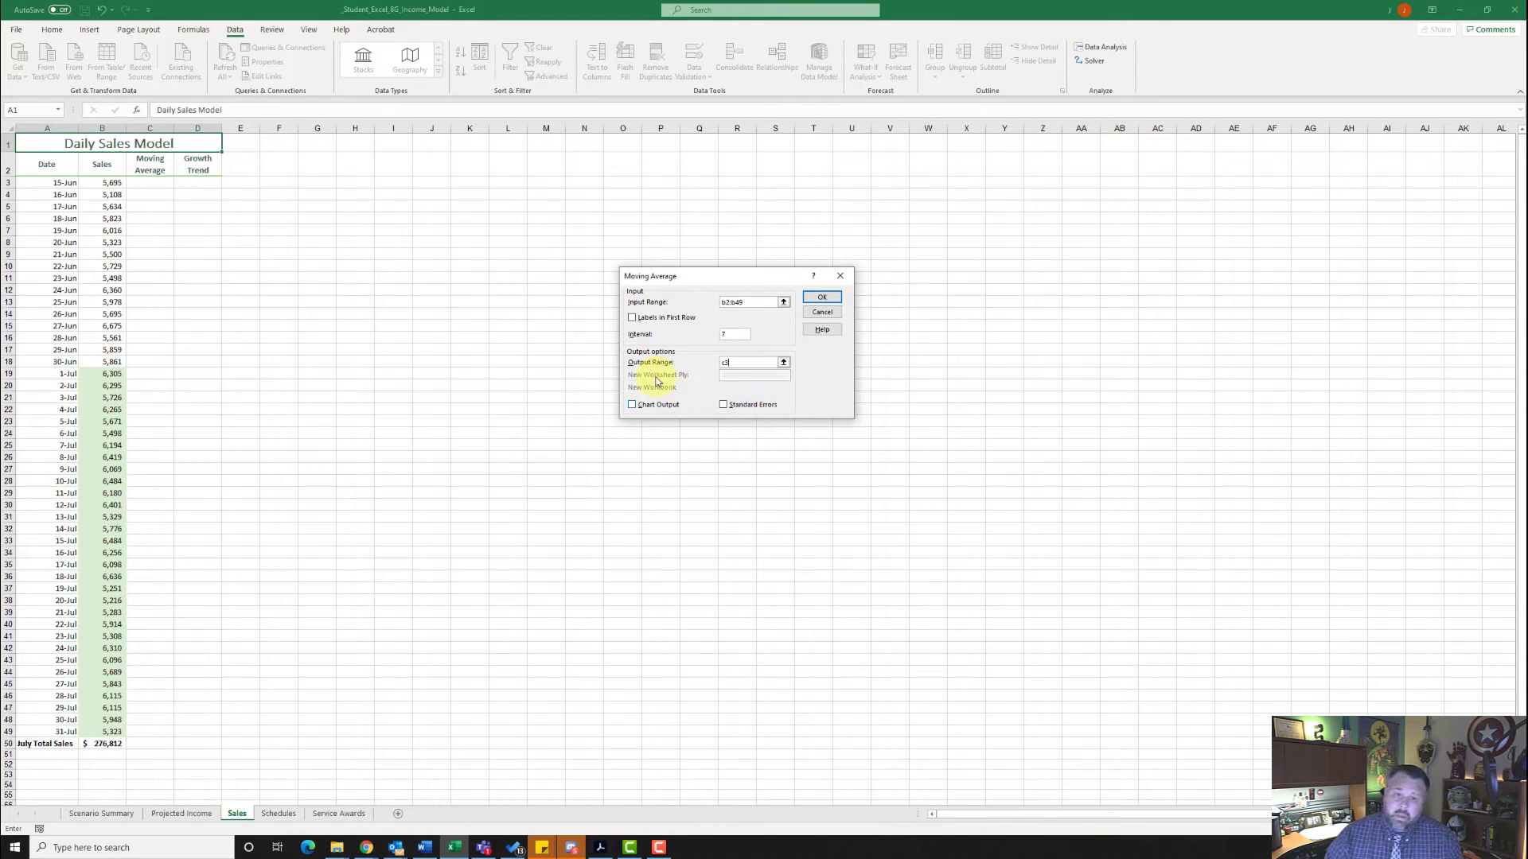
{"action": "left_click", "coordinate": [632, 320]}
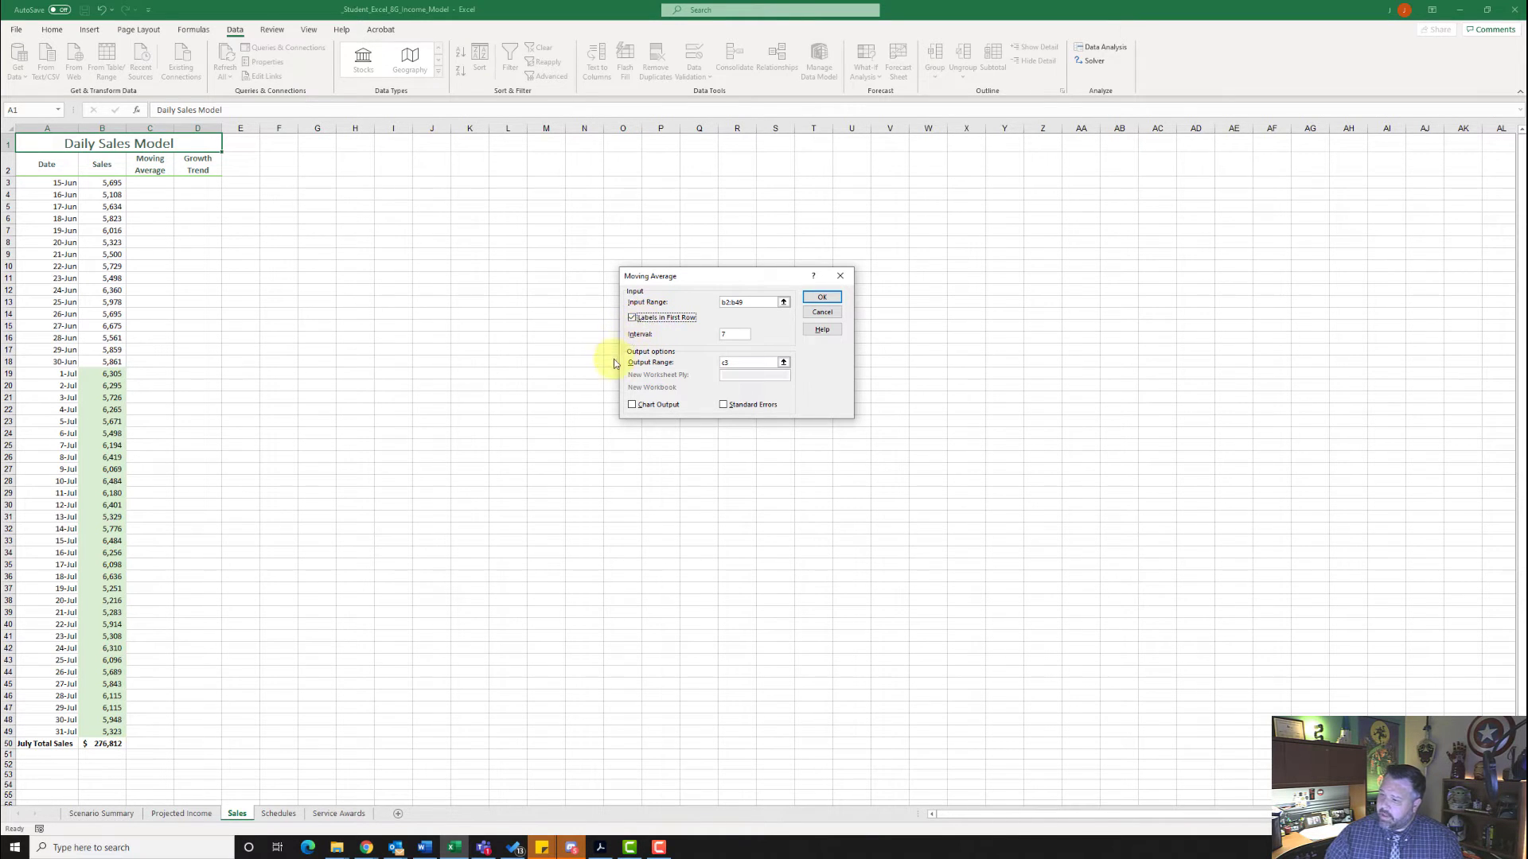
{"action": "left_click", "coordinate": [633, 405]}
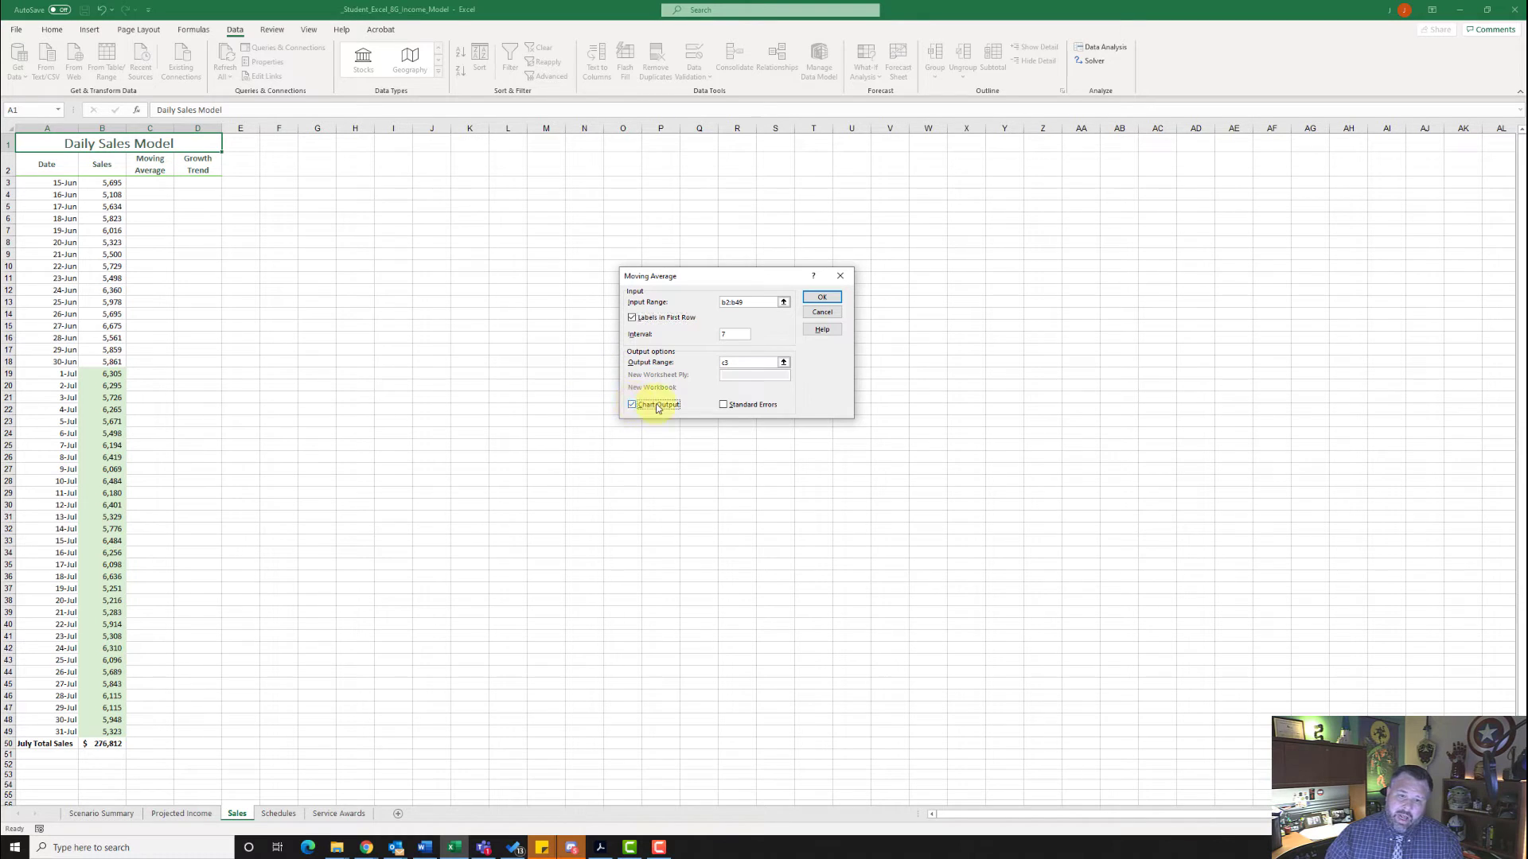
{"action": "left_click", "coordinate": [824, 297]}
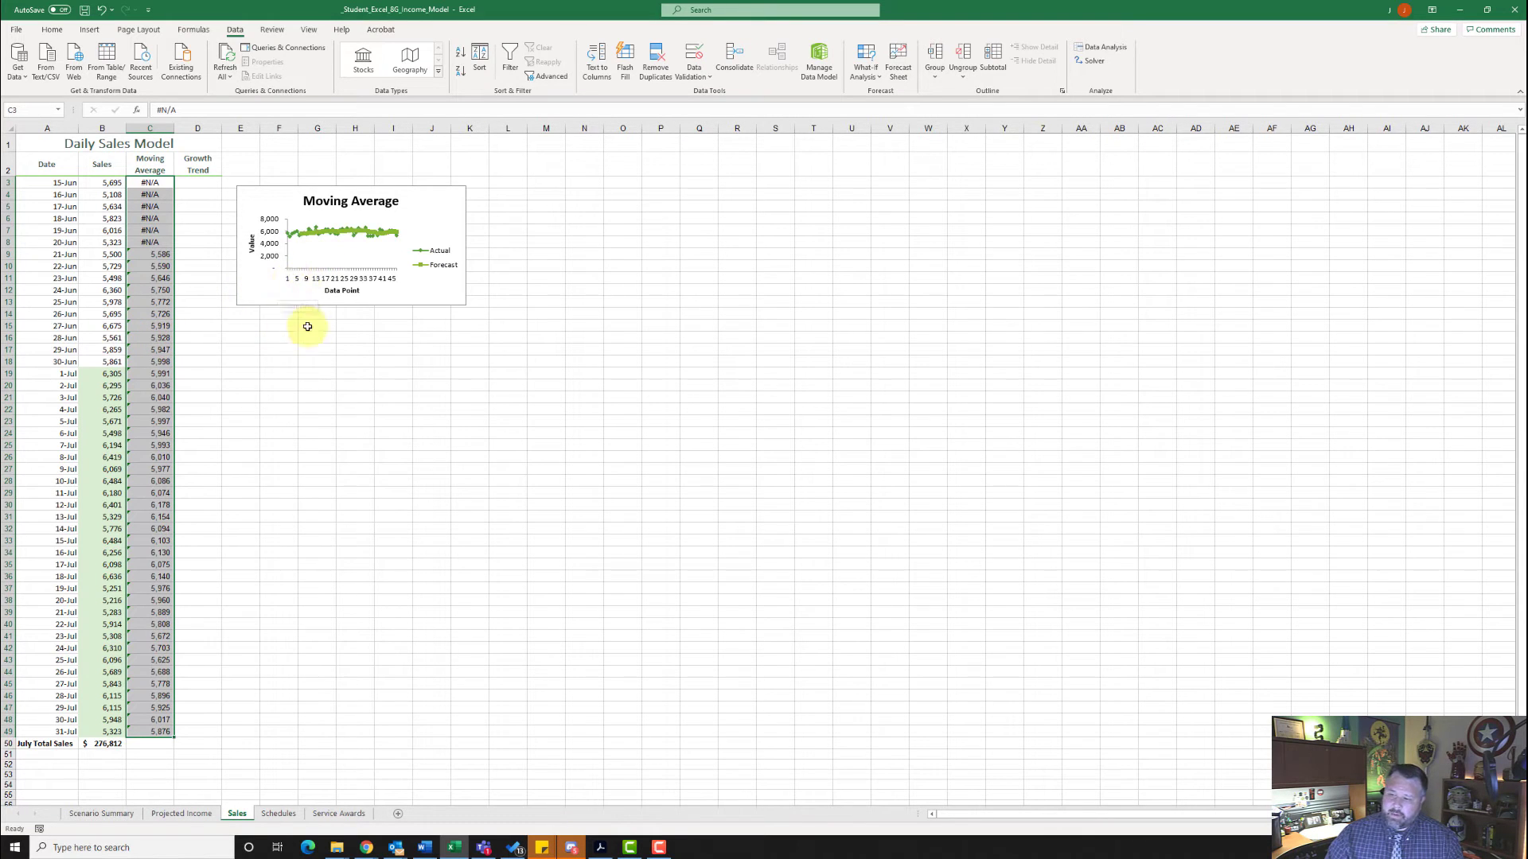
- Move the Moving Average chart to a new sheet named "Sales Trend Chart"
{"action": "left_click", "coordinate": [268, 210]}
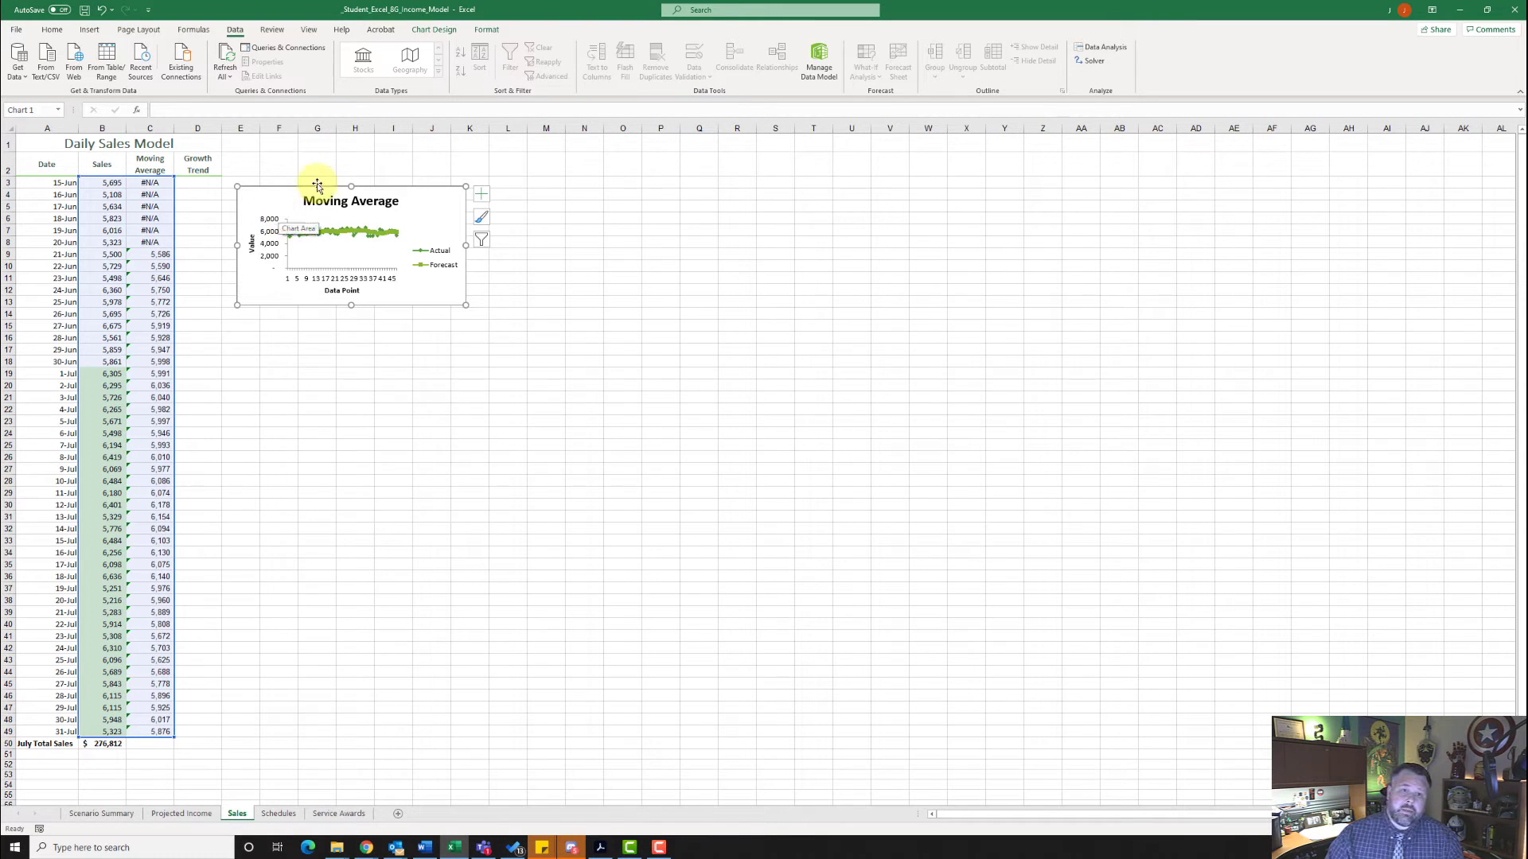
{"action": "scroll", "coordinate": [413, 55], "scroll_direction": "down", "scroll_amount": 6}
{"action": "left_click", "coordinate": [448, 30]}
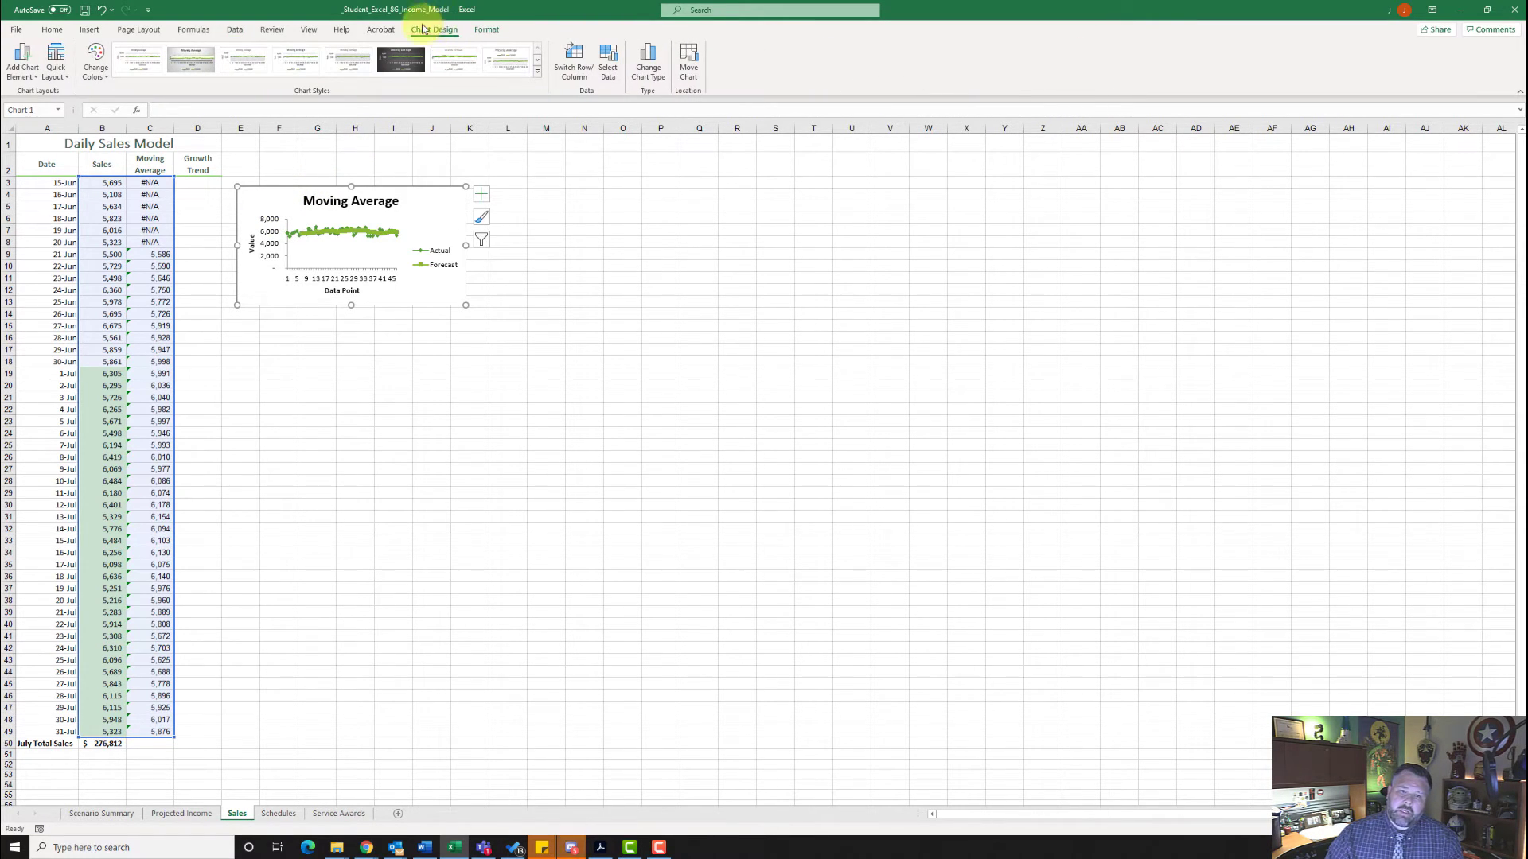
{"action": "left_click", "coordinate": [688, 60]}
{"action": "left_click", "coordinate": [657, 332]}
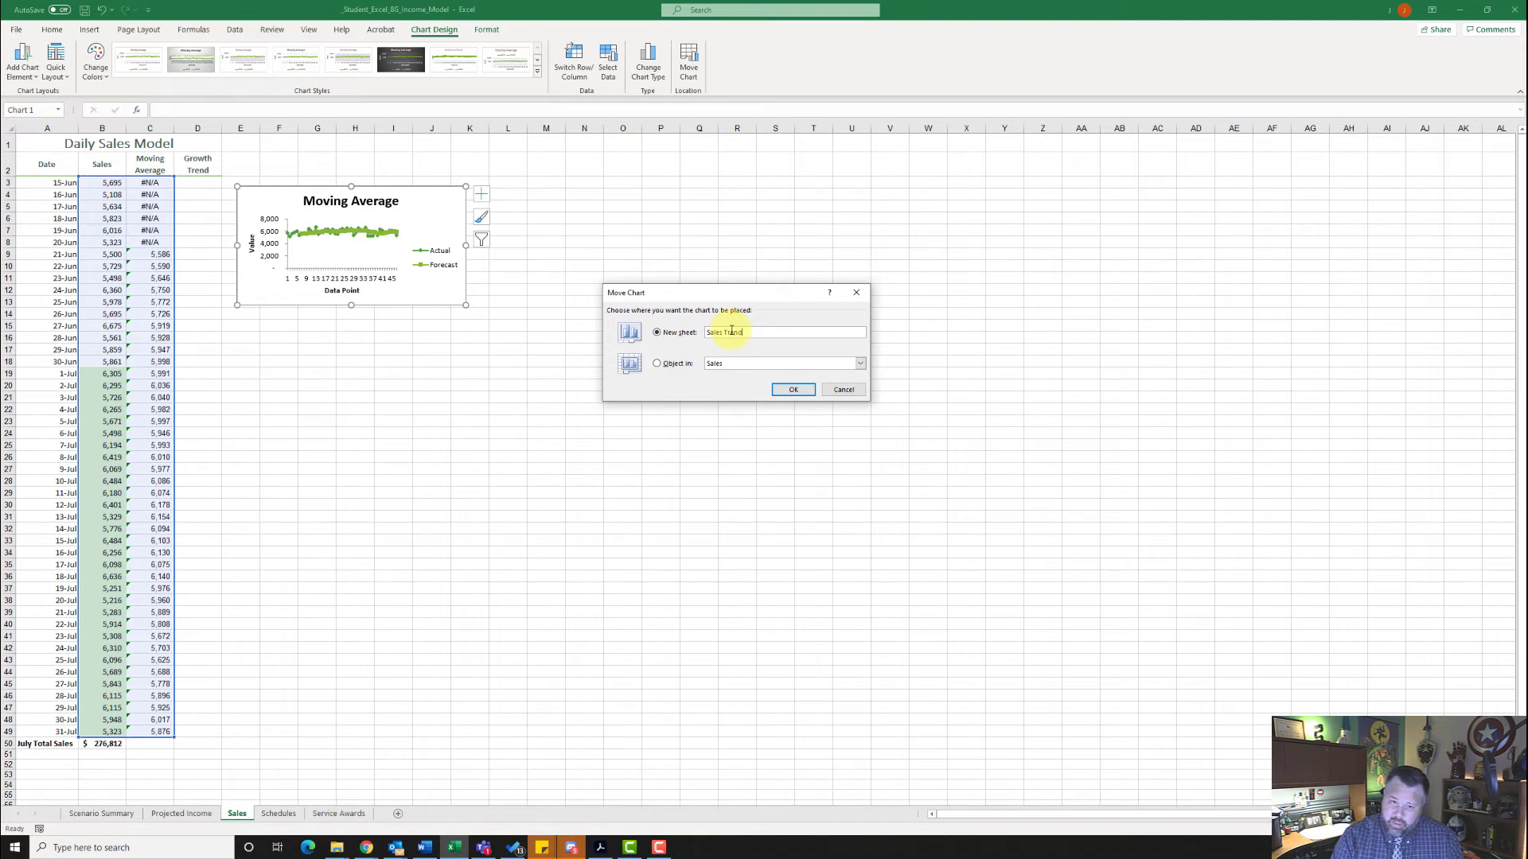
{"action": "type", "text": "Sales Trend Chart"}
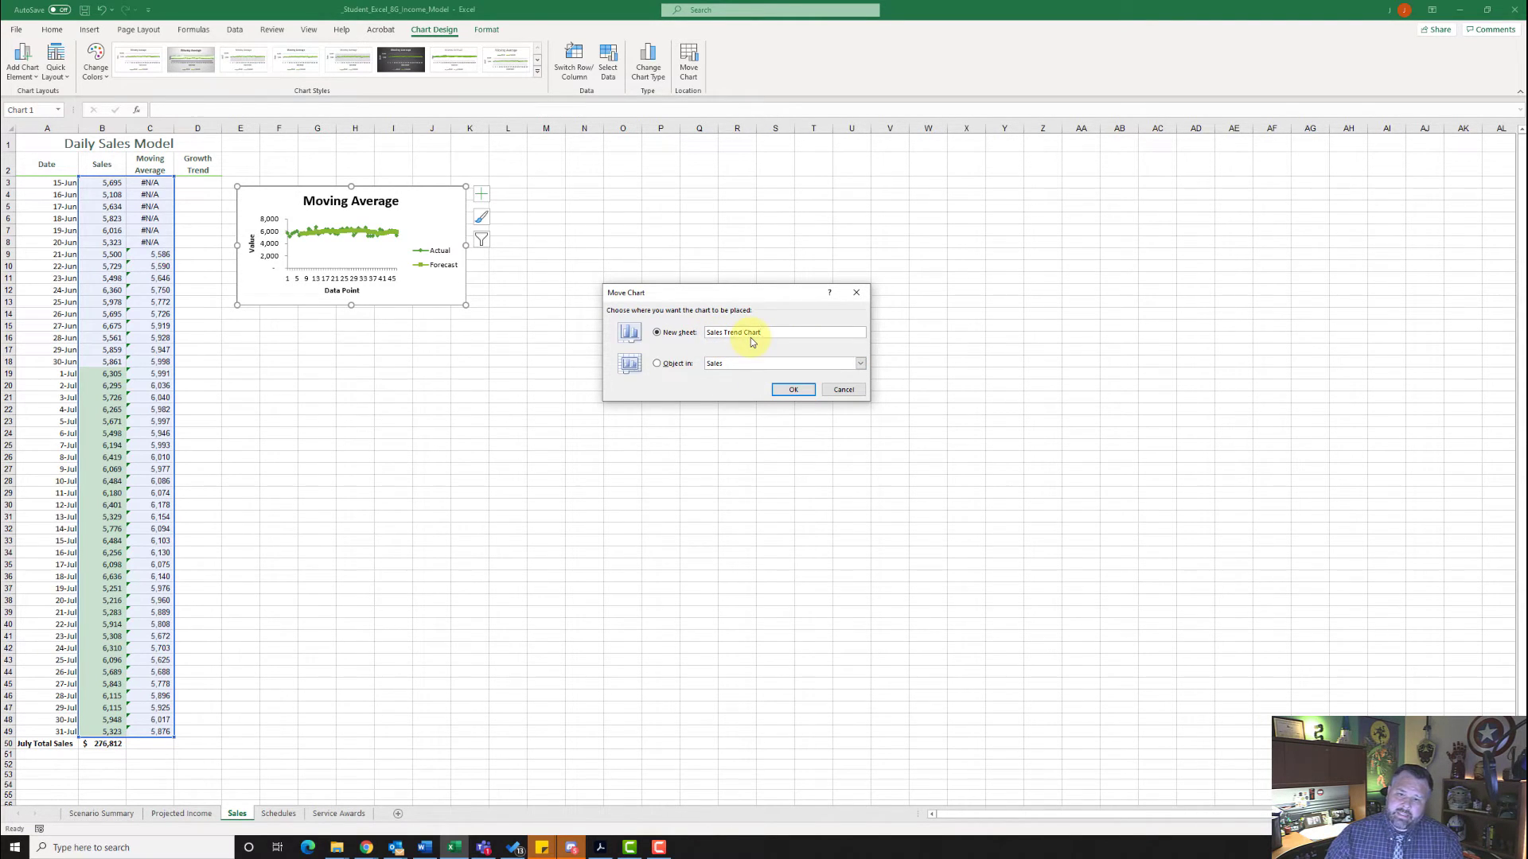
{"action": "left_click", "coordinate": [794, 391]}
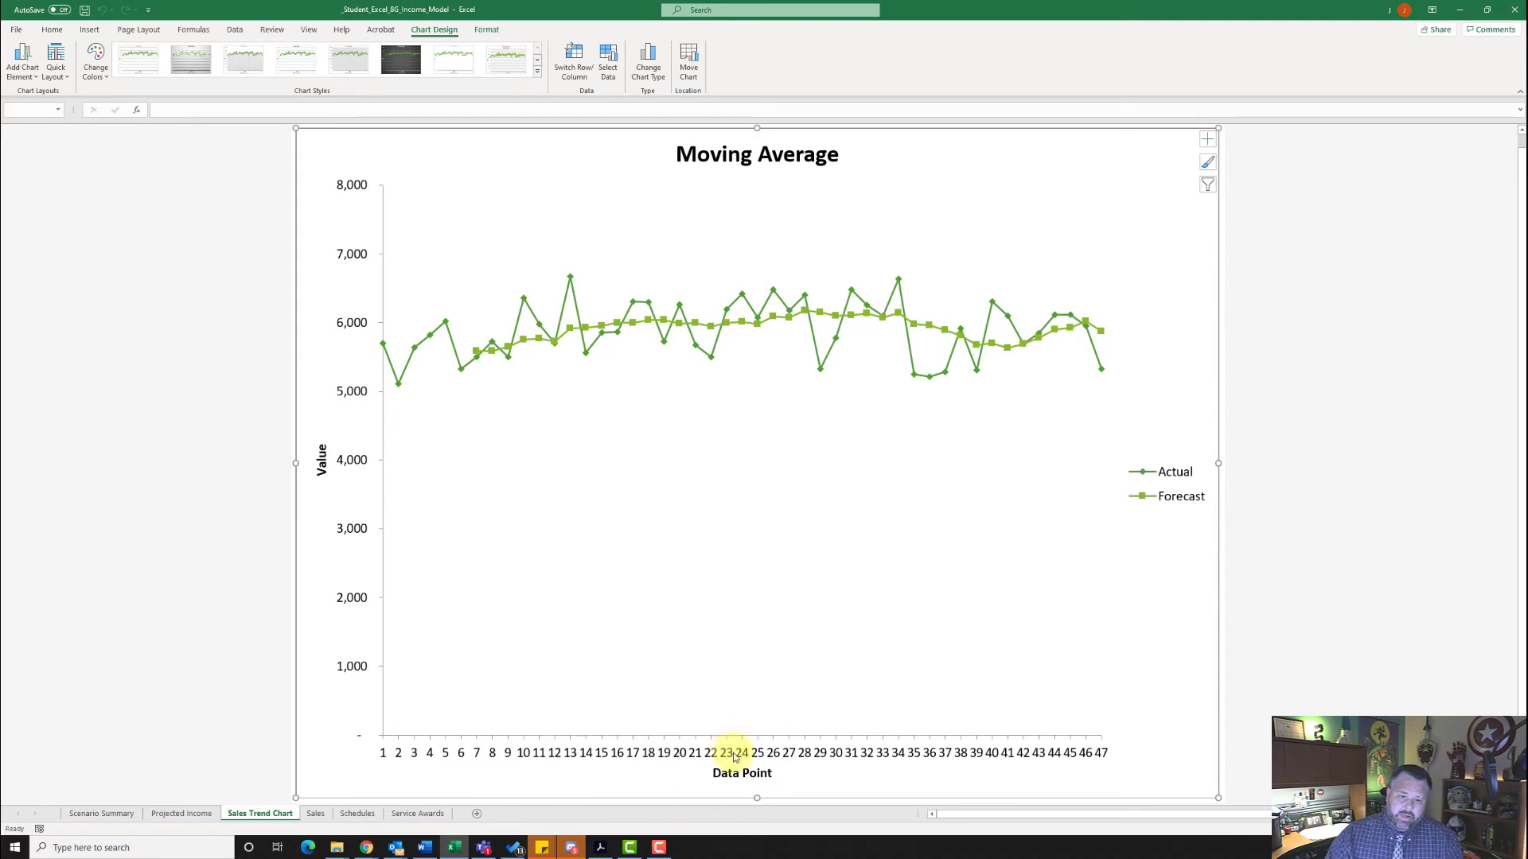
- Set the chart's horizontal axis labels to the dates in A9:A49 of the Sales sheet
{"action": "left_click", "coordinate": [689, 760]}
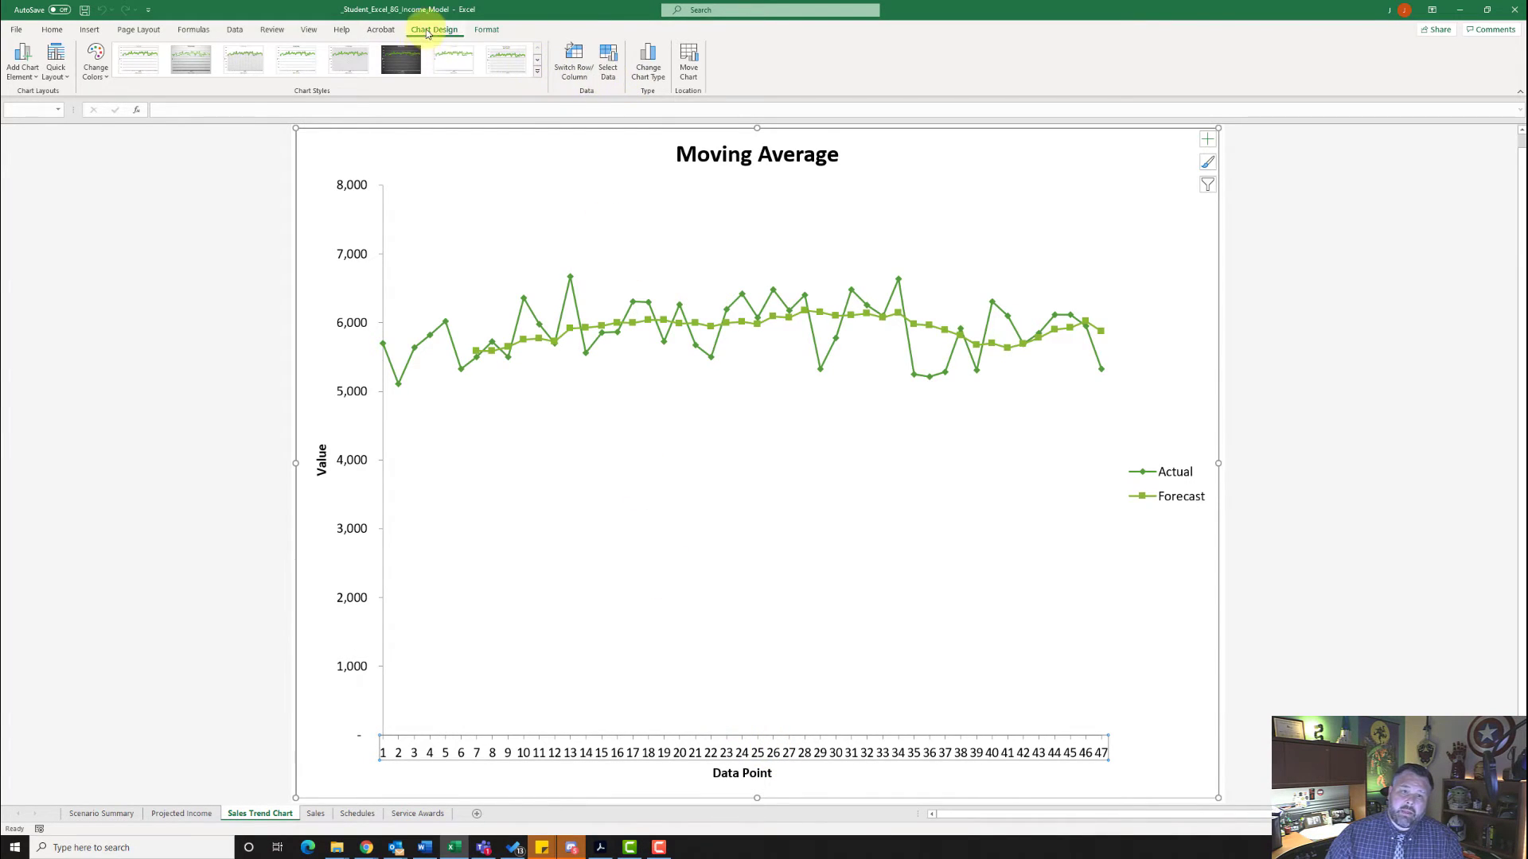
{"action": "left_click", "coordinate": [609, 69]}
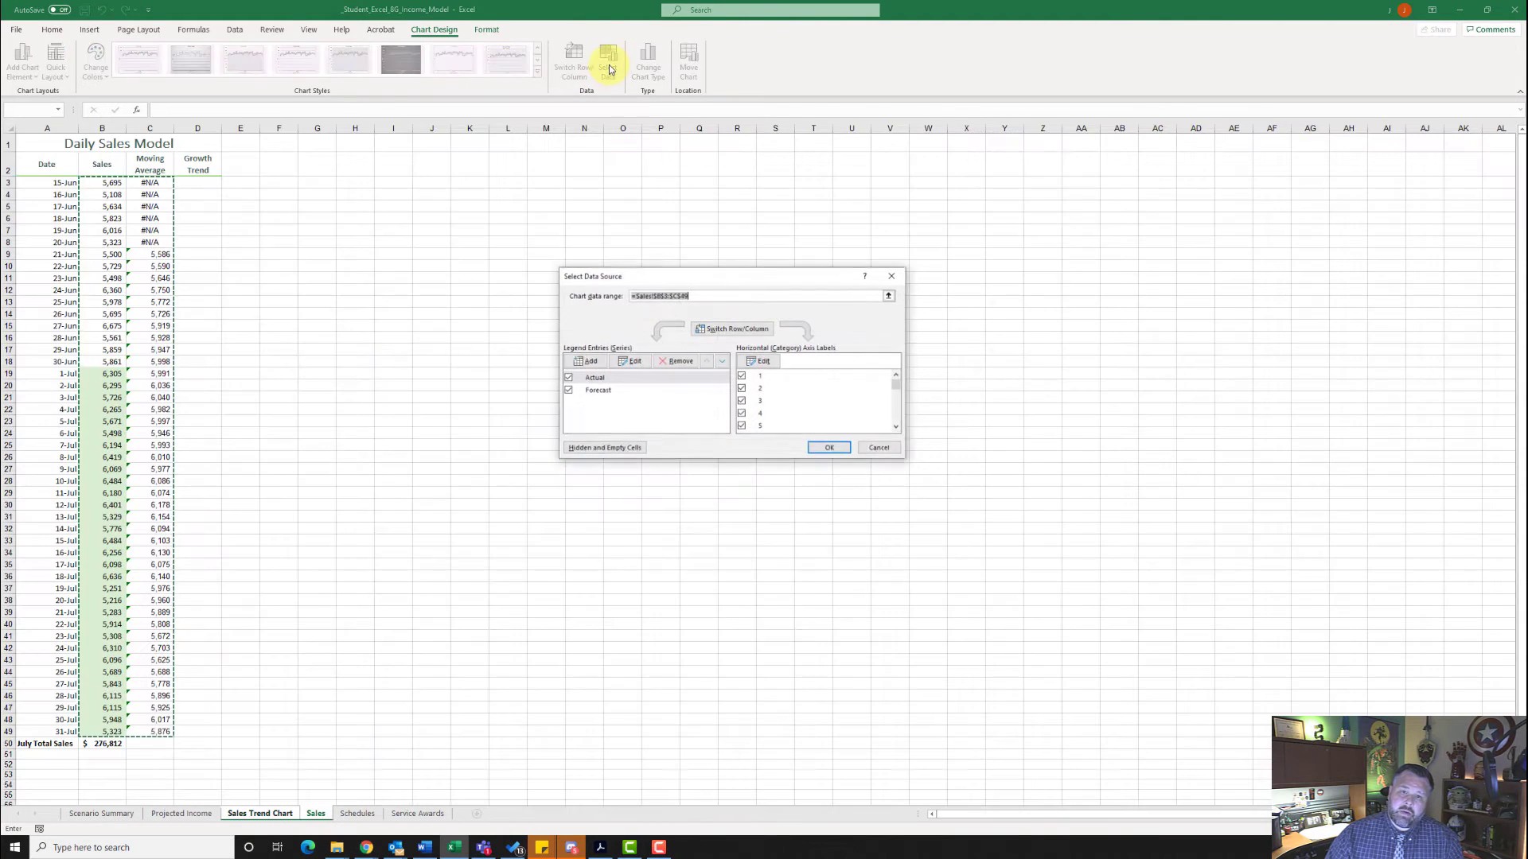
{"action": "left_click", "coordinate": [765, 362]}
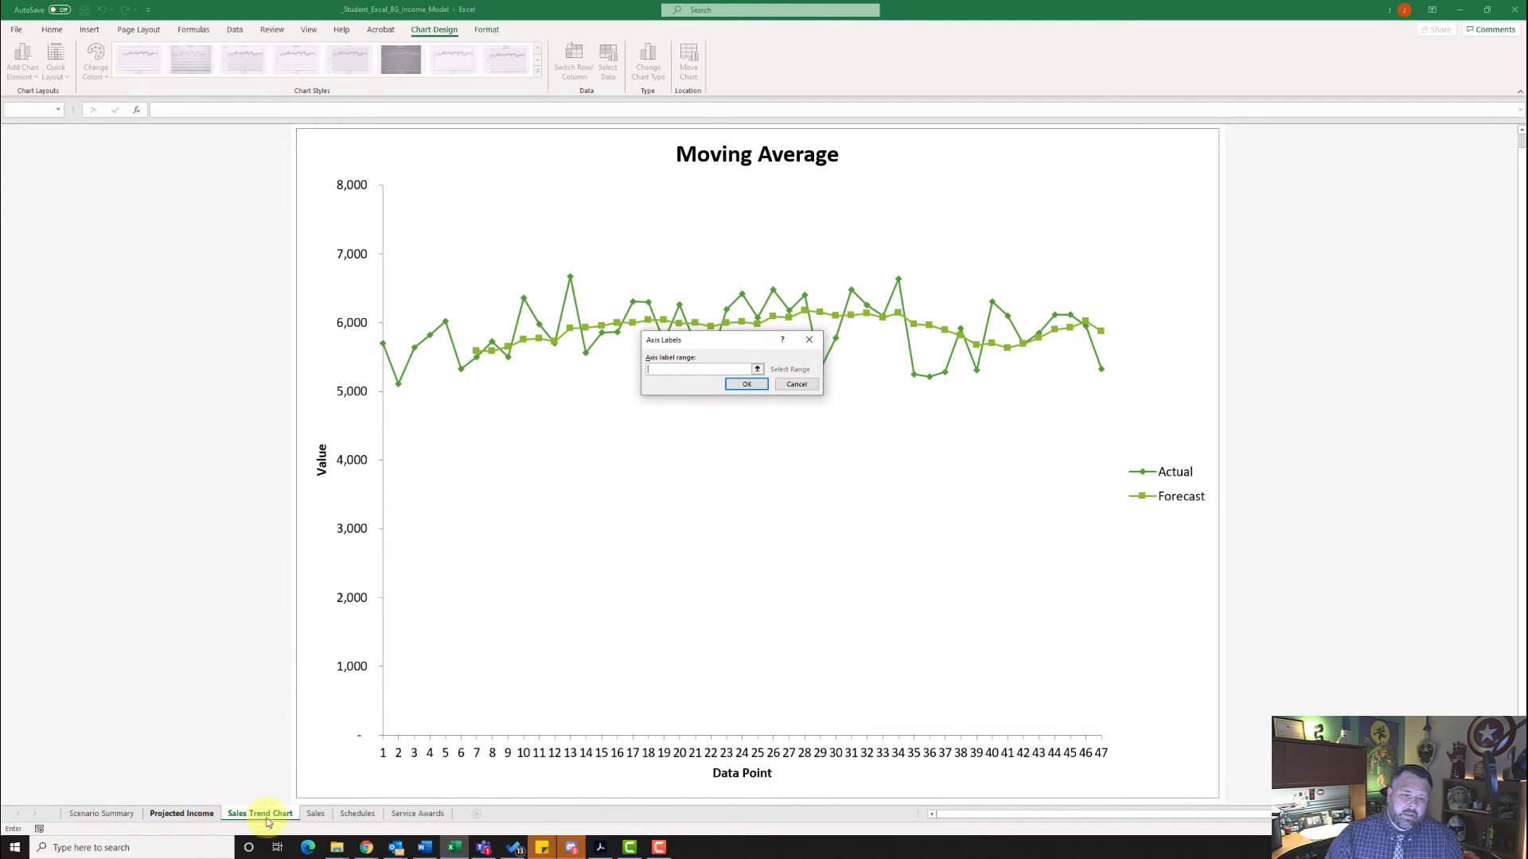
{"action": "left_click", "coordinate": [316, 814]}
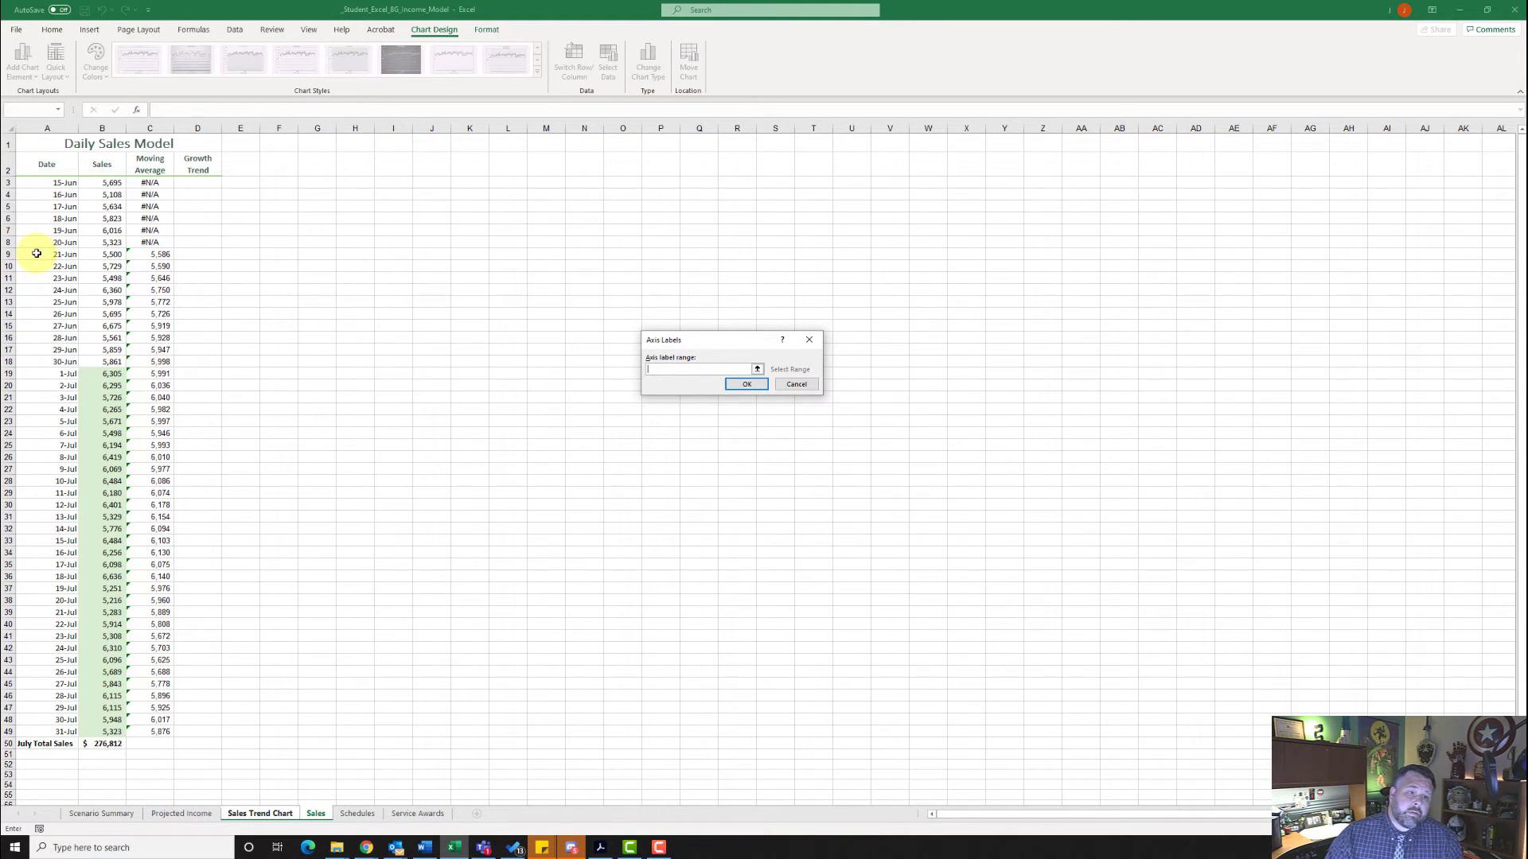
{"action": "left_click_drag", "start_coordinate": [36, 253], "coordinate": [36, 286]}
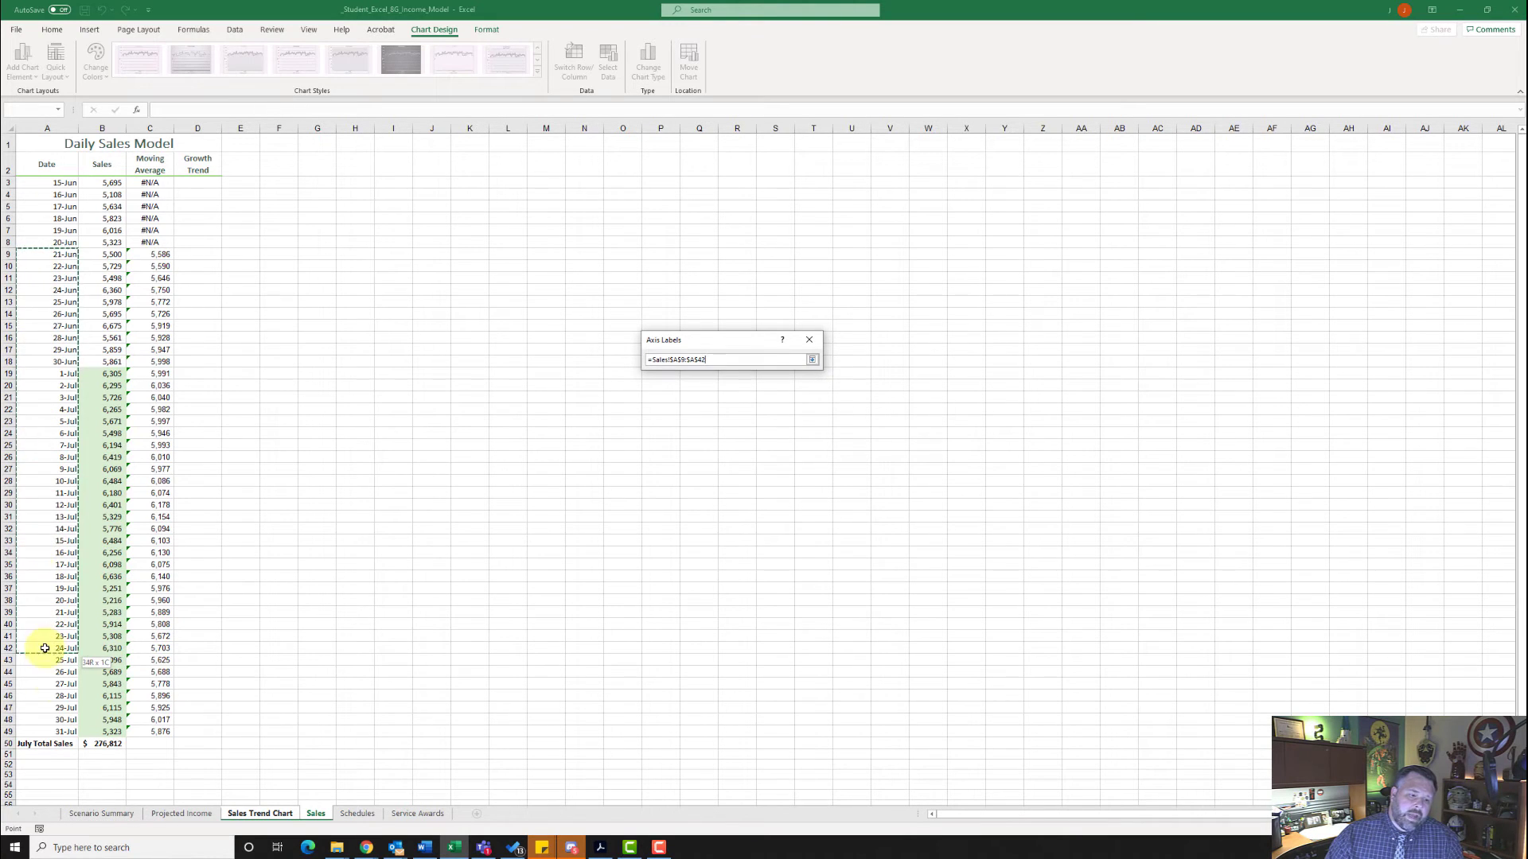
{"action": "left_click_drag", "start_coordinate": [46, 648], "coordinate": [54, 732]}
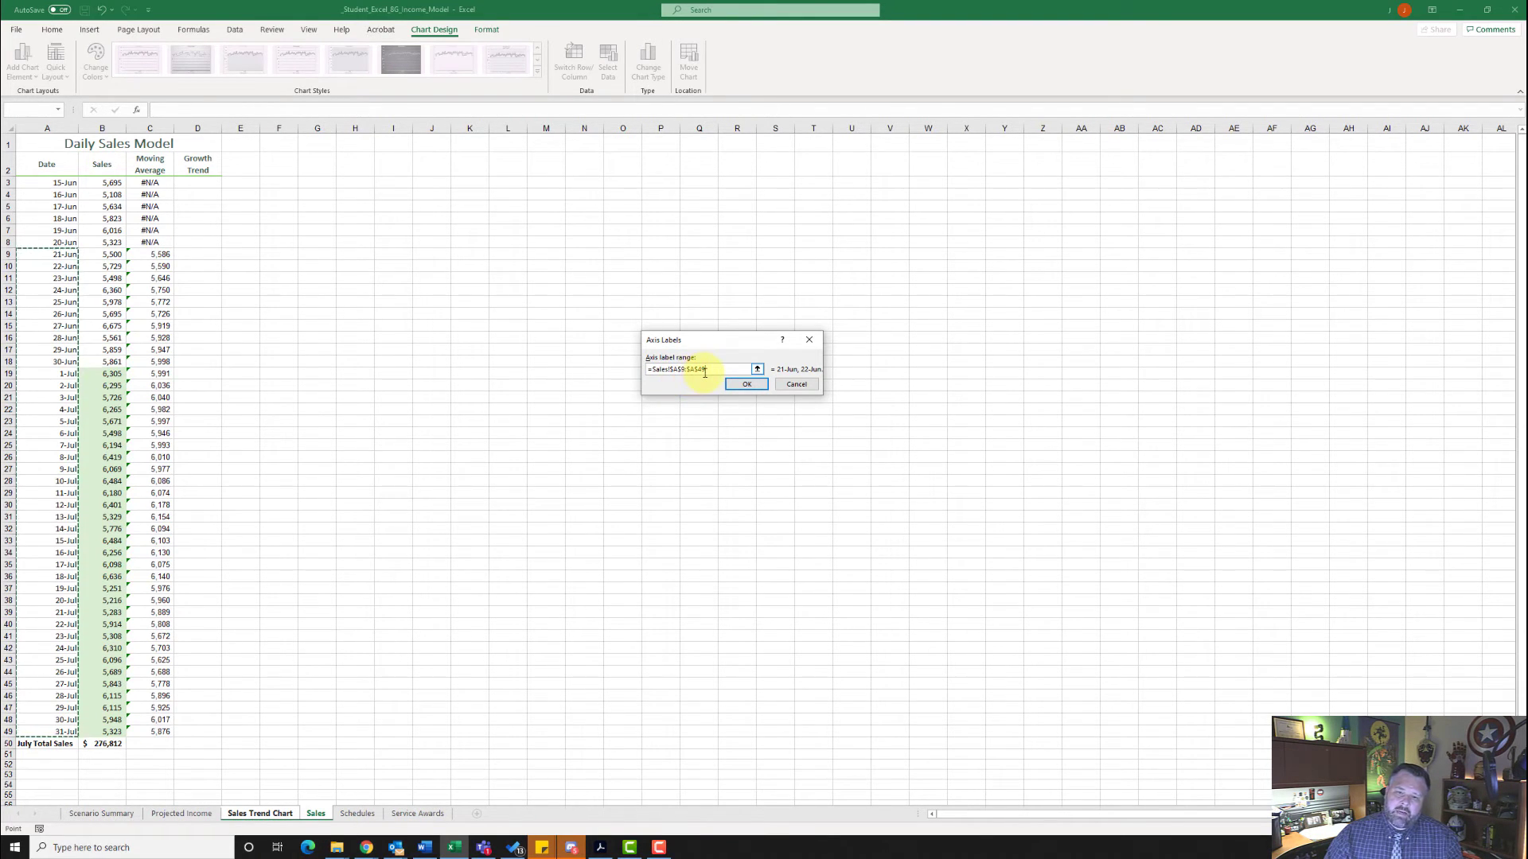
{"action": "left_click", "coordinate": [763, 385]}
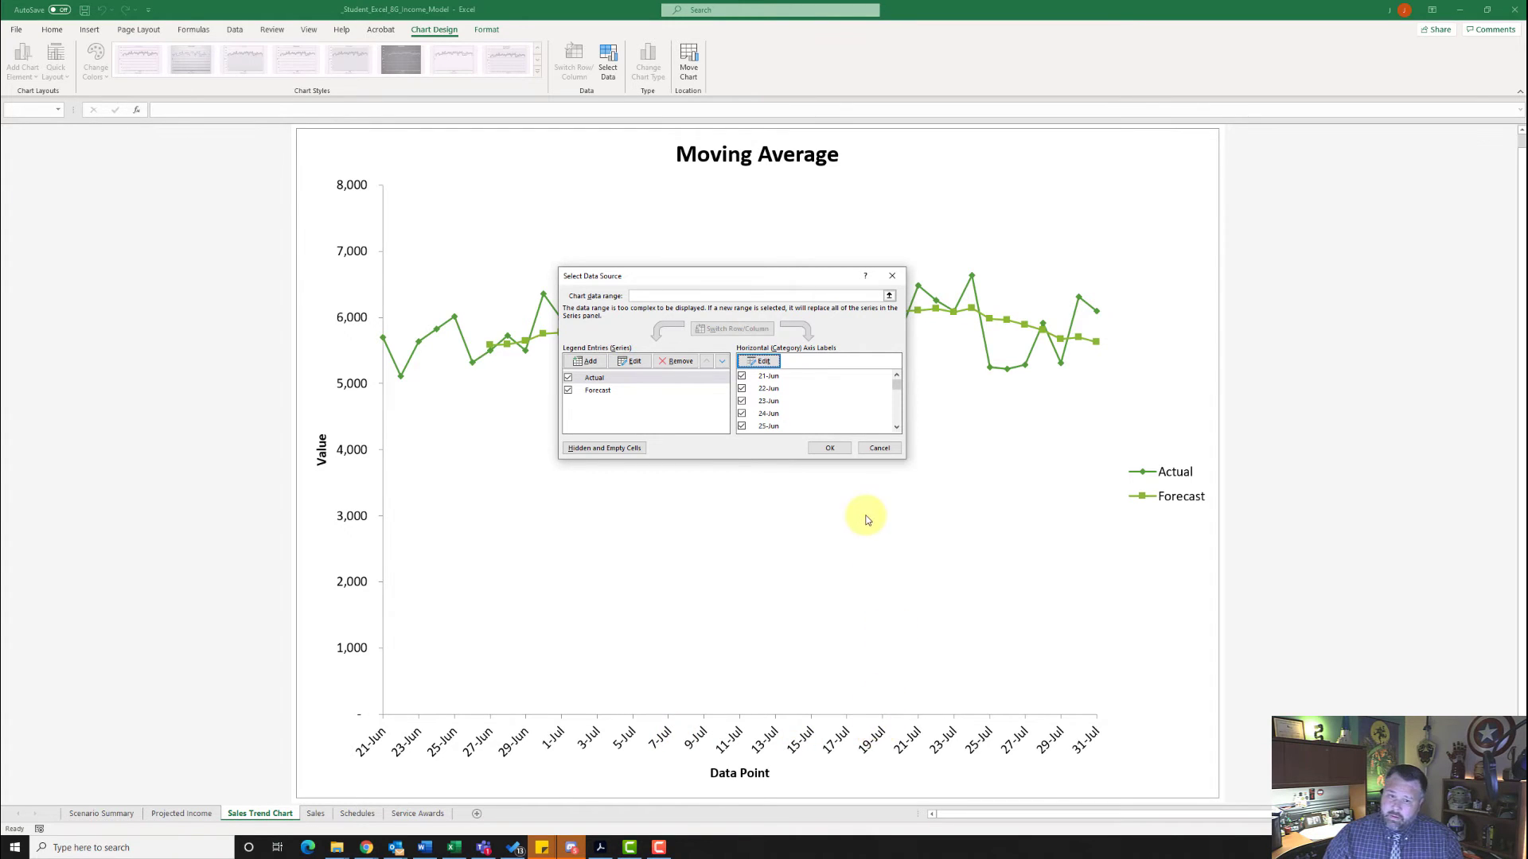
{"action": "left_click", "coordinate": [833, 448]}
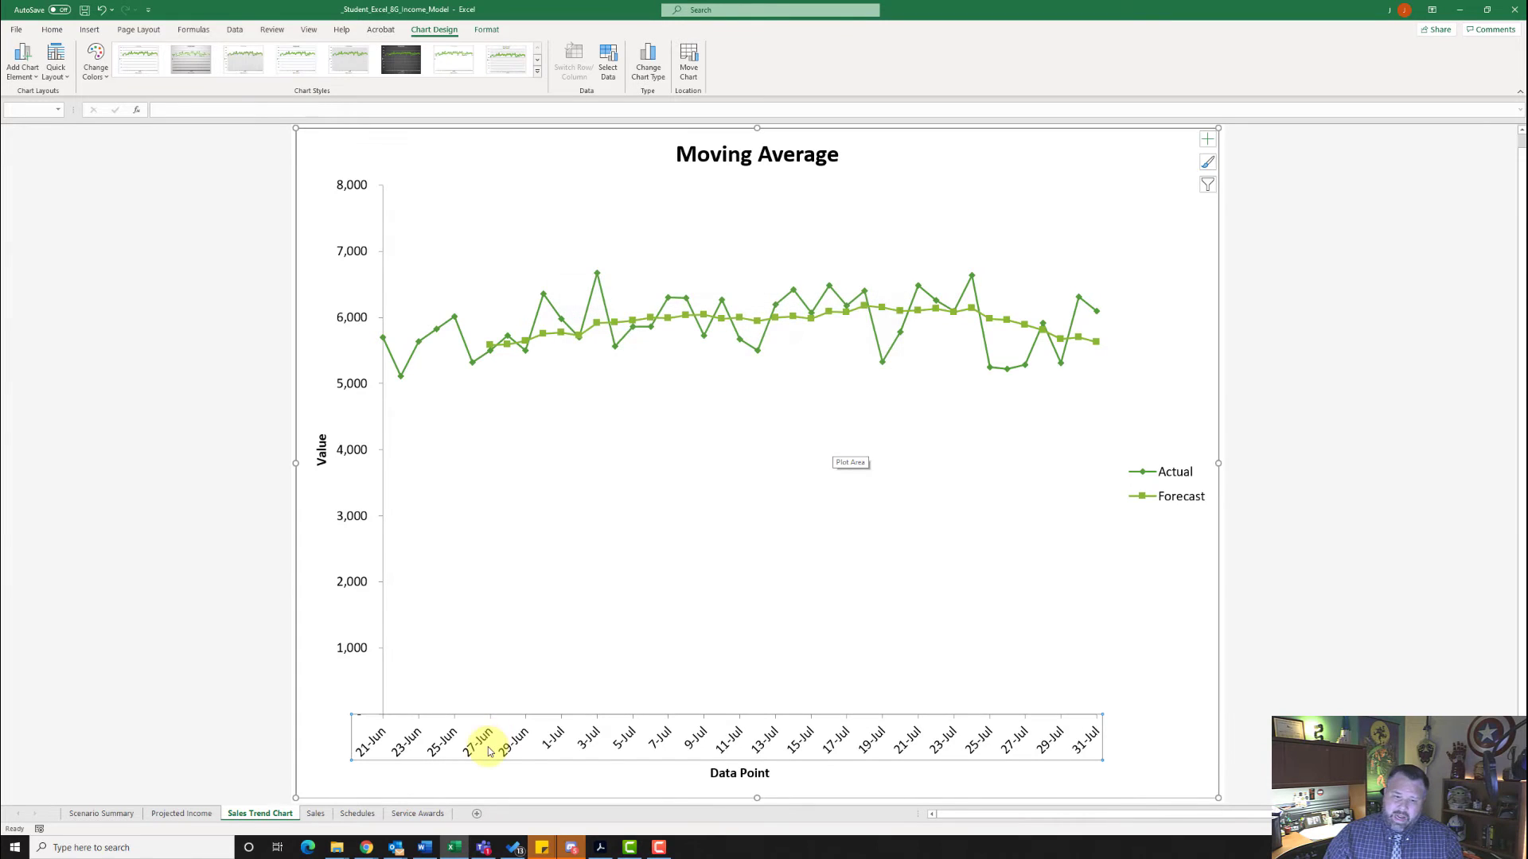
- Format the chart's horizontal axis dates with the 3/14 date type
{"action": "right_click", "coordinate": [585, 742]}
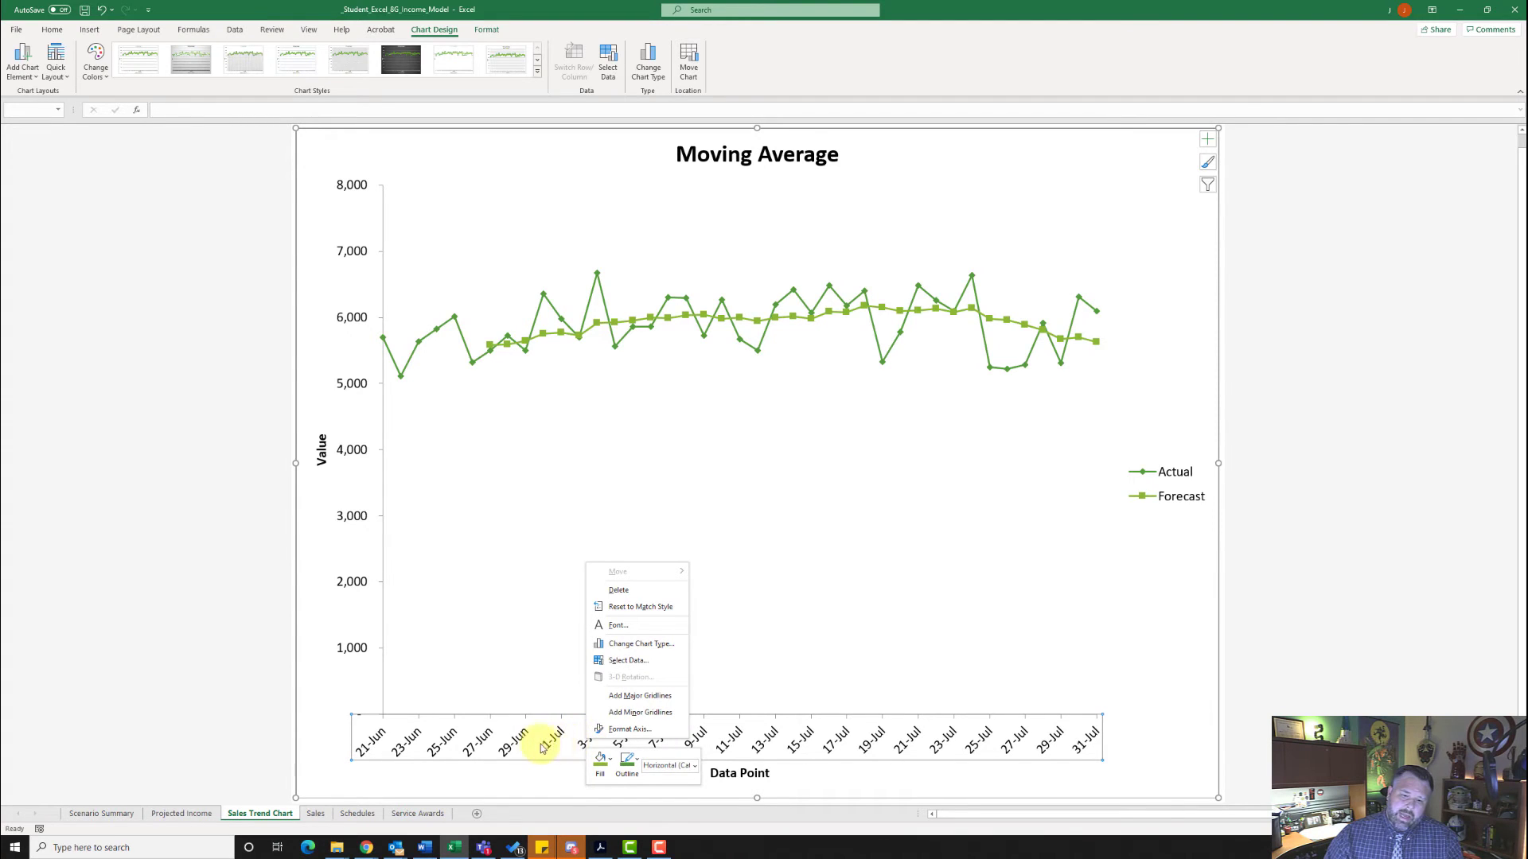
{"action": "left_click", "coordinate": [630, 730]}
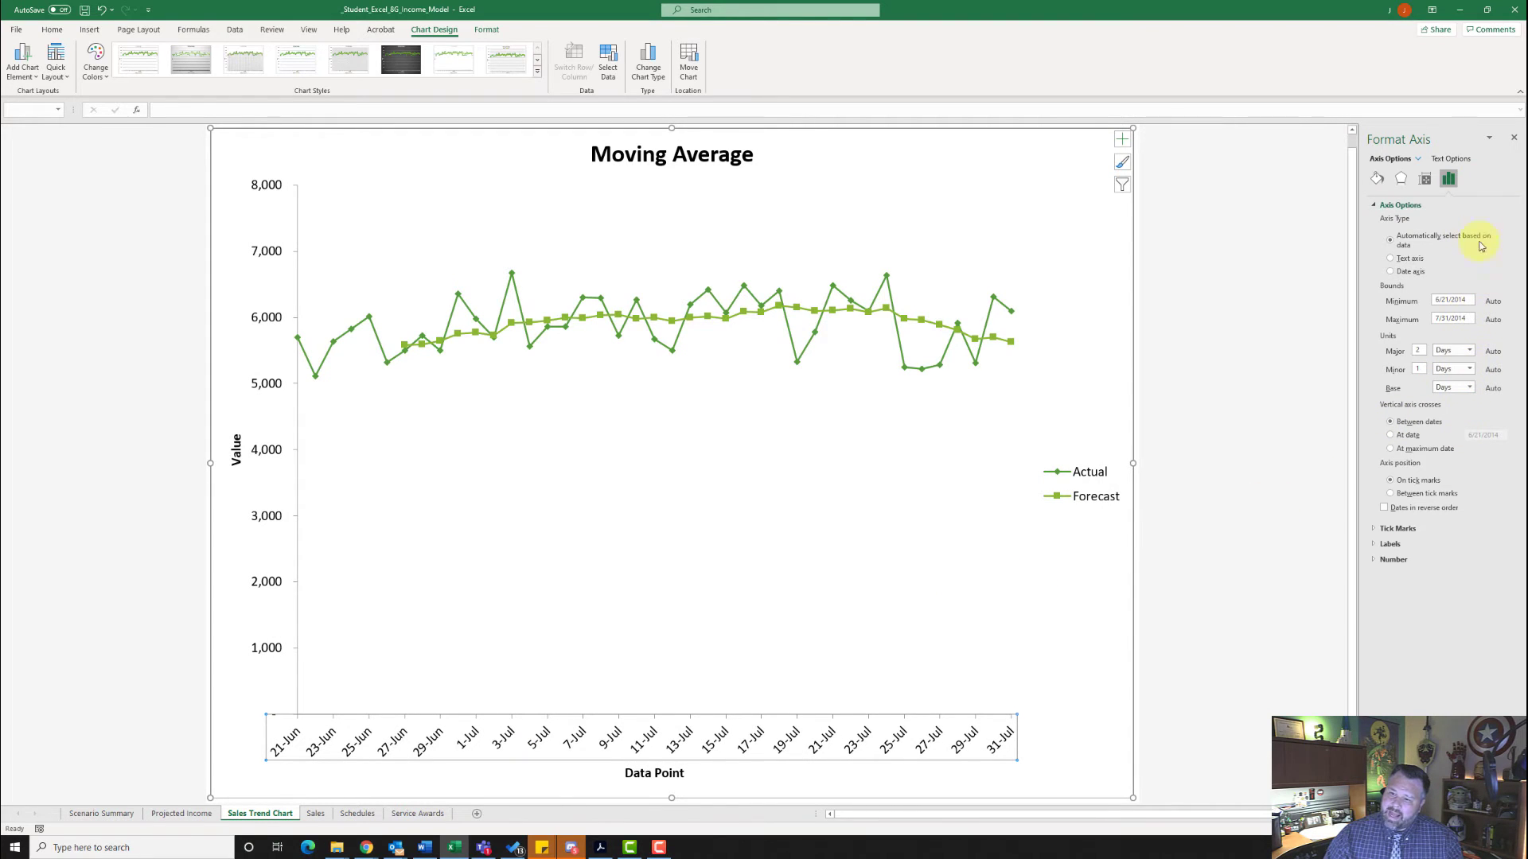
{"action": "left_click", "coordinate": [1374, 543]}
{"action": "left_click", "coordinate": [1372, 579]}
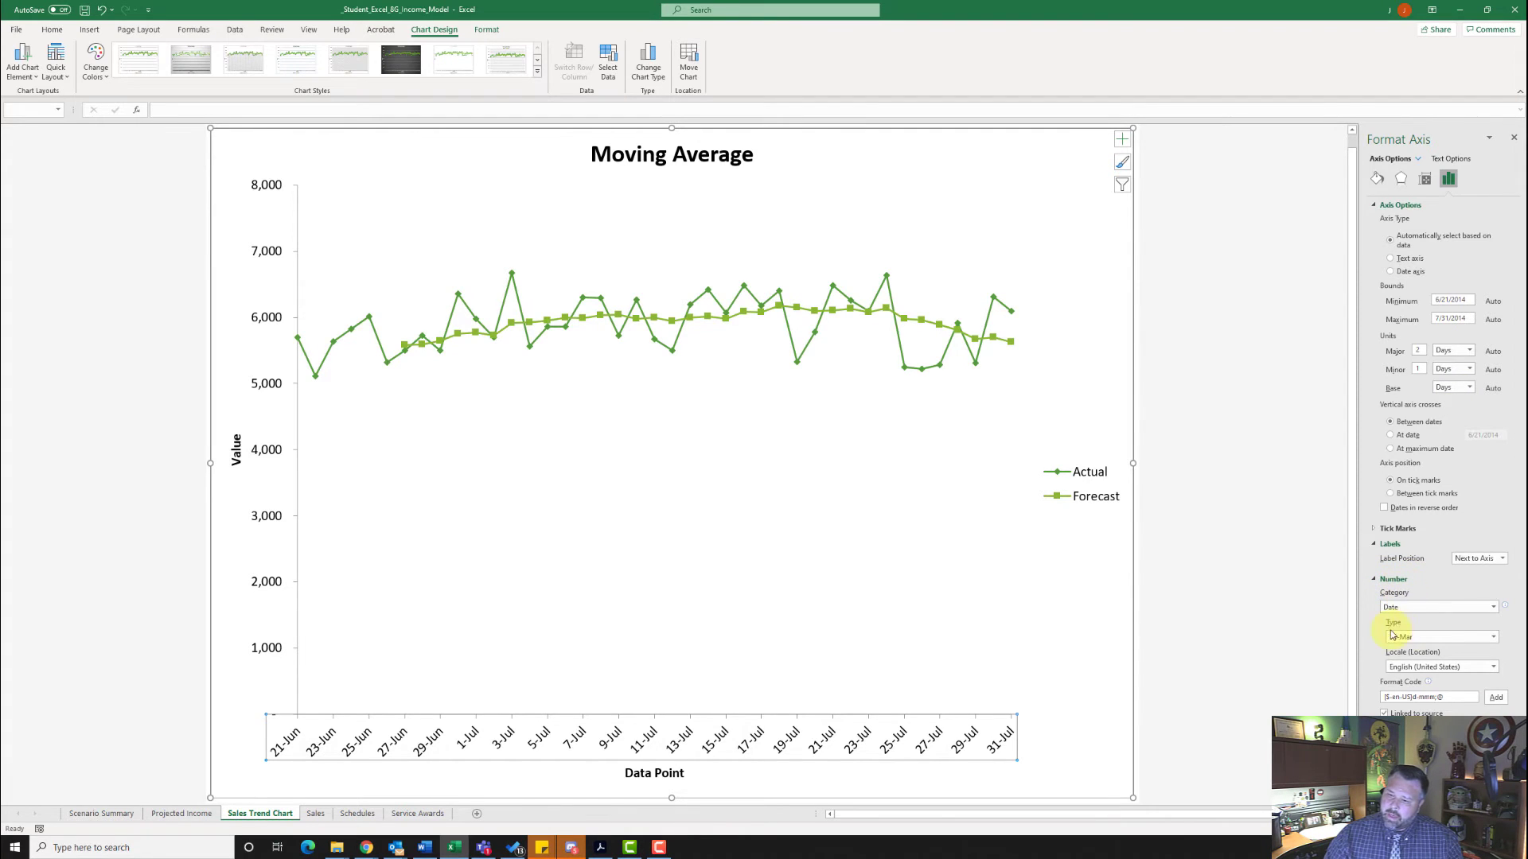
{"action": "left_click", "coordinate": [1493, 639]}
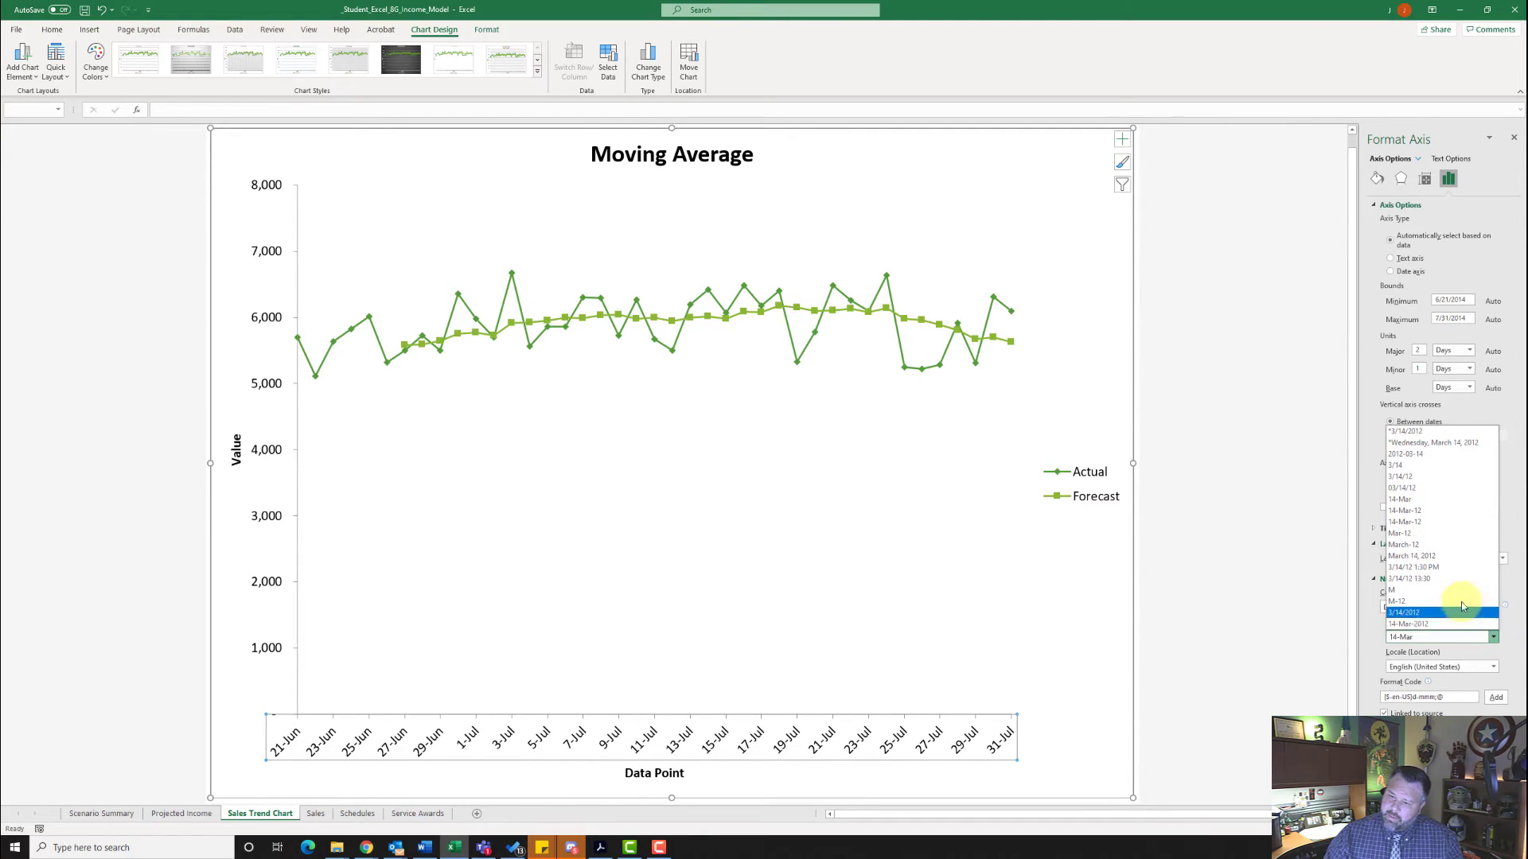
{"action": "left_click", "coordinate": [1402, 467]}
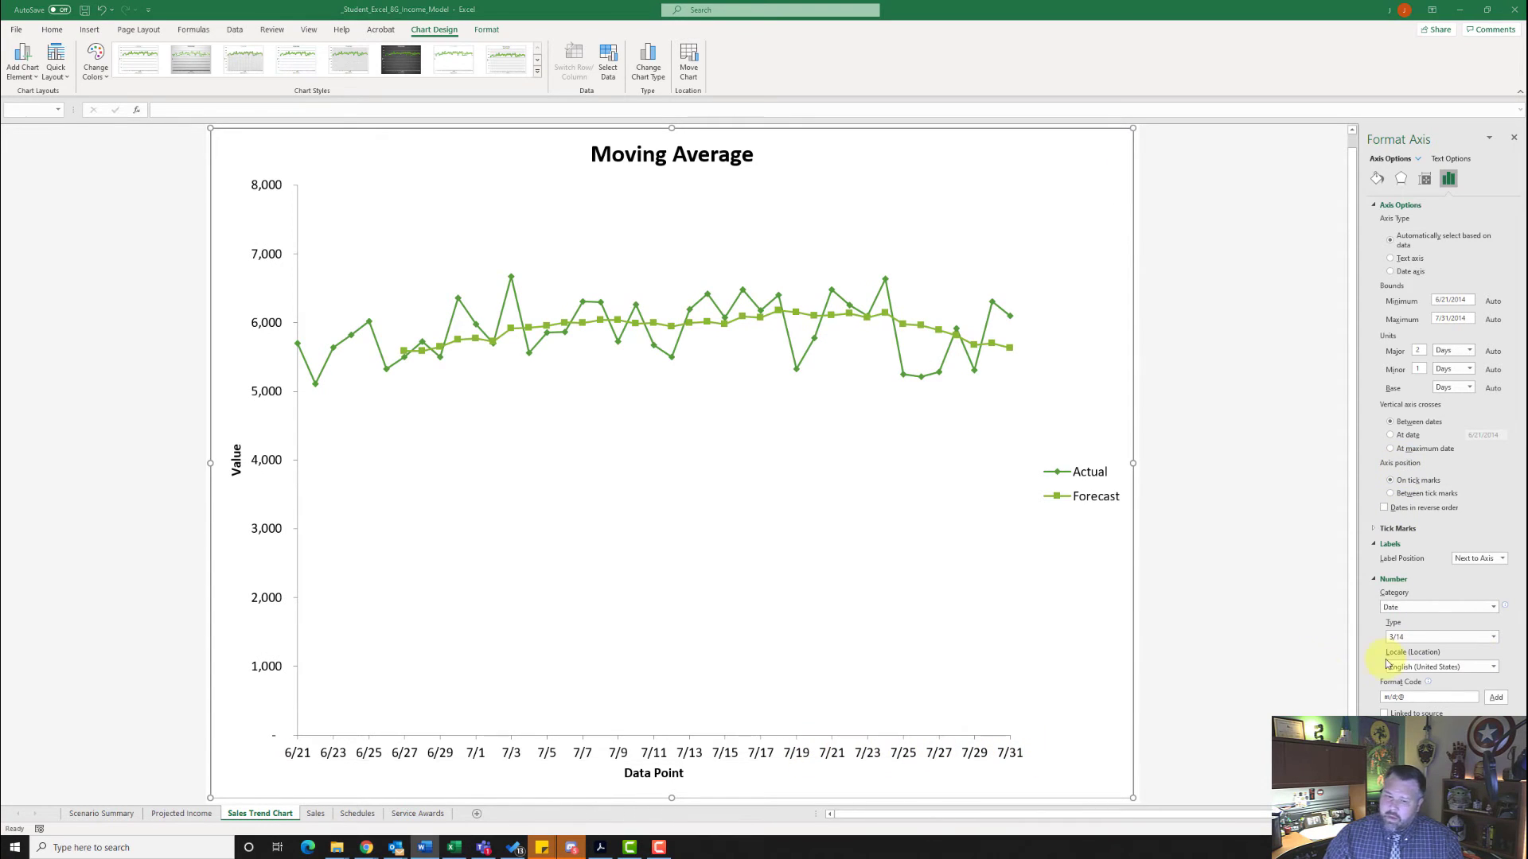
- Change the horizontal axis title of the Moving Average chart to "Date"
{"action": "left_click", "coordinate": [653, 776]}
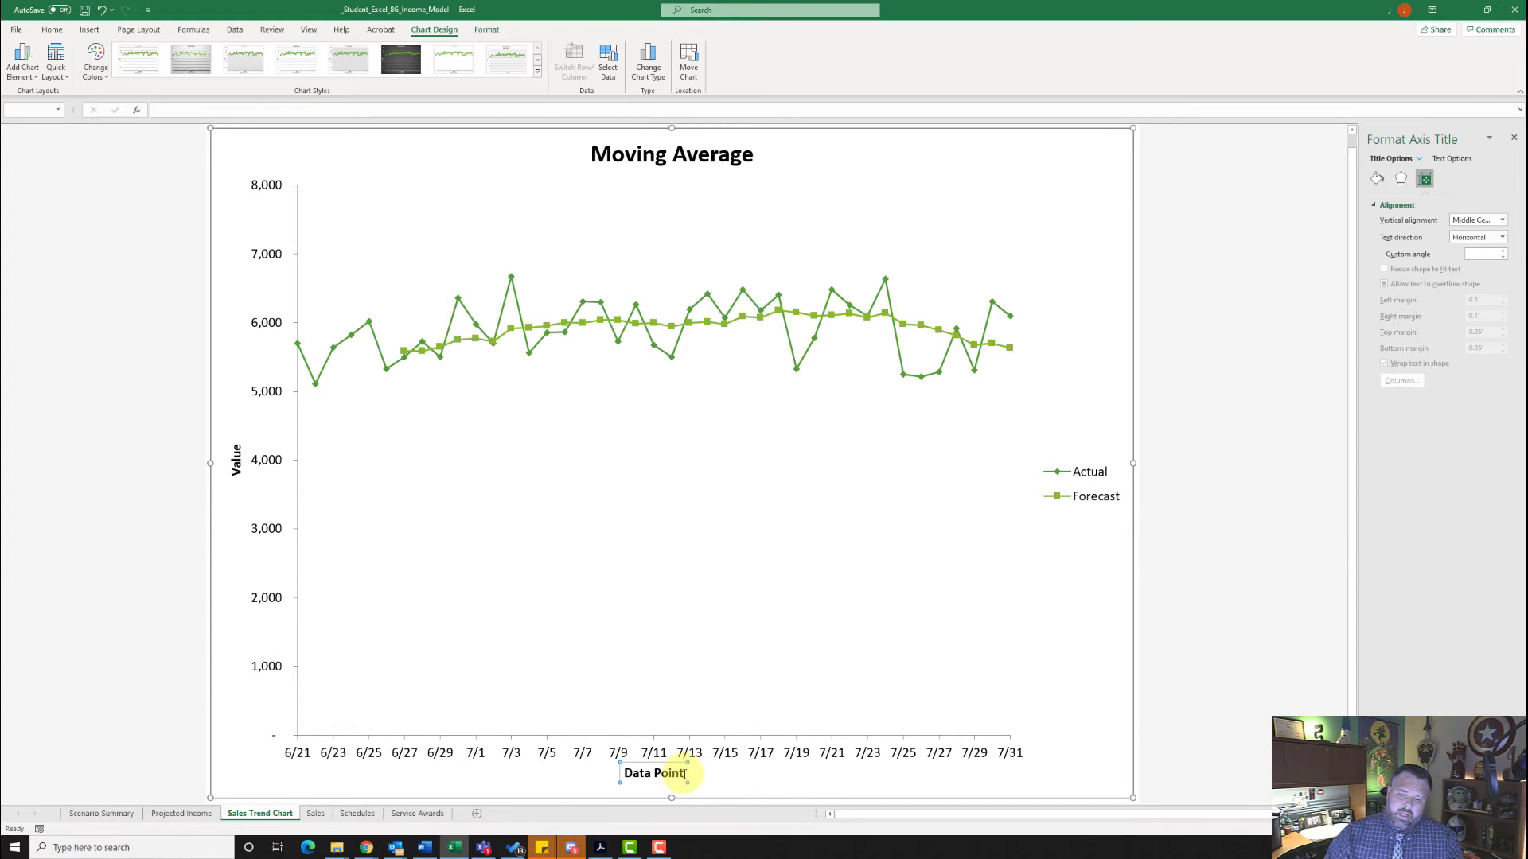
{"action": "key", "text": "BackSpace"}
{"action": "key", "text": "BackSpace"}
{"action": "key", "text": "BackSpace"}
{"action": "key", "text": "BackSpace"}
{"action": "key", "text": "BackSpace"}
{"action": "key", "text": "BackSpace"}
{"action": "key", "text": "BackSpace"}
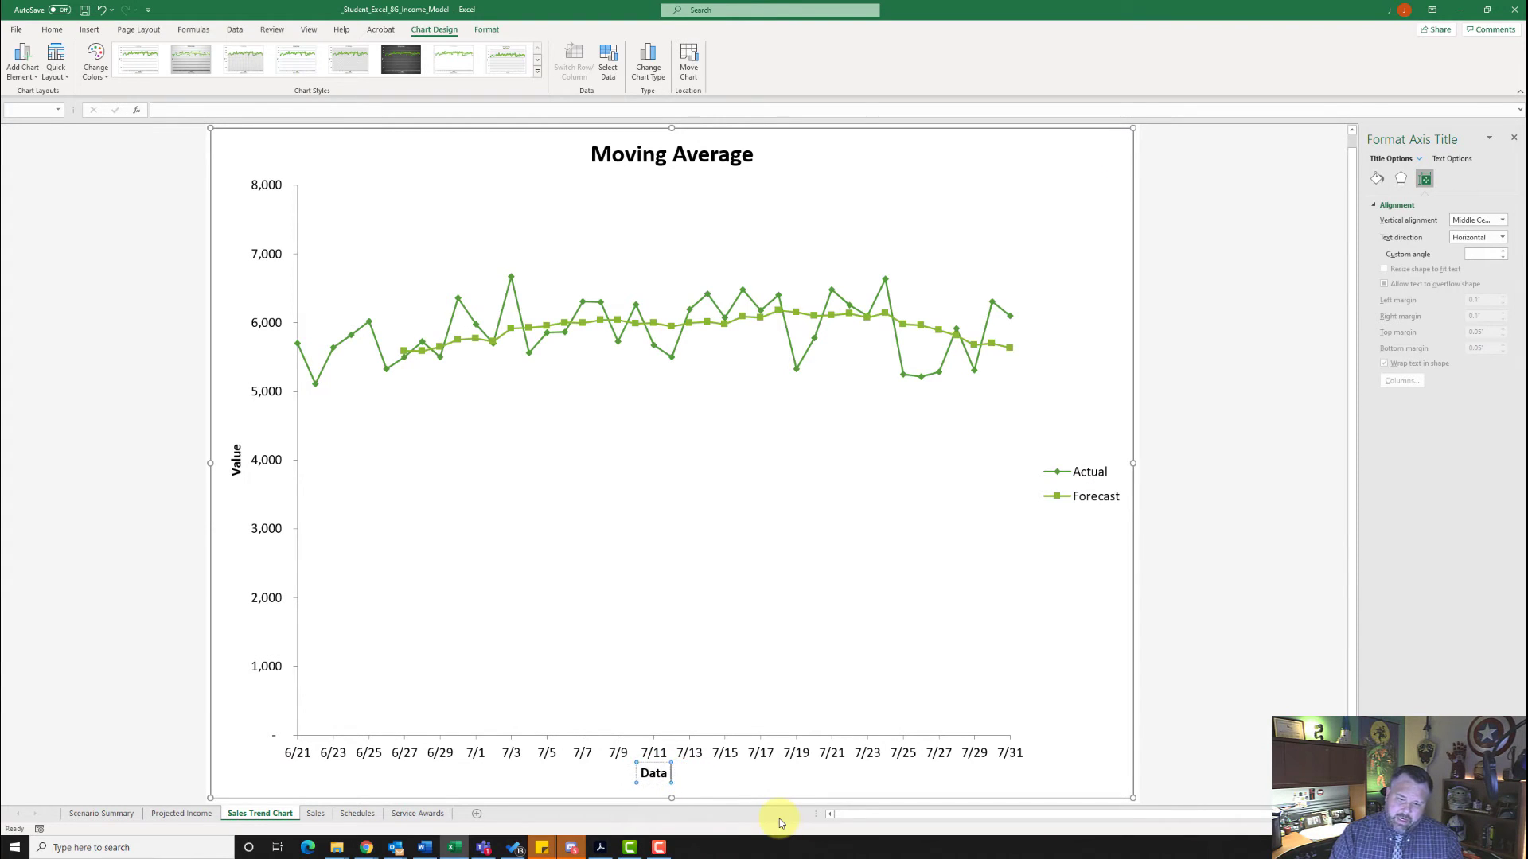
{"action": "type", "text": "e"}
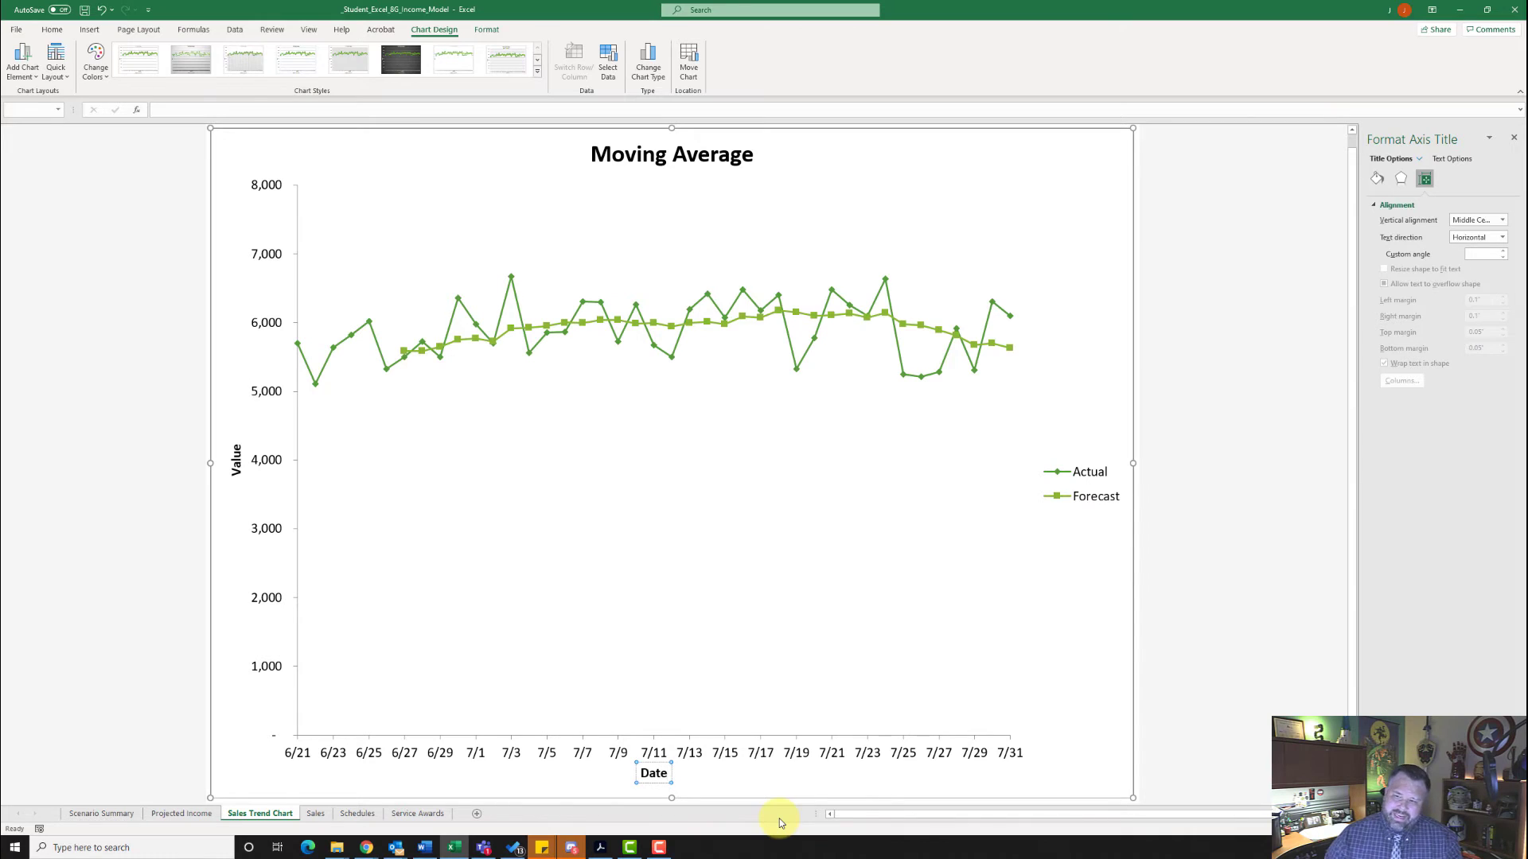
{"action": "scroll", "coordinate": [779, 821], "scroll_direction": "up", "scroll_amount": 1}
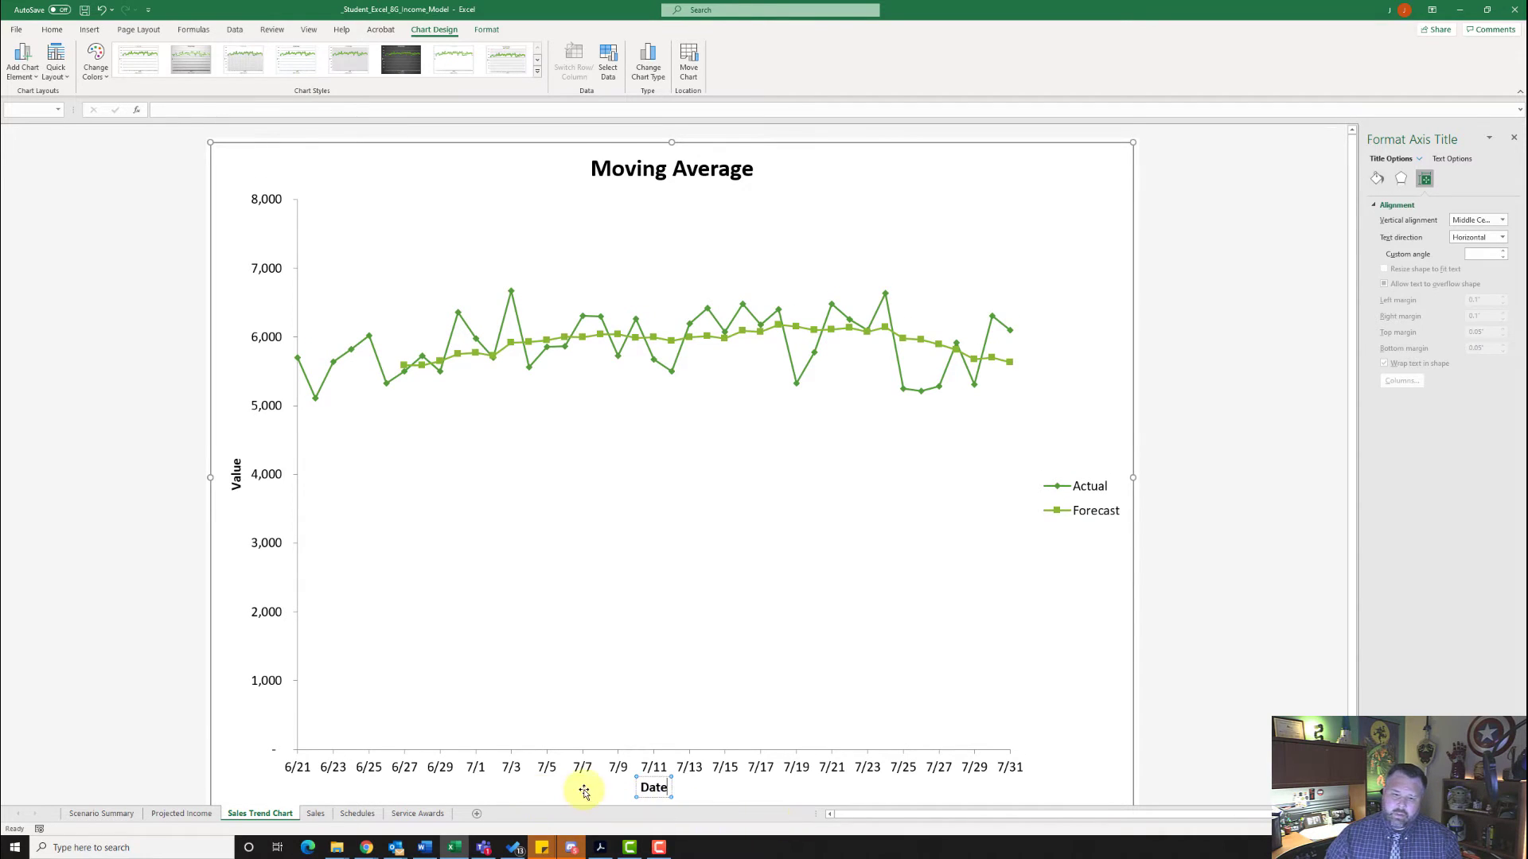
{"action": "scroll", "coordinate": [631, 750], "scroll_direction": "down", "scroll_amount": 3}
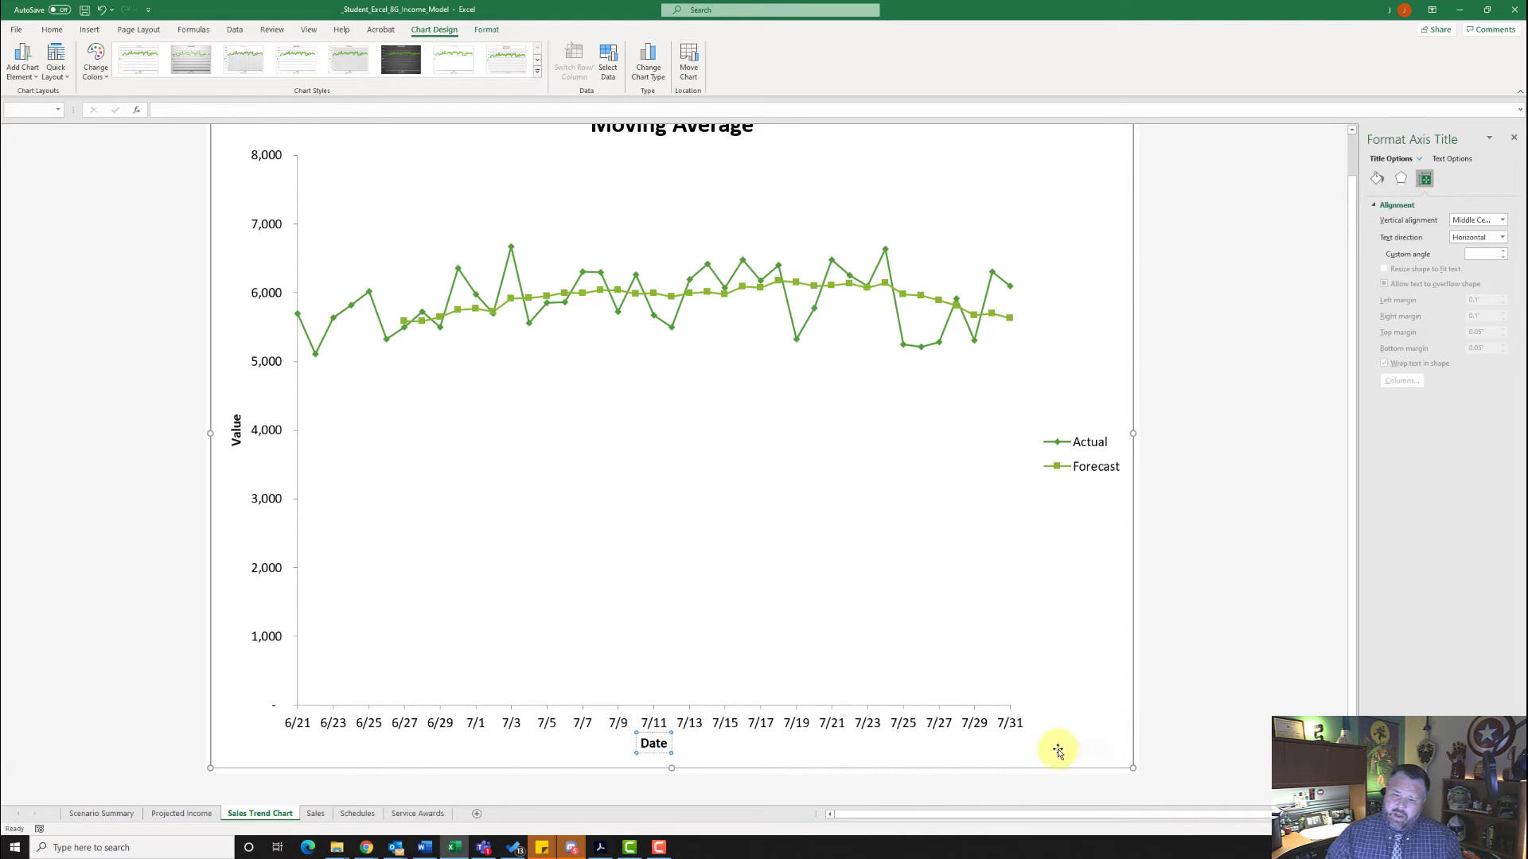
{"action": "left_click", "coordinate": [884, 530]}
- Set the minimum bound of the chart's vertical value axis to 4000
{"action": "left_click", "coordinate": [613, 721]}
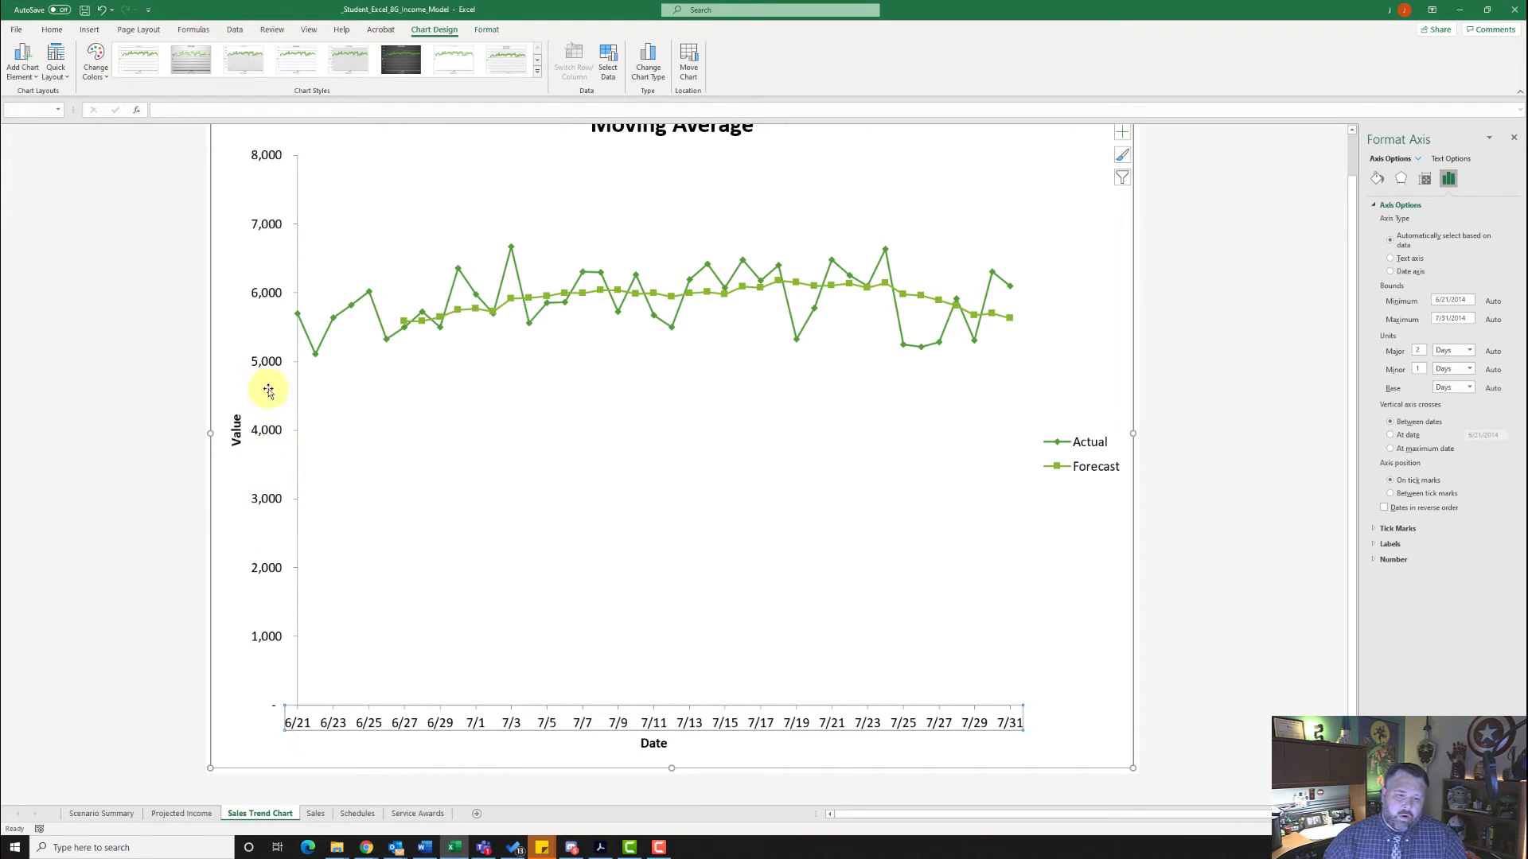
{"action": "right_click", "coordinate": [263, 365]}
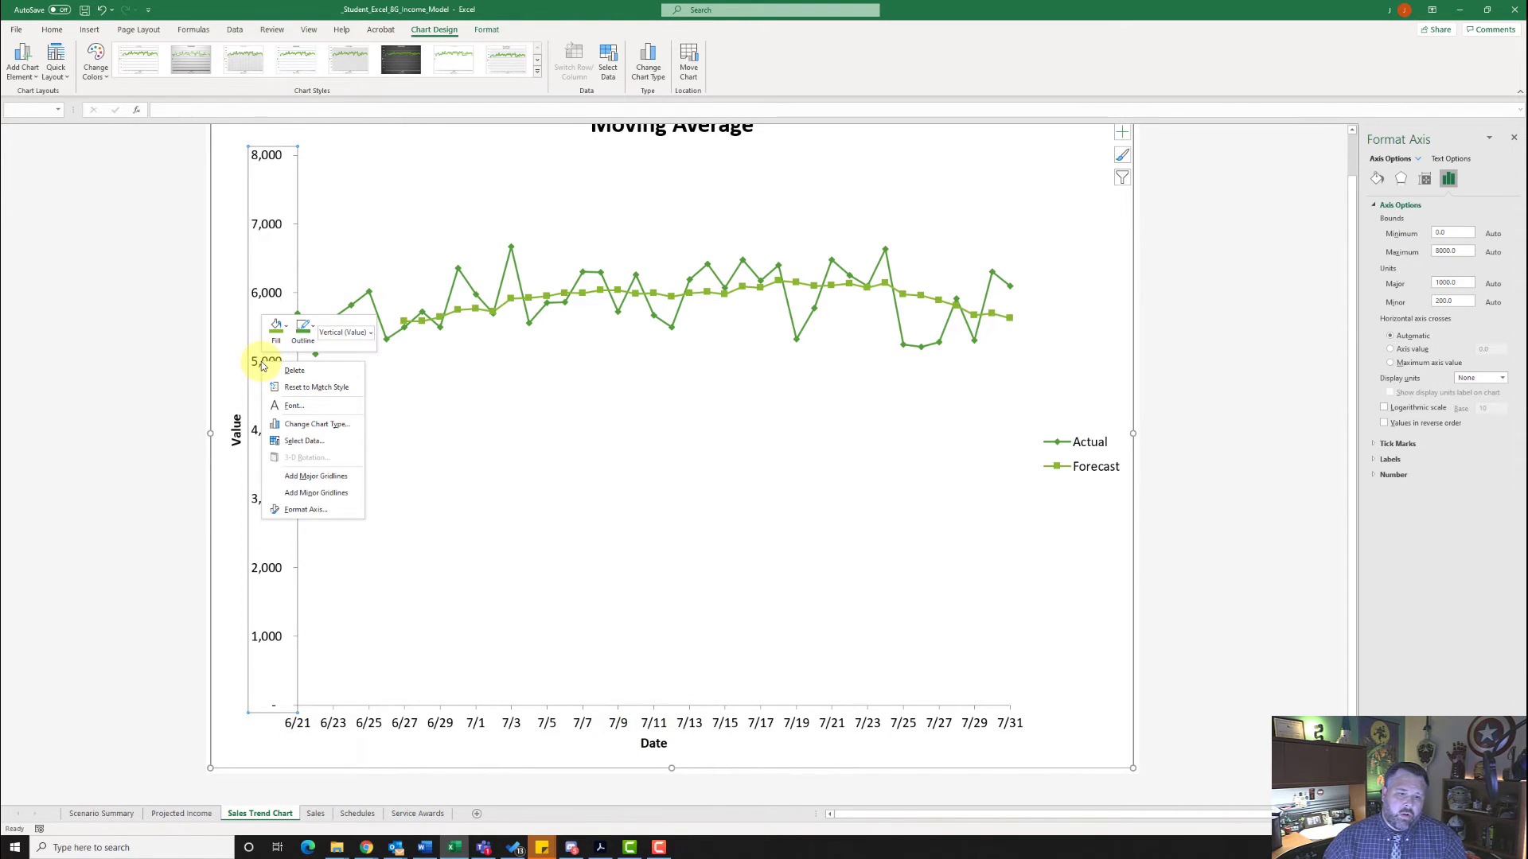
{"action": "left_click", "coordinate": [304, 512]}
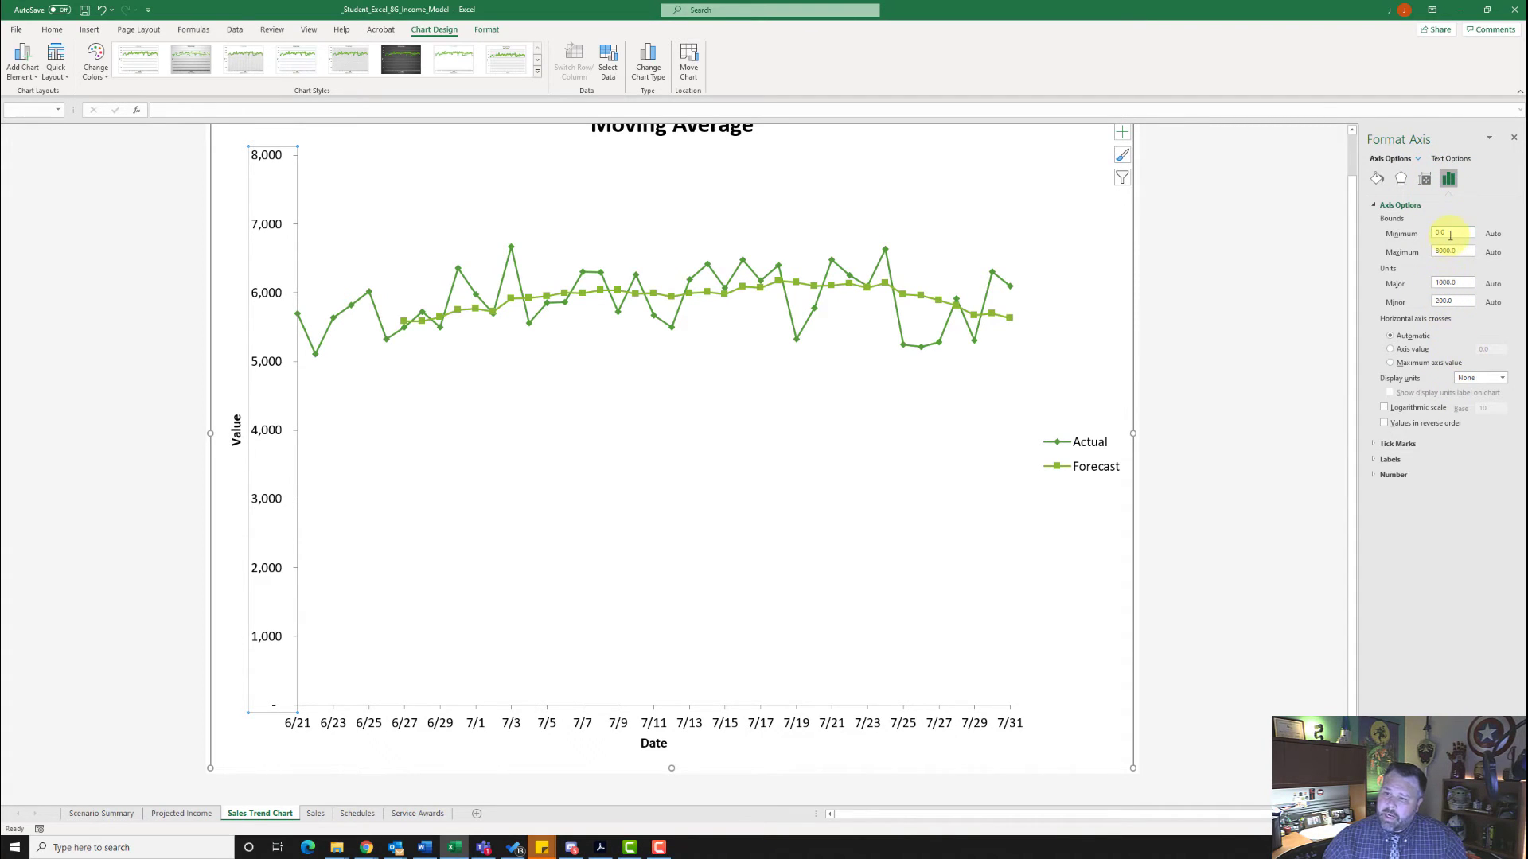
{"action": "left_click_drag", "start_coordinate": [1439, 235], "coordinate": [1414, 244]}
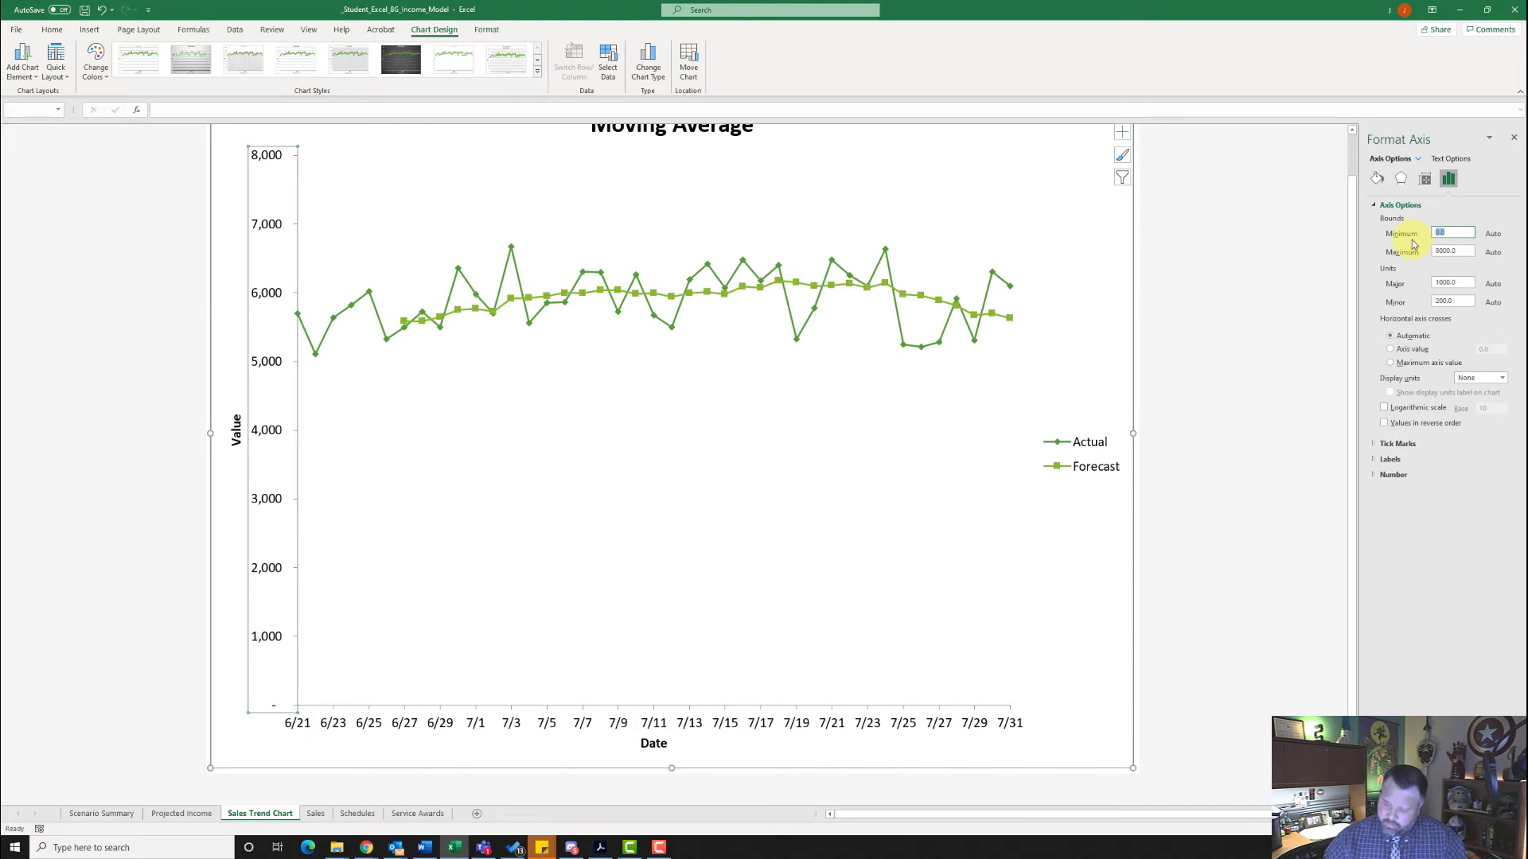
{"action": "type", "text": "4000"}
{"action": "key", "text": "Return"}
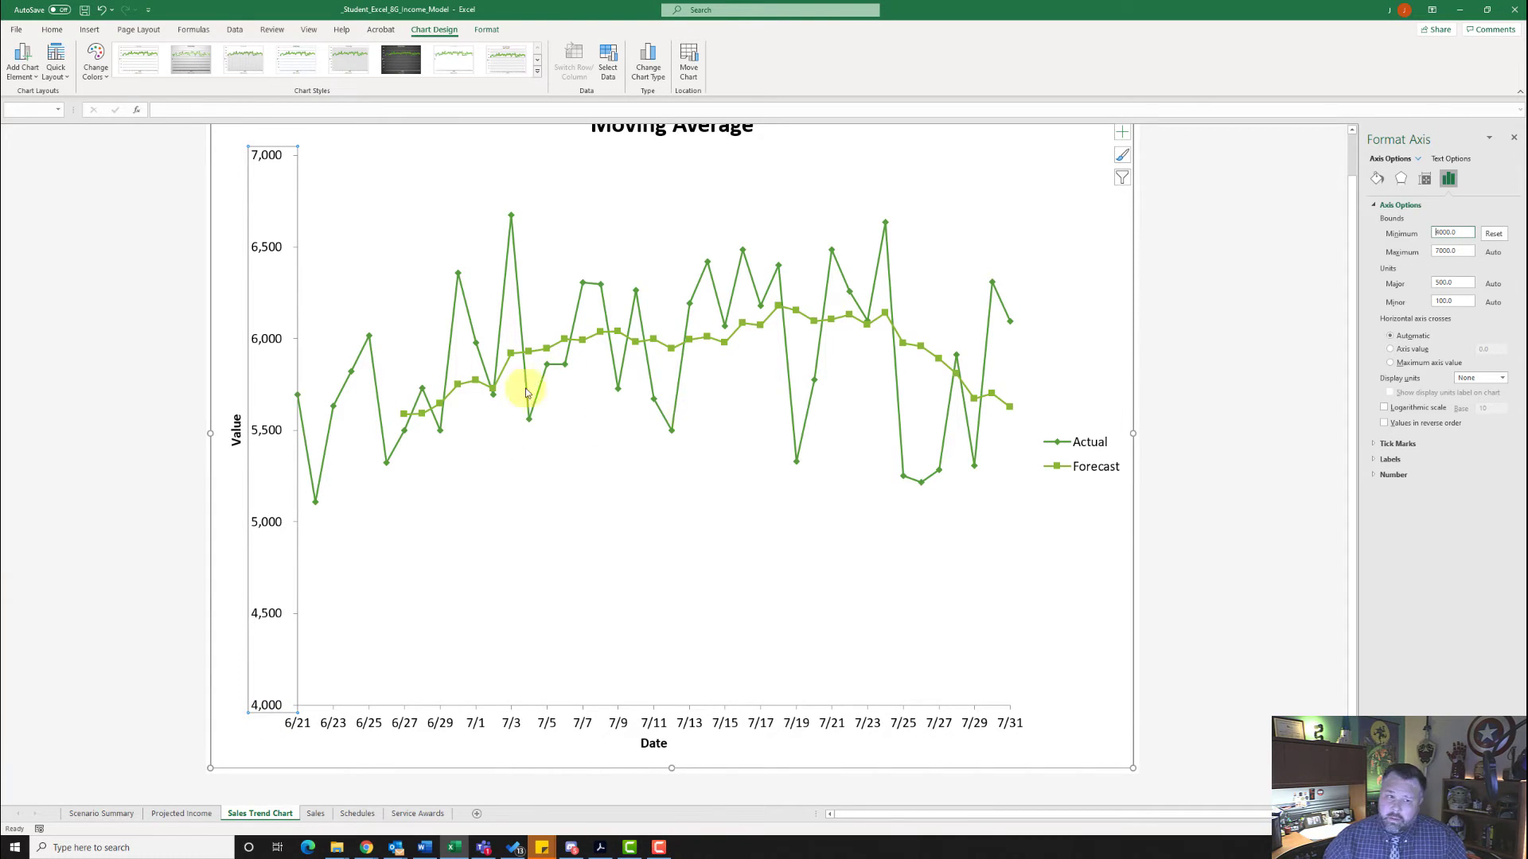
- Add a custom footer to the Sales Trend Chart sheet with the file name in the left section
{"action": "scroll", "coordinate": [525, 392], "scroll_direction": "up", "scroll_amount": 1}
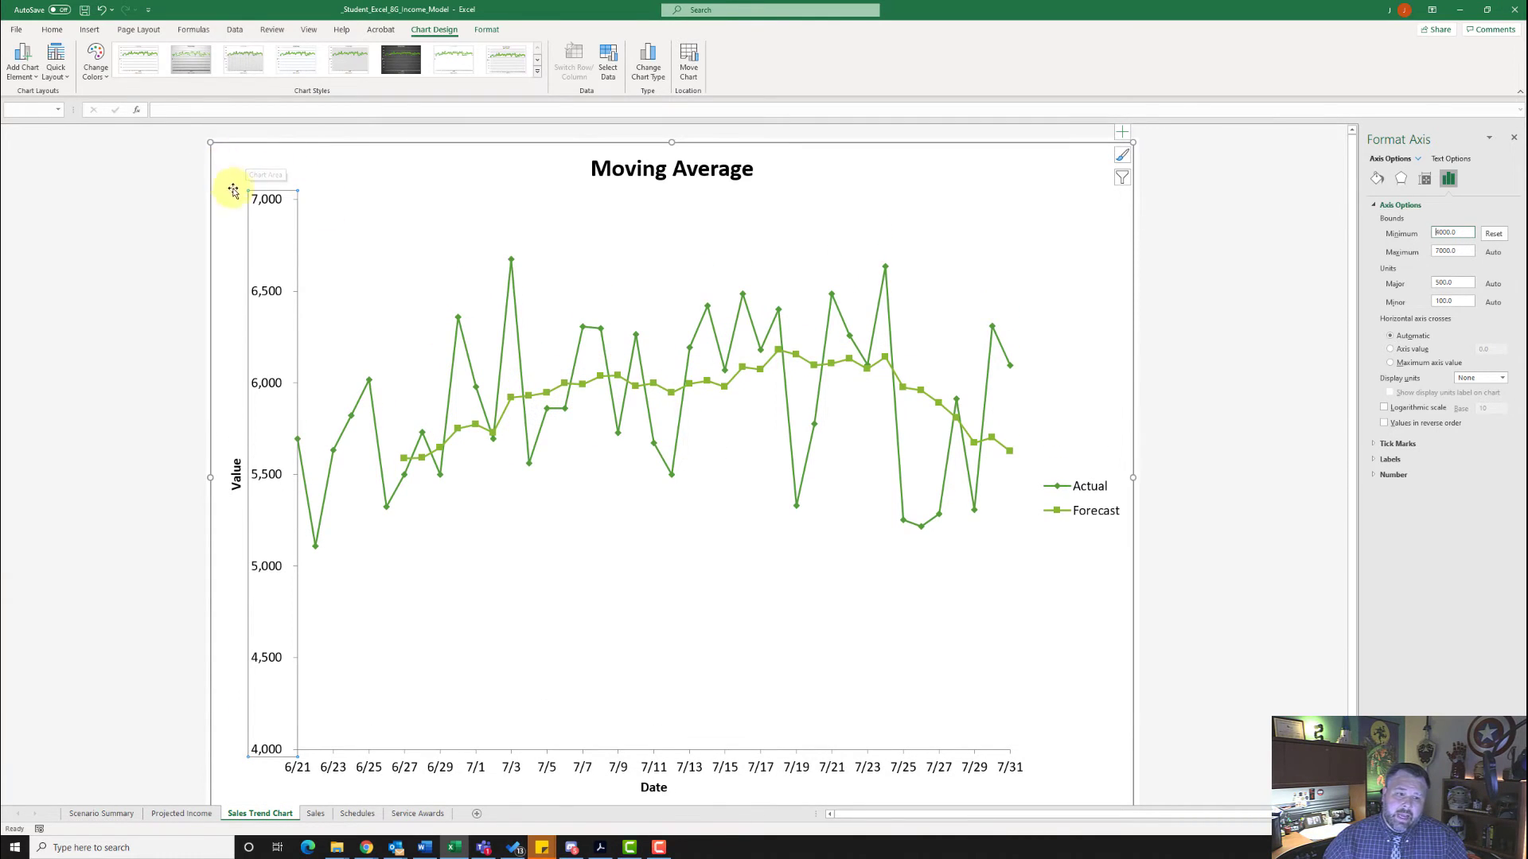
{"action": "left_click", "coordinate": [119, 208]}
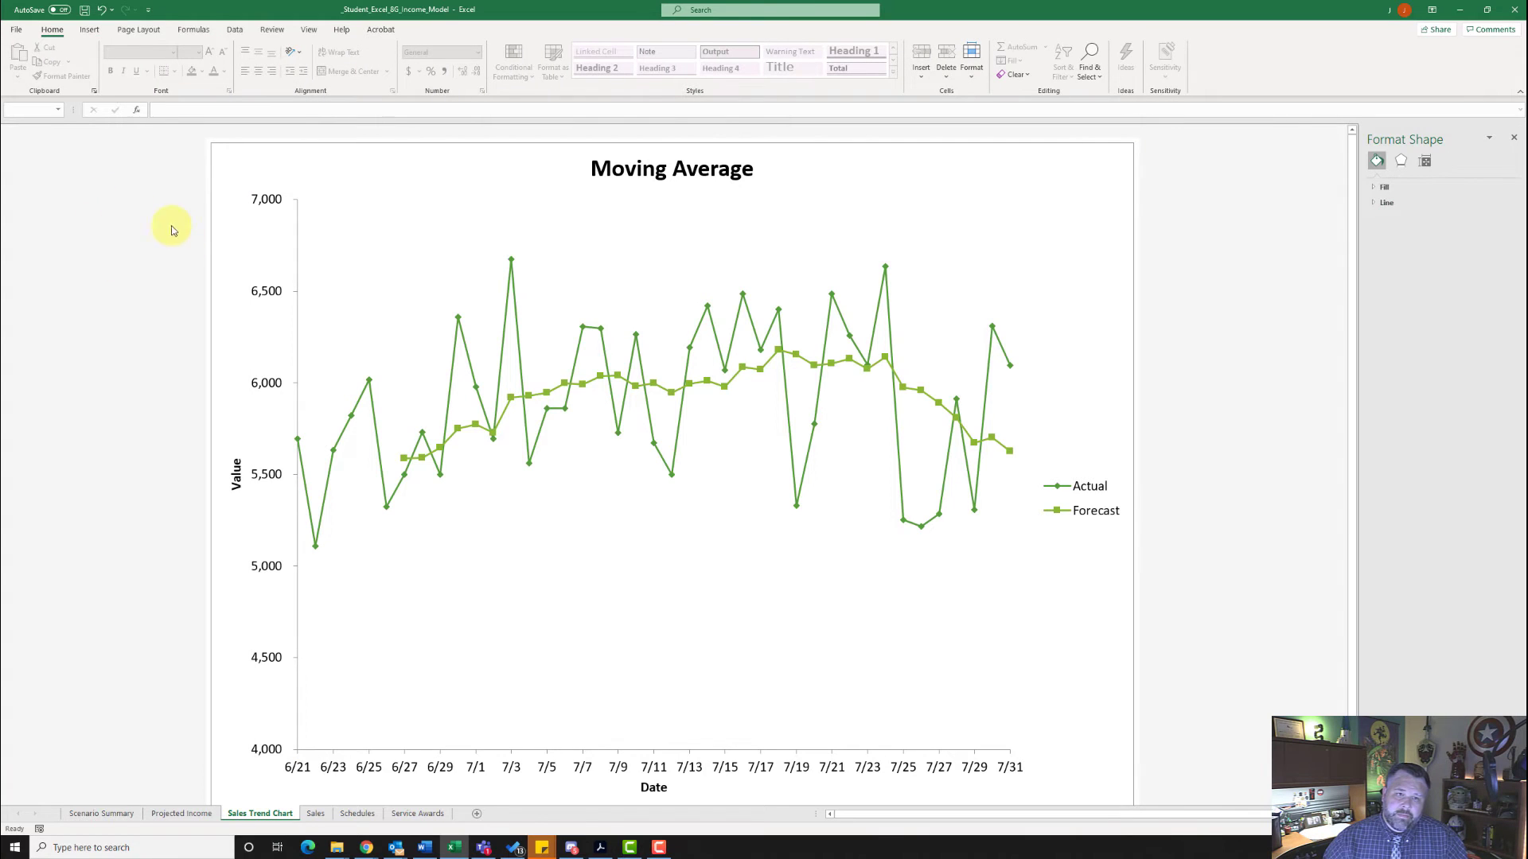
{"action": "left_click", "coordinate": [137, 31]}
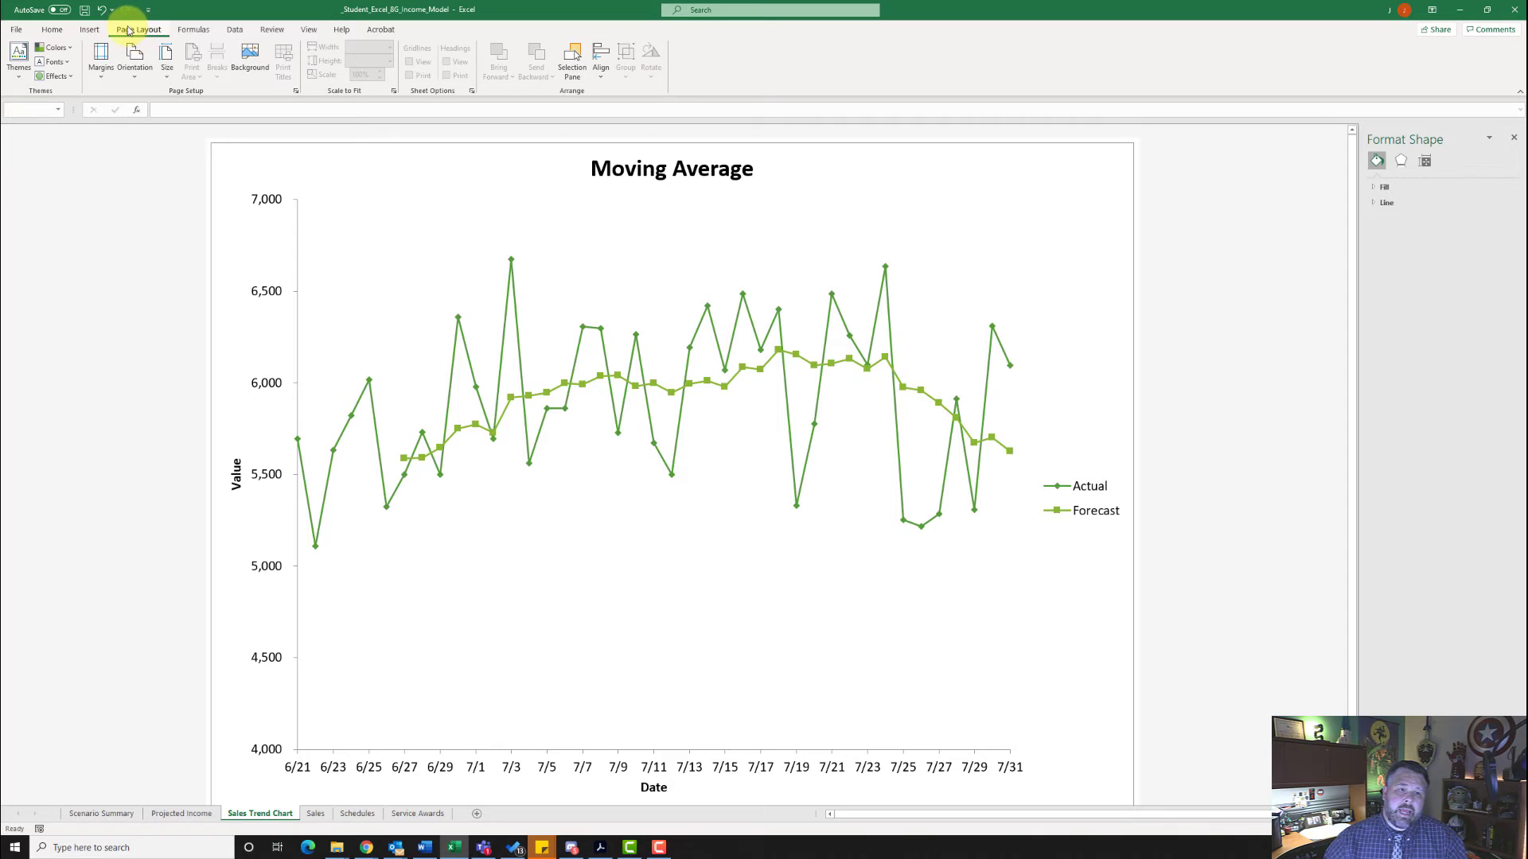
{"action": "left_click", "coordinate": [296, 91]}
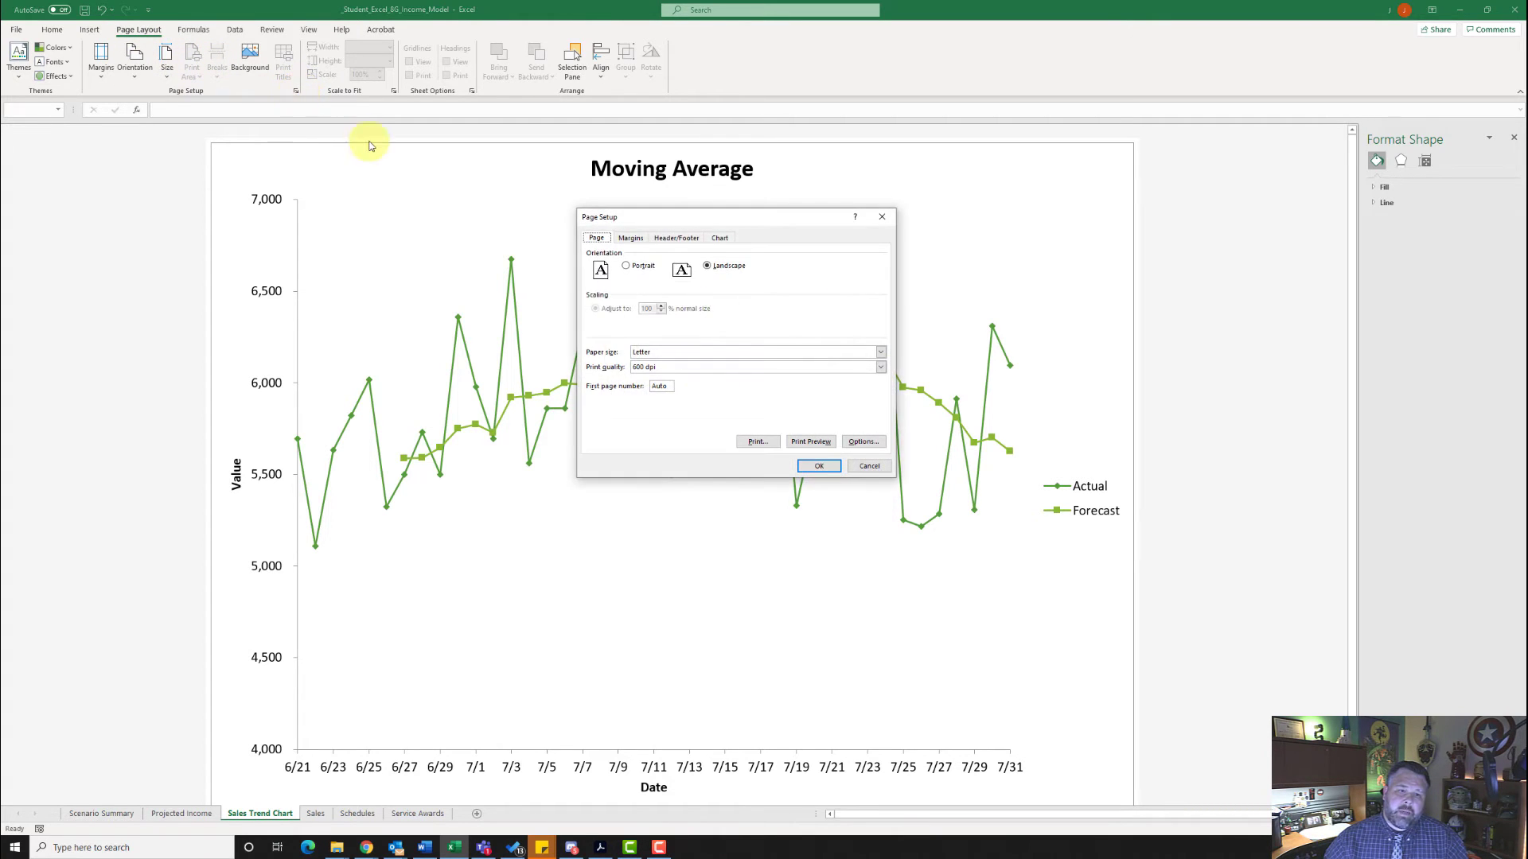
{"action": "left_click", "coordinate": [677, 238]}
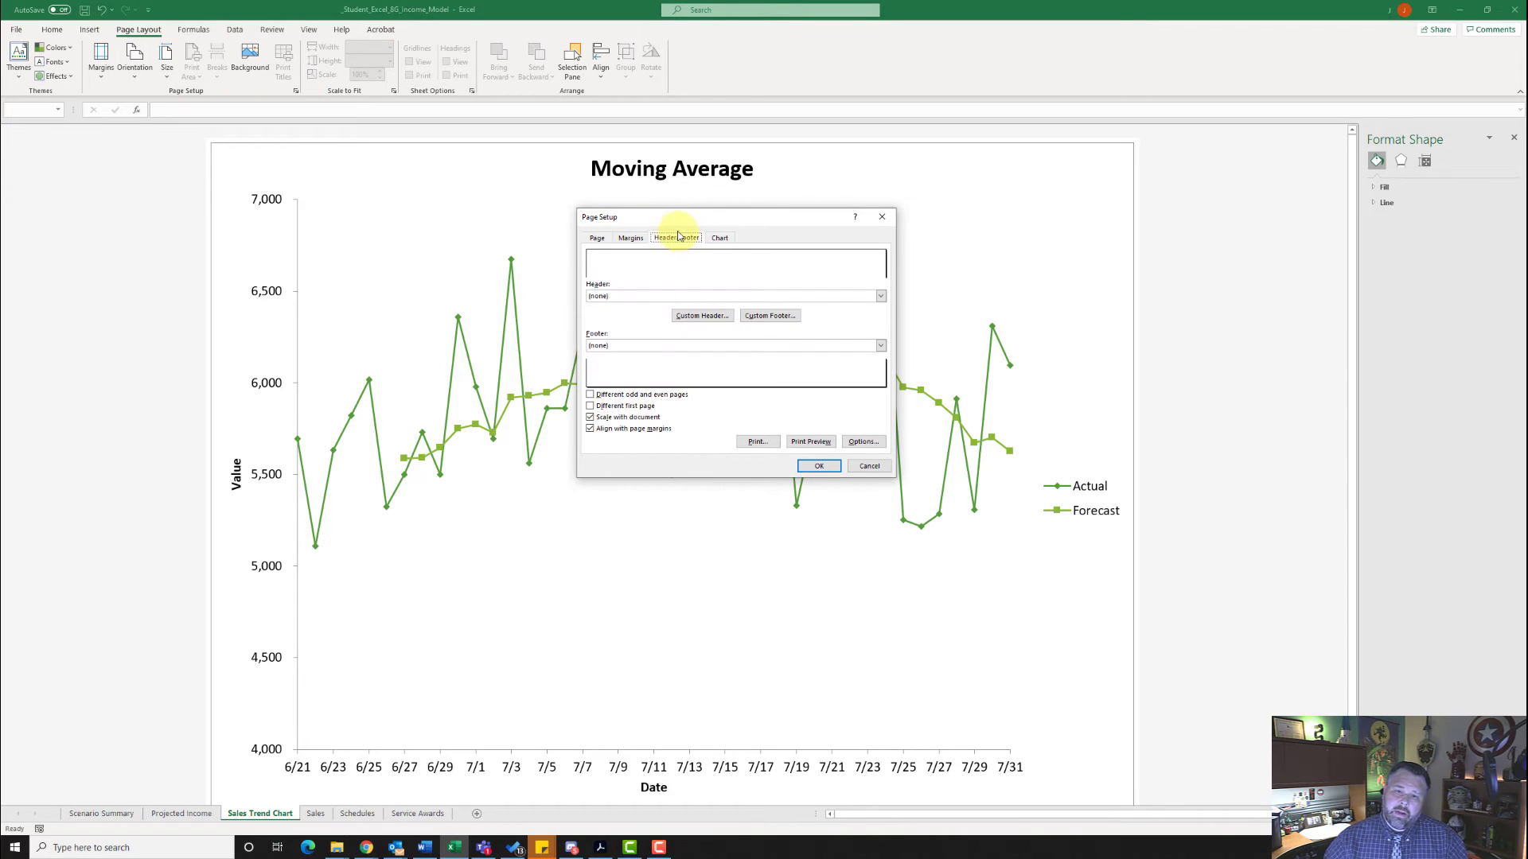
{"action": "left_click", "coordinate": [769, 315]}
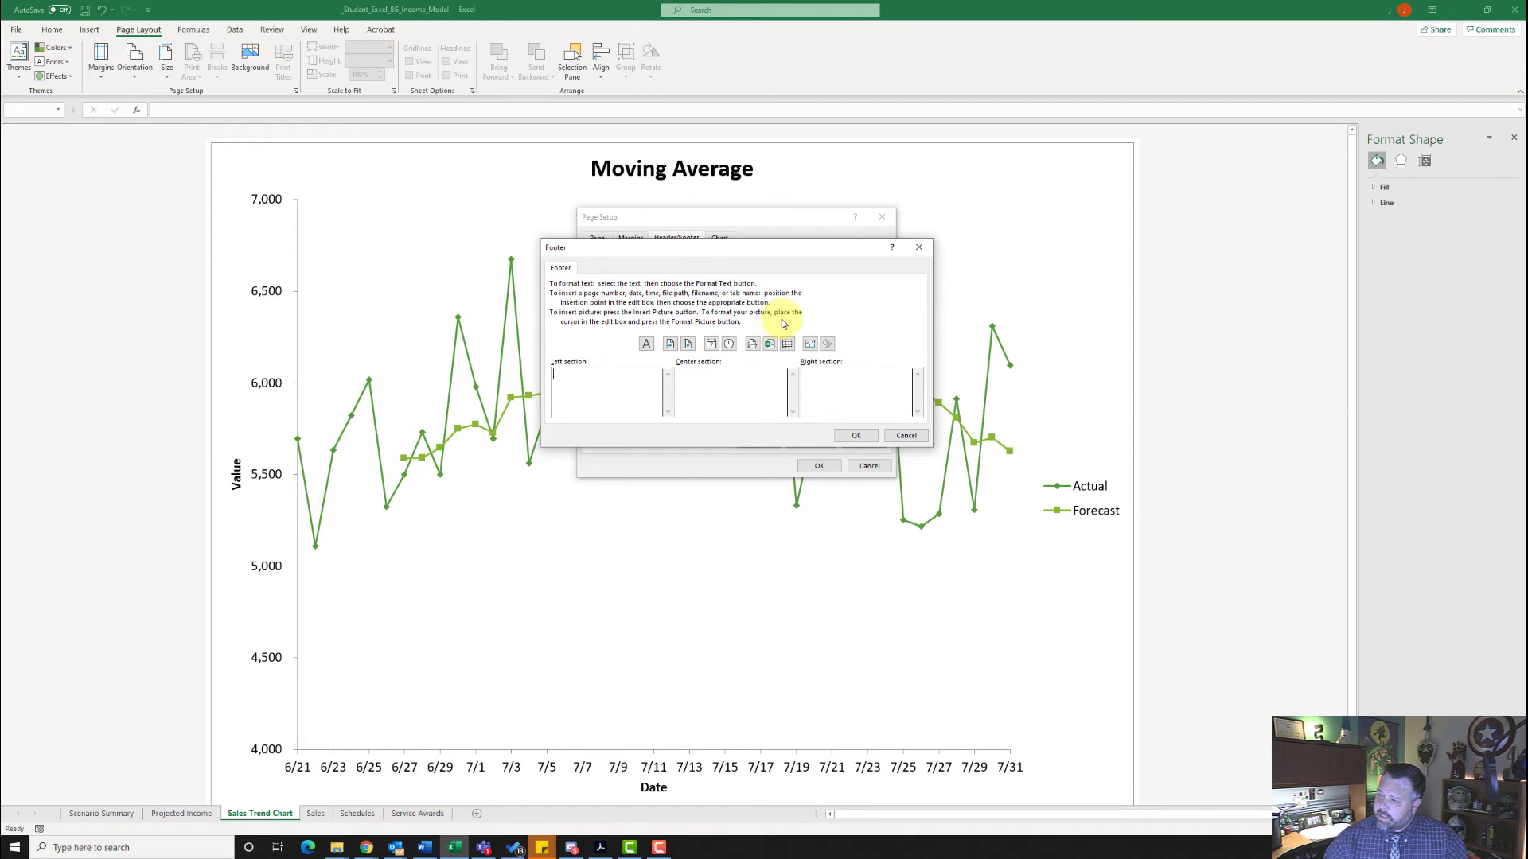
{"action": "left_click", "coordinate": [596, 385]}
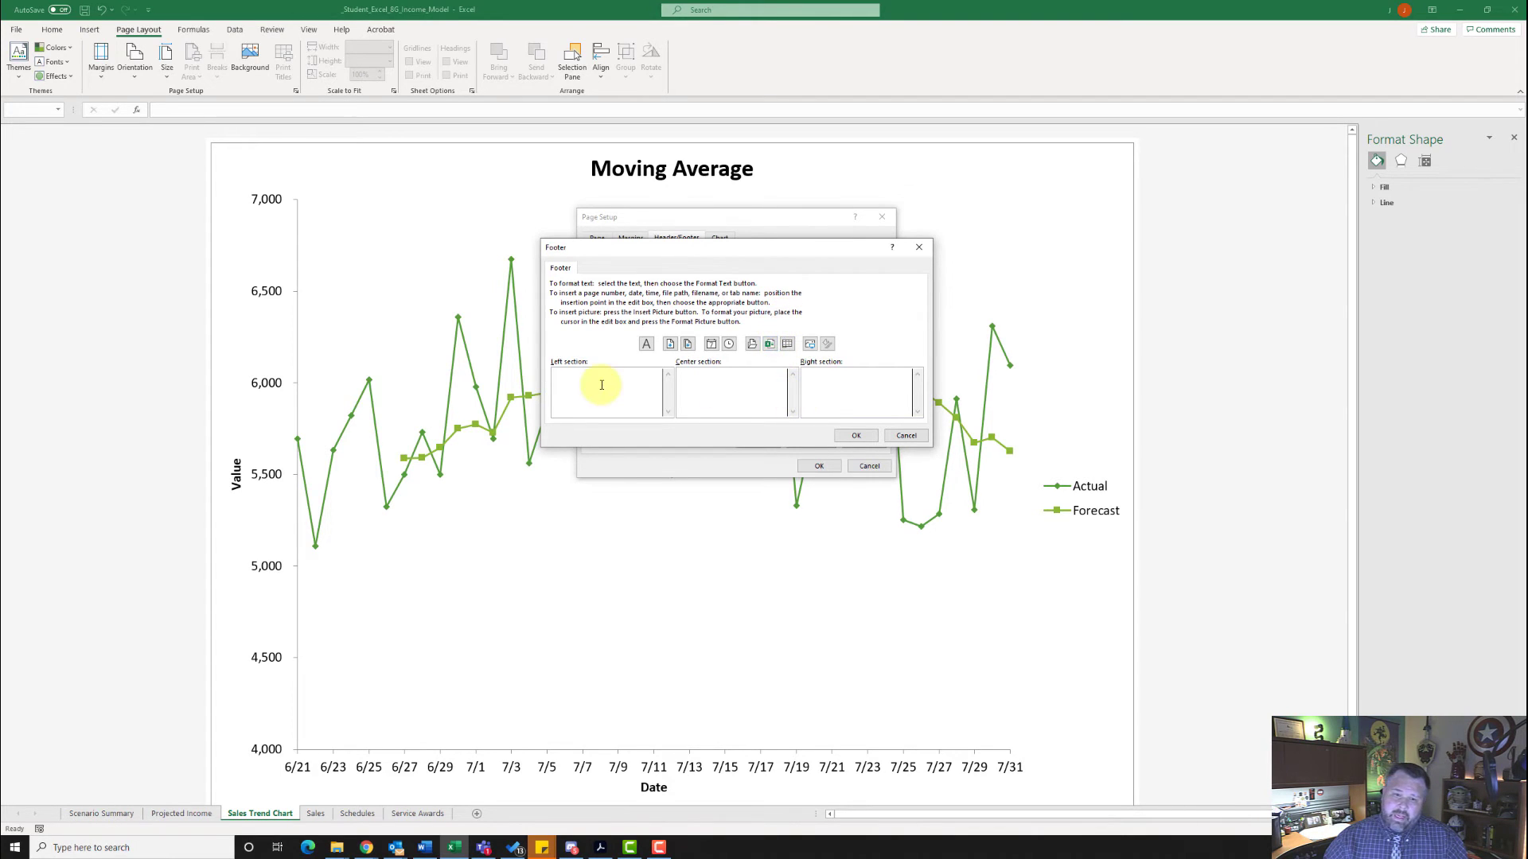
{"action": "left_click", "coordinate": [771, 346]}
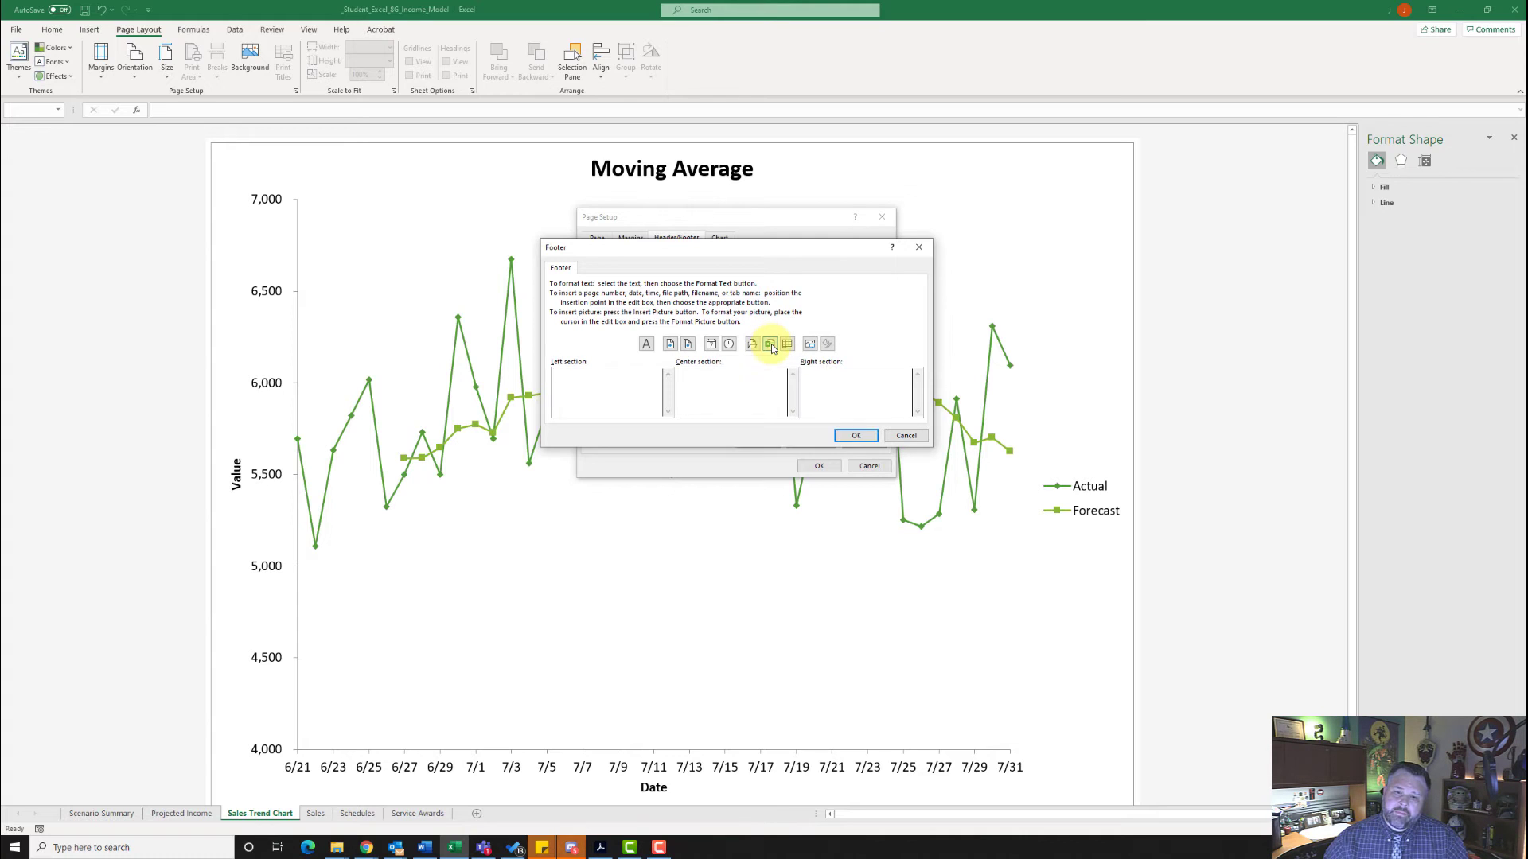
{"action": "left_click", "coordinate": [856, 437]}
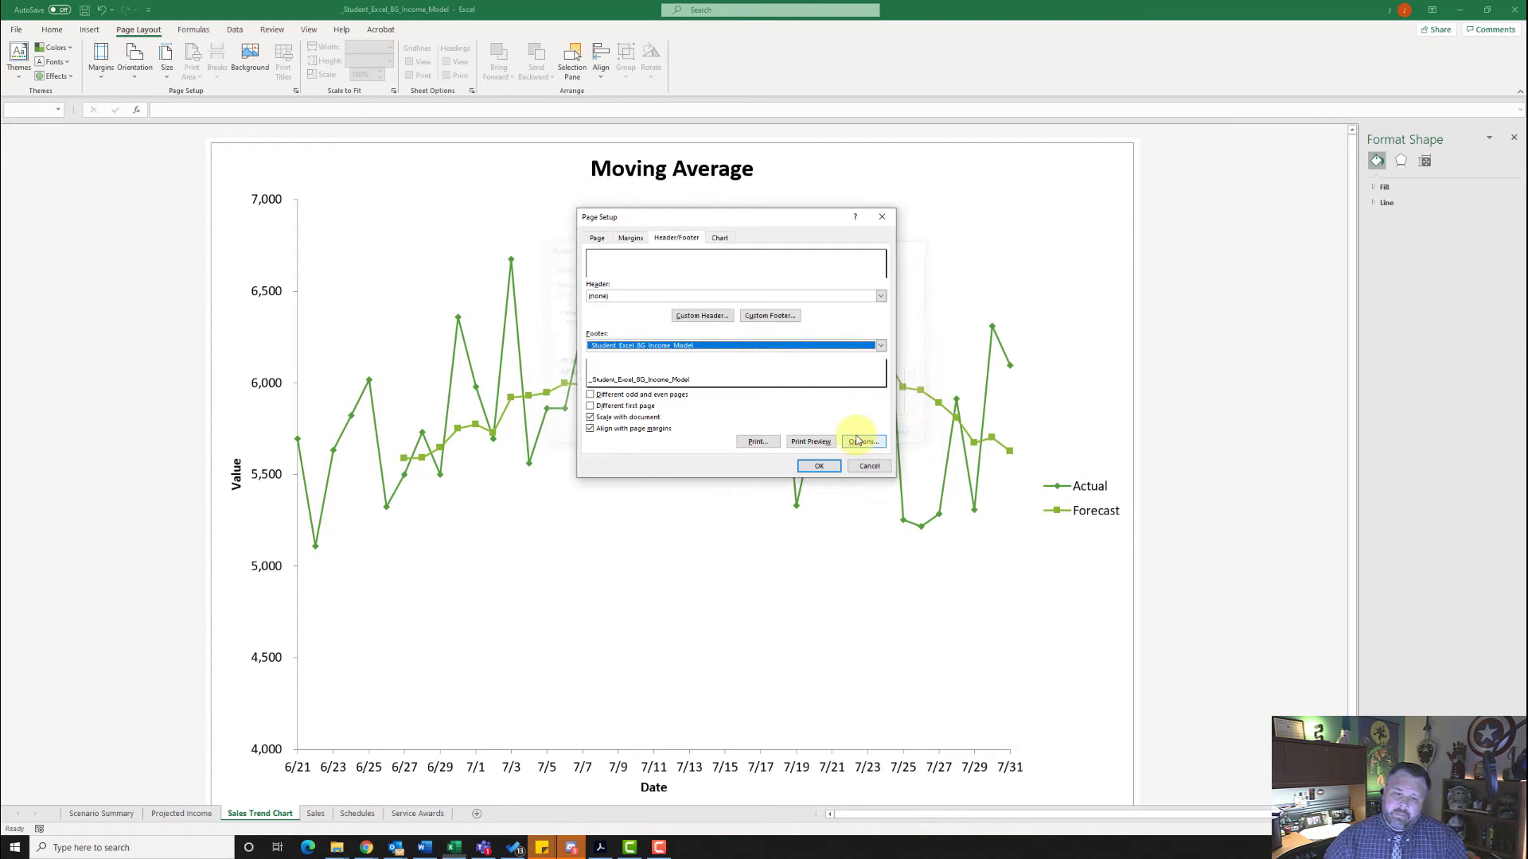
{"action": "left_click", "coordinate": [821, 467]}
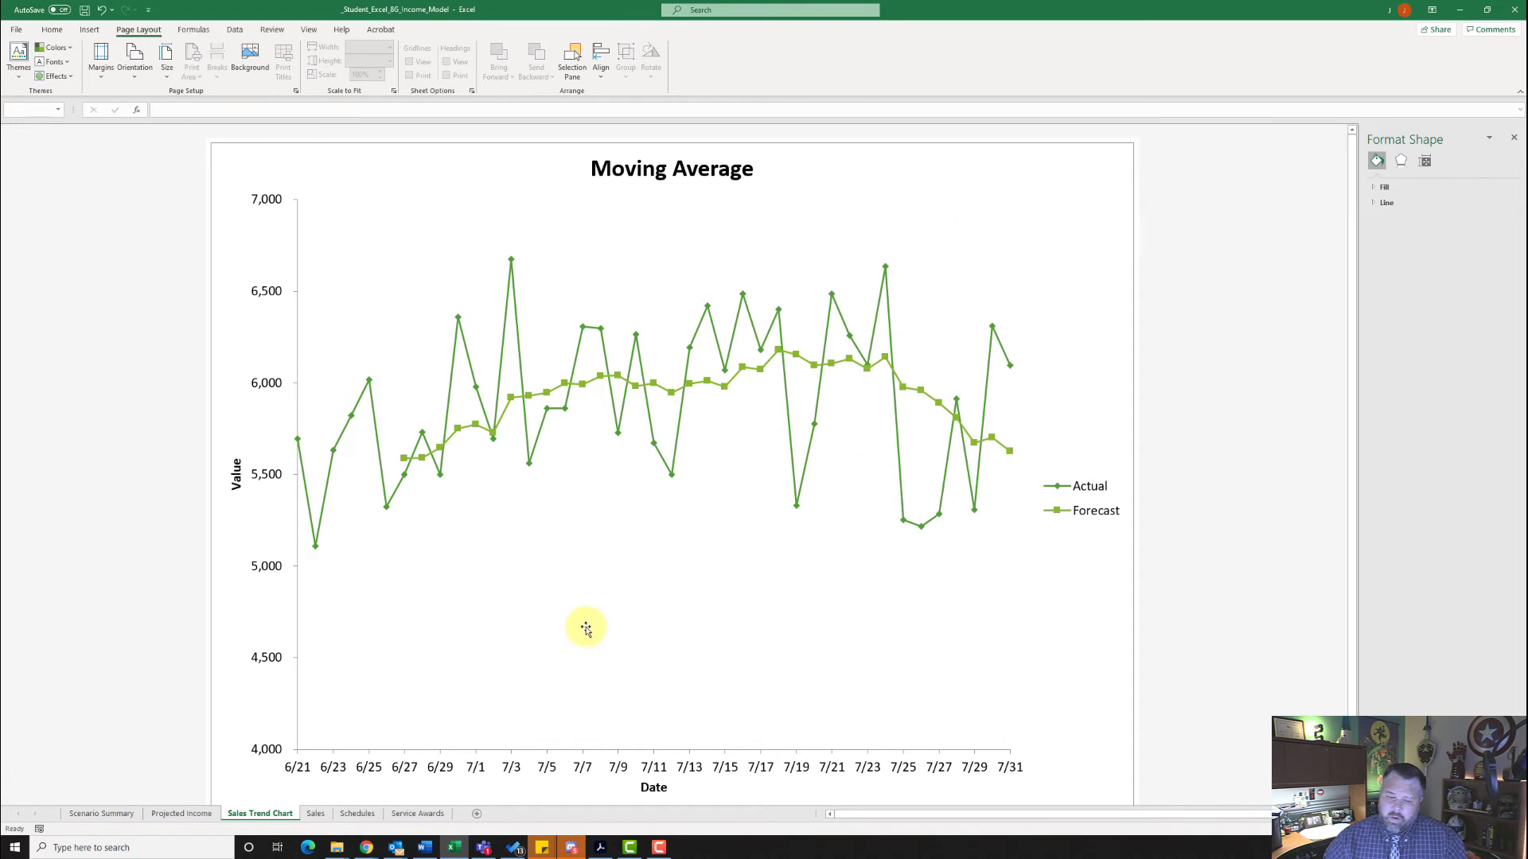
- On the Schedules sheet, search for the COUNTIFS function and insert it in cell F3
{"action": "left_click", "coordinate": [357, 813]}
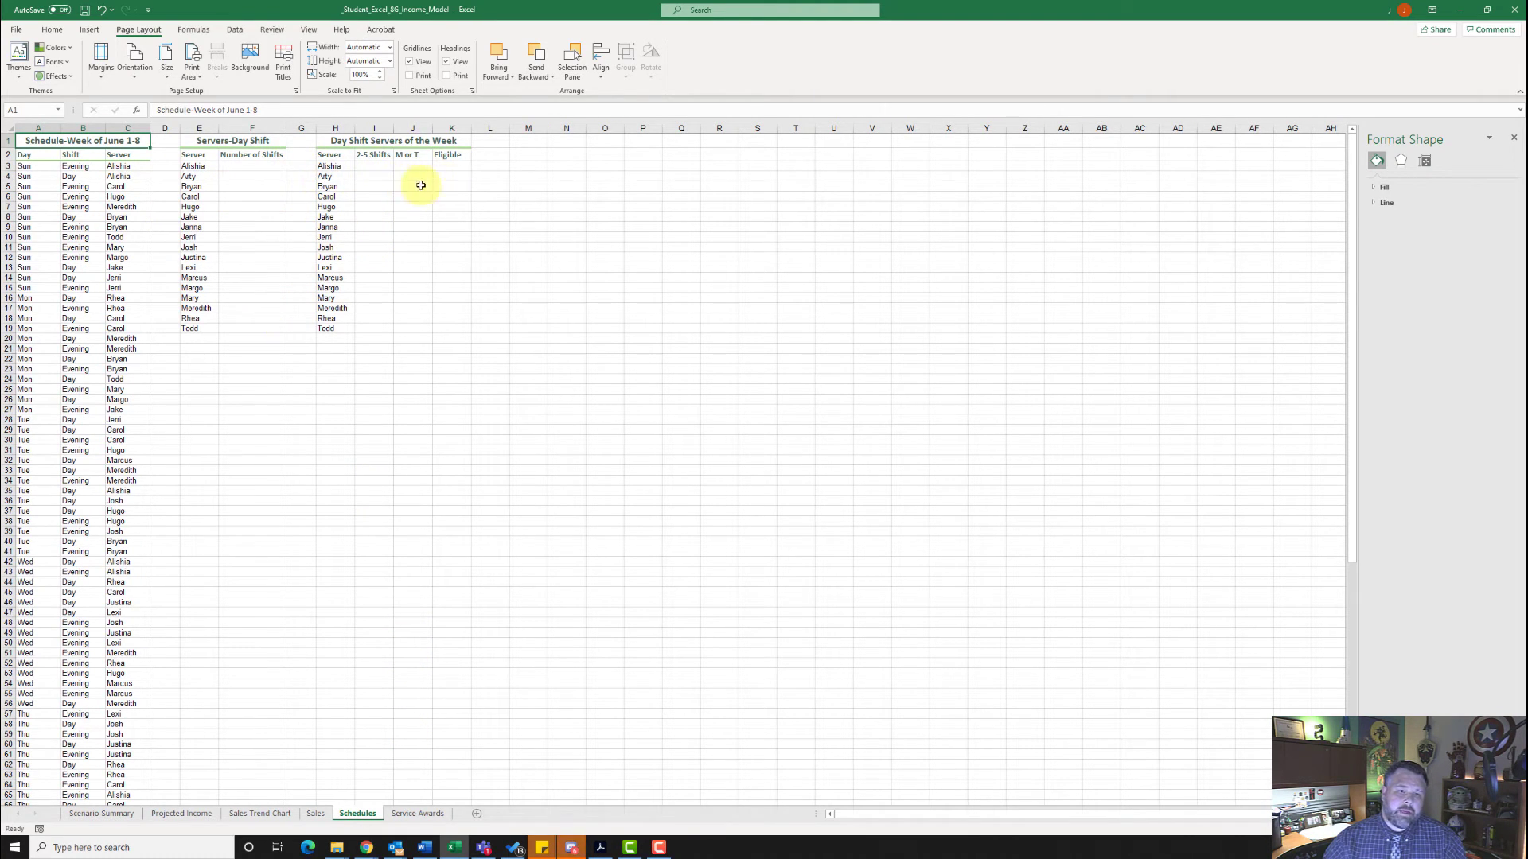
{"action": "left_click", "coordinate": [247, 165]}
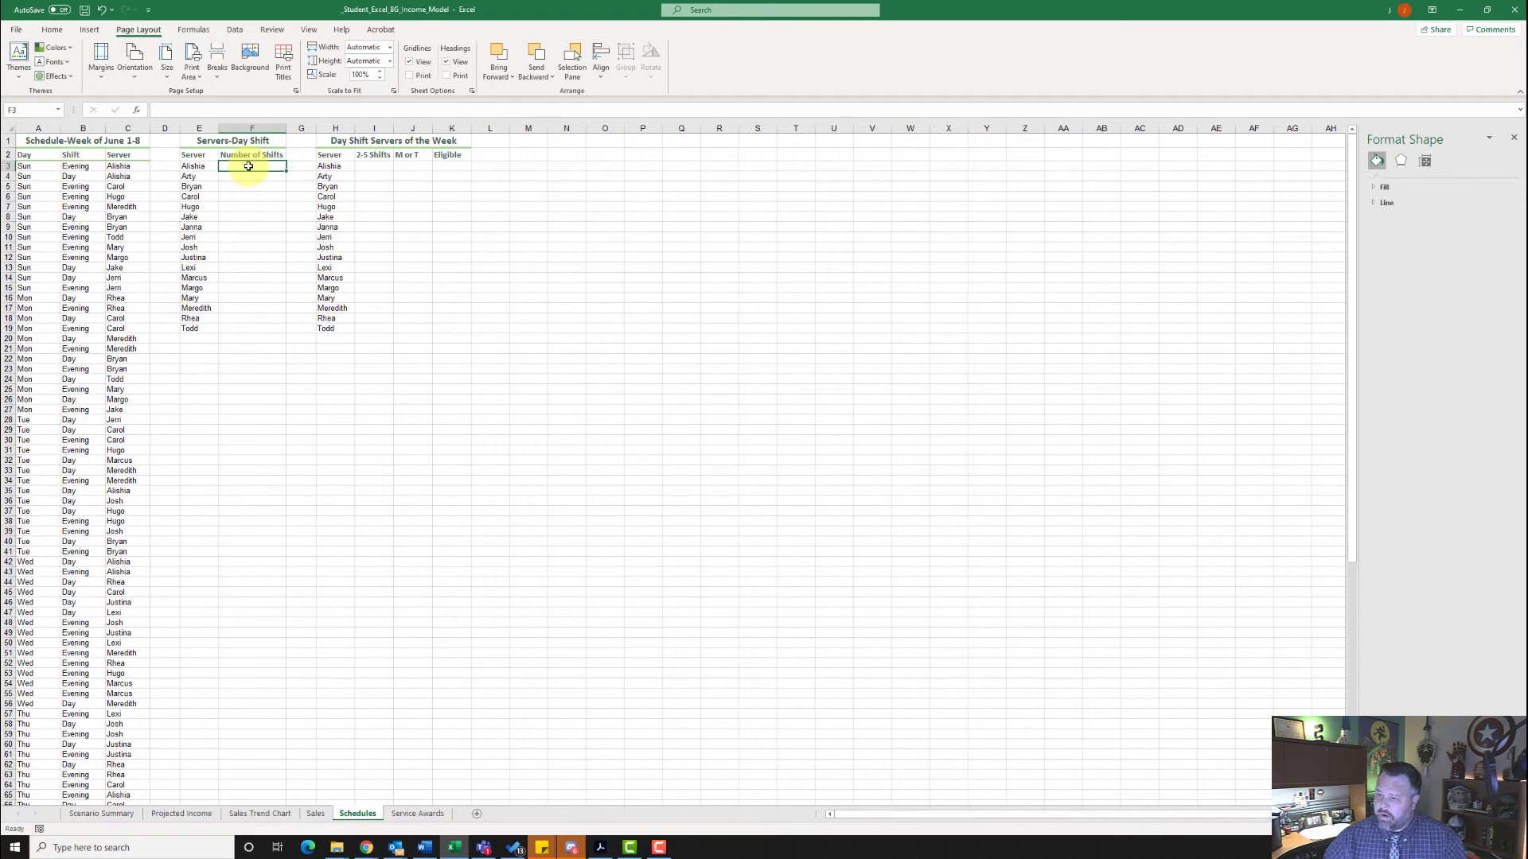
{"action": "left_click", "coordinate": [138, 111]}
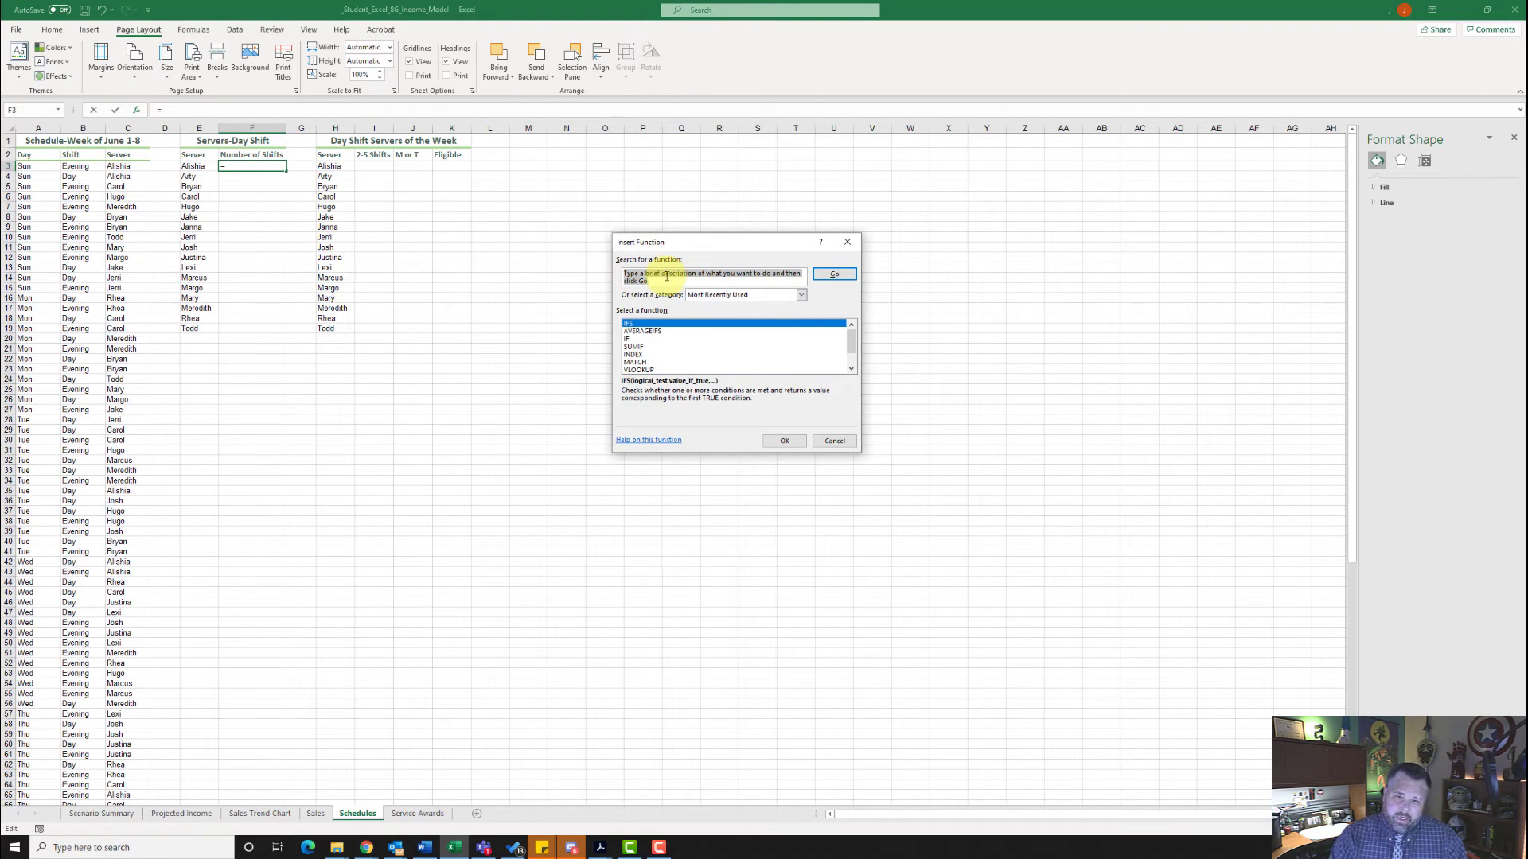
{"action": "type", "text": "count"}
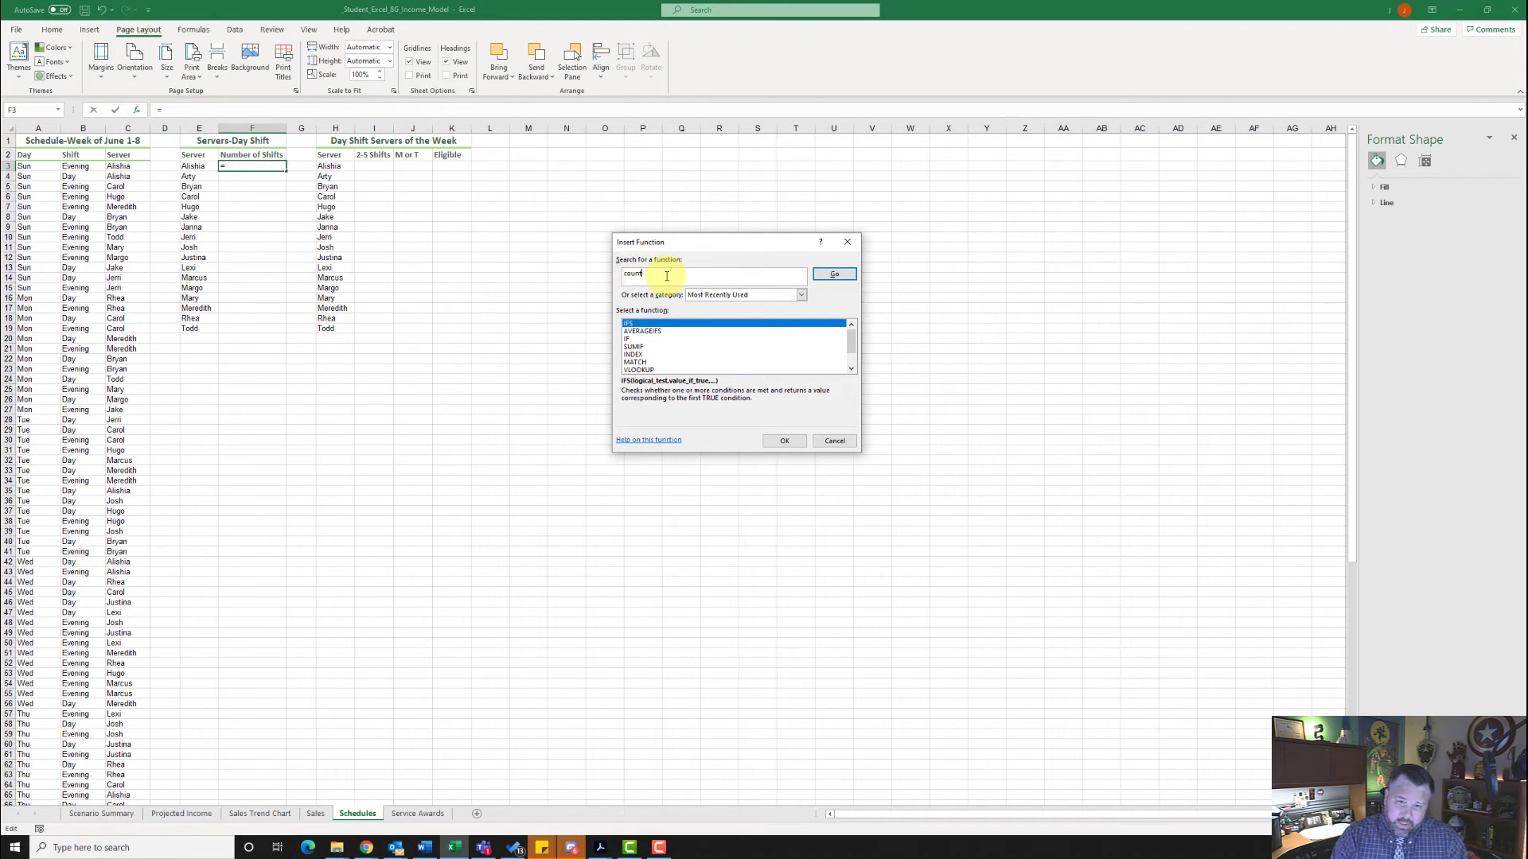
{"action": "type", "text": "ifs"}
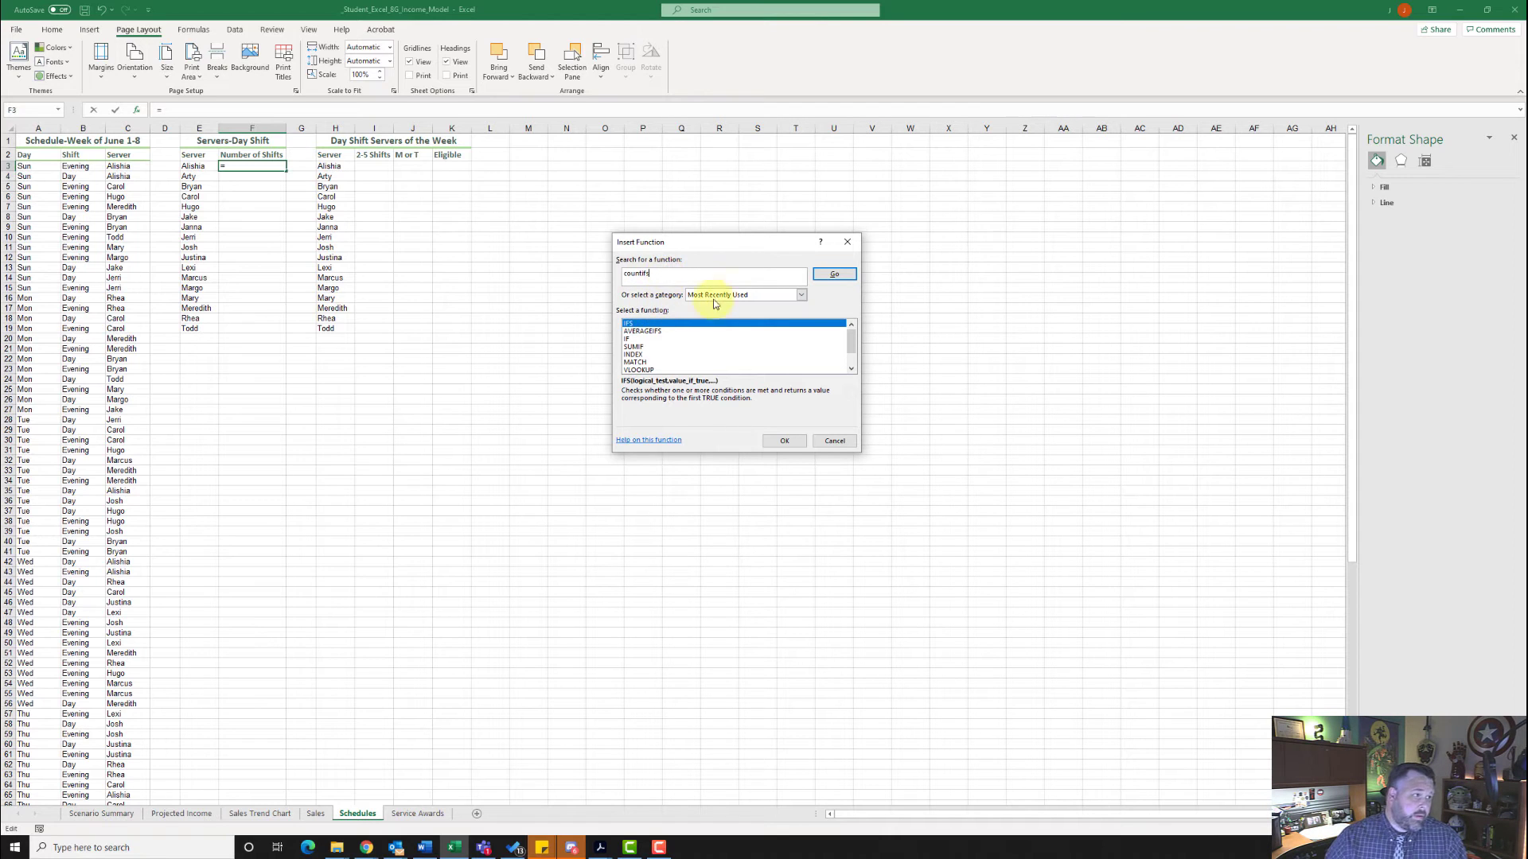
{"action": "left_click", "coordinate": [822, 276]}
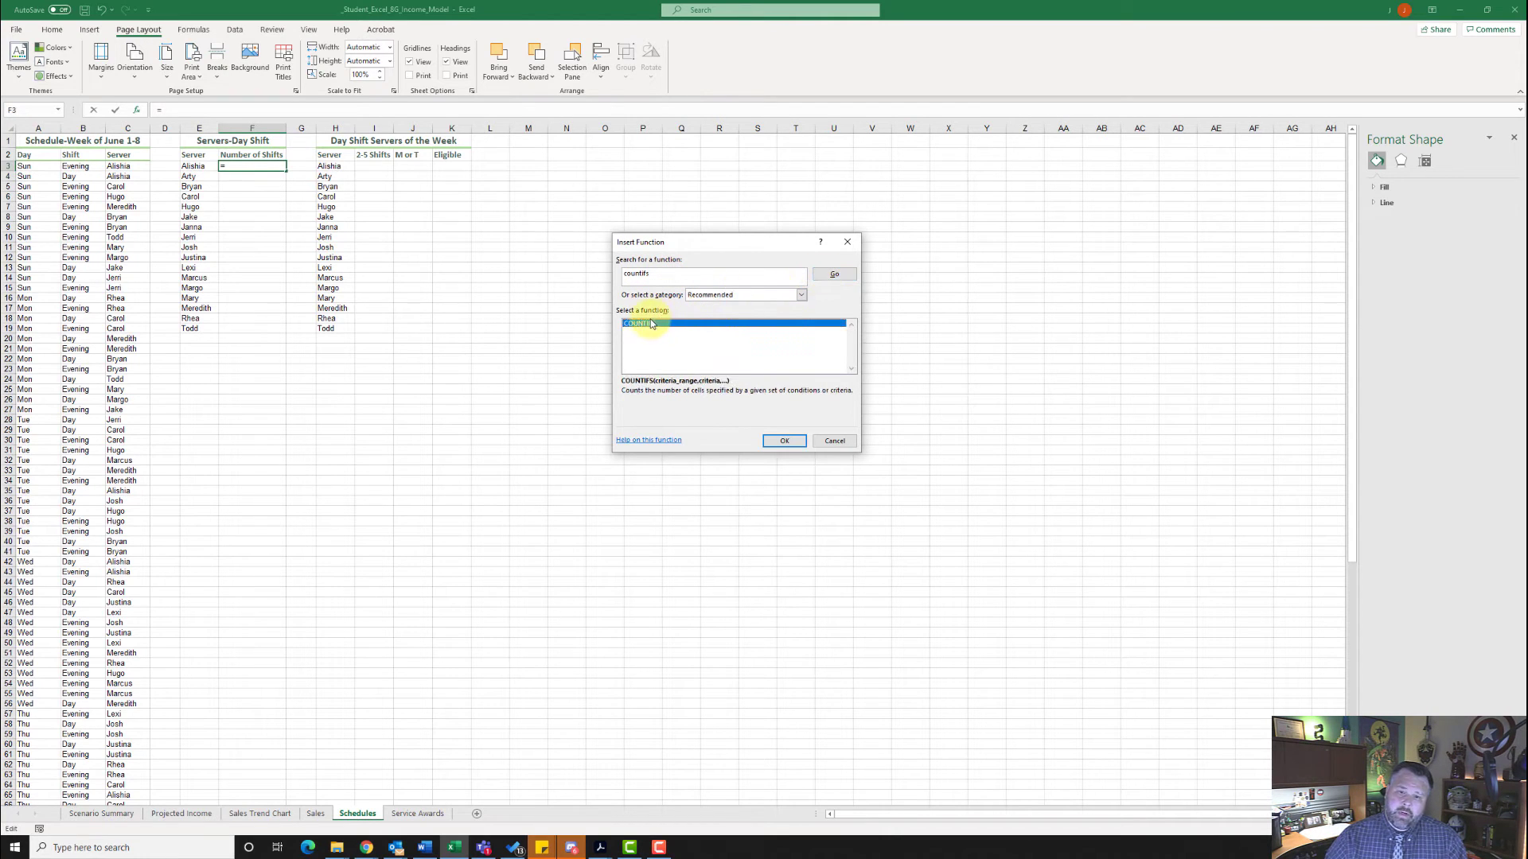
{"action": "left_click", "coordinate": [784, 441]}
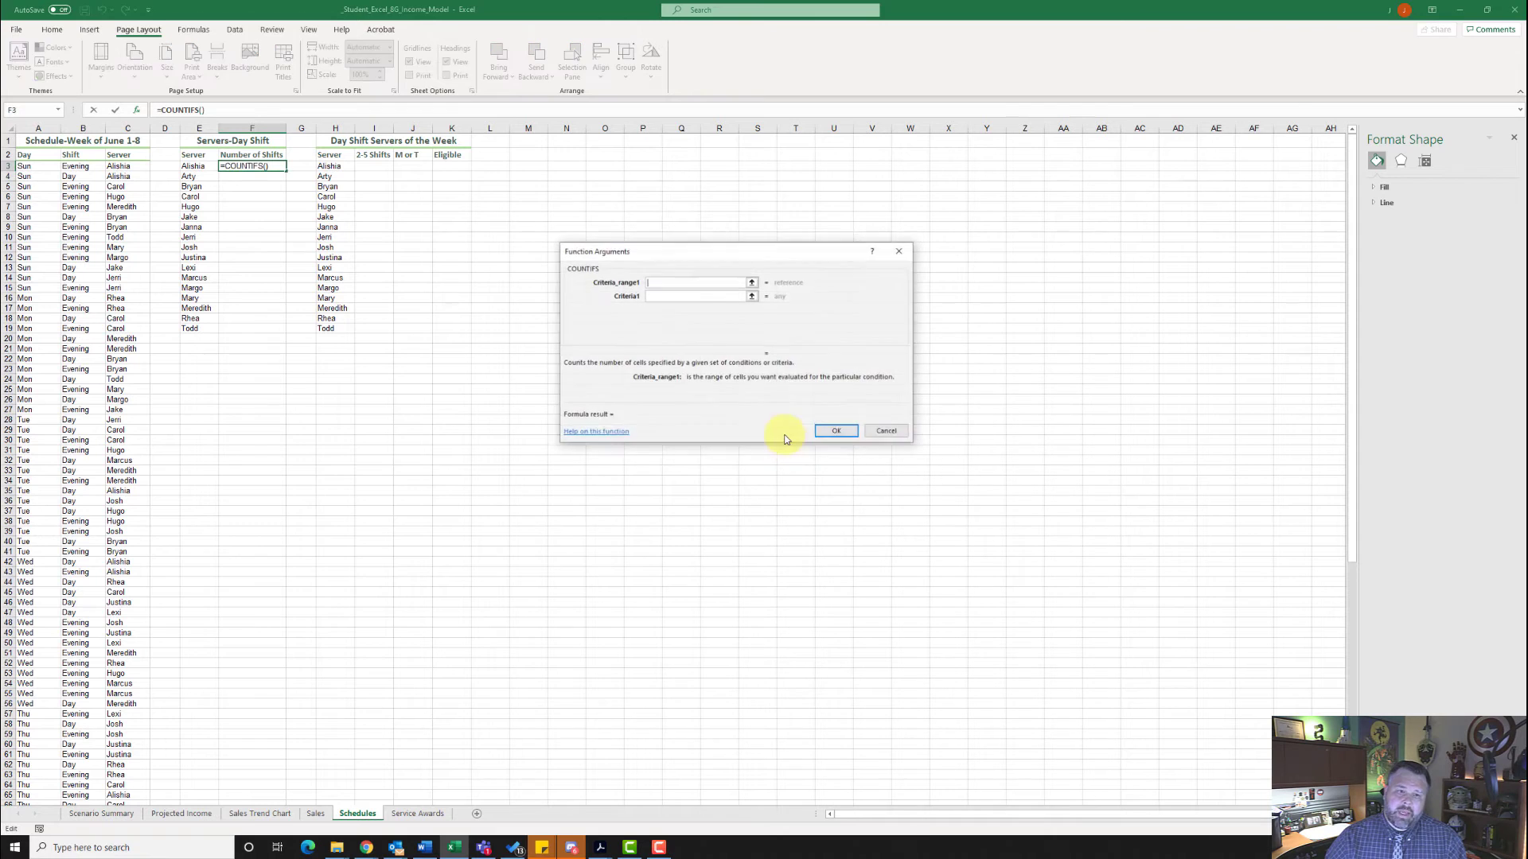
- Complete the COUNTIFS in F3 with SERVER matching E3 and SHIFT matching "Day", and fill it down through F19
{"action": "left_click", "coordinate": [681, 285]}
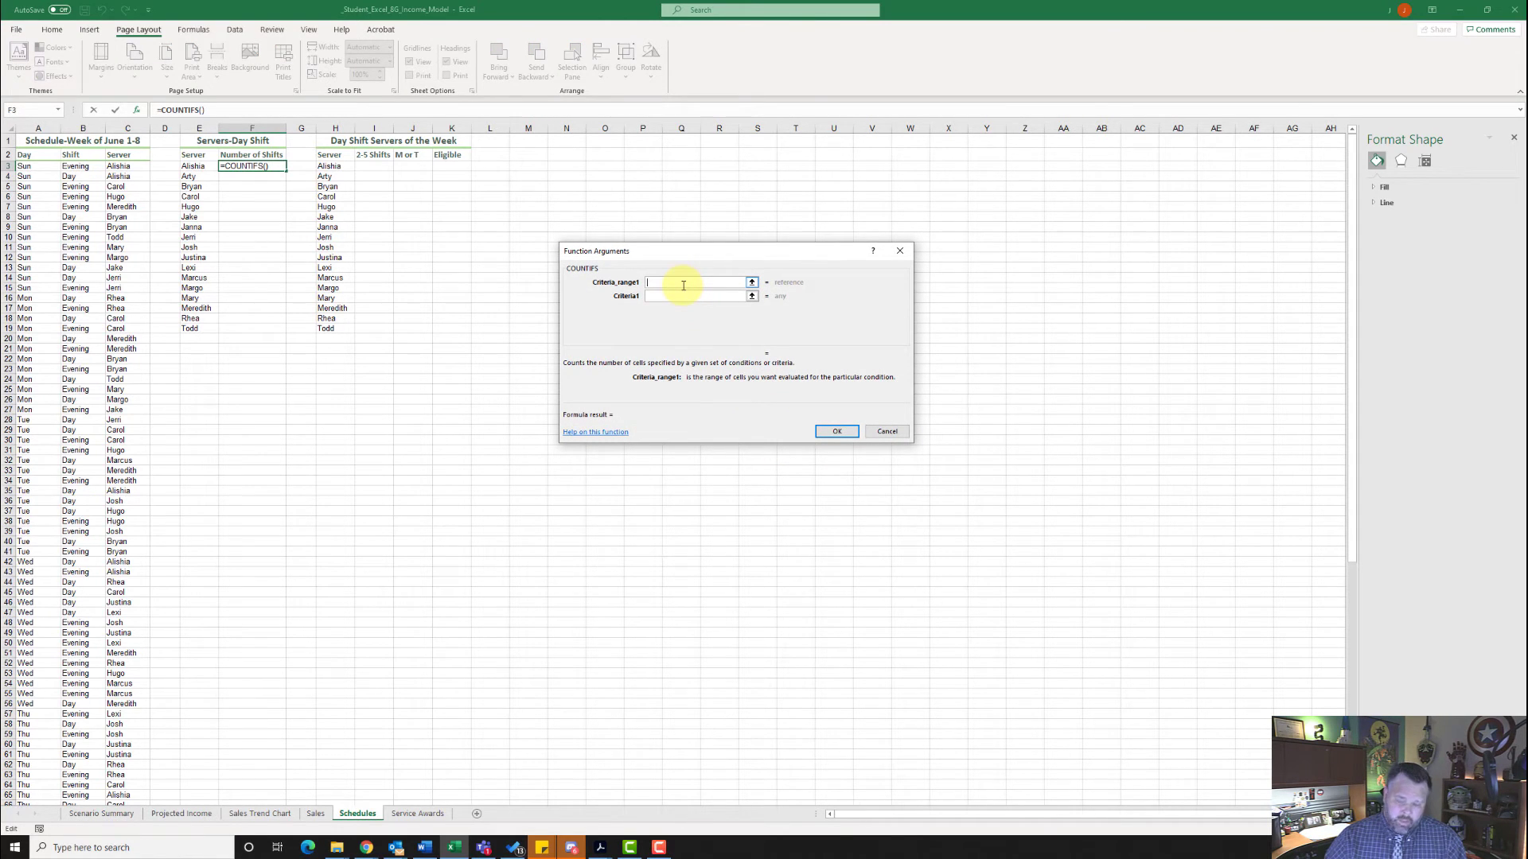
{"action": "type", "text": "SERVER"}
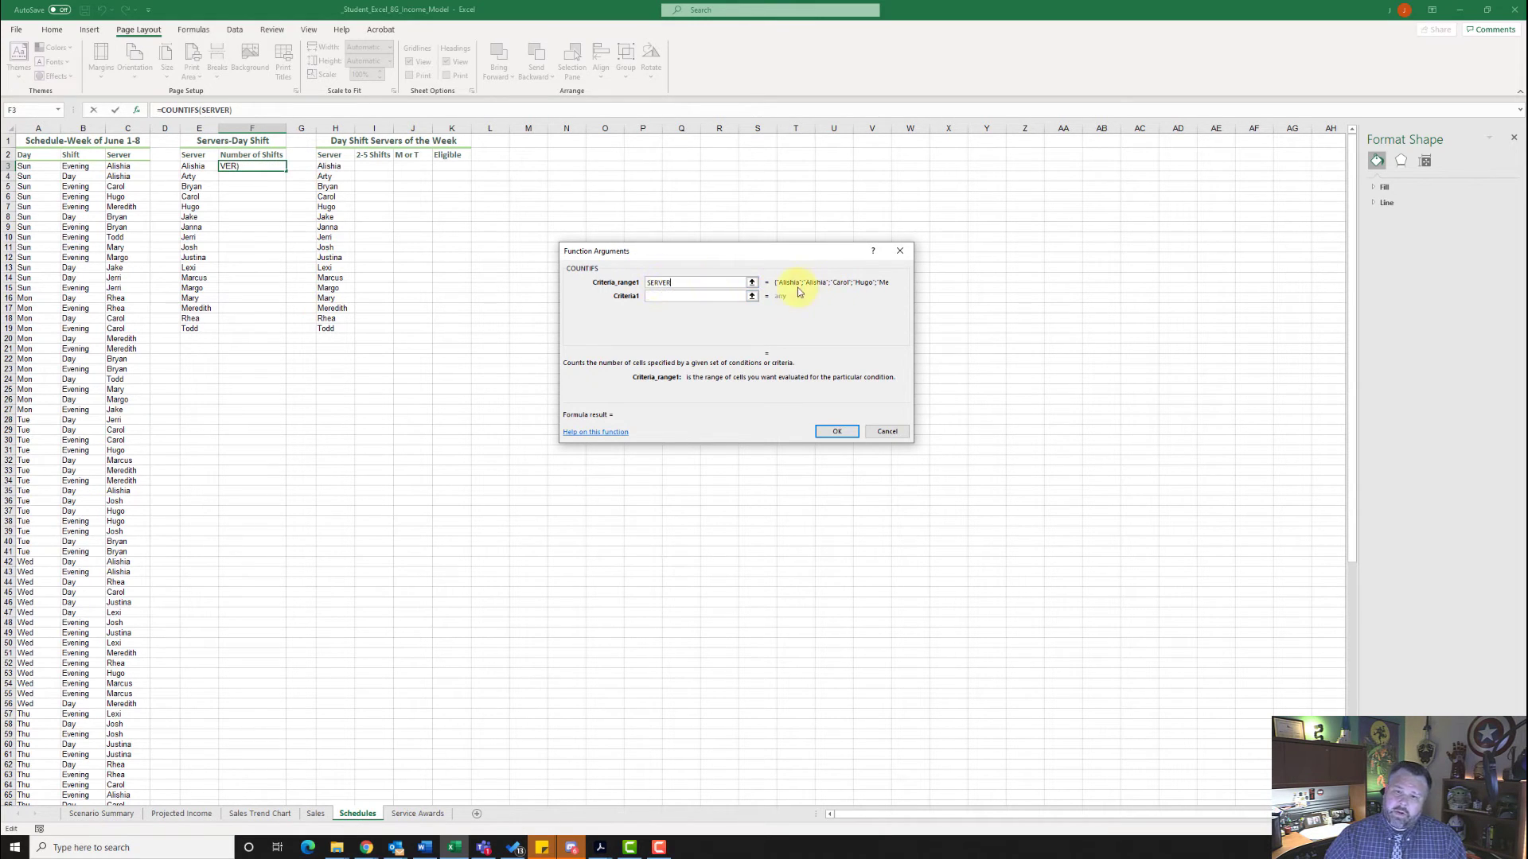
{"action": "left_click", "coordinate": [691, 297]}
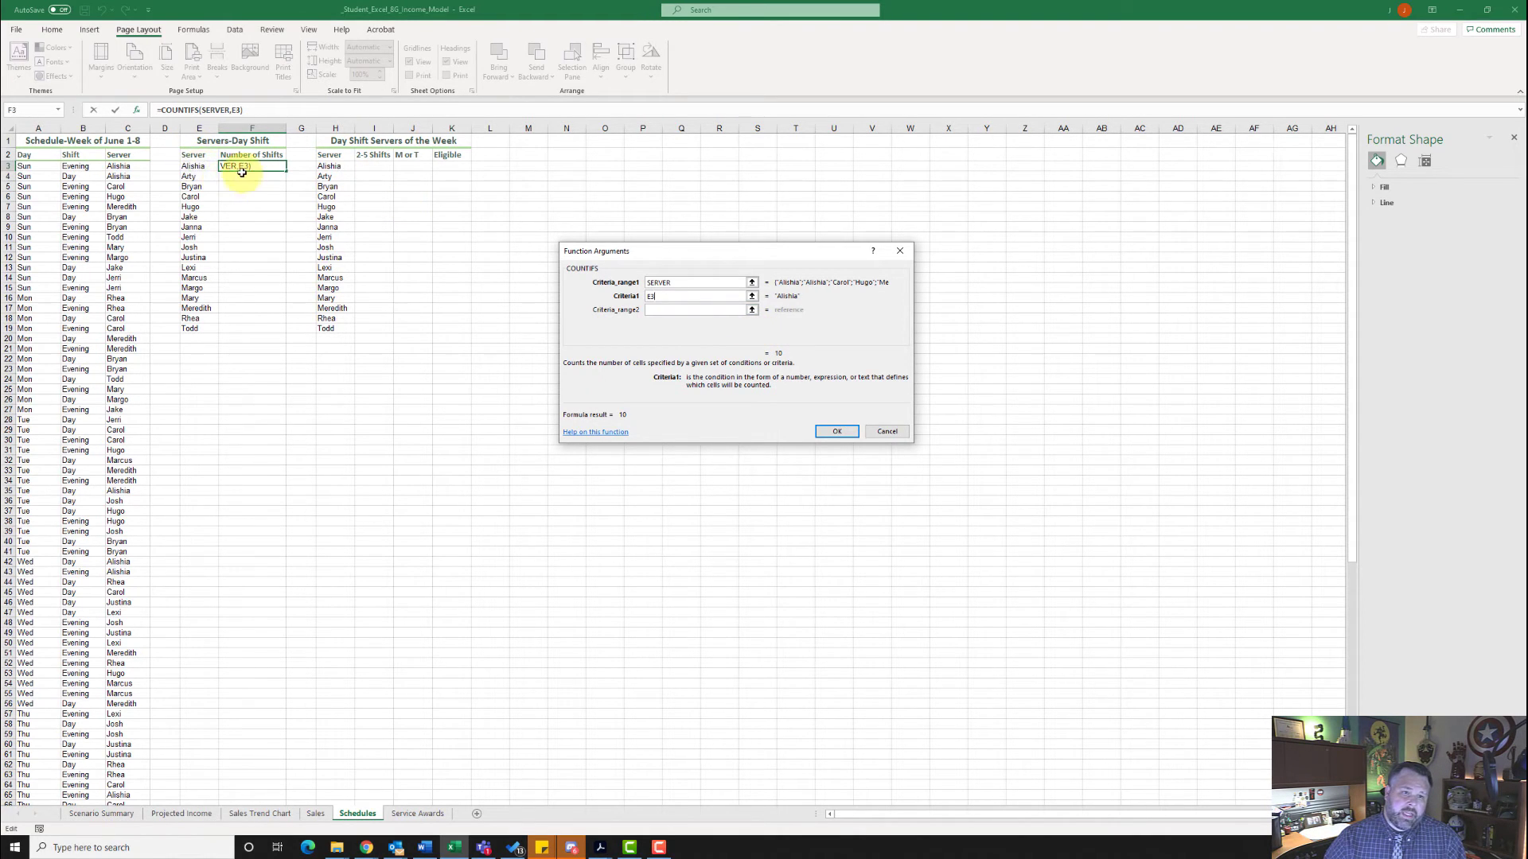
{"action": "left_click", "coordinate": [659, 309]}
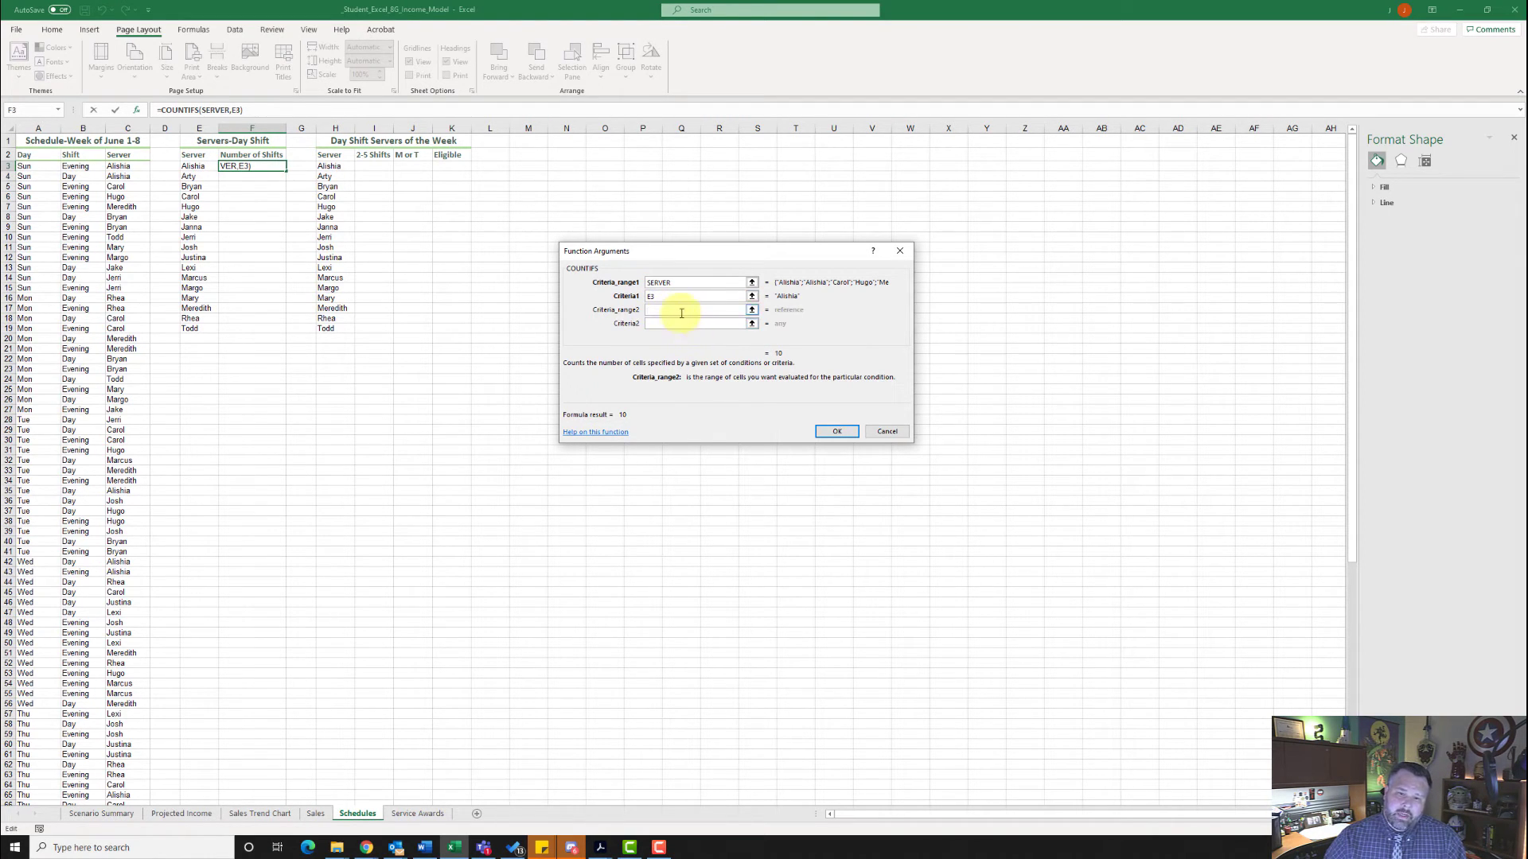
{"action": "type", "text": "SHIFT"}
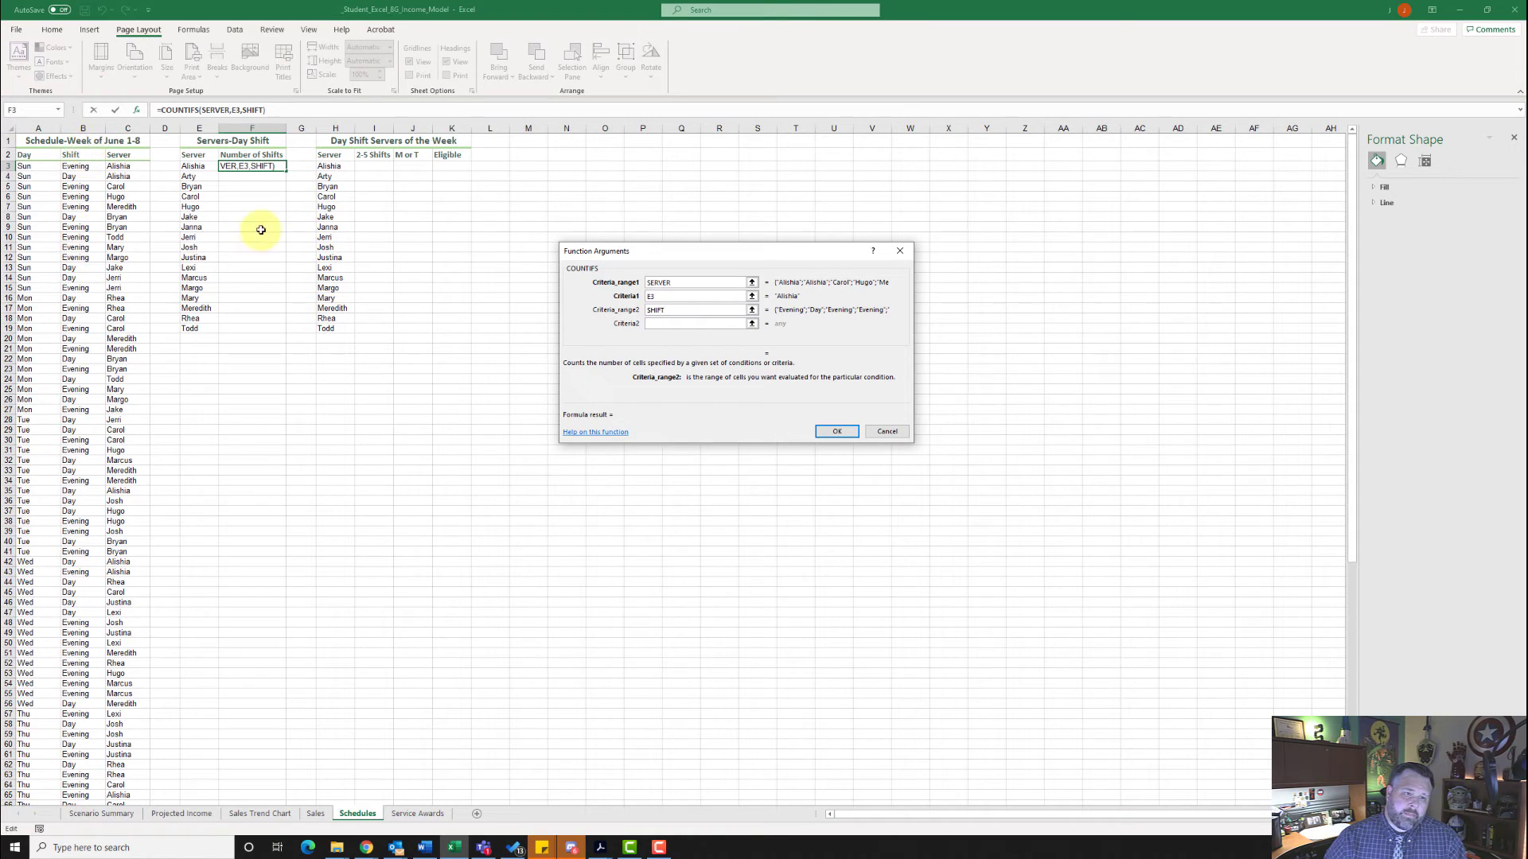
{"action": "left_click", "coordinate": [696, 324]}
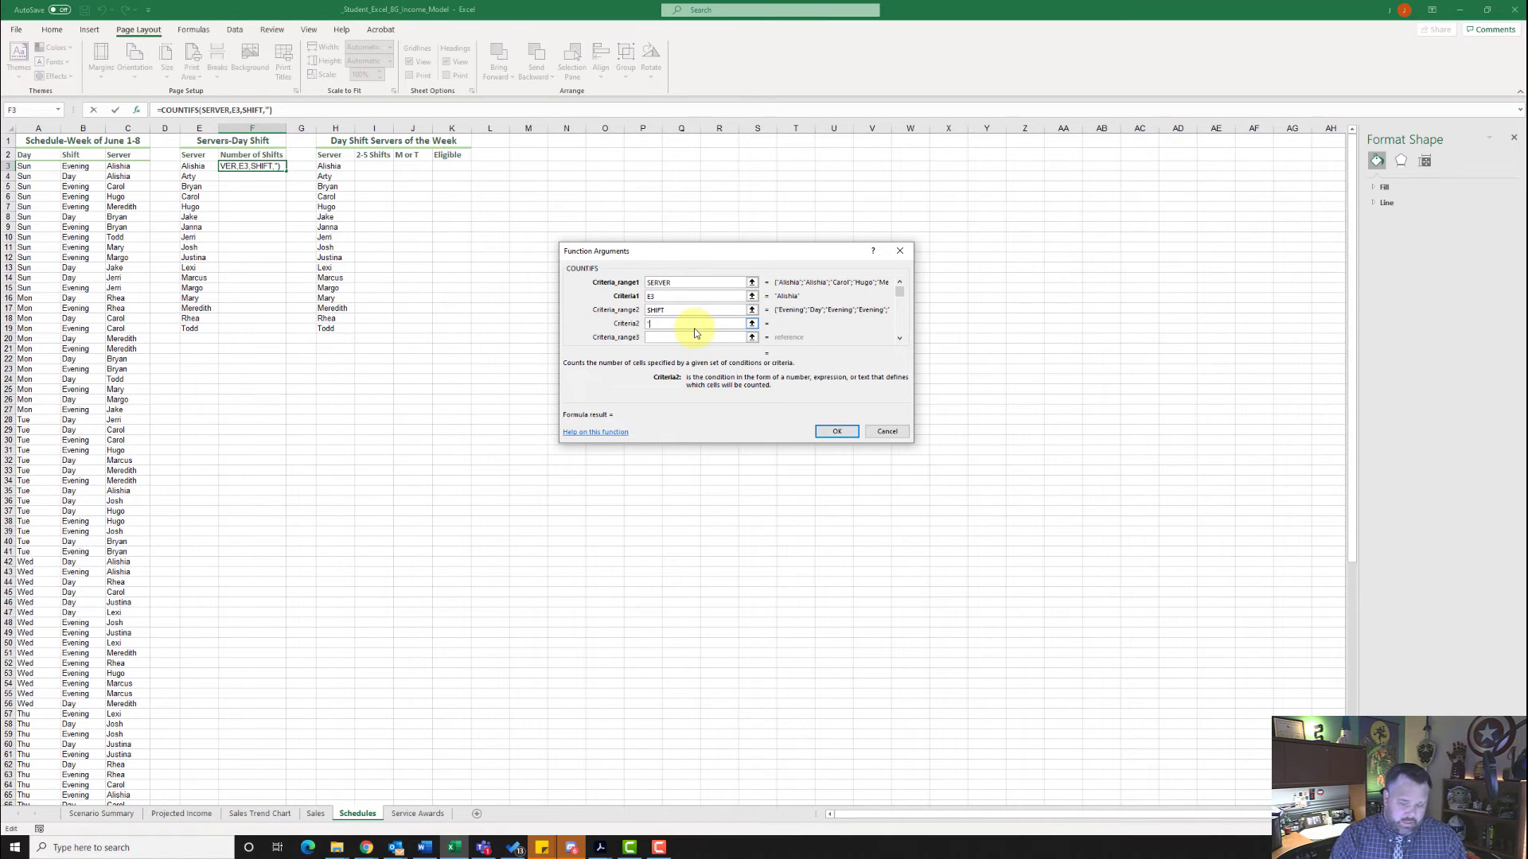
{"action": "type", "text": "\"Day\""}
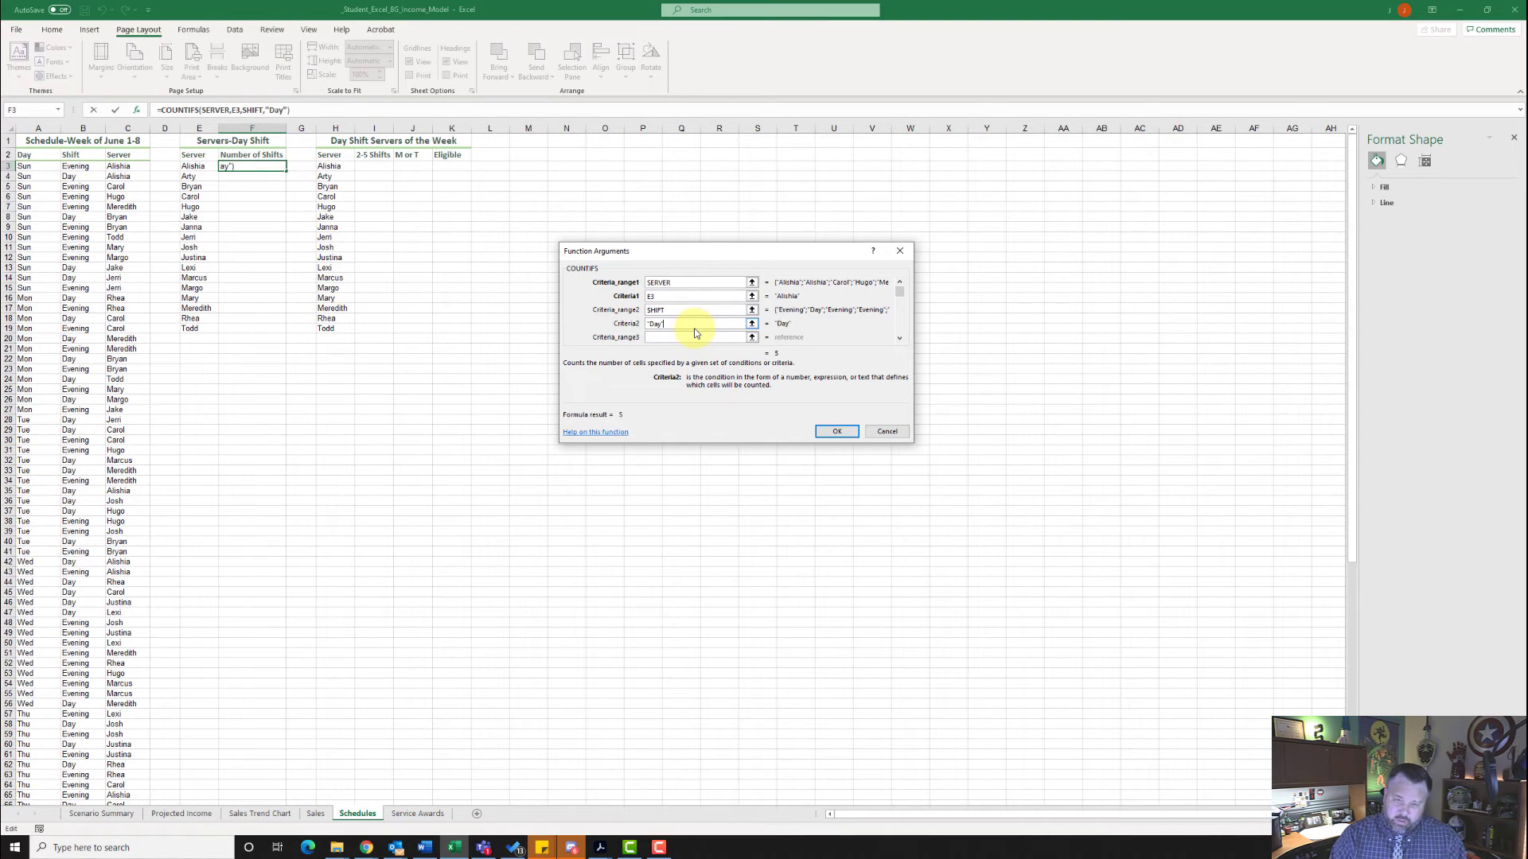
{"action": "left_click", "coordinate": [850, 433]}
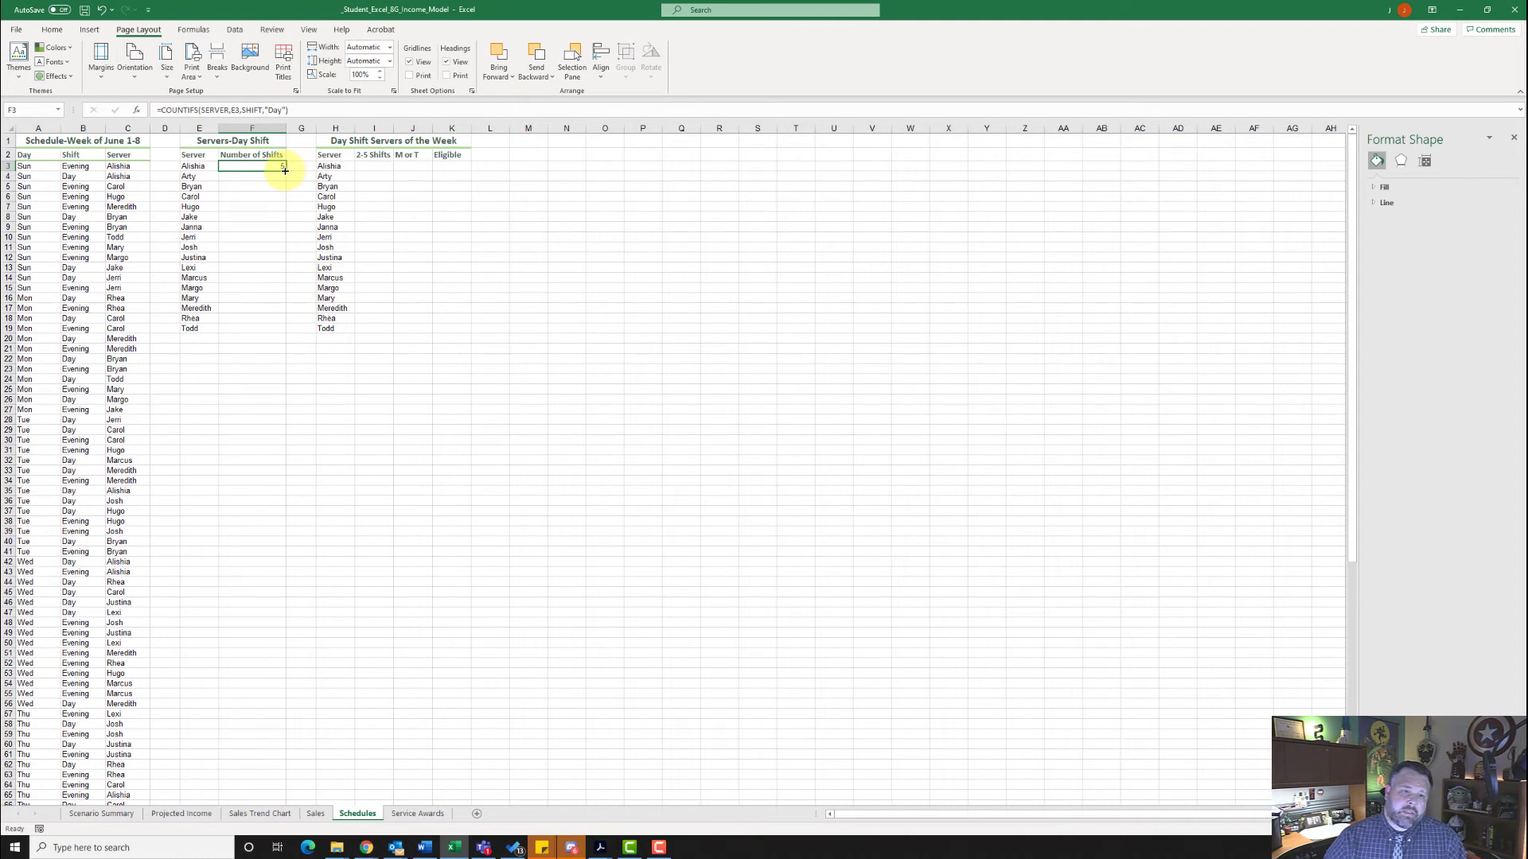
{"action": "left_click_drag", "start_coordinate": [285, 171], "coordinate": [284, 331]}
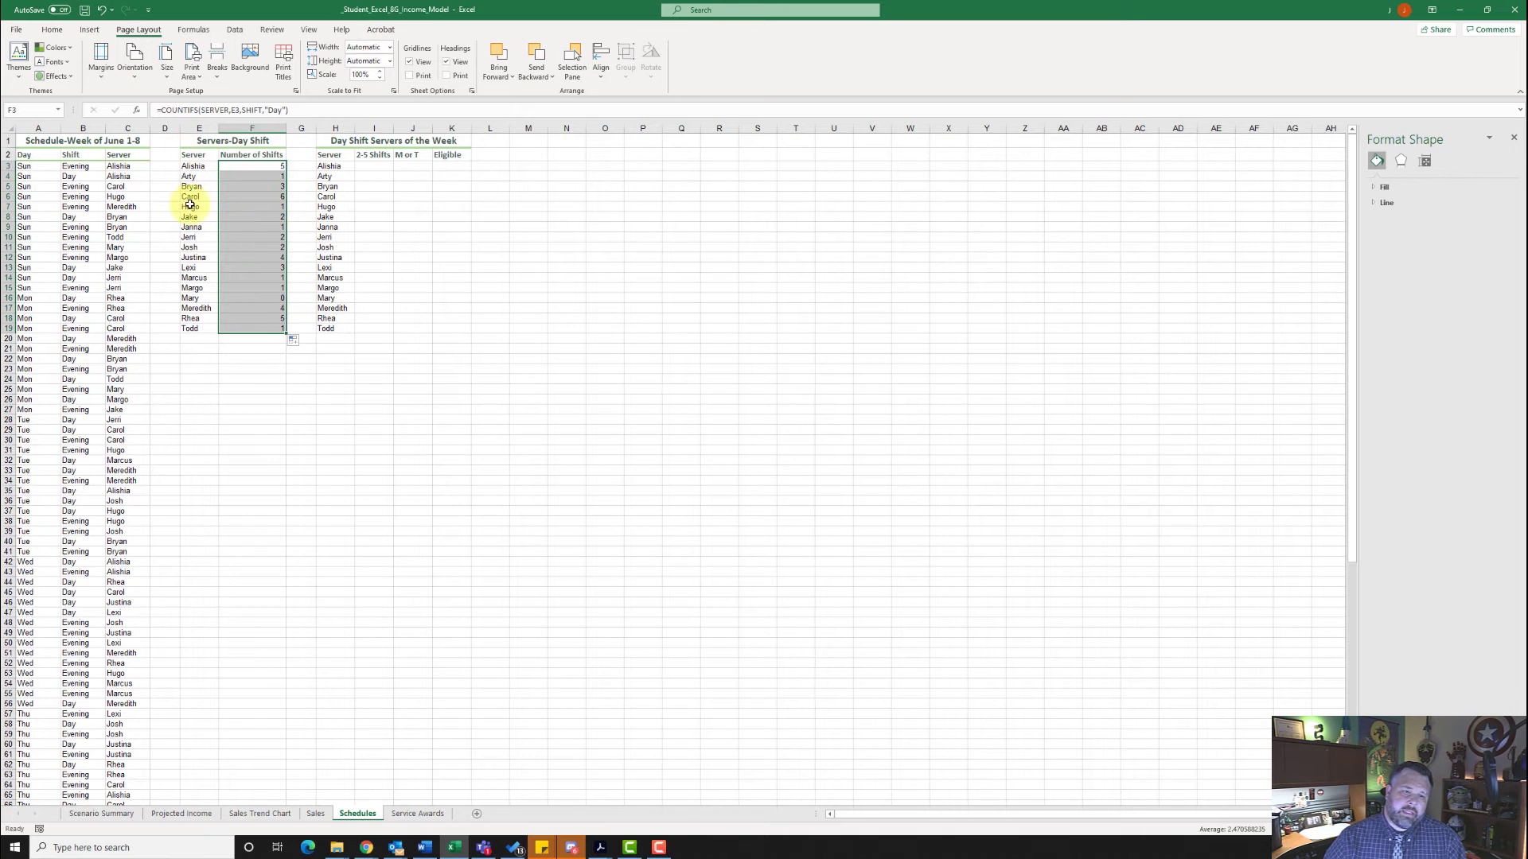
- Search for the AND function and insert it in cell I3 of the 2-5 Shifts column
{"action": "left_click", "coordinate": [372, 168]}
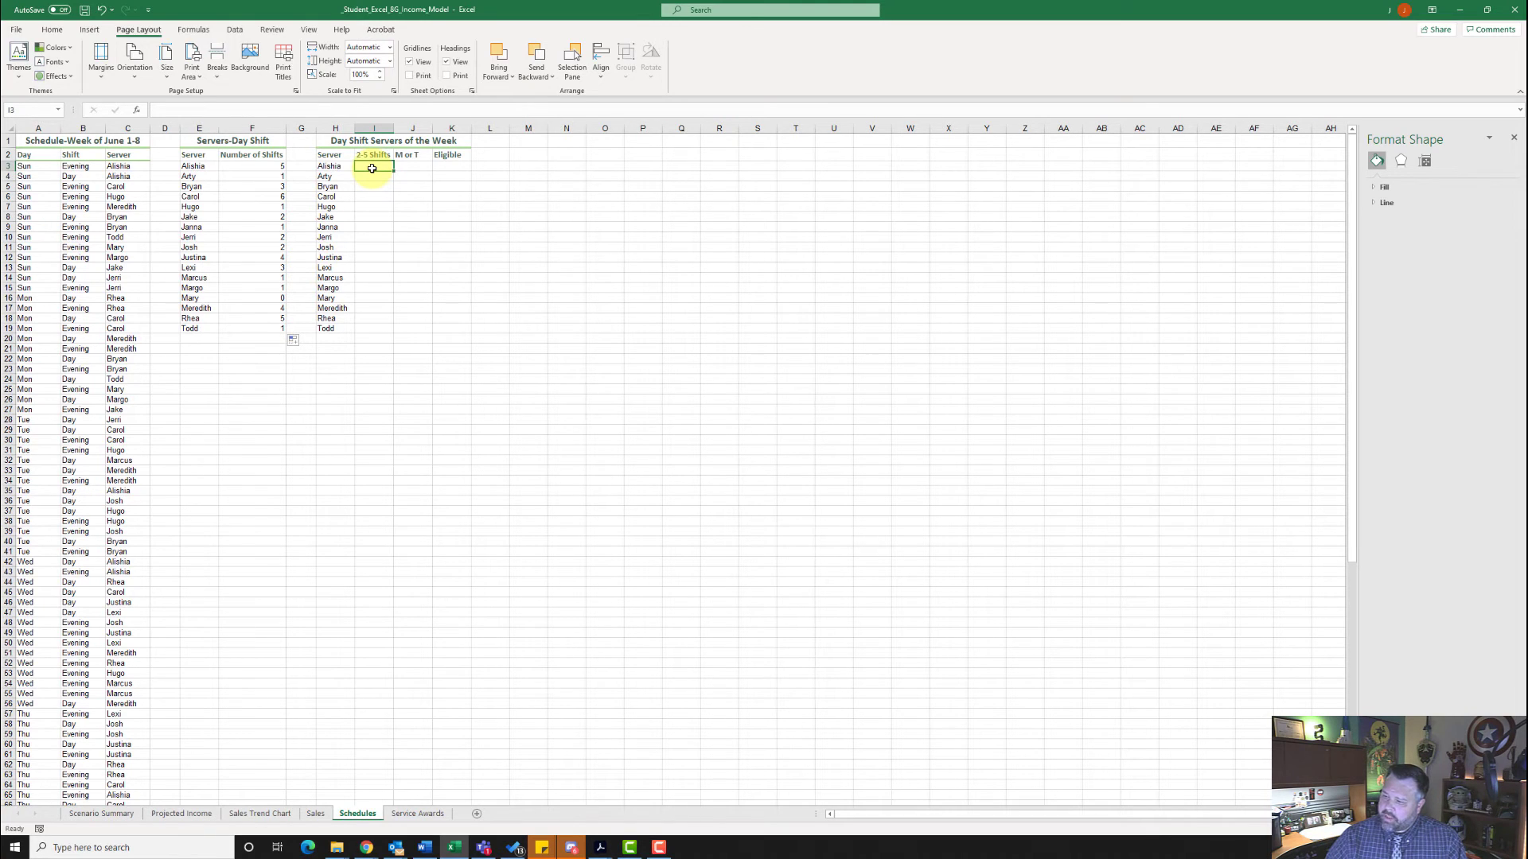
{"action": "left_click", "coordinate": [138, 110]}
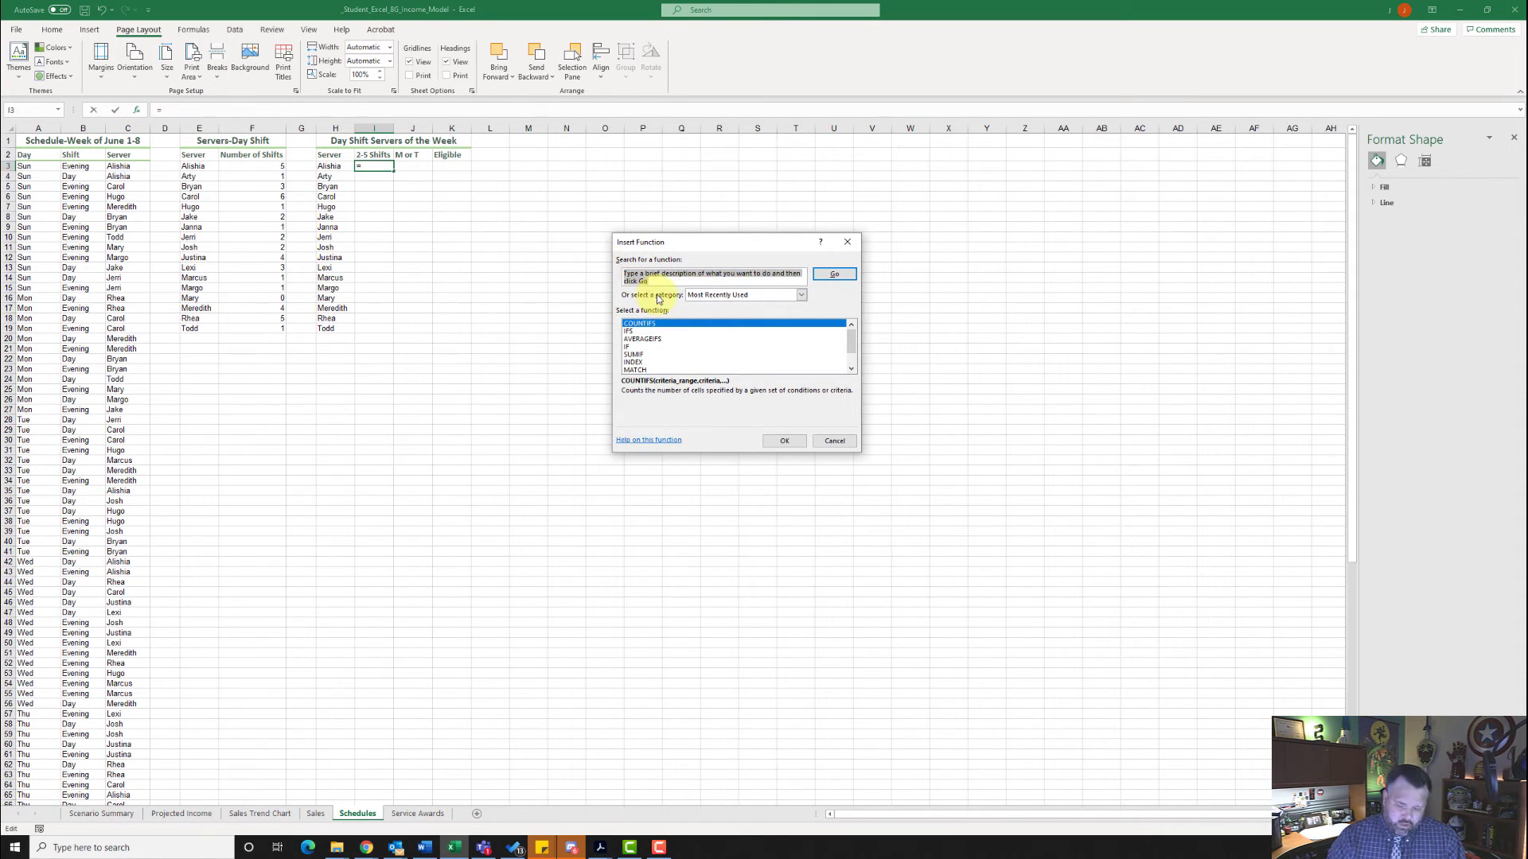
{"action": "type", "text": "AND"}
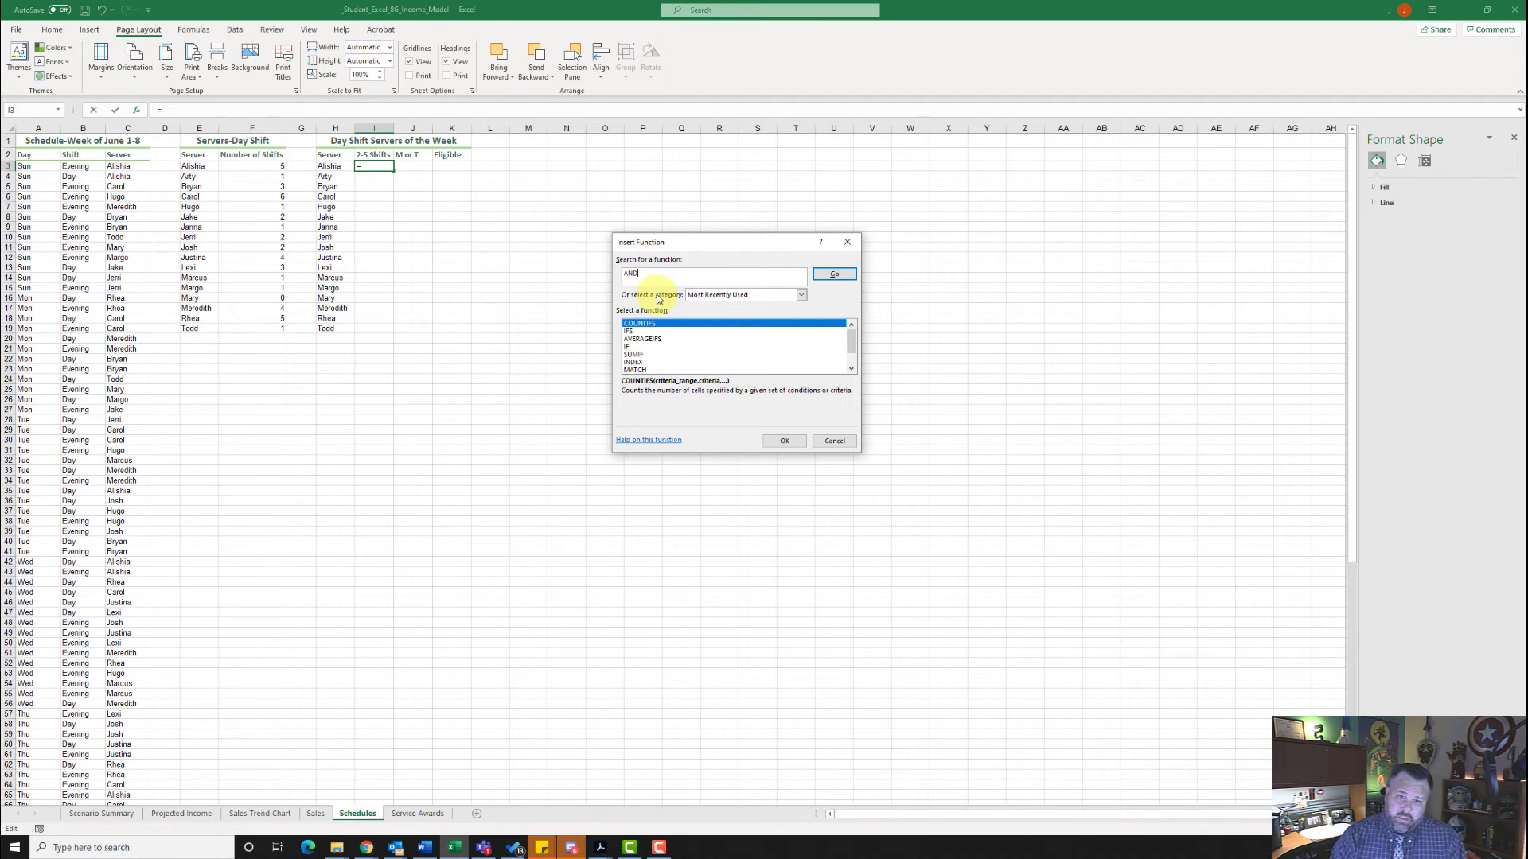
{"action": "left_click", "coordinate": [831, 279]}
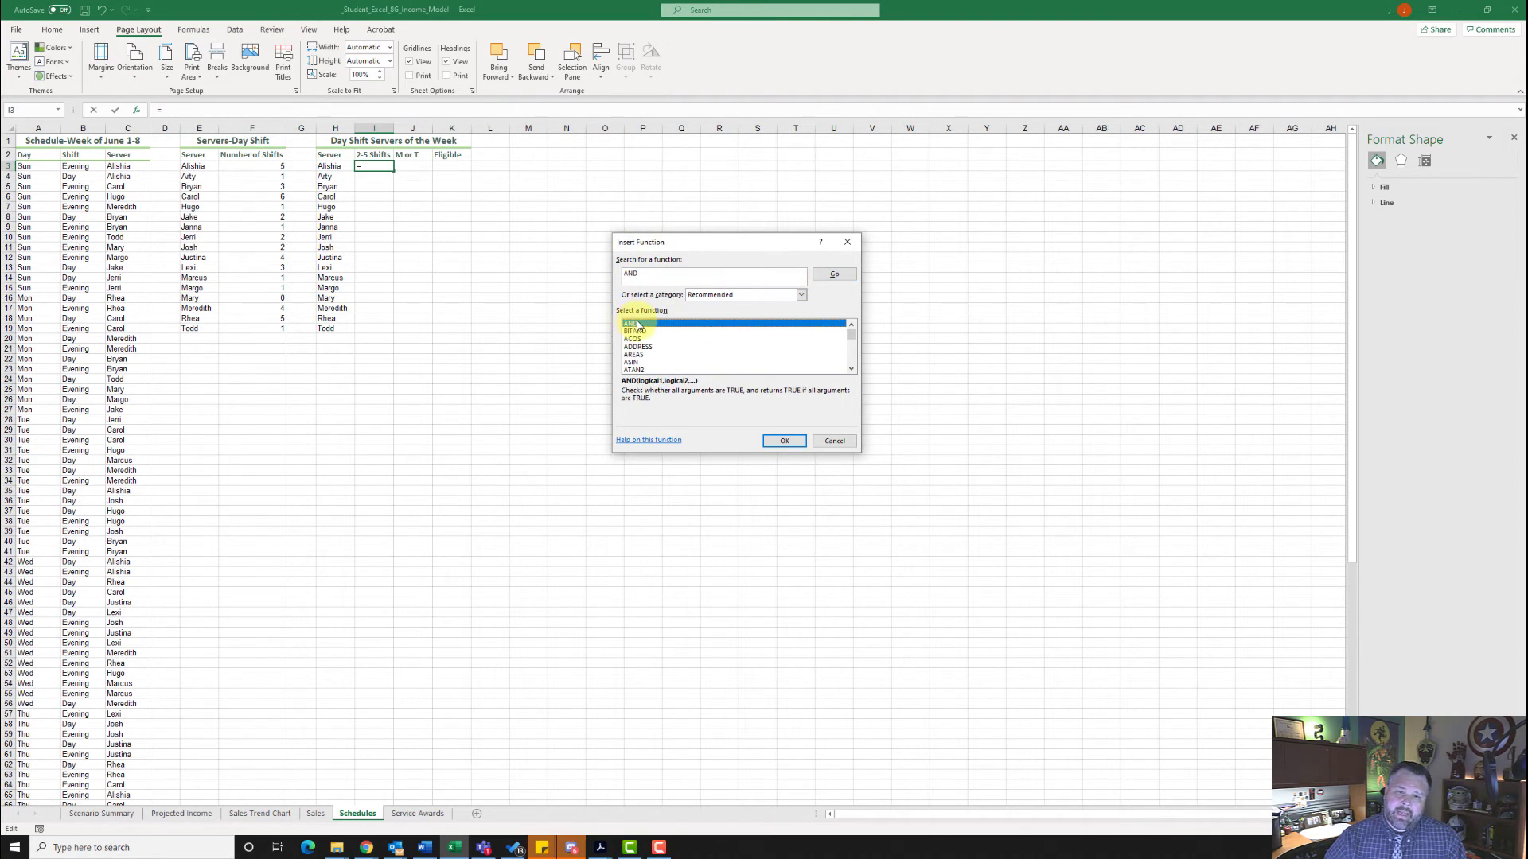
{"action": "left_click", "coordinate": [784, 440]}
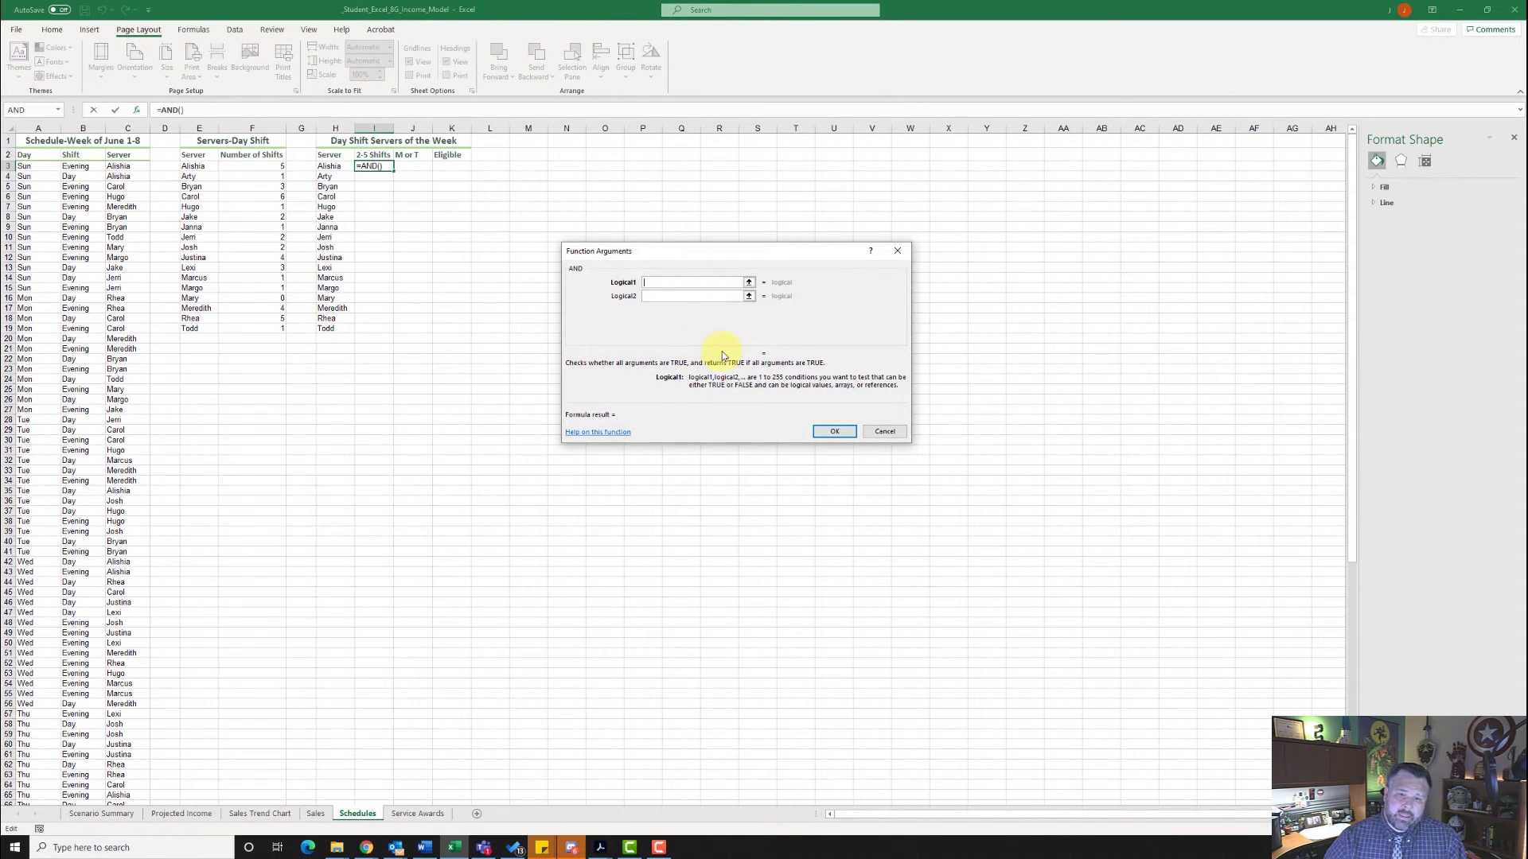
- Set the AND conditions to F3>=2 and F3<=5, and fill the formula down through I19
{"action": "type", "text": "F3"}
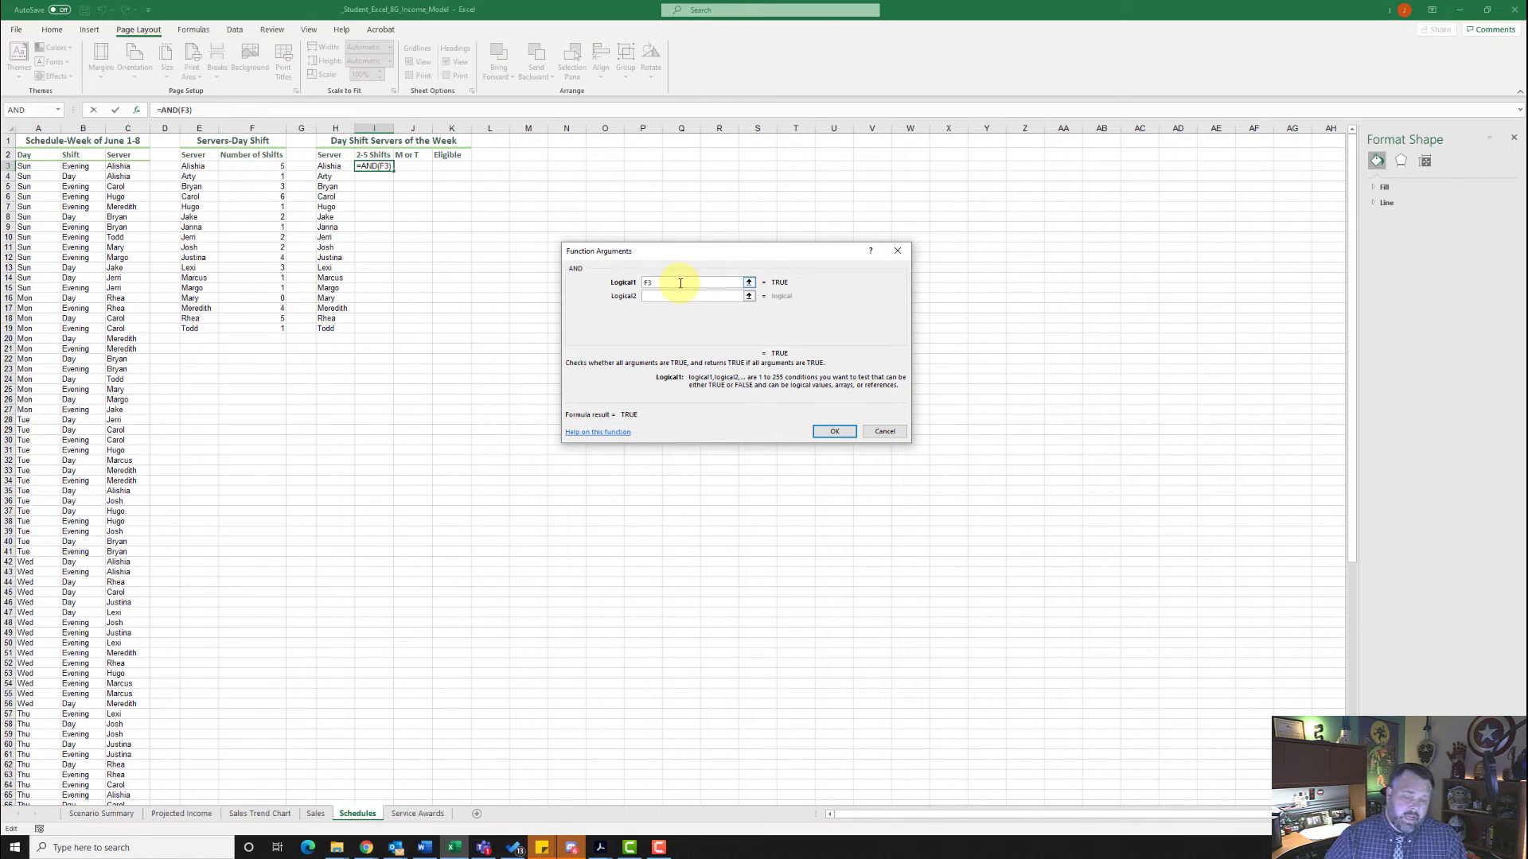
{"action": "type", "text": ">"}
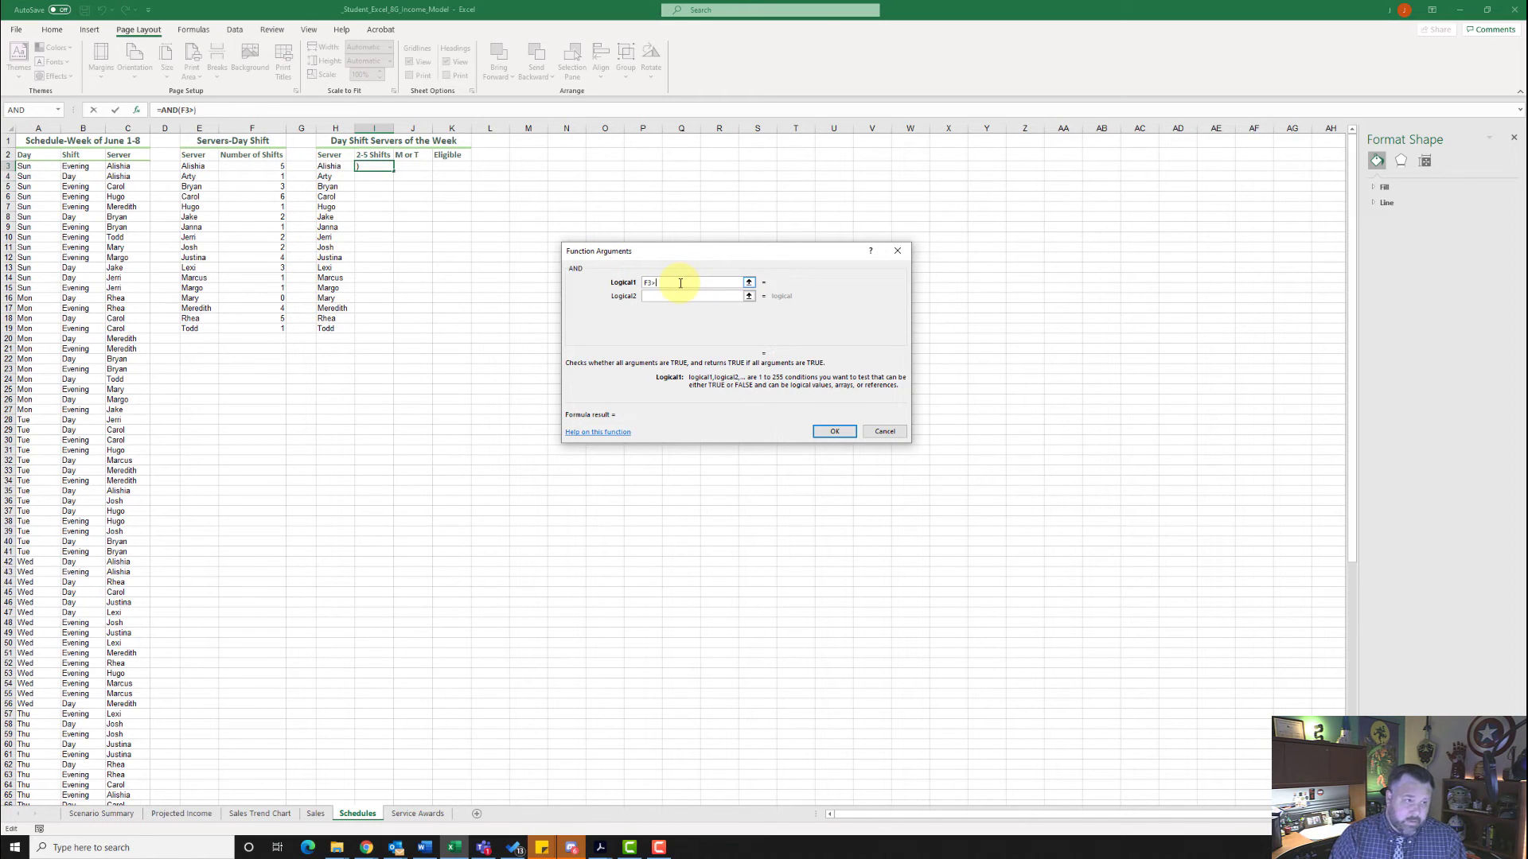
{"action": "type", "text": "="}
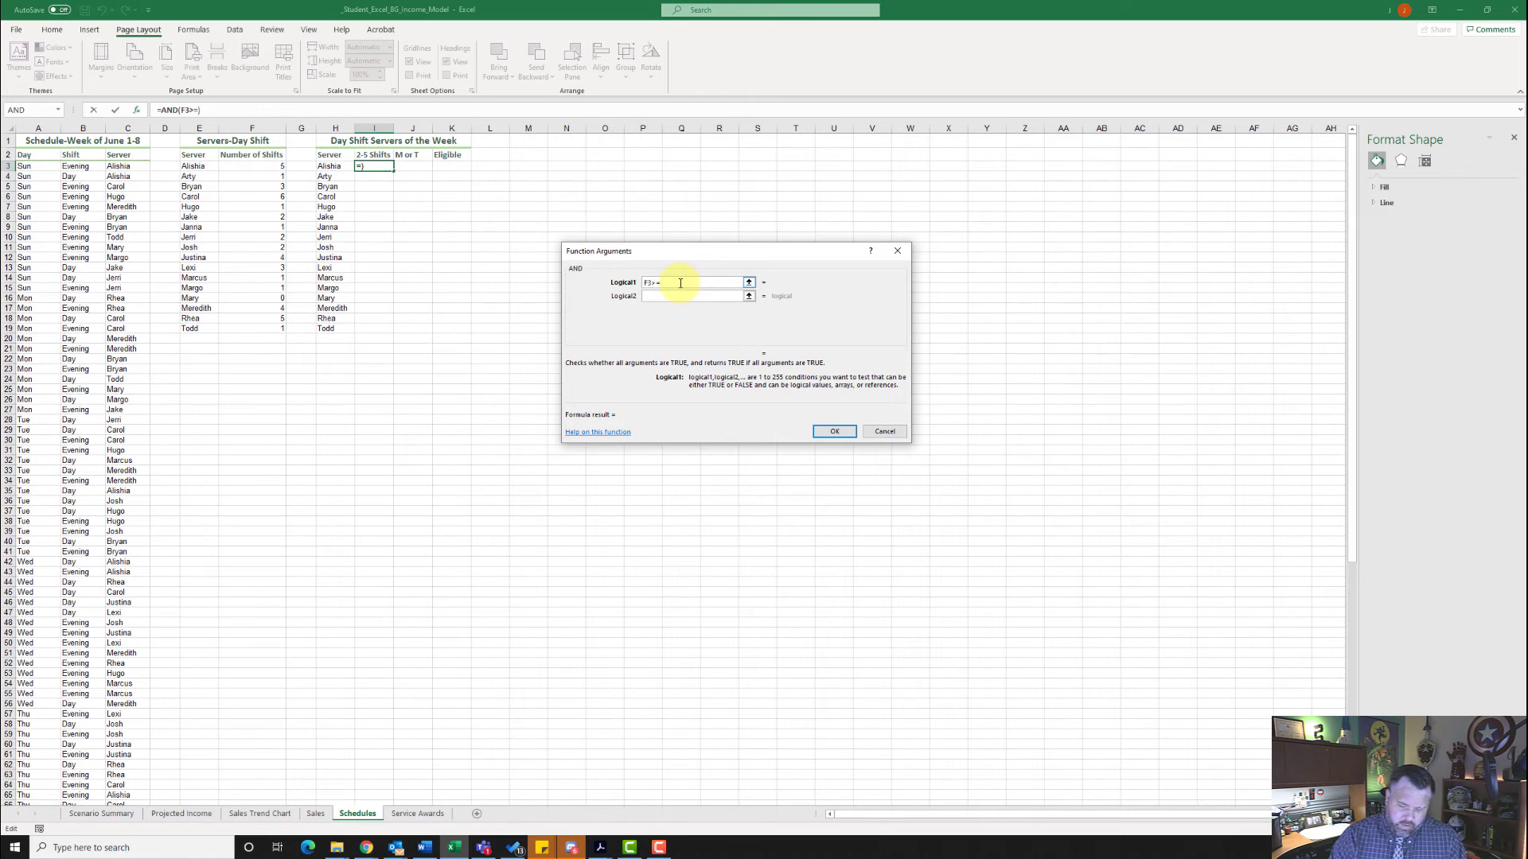
{"action": "type", "text": "2"}
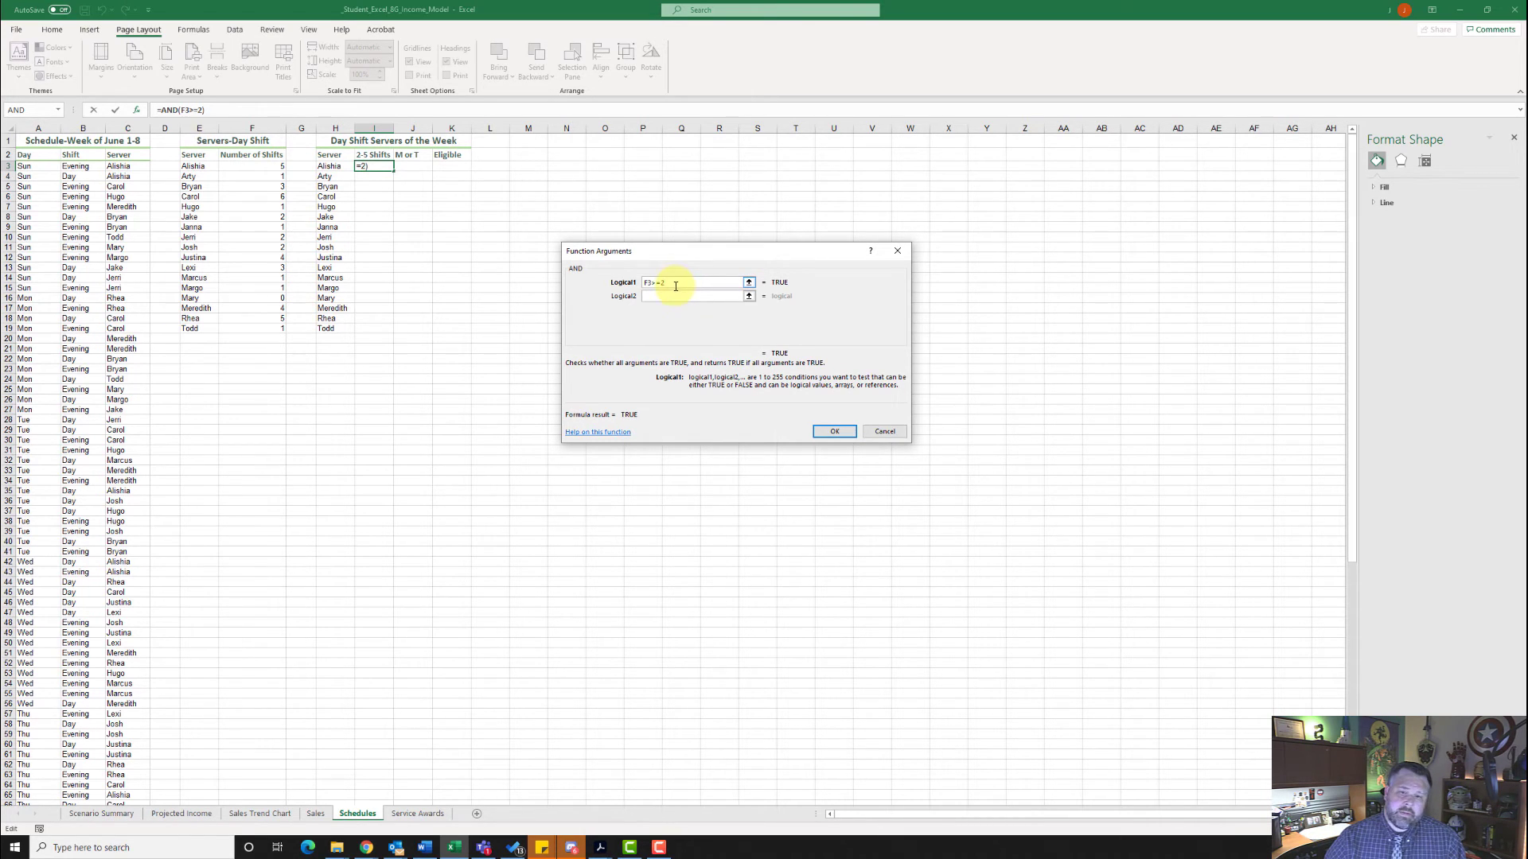
{"action": "left_click", "coordinate": [670, 296]}
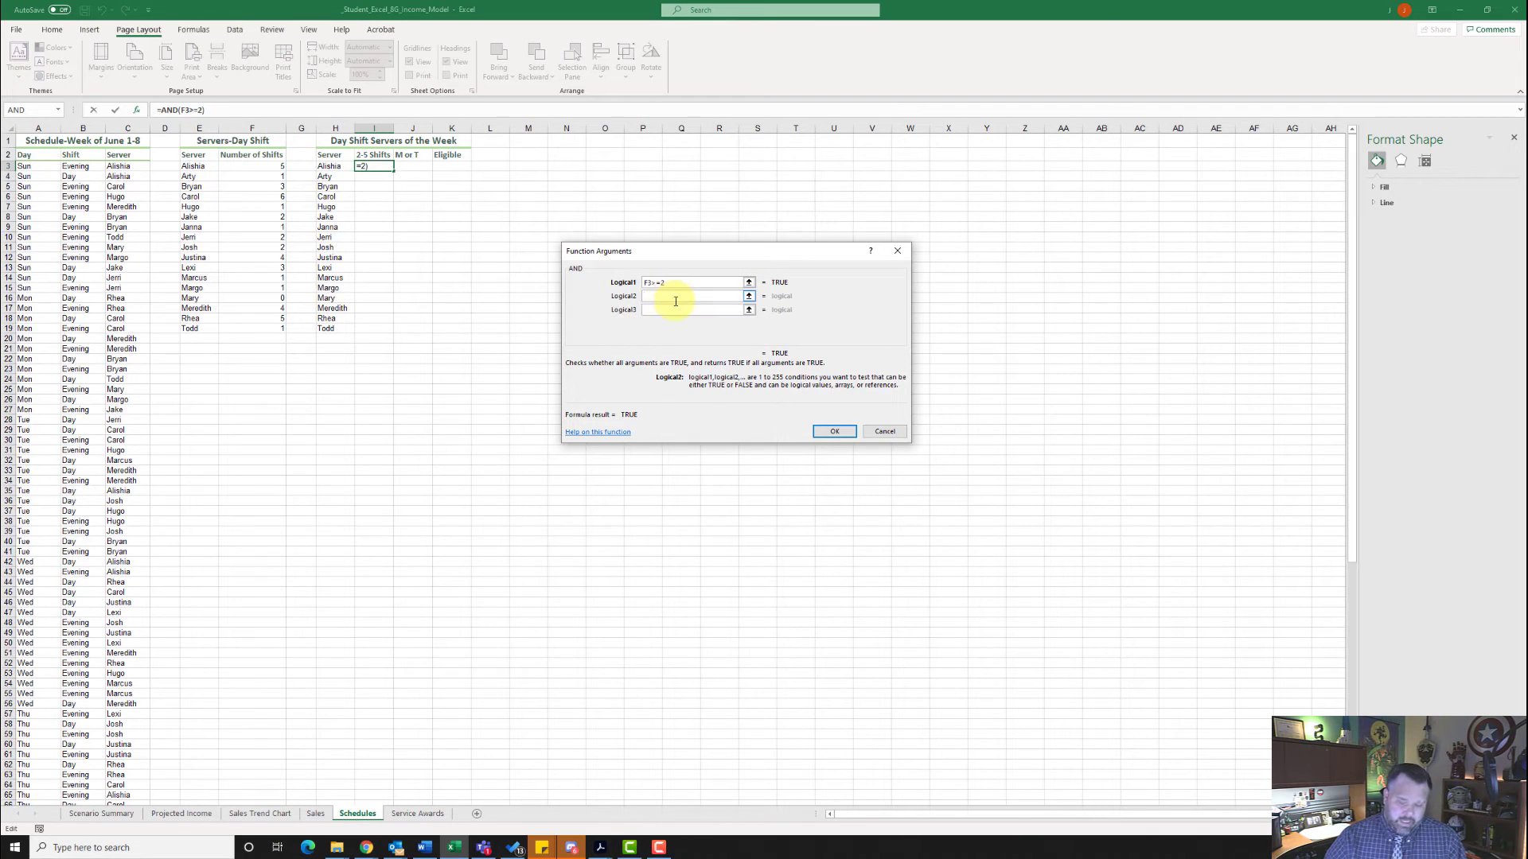
{"action": "type", "text": "F3"}
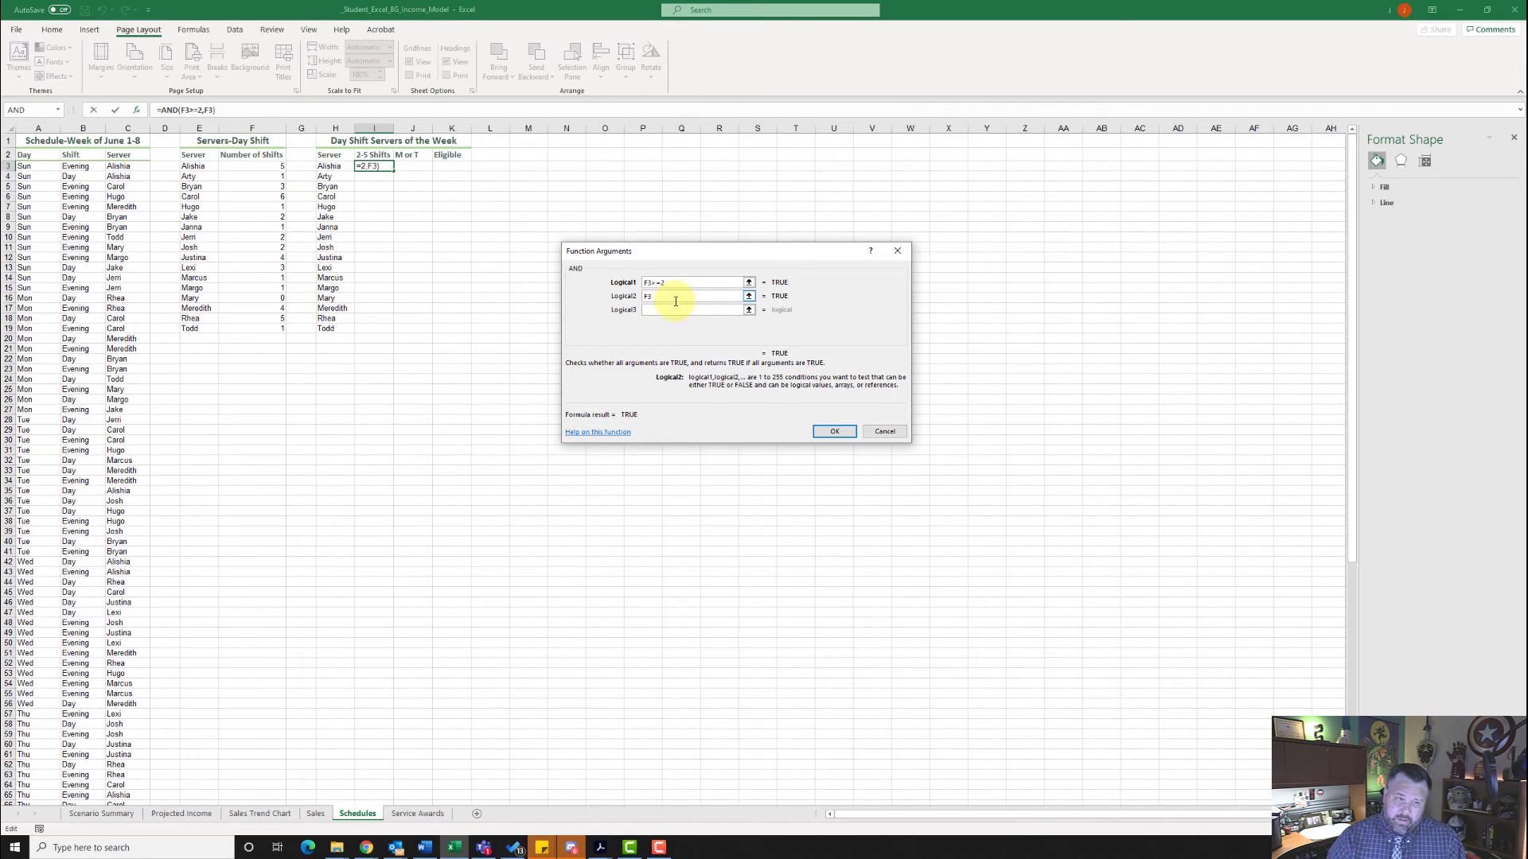
{"action": "type", "text": "<"}
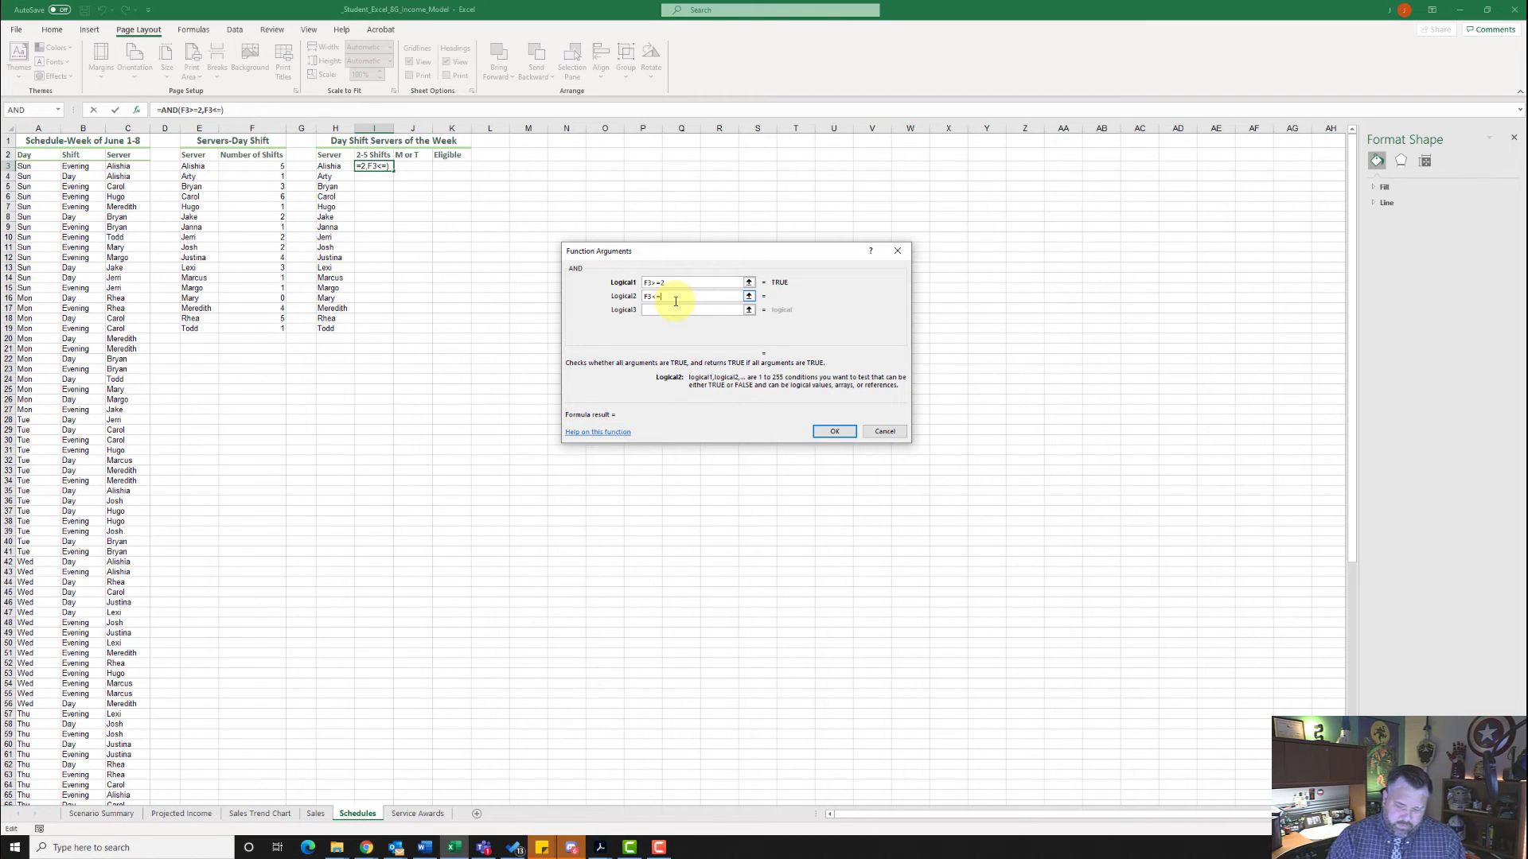
{"action": "type", "text": "=5"}
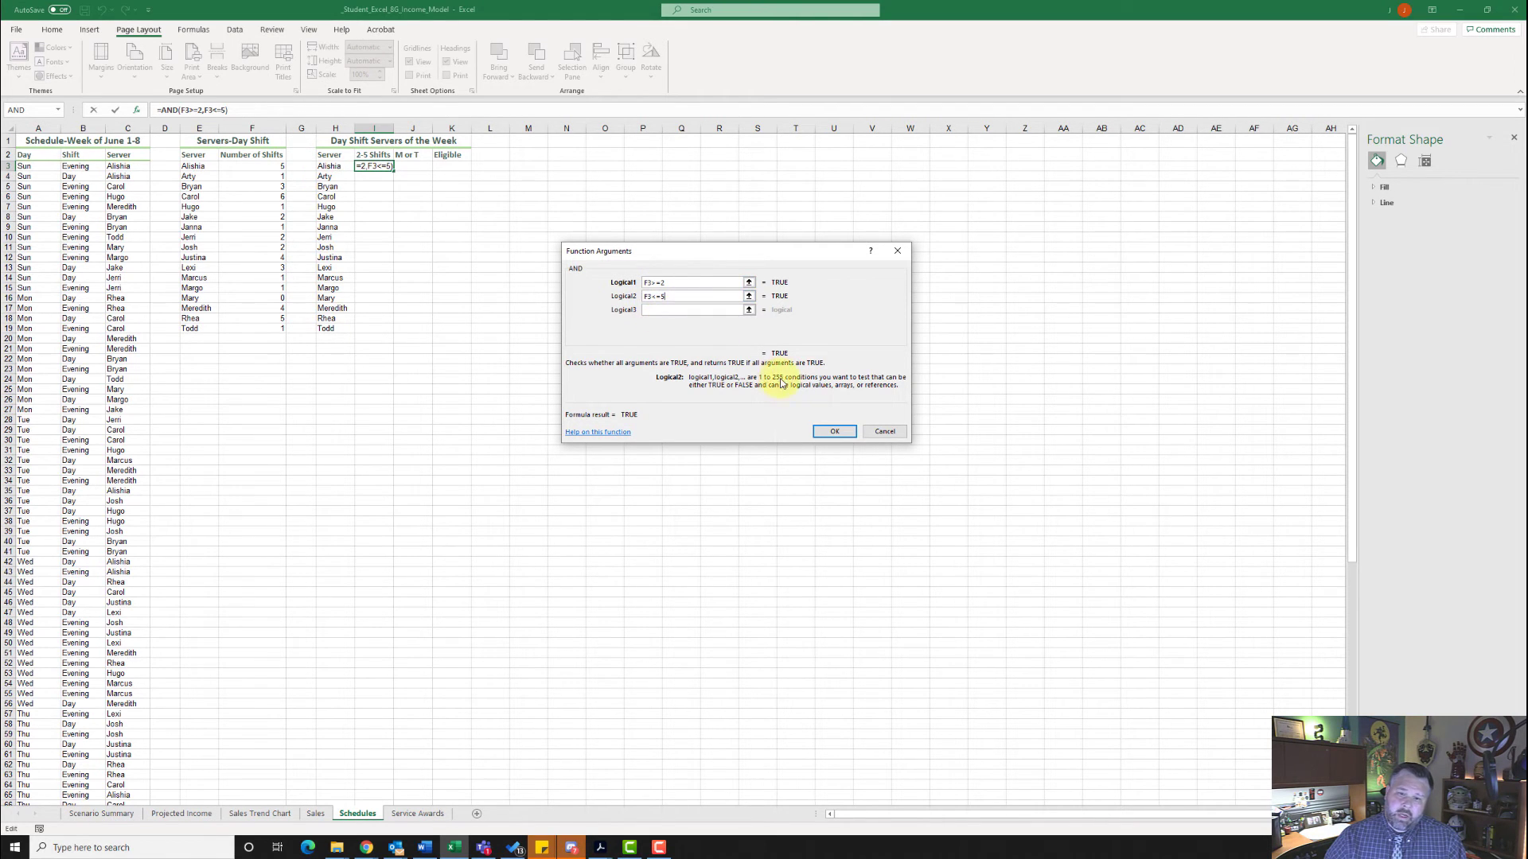
{"action": "left_click", "coordinate": [835, 432]}
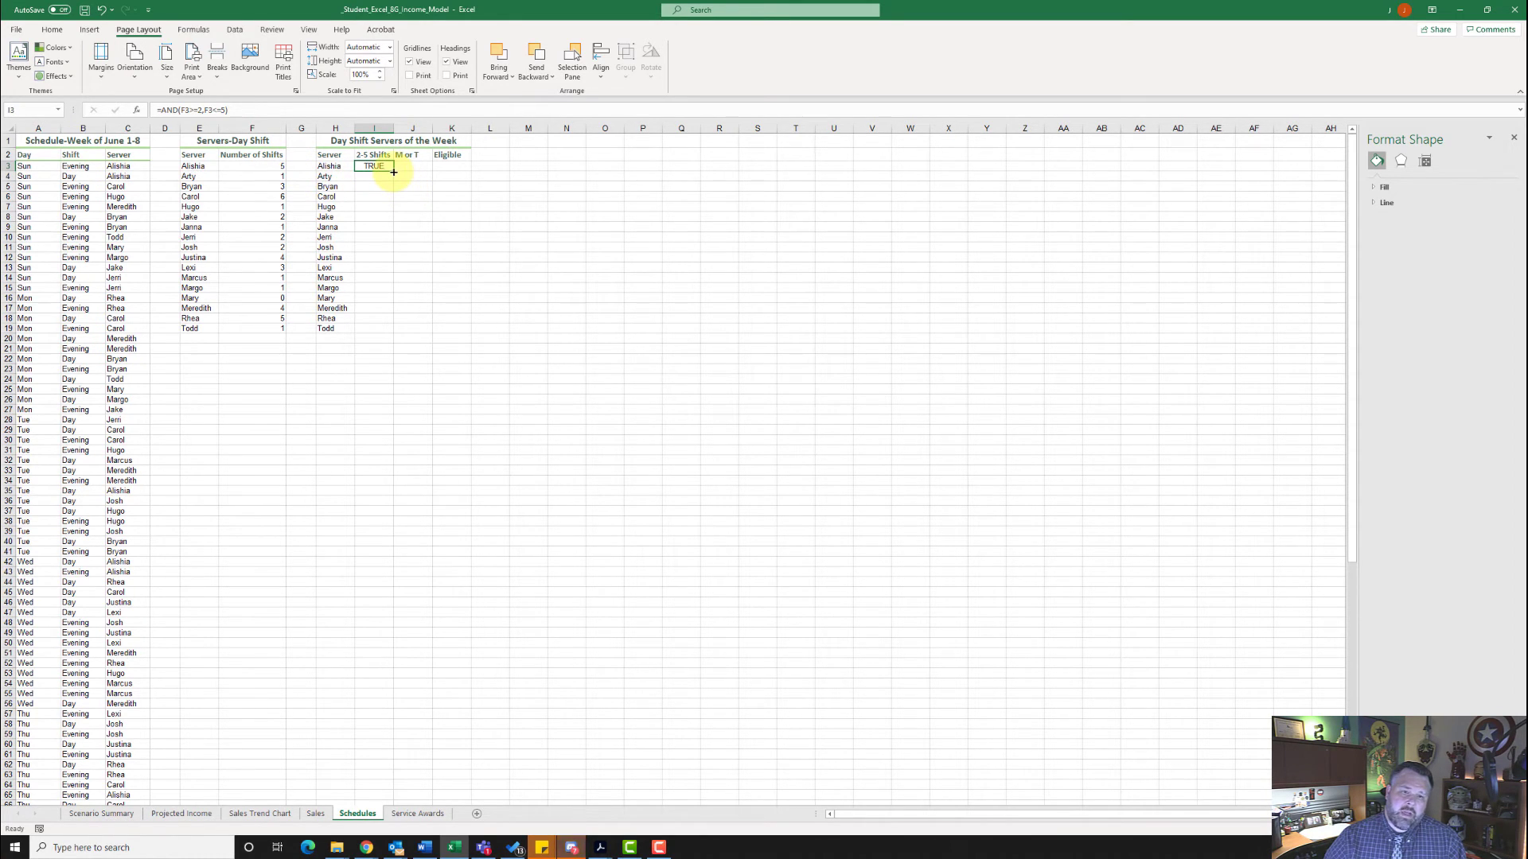
{"action": "left_click_drag", "start_coordinate": [393, 172], "coordinate": [397, 336]}
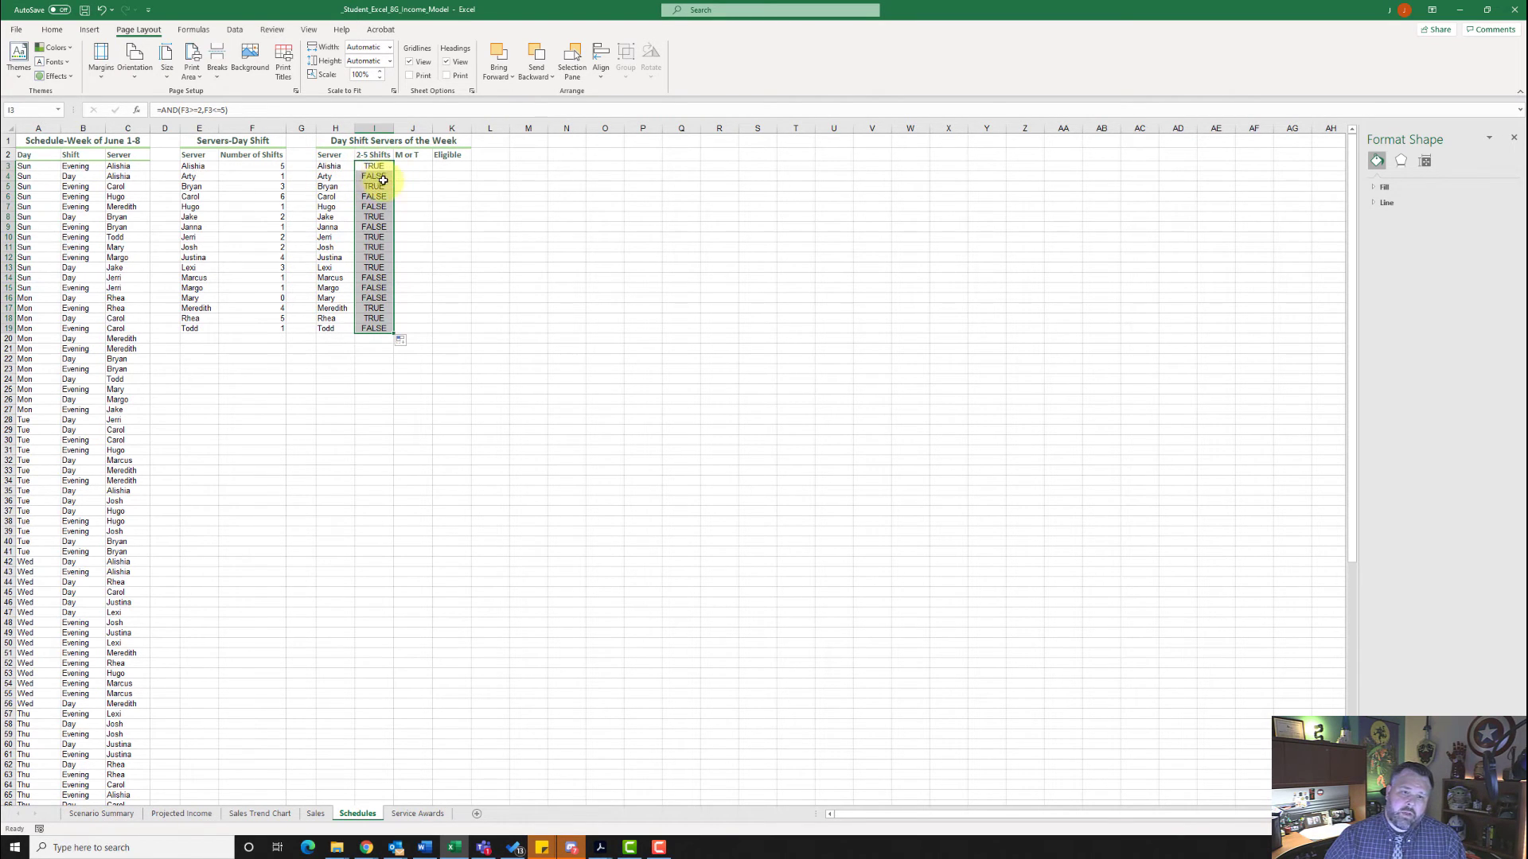
- Insert the COUNTIFS function in cell J3 of the M or T column
{"action": "left_click", "coordinate": [417, 165]}
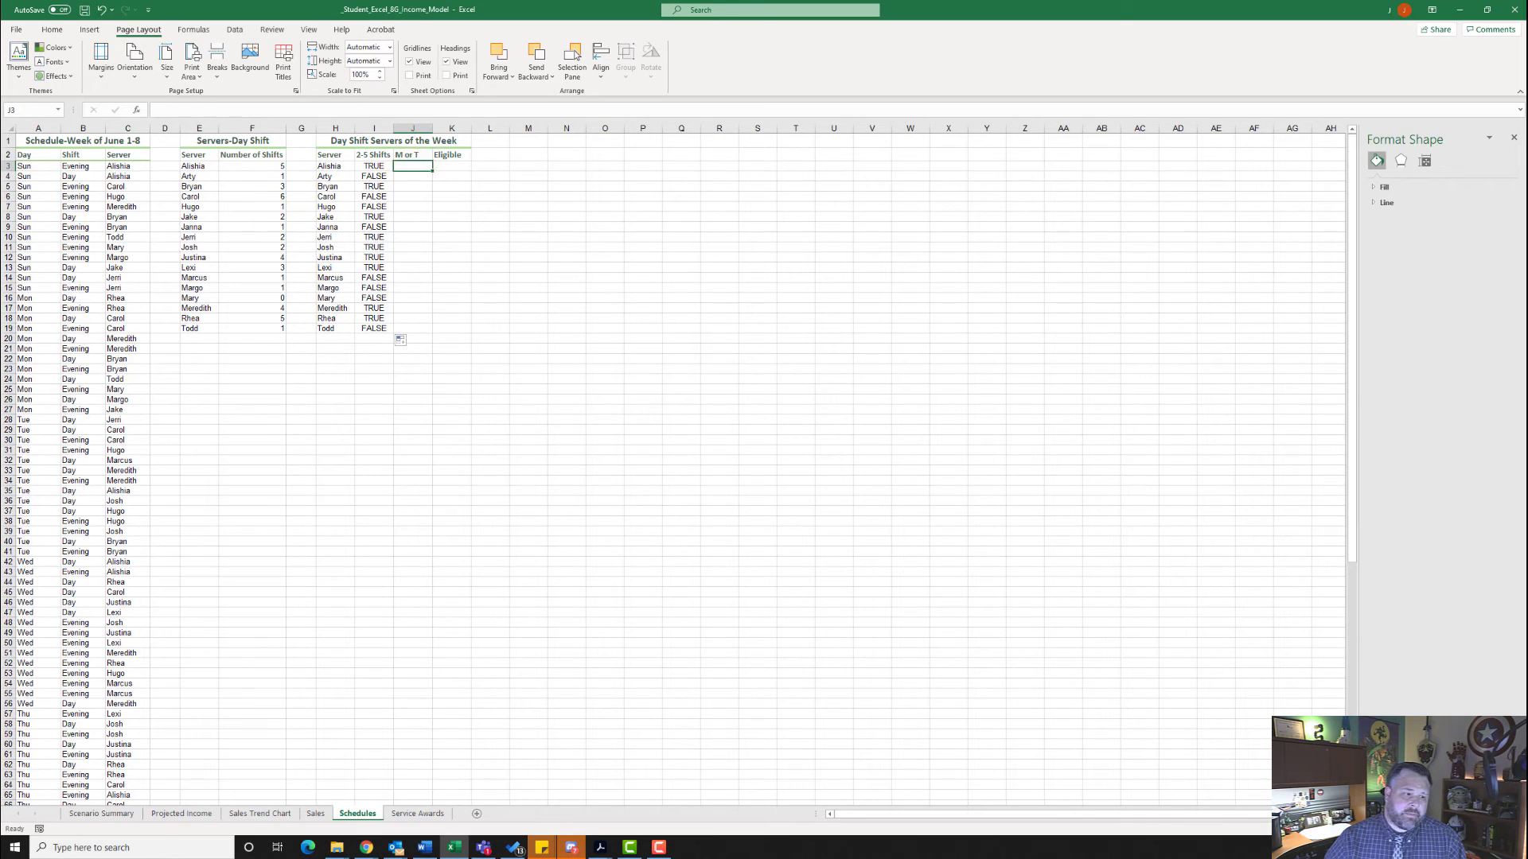
{"action": "left_click", "coordinate": [406, 163]}
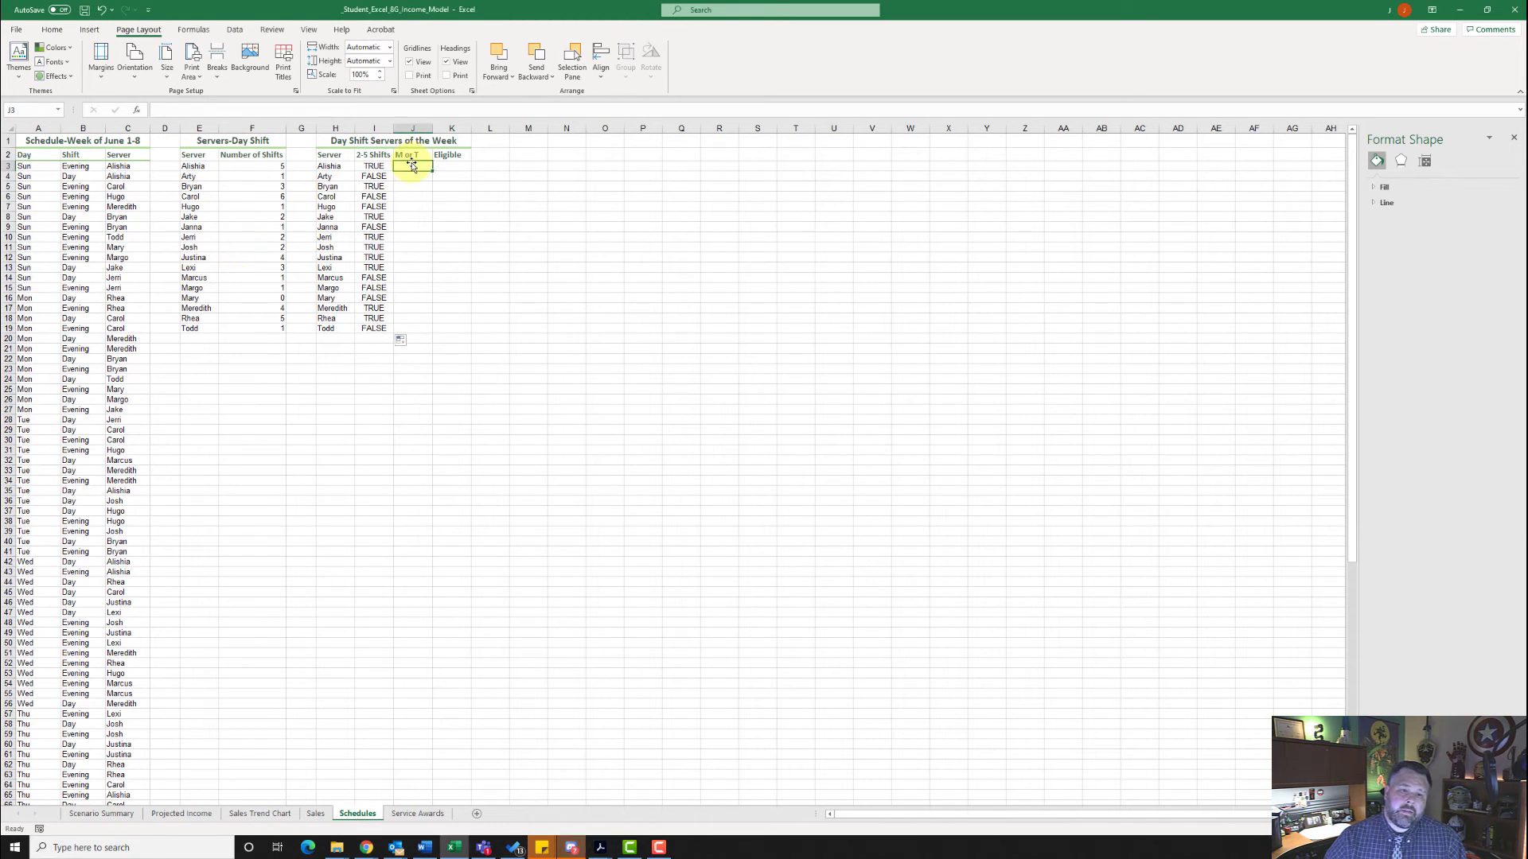
{"action": "left_click", "coordinate": [211, 111]}
{"action": "left_click", "coordinate": [137, 111]}
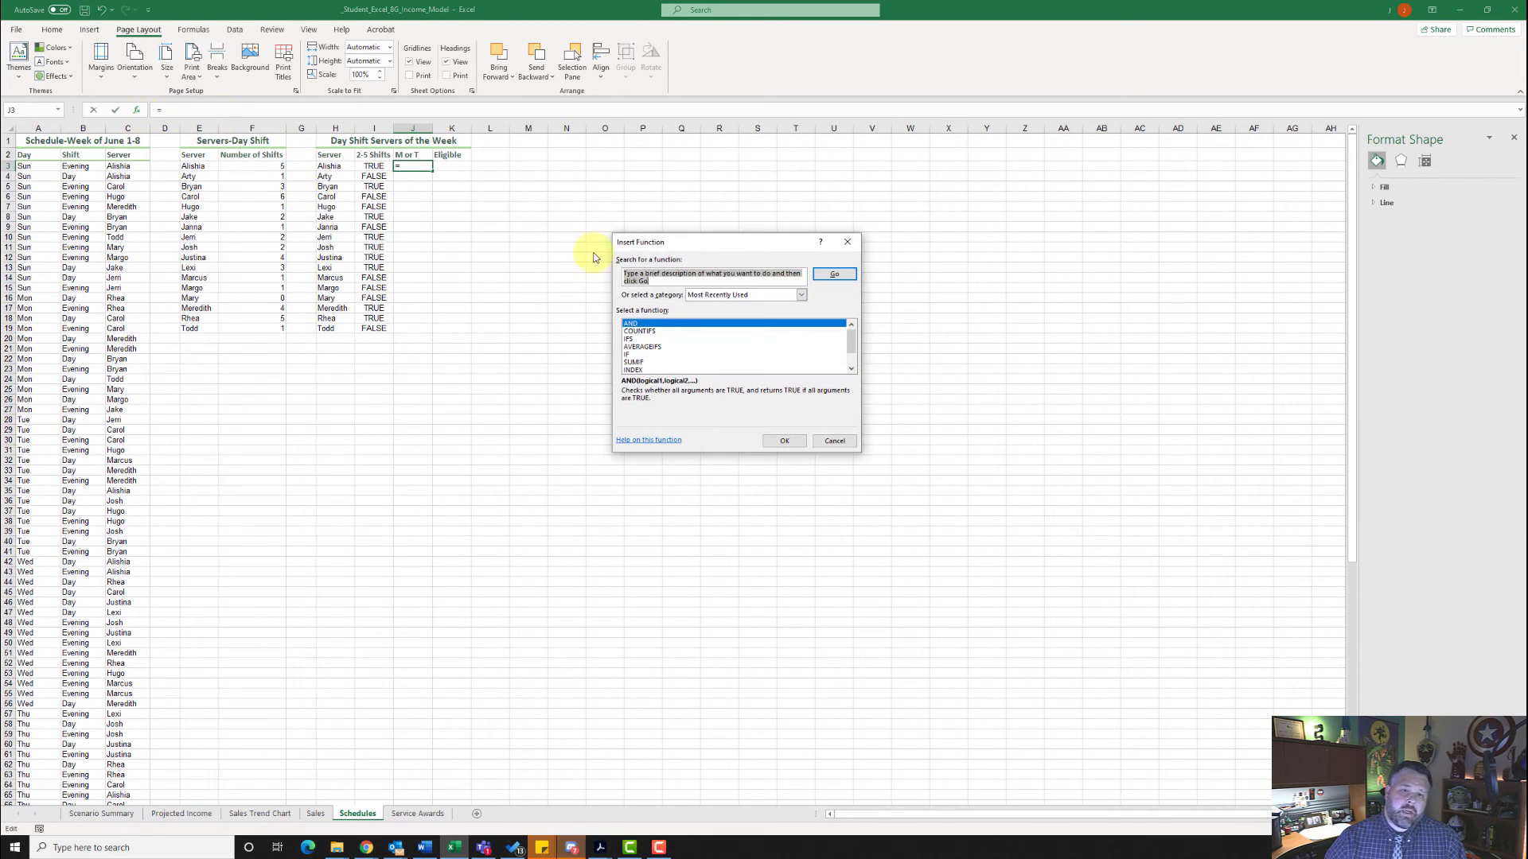
{"action": "left_click", "coordinate": [651, 332]}
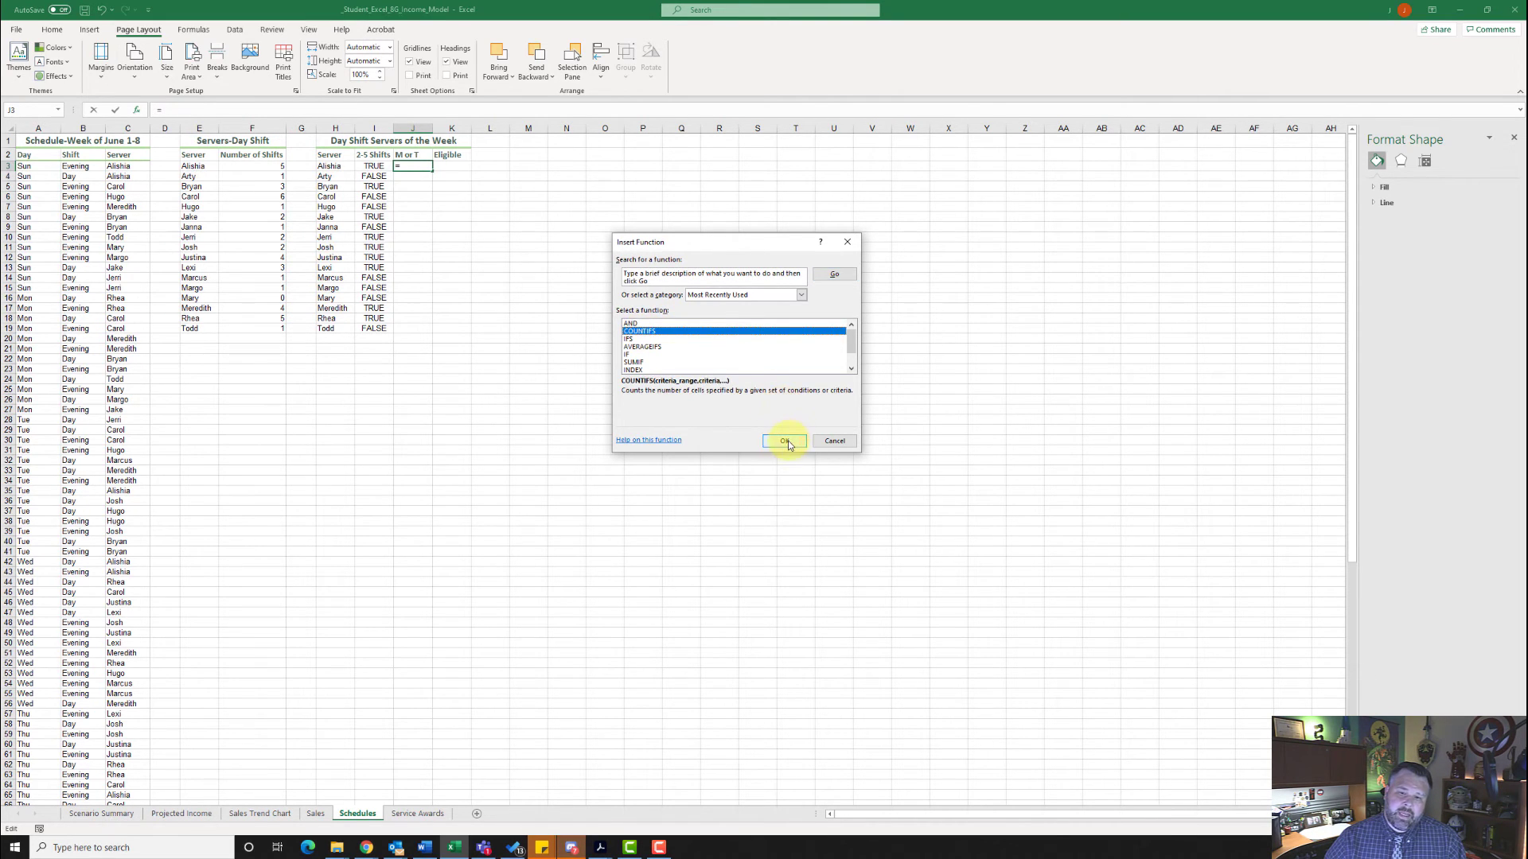
{"action": "left_click", "coordinate": [785, 440]}
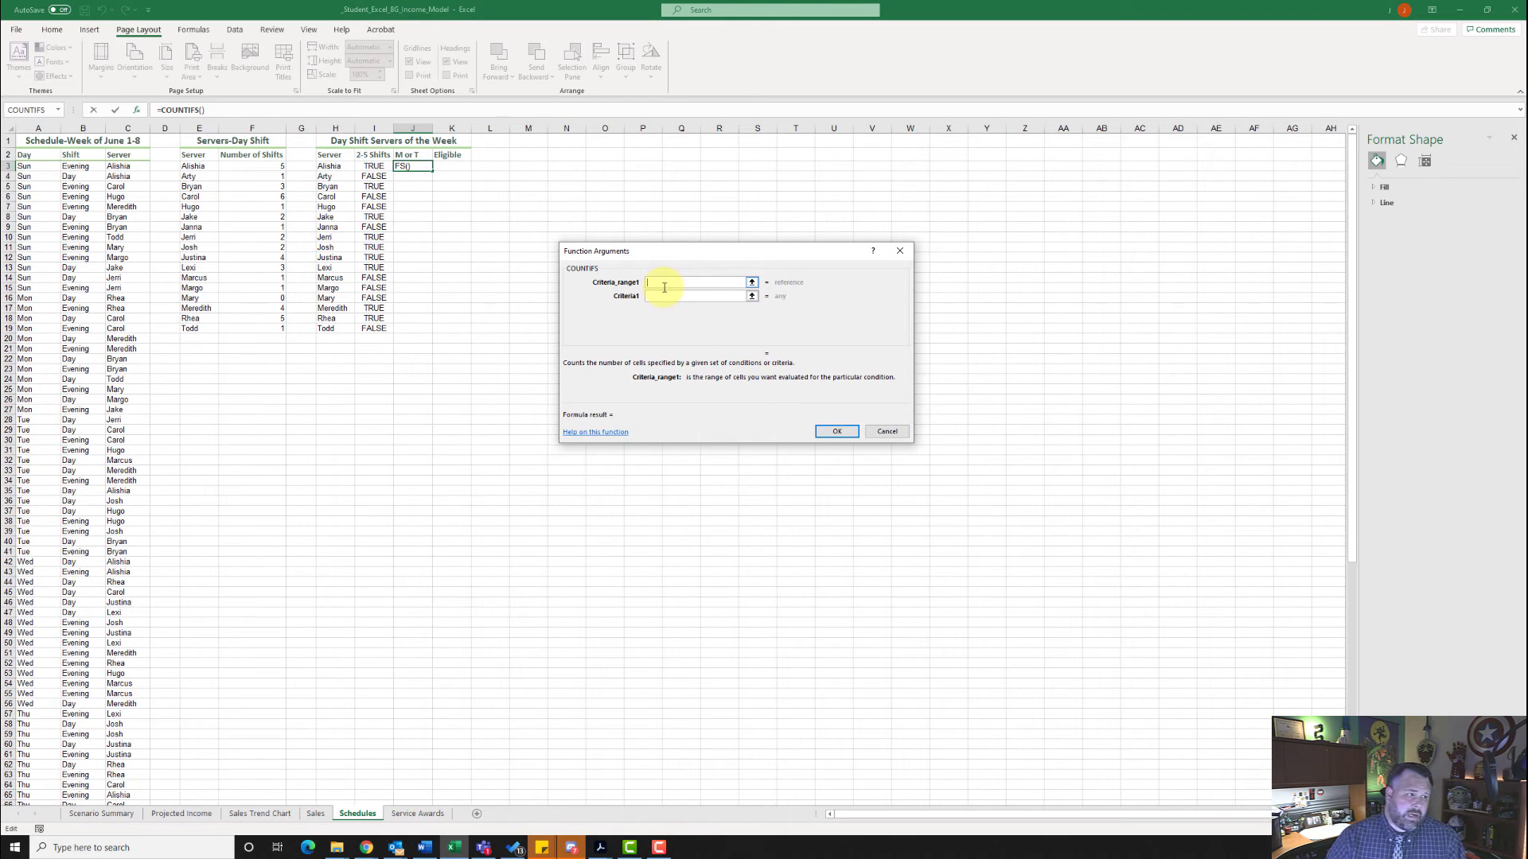
- Complete the COUNTIFS in J3 with SERVER matching H3 and DAY matching "Mon"
{"action": "type", "text": "SERVER"}
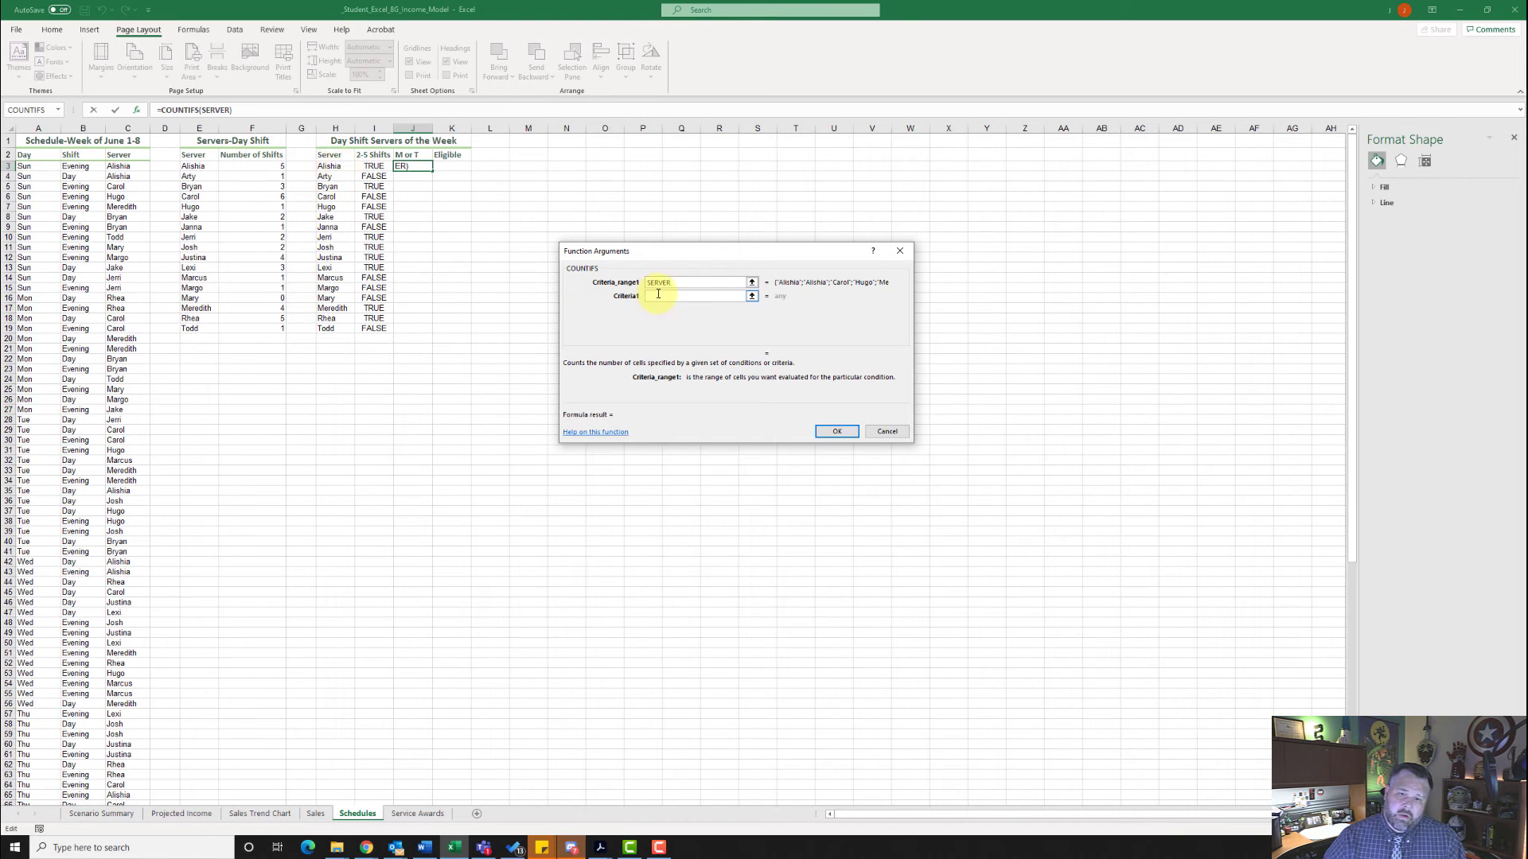
{"action": "left_click", "coordinate": [658, 293]}
{"action": "type", "text": "H"}
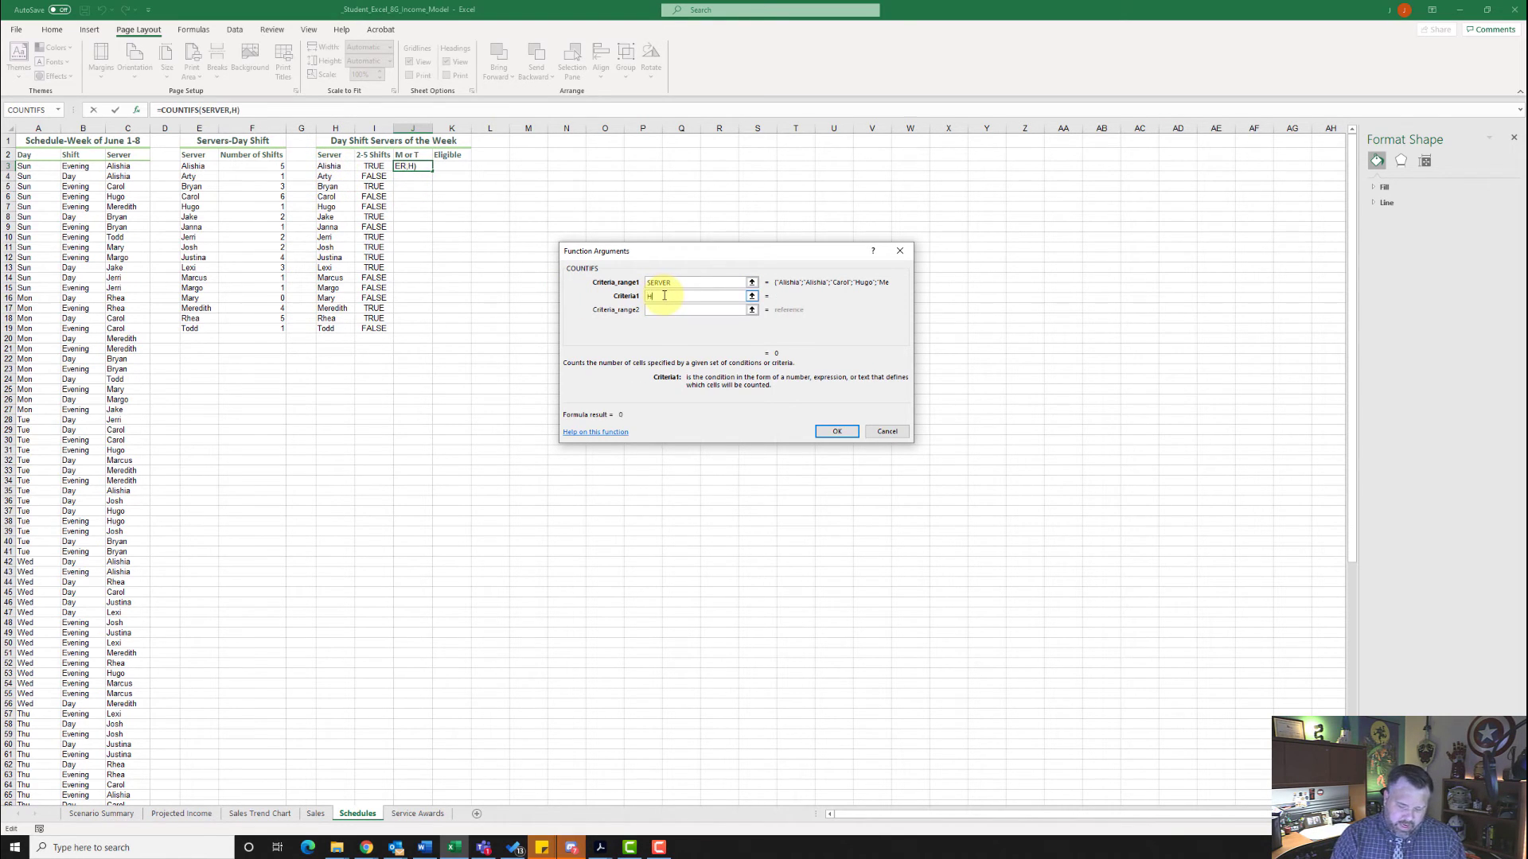
{"action": "type", "text": "3"}
{"action": "left_click", "coordinate": [670, 309]}
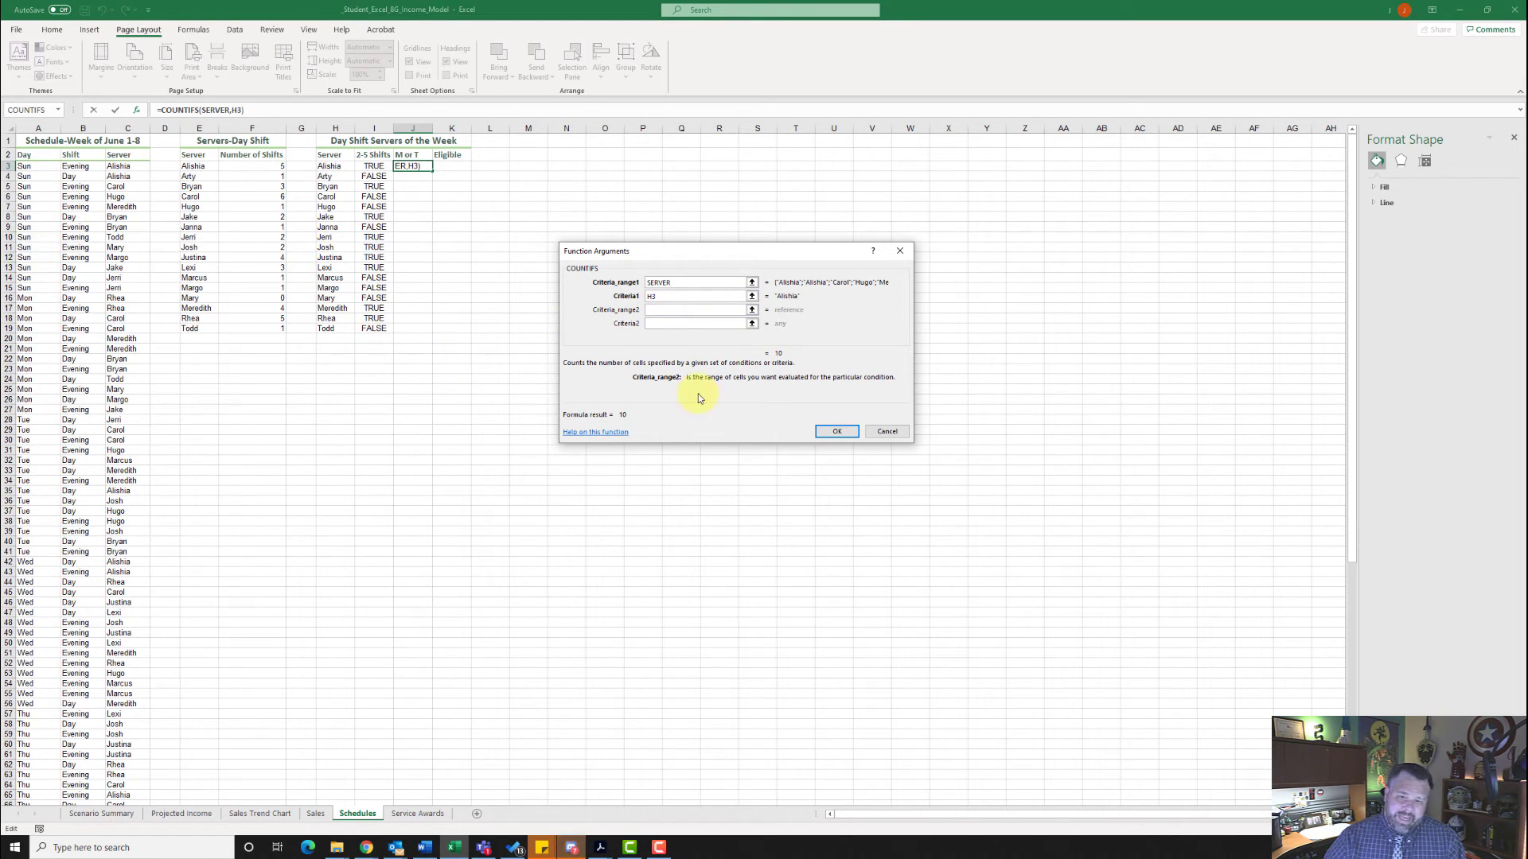
{"action": "type", "text": "DA"}
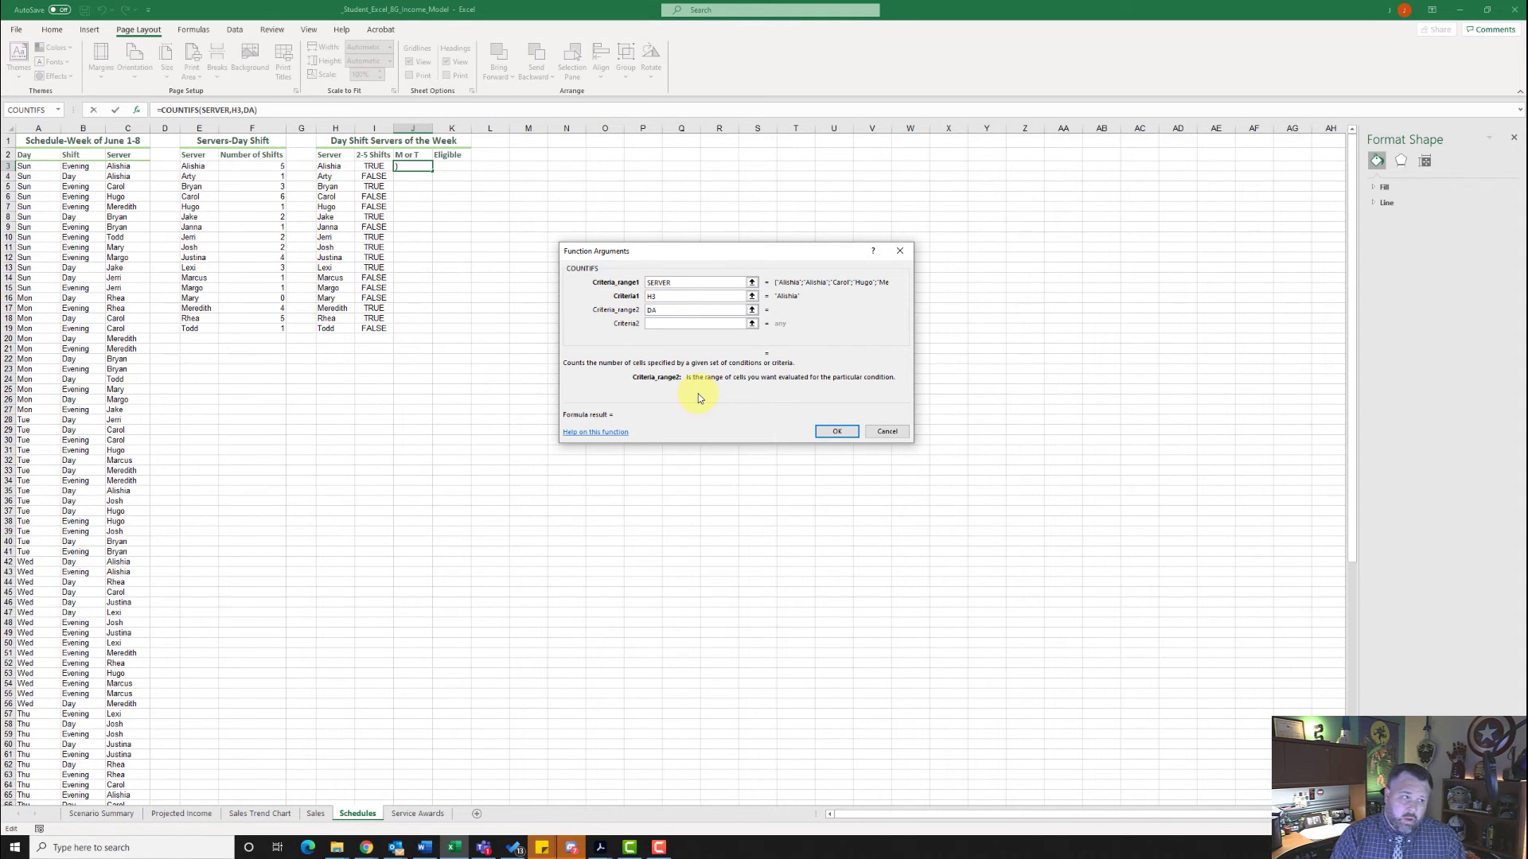
{"action": "type", "text": "Y"}
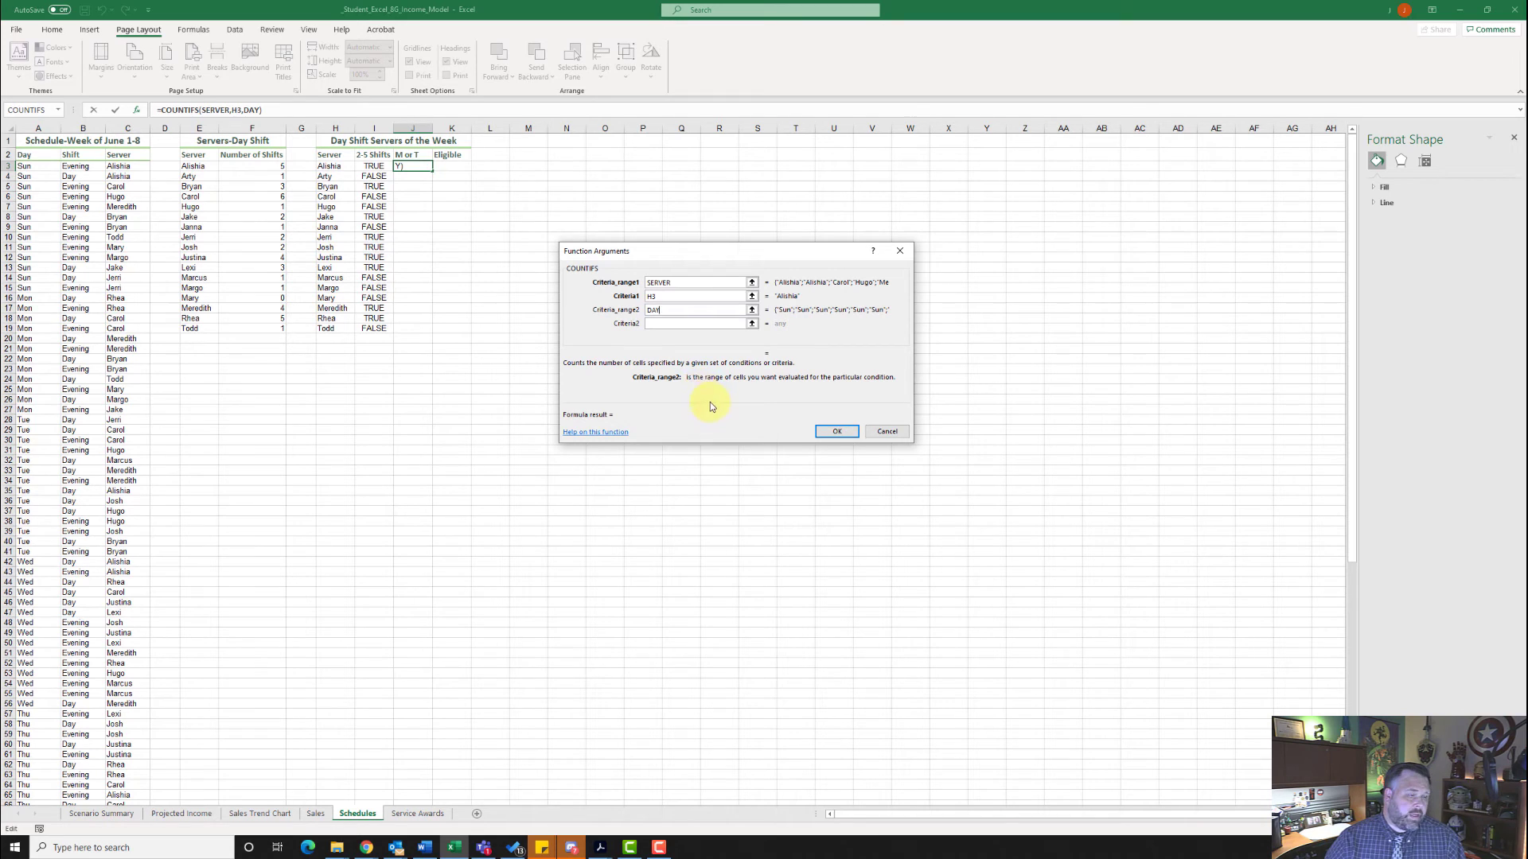
{"action": "left_click", "coordinate": [666, 323]}
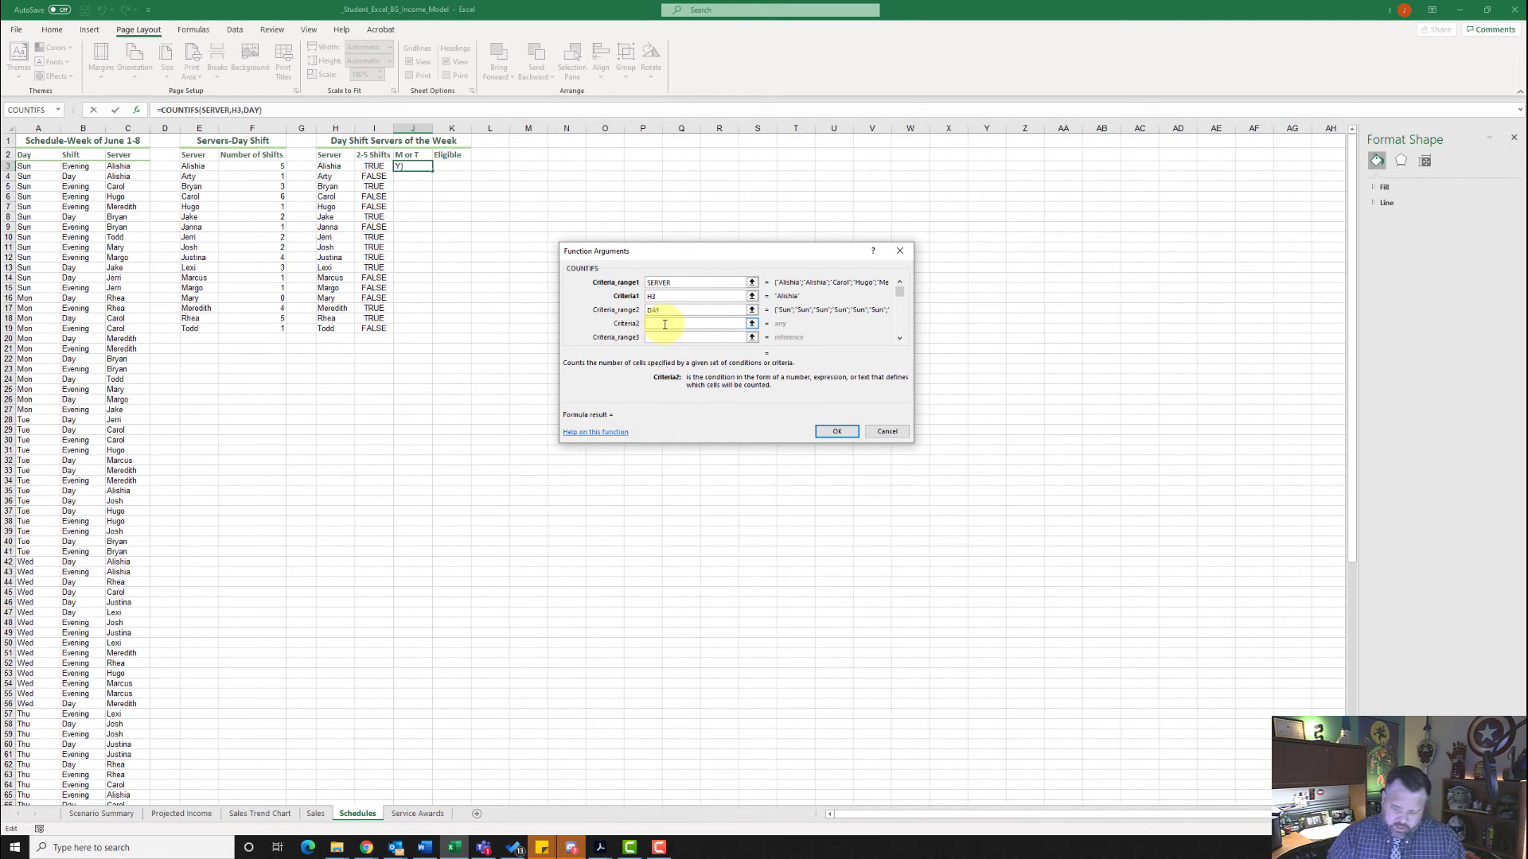
{"action": "type", "text": "\""}
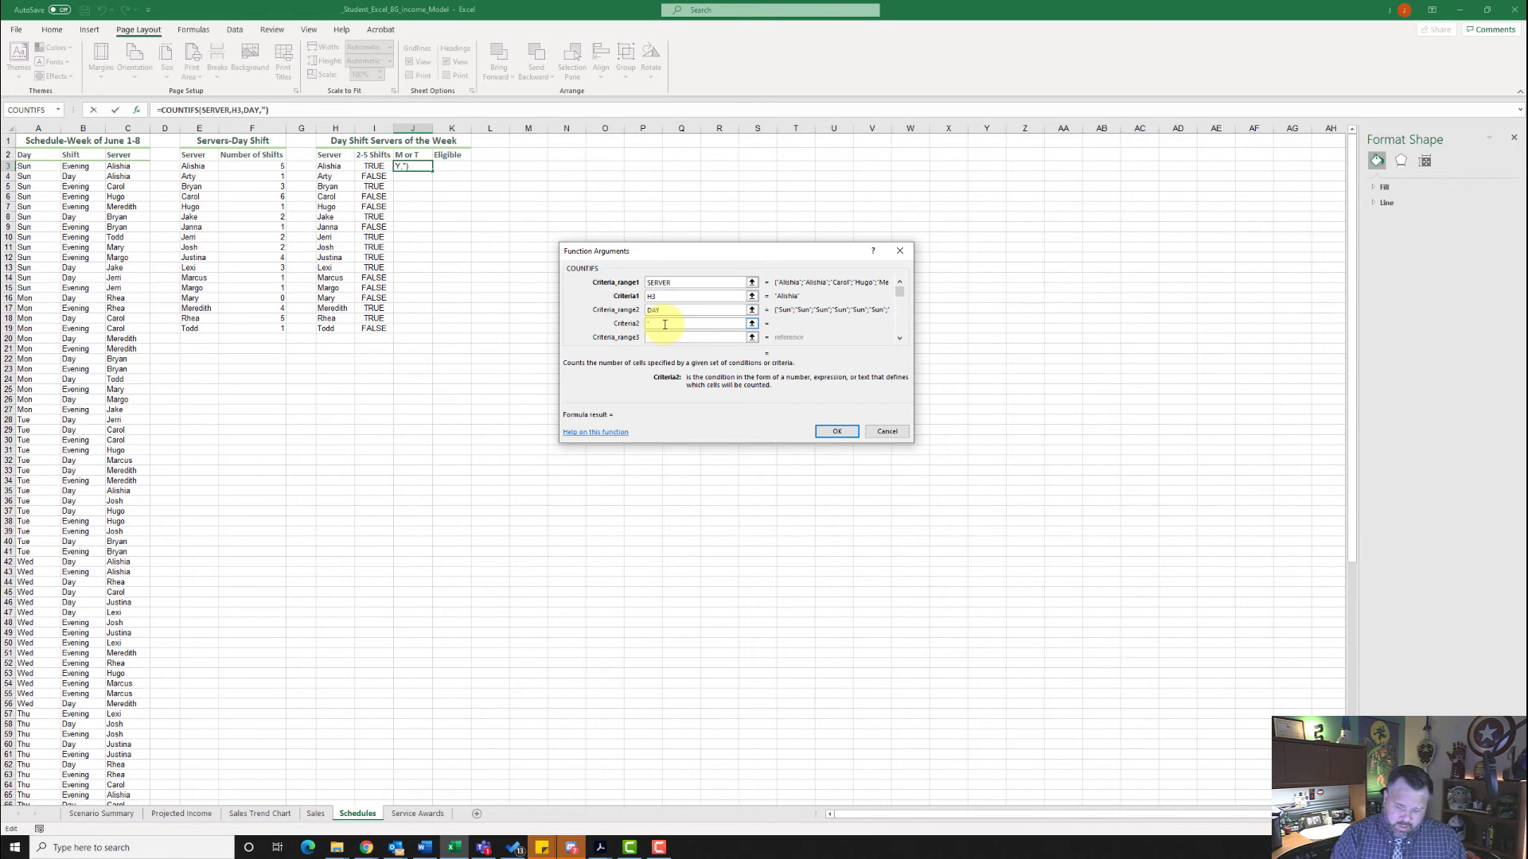
{"action": "type", "text": "Mon\""}
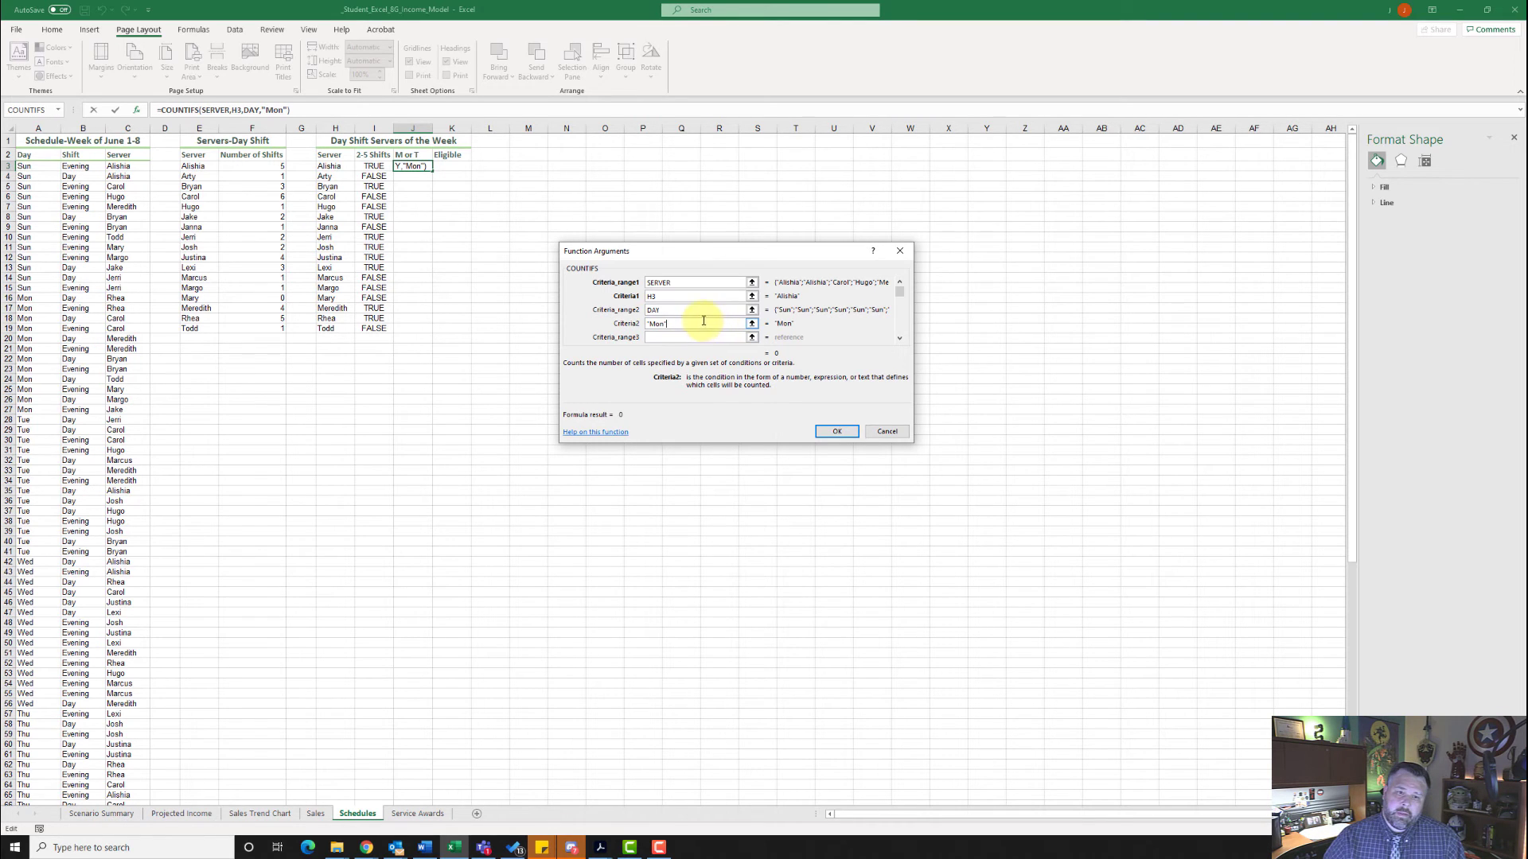
{"action": "left_click", "coordinate": [837, 432]}
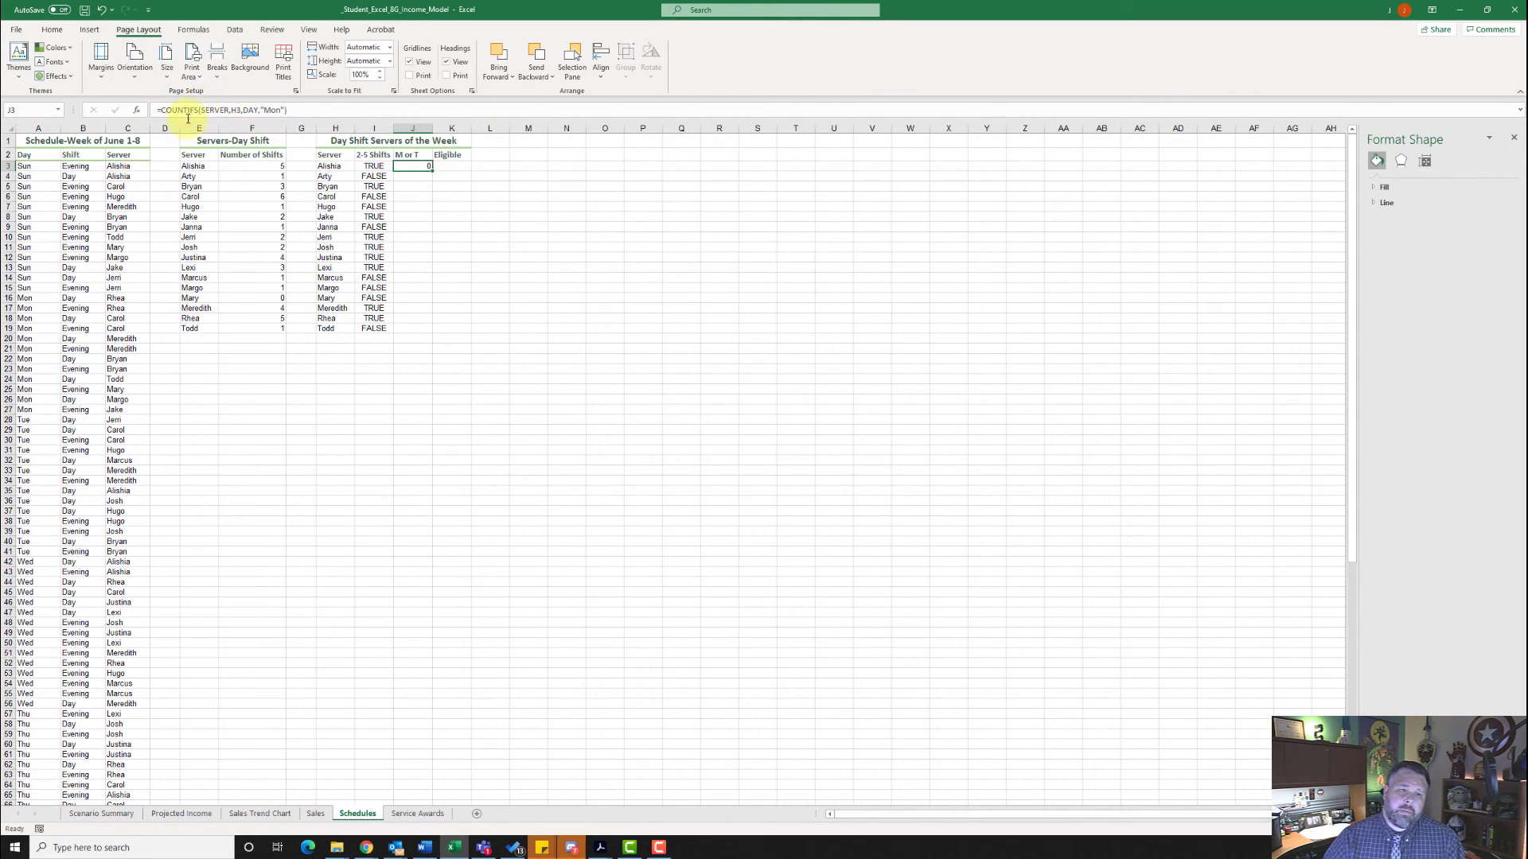
- Append a plus sign and a second COUNTIFS function to the formula in J3
{"action": "left_click", "coordinate": [303, 109]}
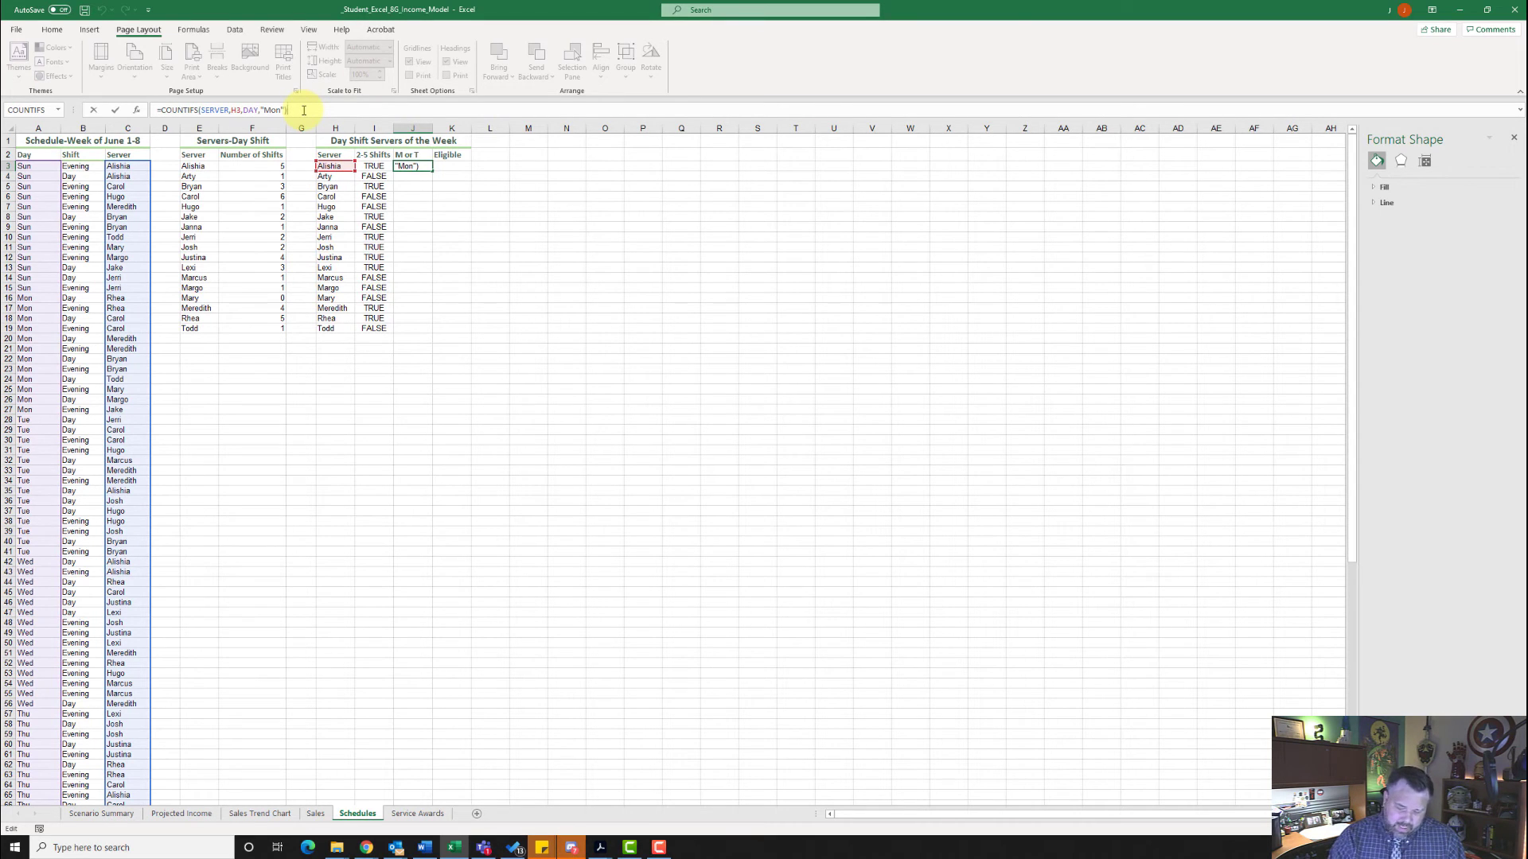
{"action": "type", "text": "+"}
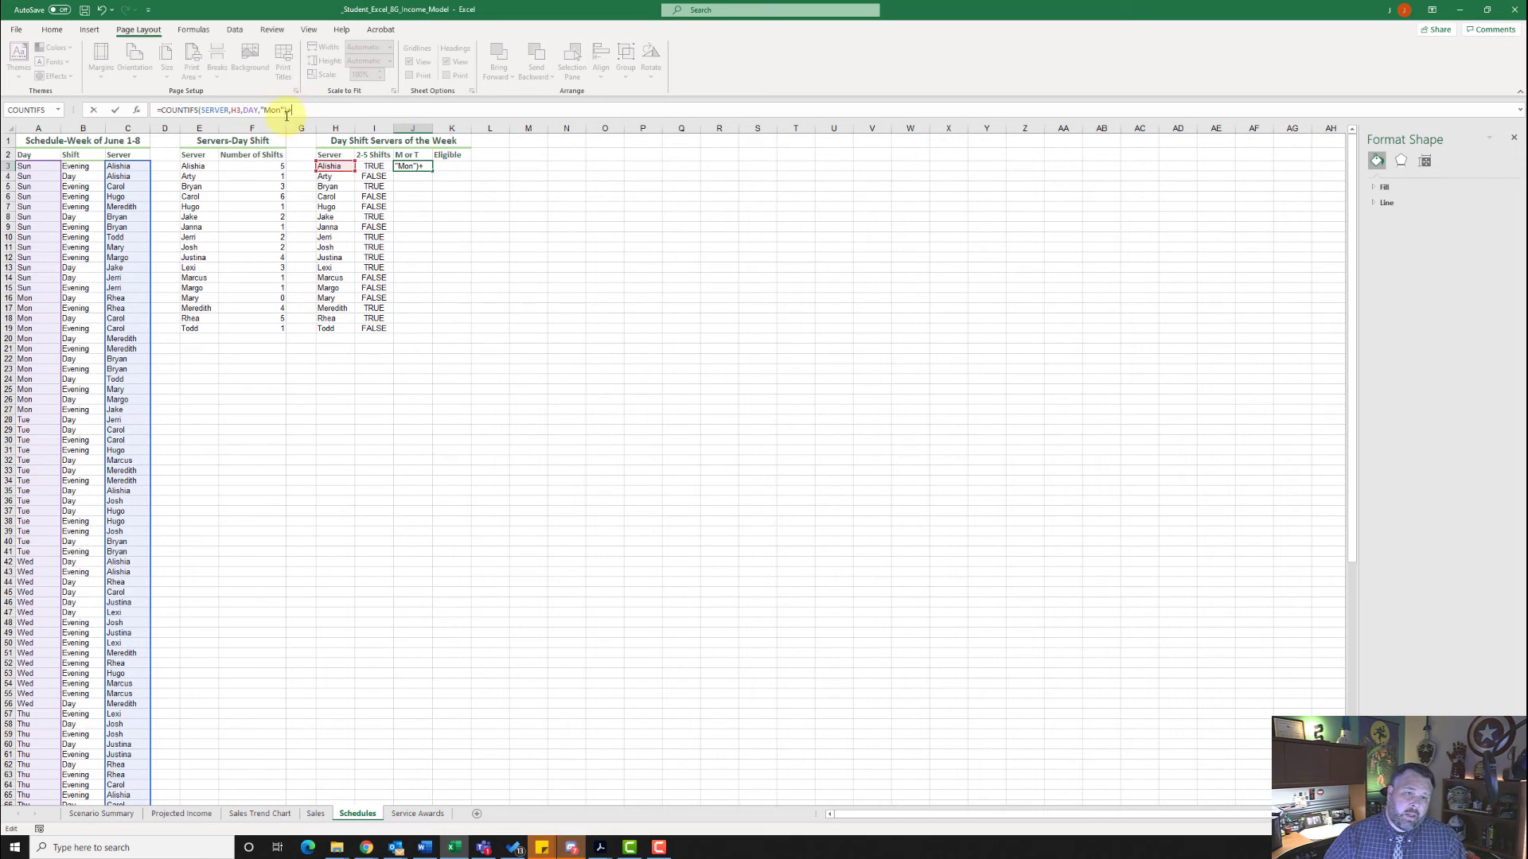
{"action": "left_click", "coordinate": [138, 112]}
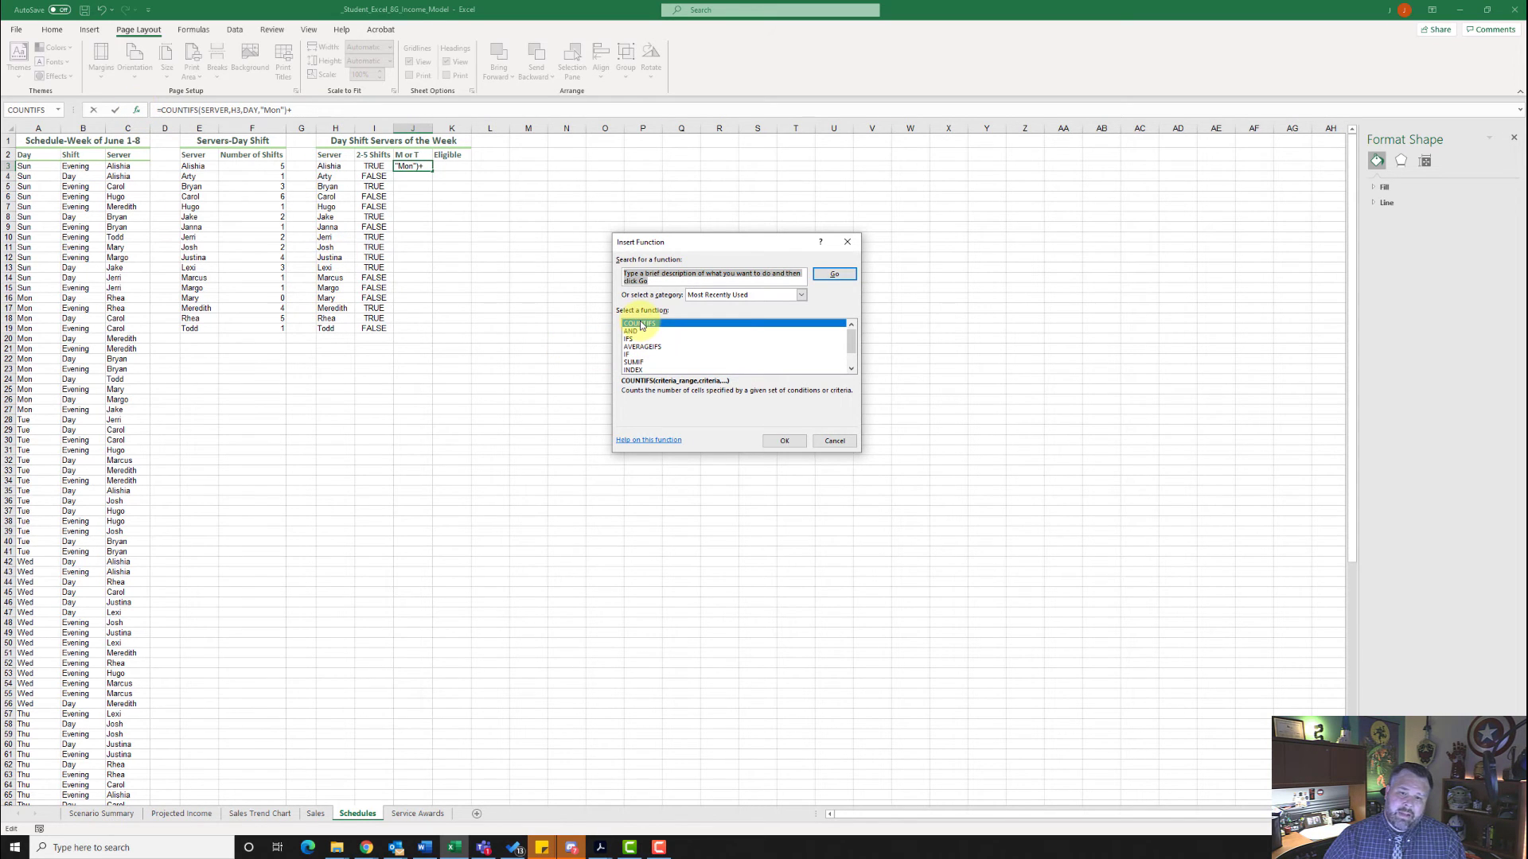
{"action": "left_click", "coordinate": [797, 440]}
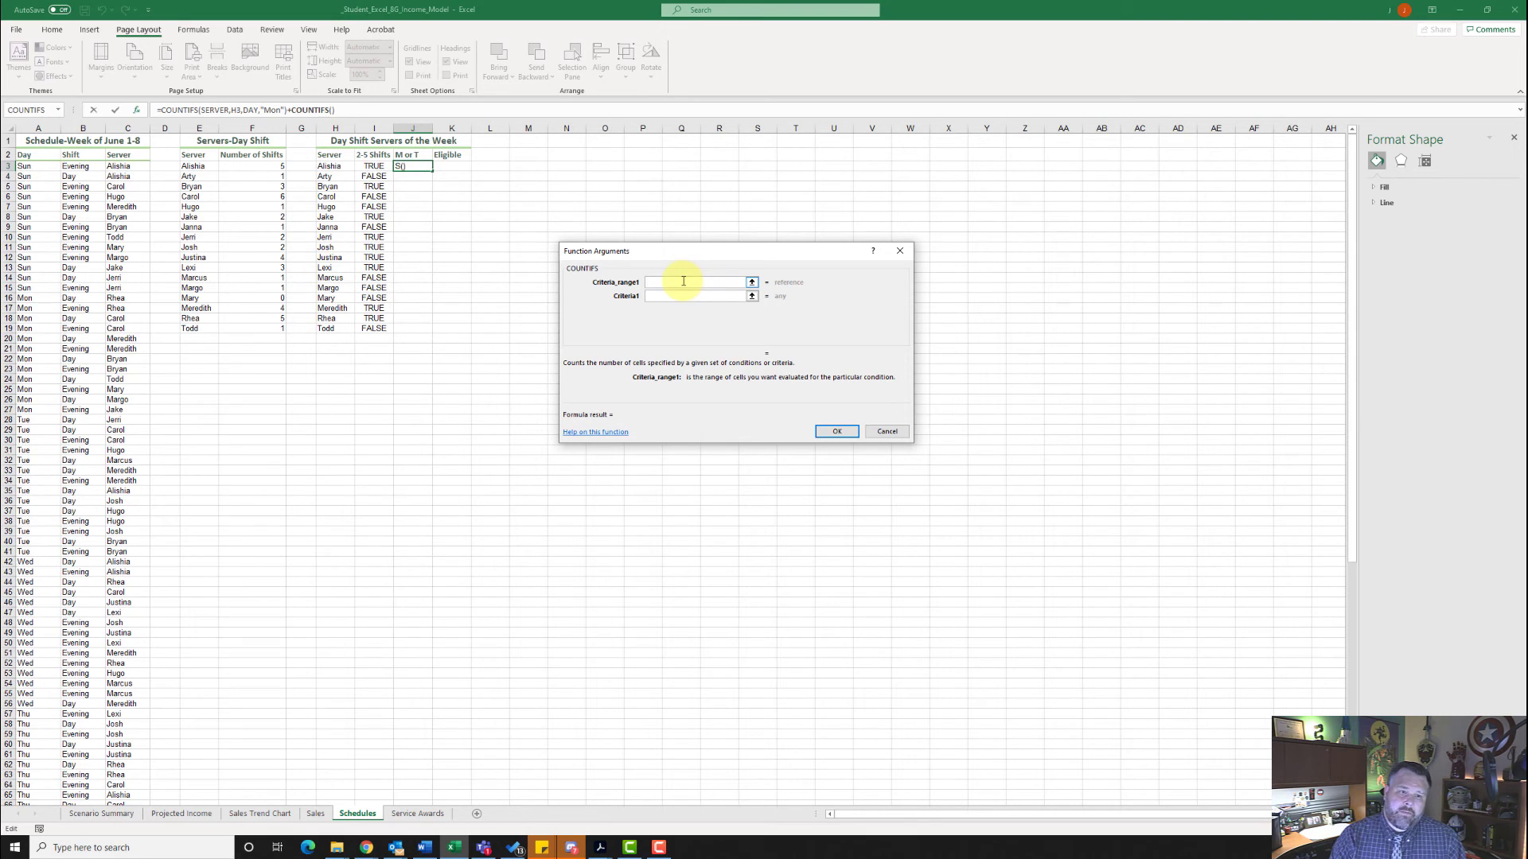
- Set the first condition of the second COUNTIFS to SERVER matching H3
{"action": "type", "text": "SER"}
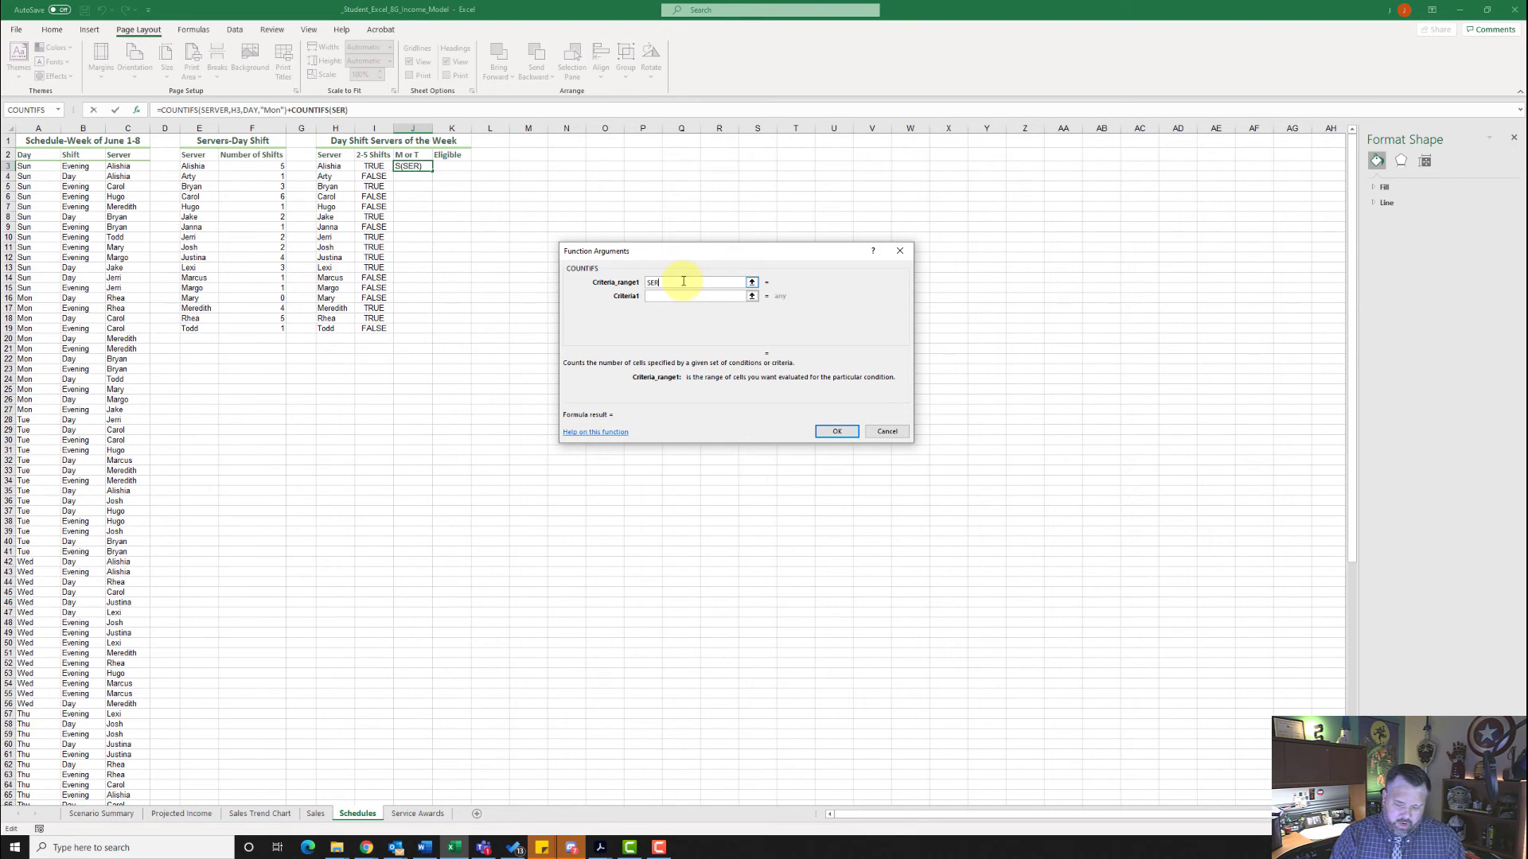
{"action": "type", "text": "VER"}
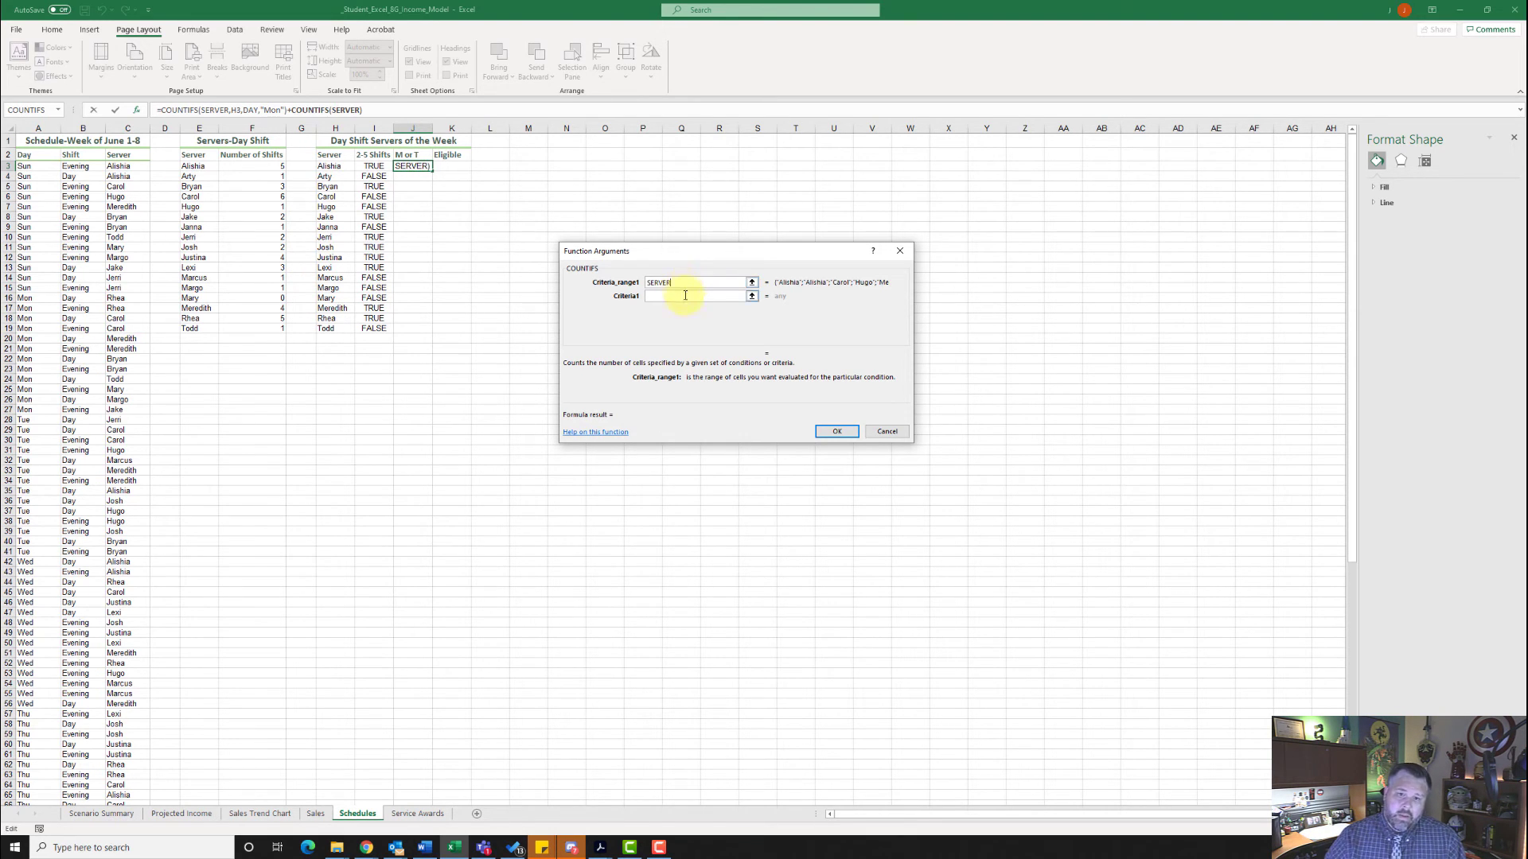
{"action": "left_click", "coordinate": [685, 295]}
{"action": "type", "text": "H3"}
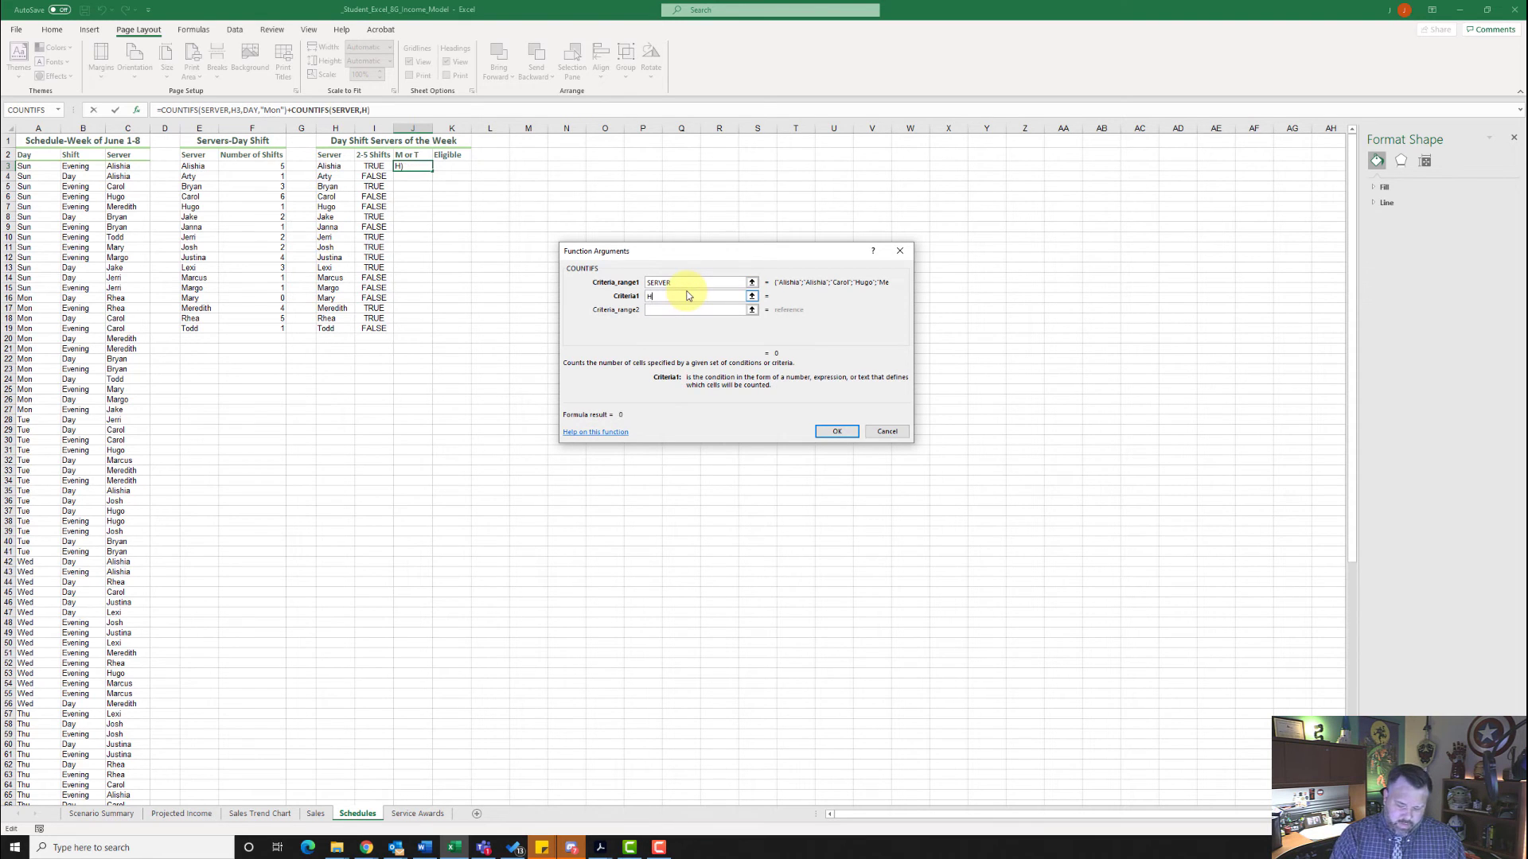
- Add DAY matching "Tue" as the second COUNTIFS's other condition, and fill the completed formula down through J19
{"action": "left_click", "coordinate": [685, 310]}
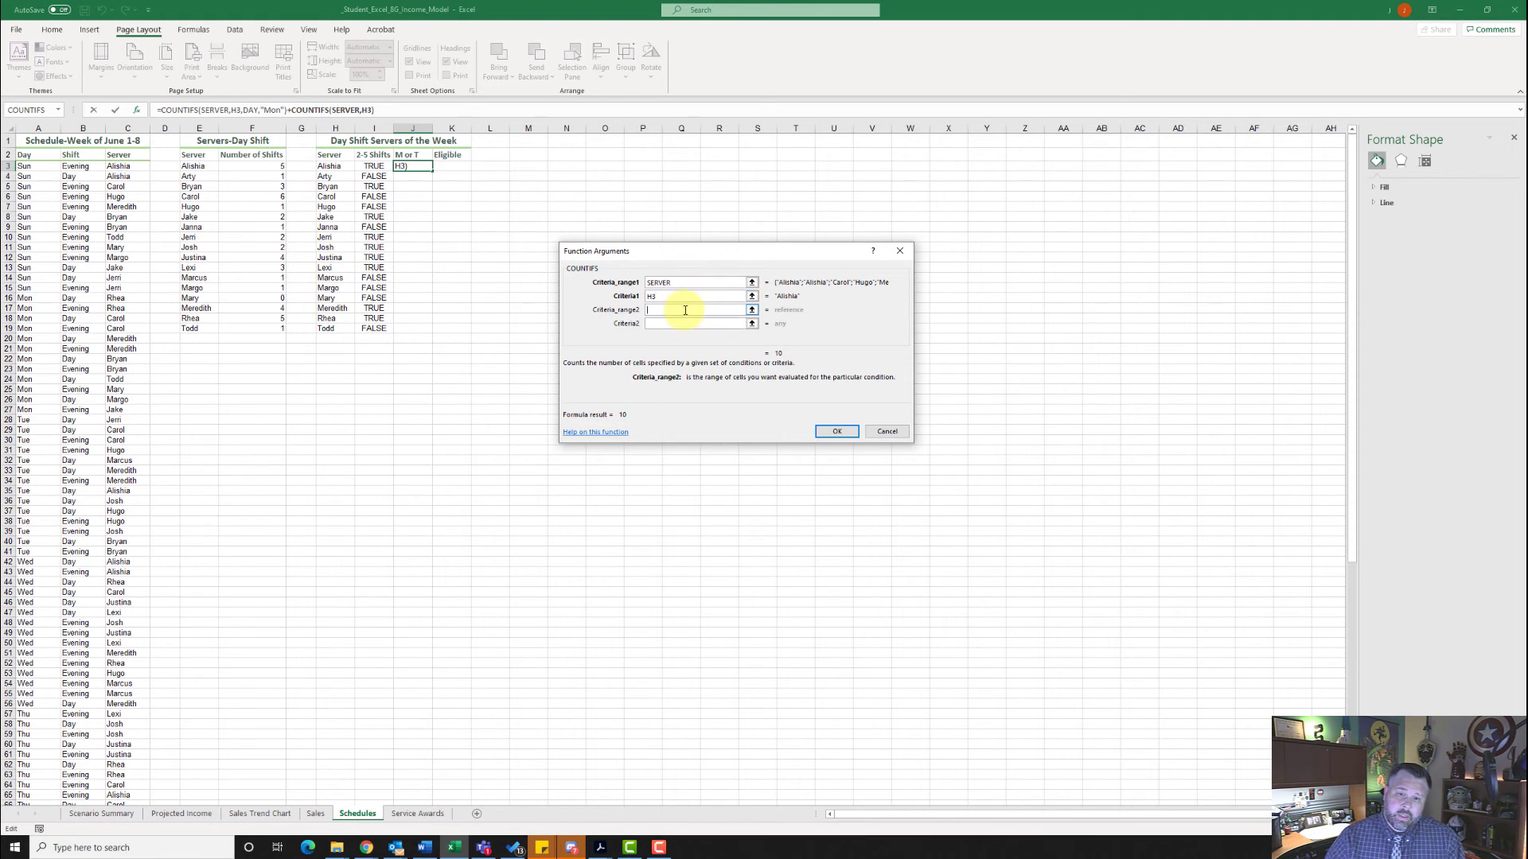
{"action": "type", "text": "Day"}
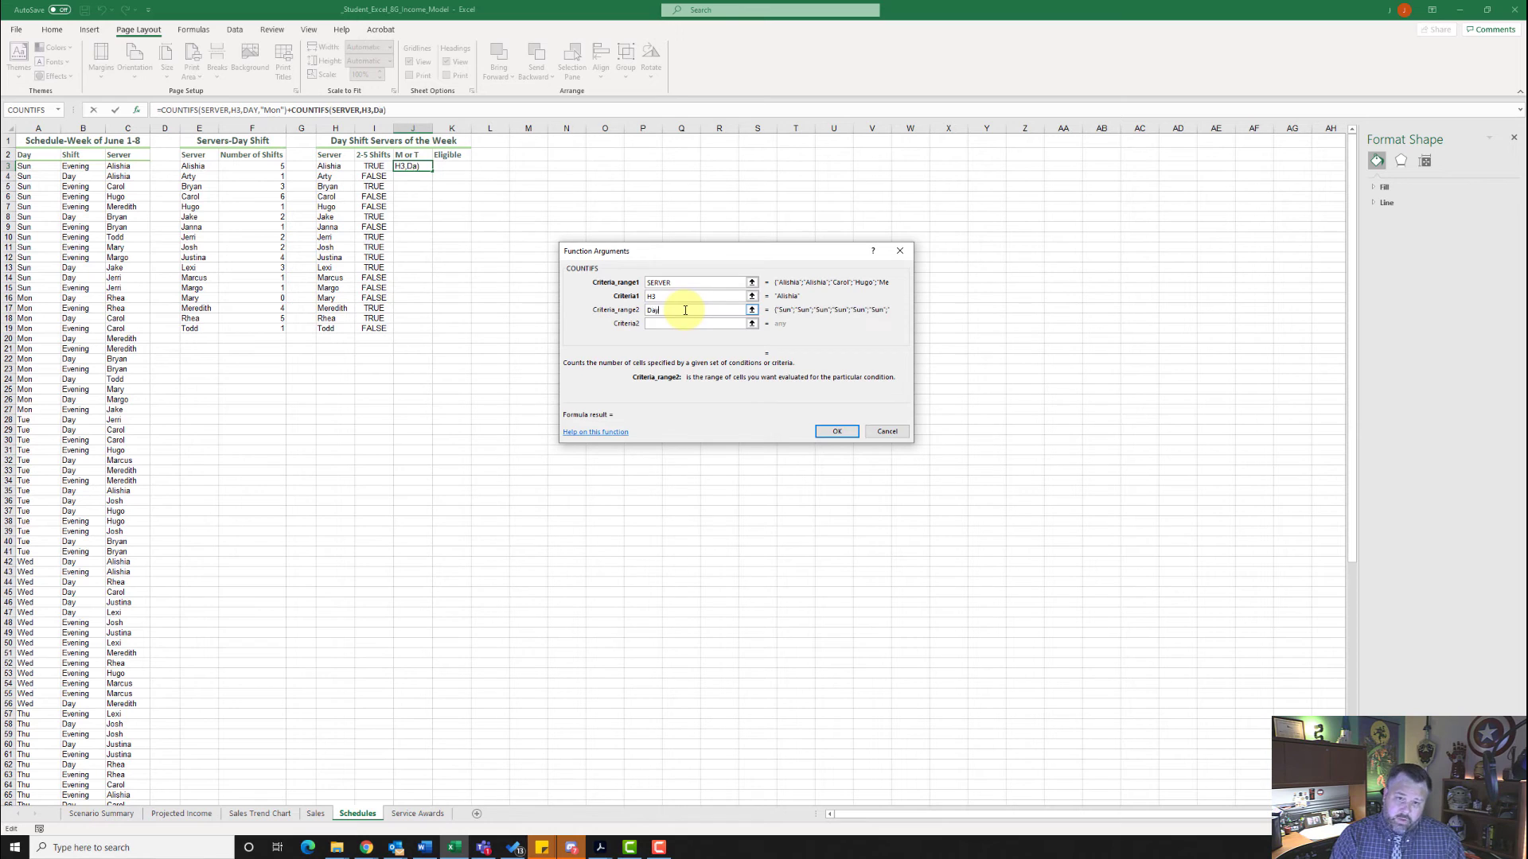
{"action": "key", "text": "BackSpace"}
{"action": "type", "text": "AY"}
{"action": "left_click", "coordinate": [690, 323]}
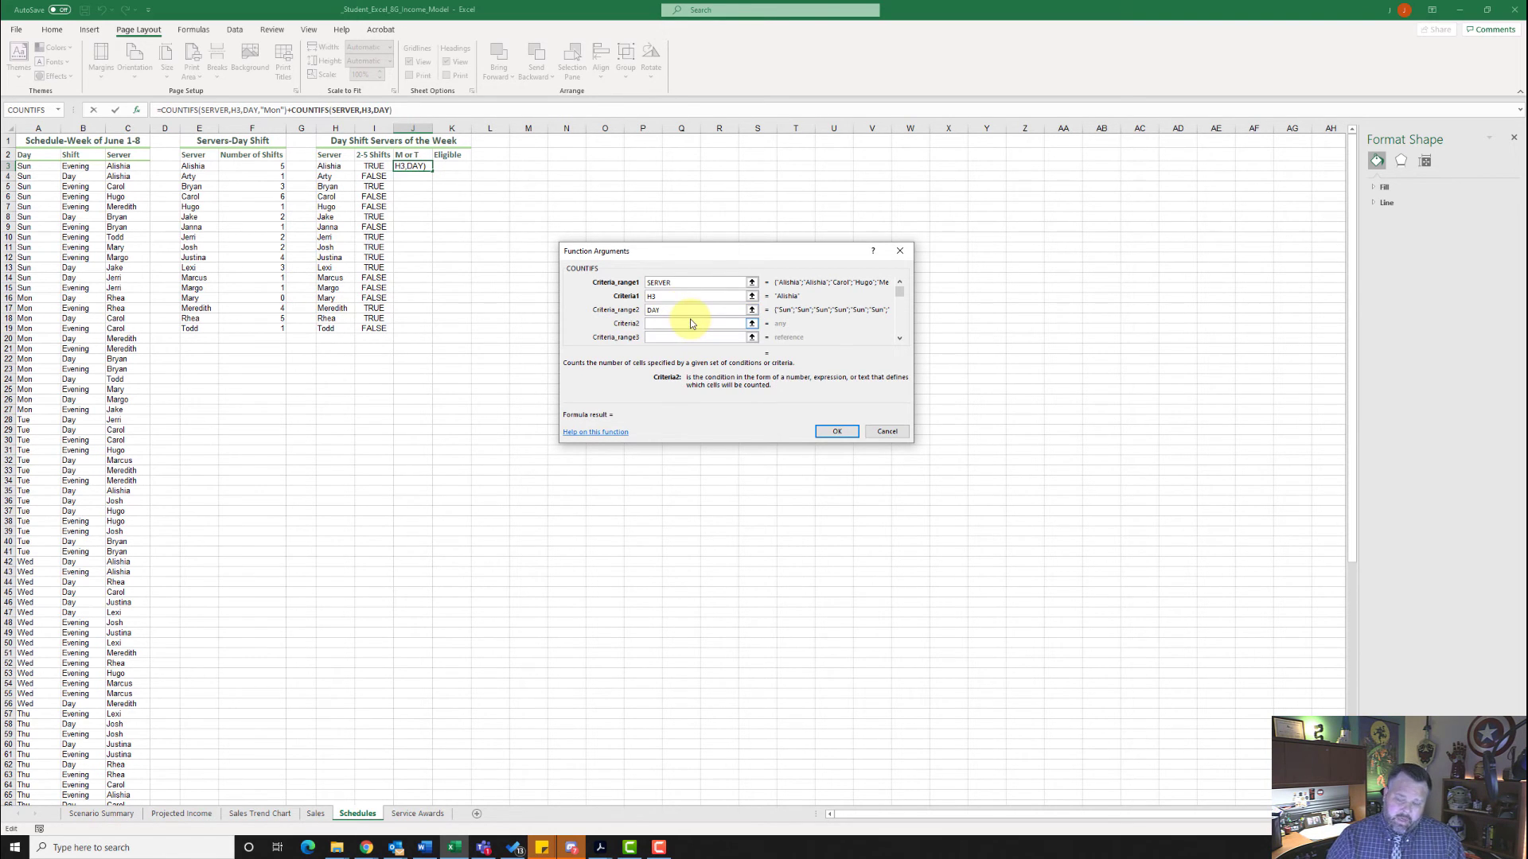
{"action": "type", "text": "\"Tue"}
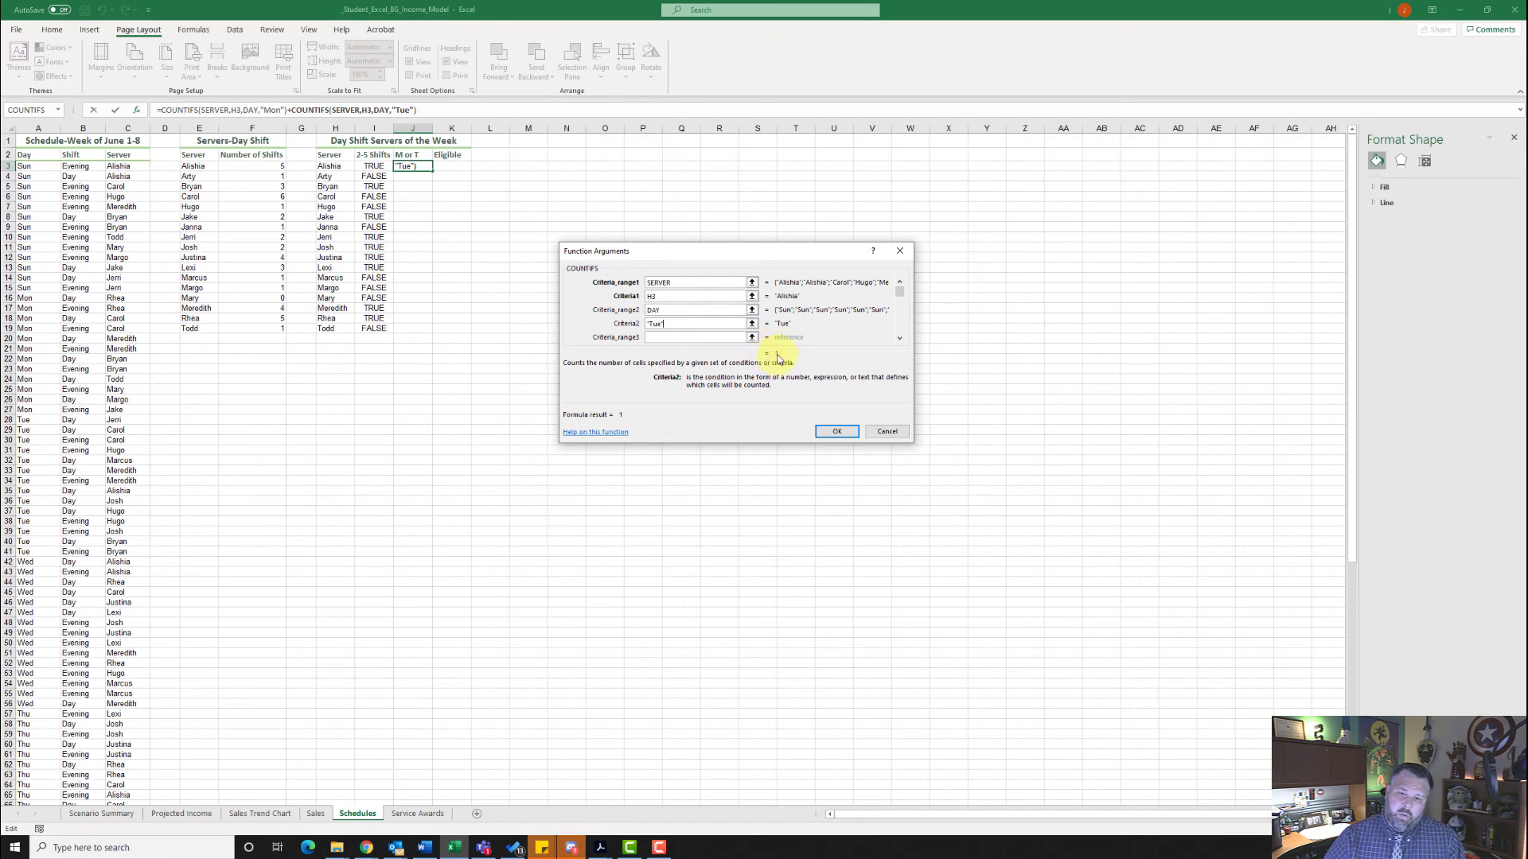
{"action": "left_click", "coordinate": [838, 431]}
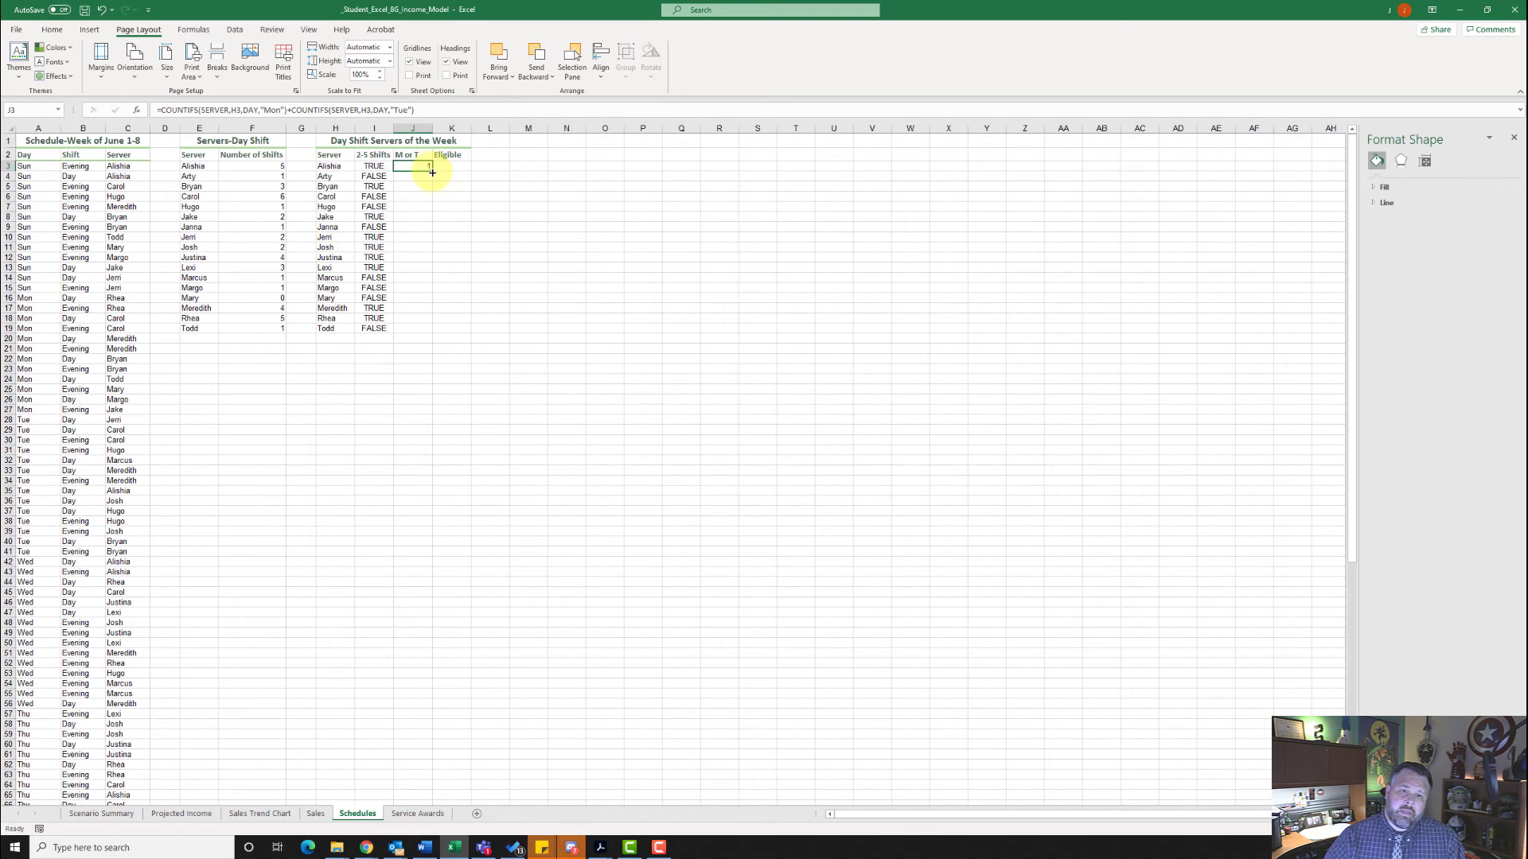
{"action": "left_click_drag", "start_coordinate": [432, 172], "coordinate": [428, 329]}
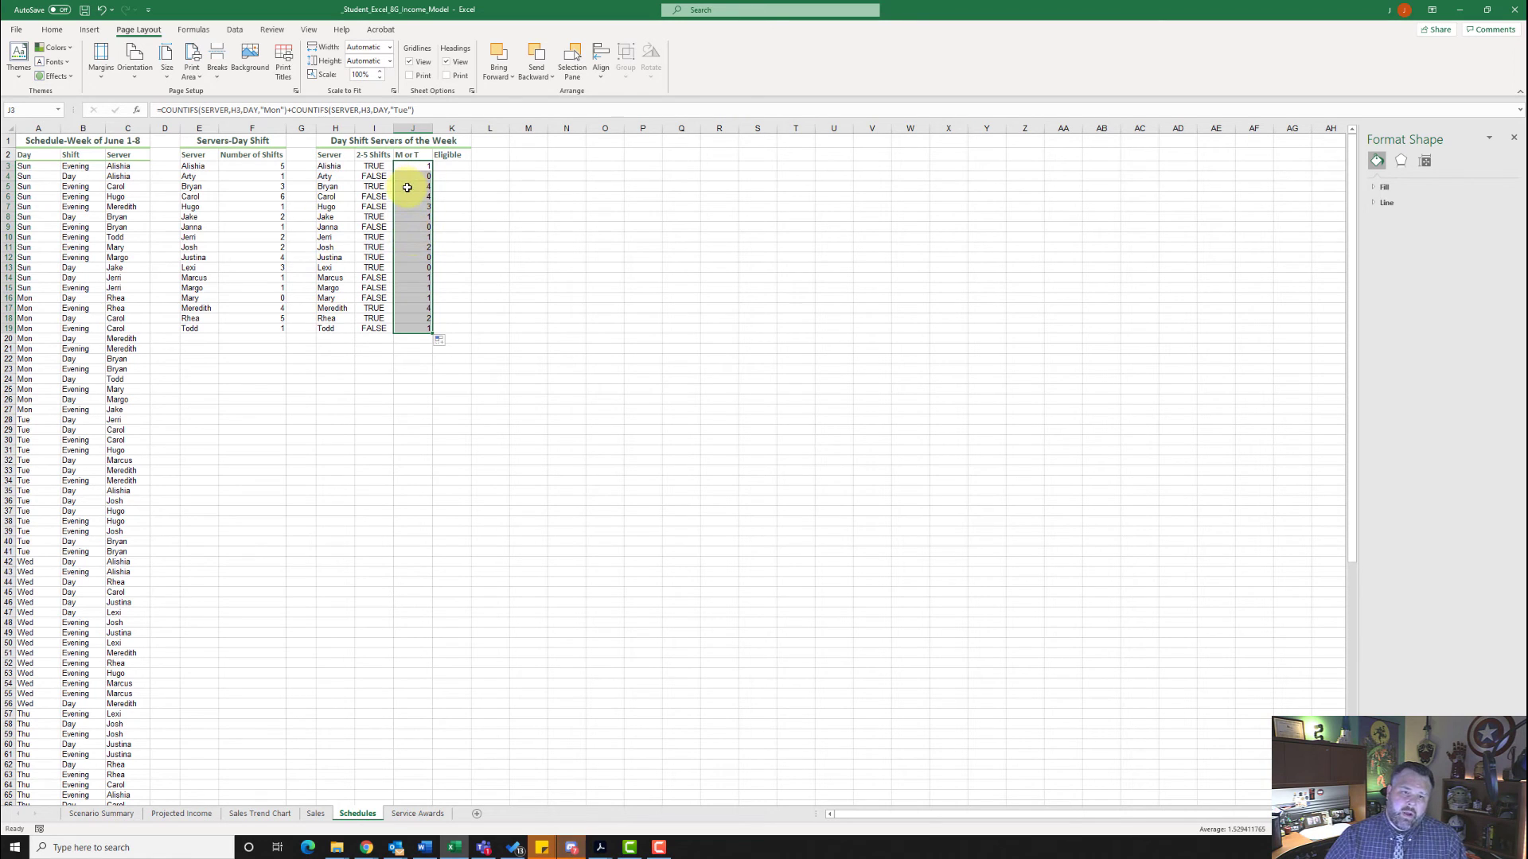
- Insert the IF function in cell K3 of the Eligible column
{"action": "left_click", "coordinate": [447, 166]}
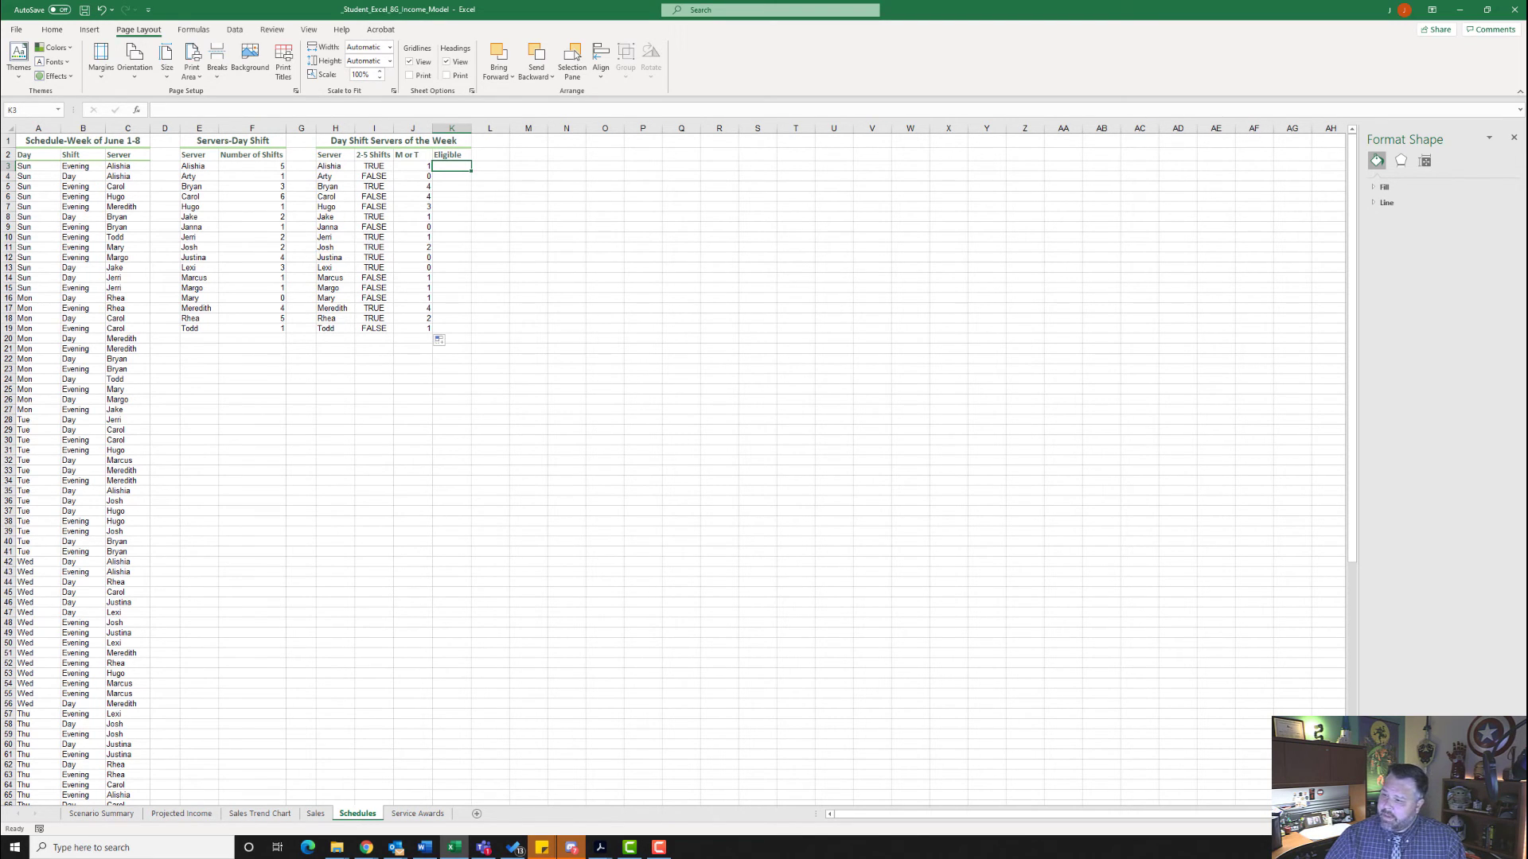
{"action": "left_click", "coordinate": [138, 111]}
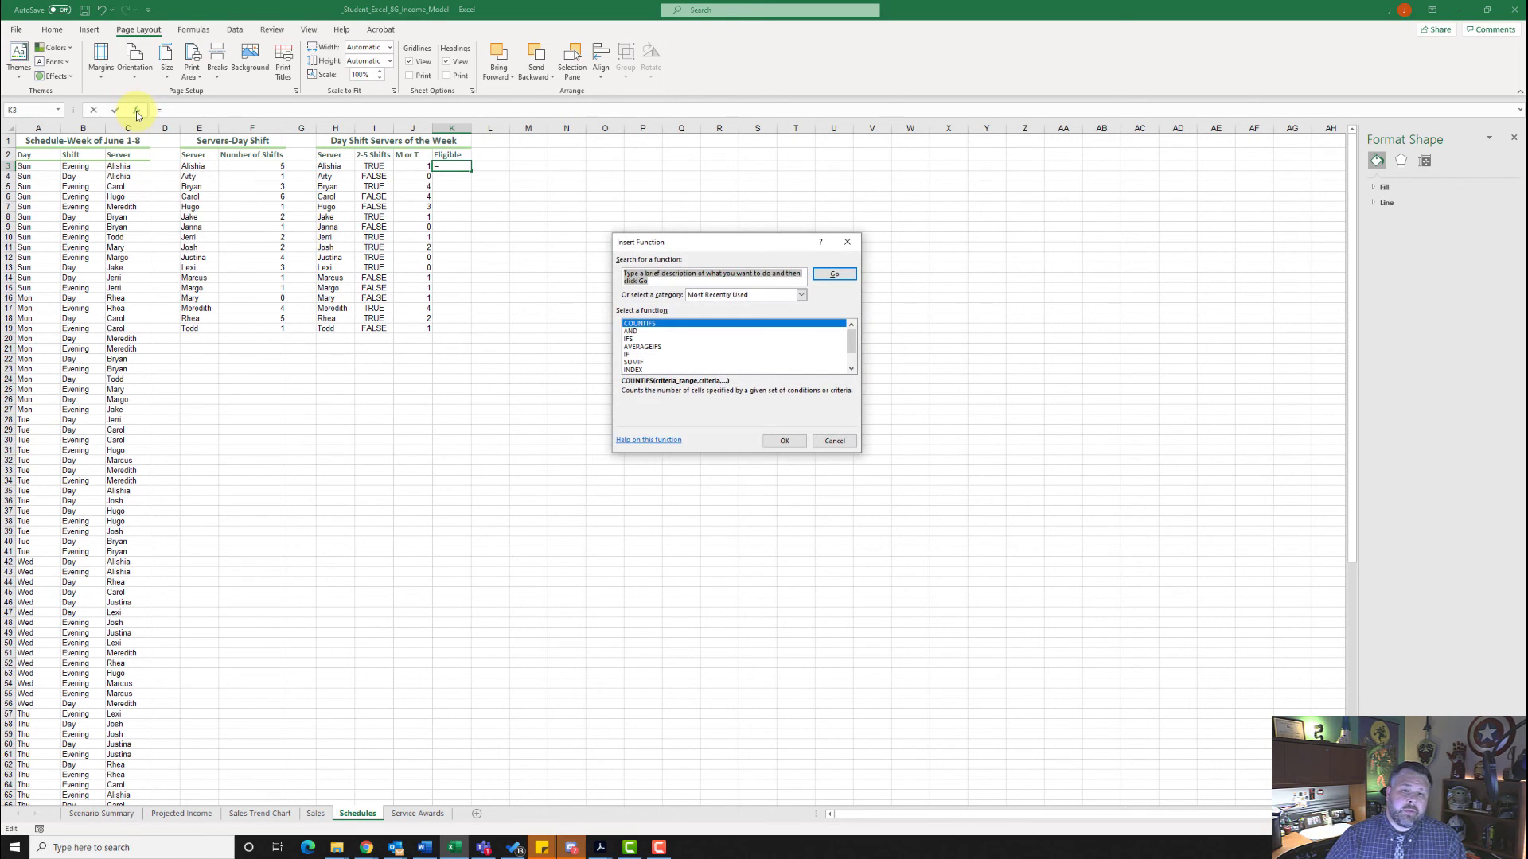
{"action": "left_click", "coordinate": [646, 355]}
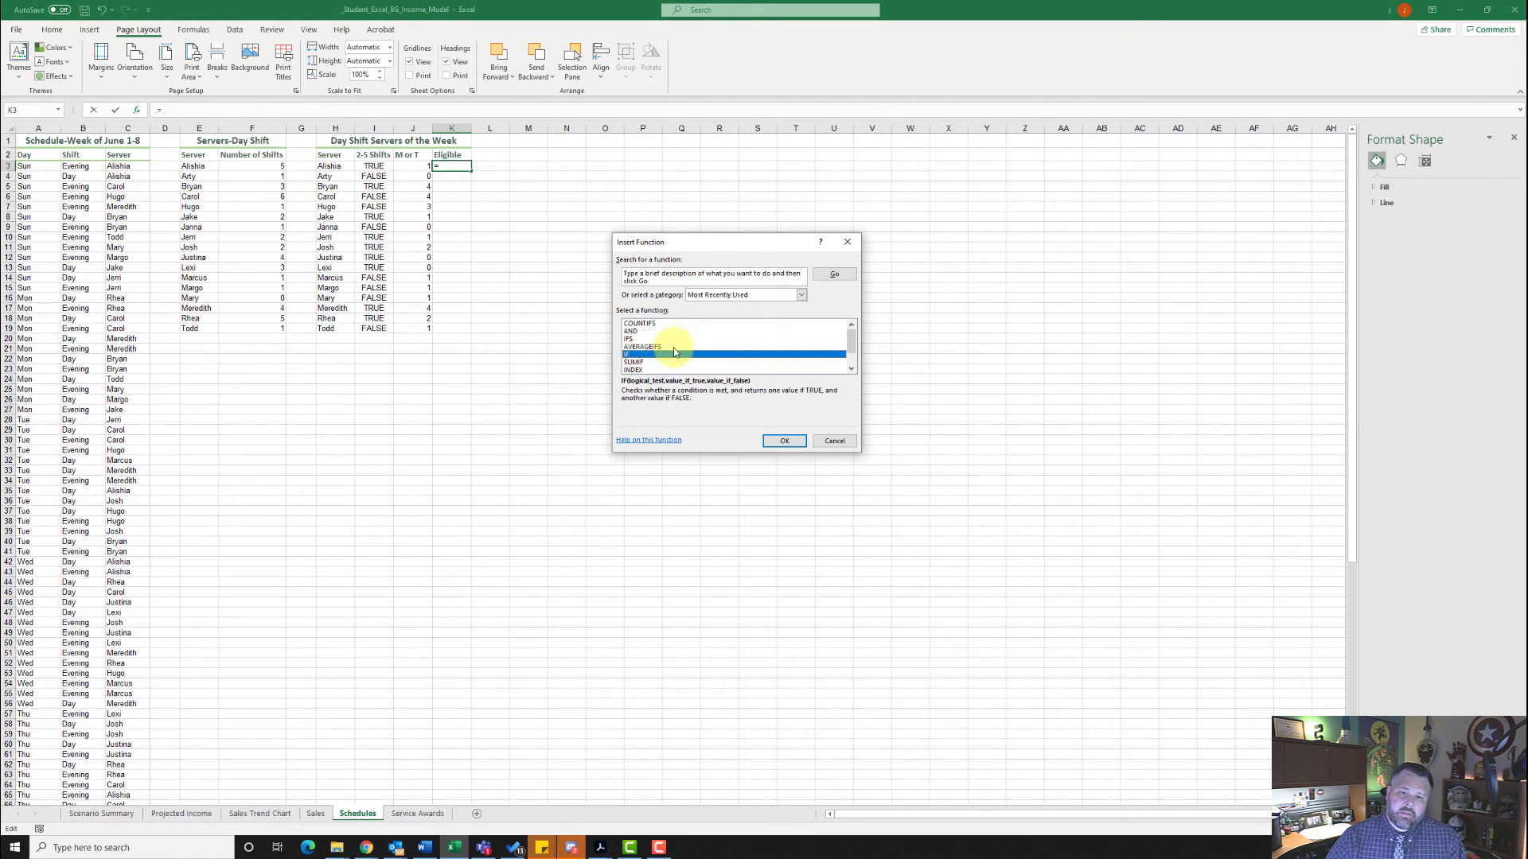
{"action": "left_click", "coordinate": [783, 440]}
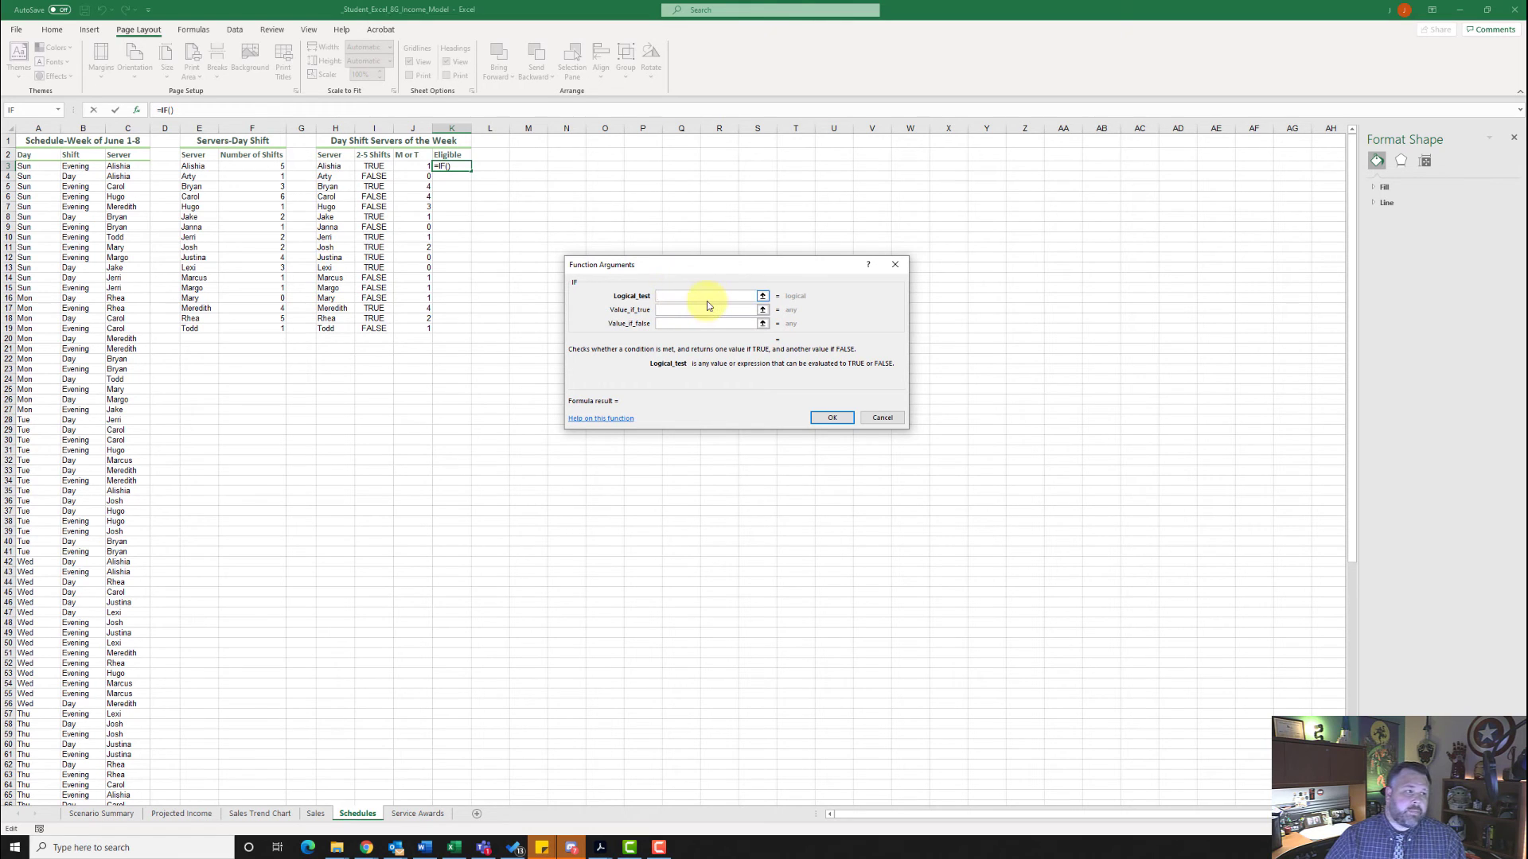
- Set the IF function's logical test to AND(I3,J3>=1)
{"action": "type", "text": "AND"}
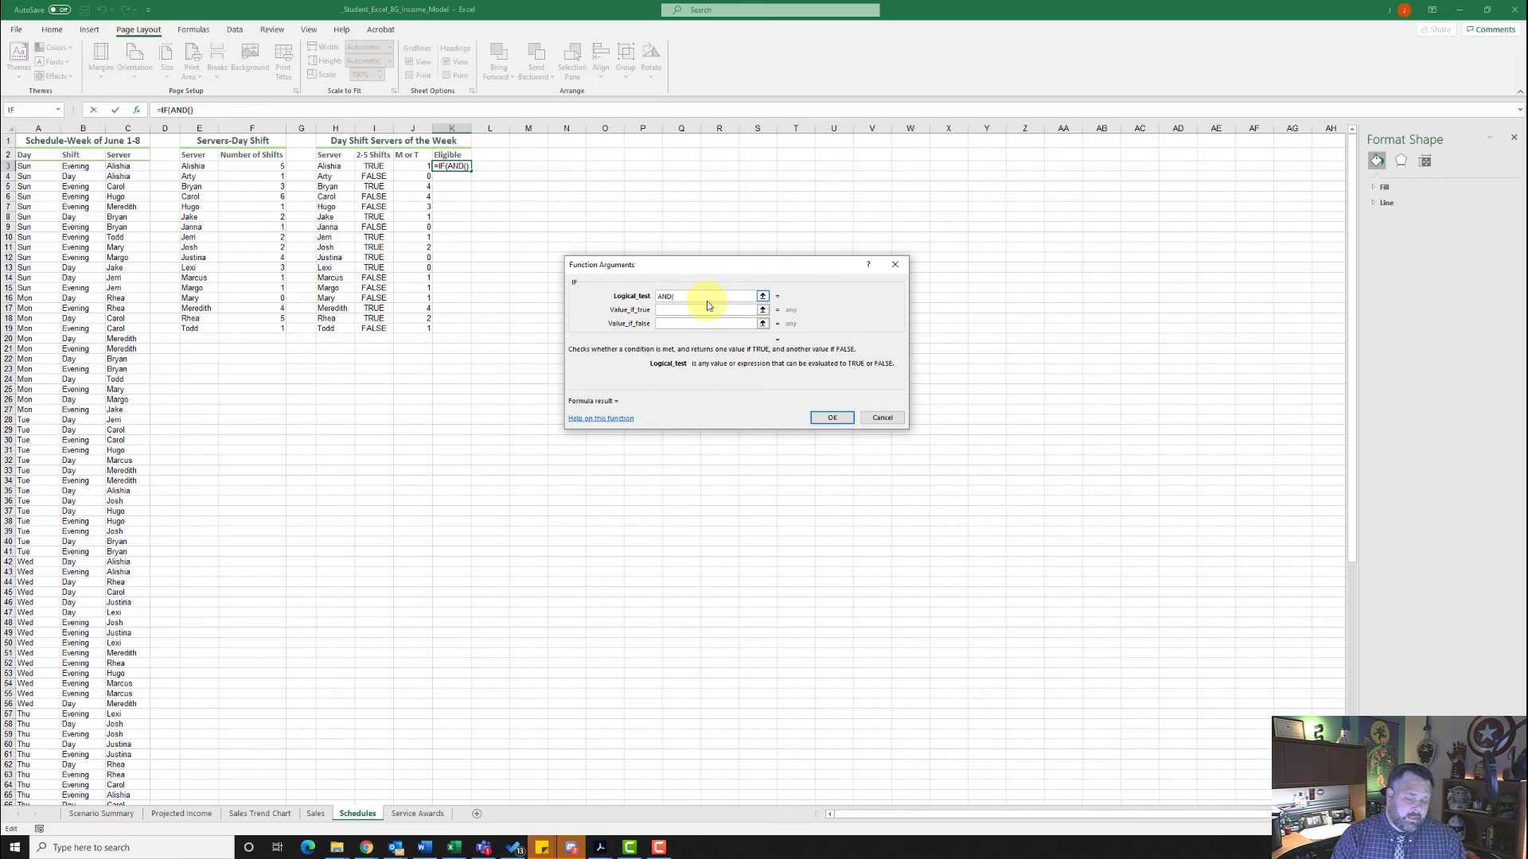
{"action": "type", "text": "("}
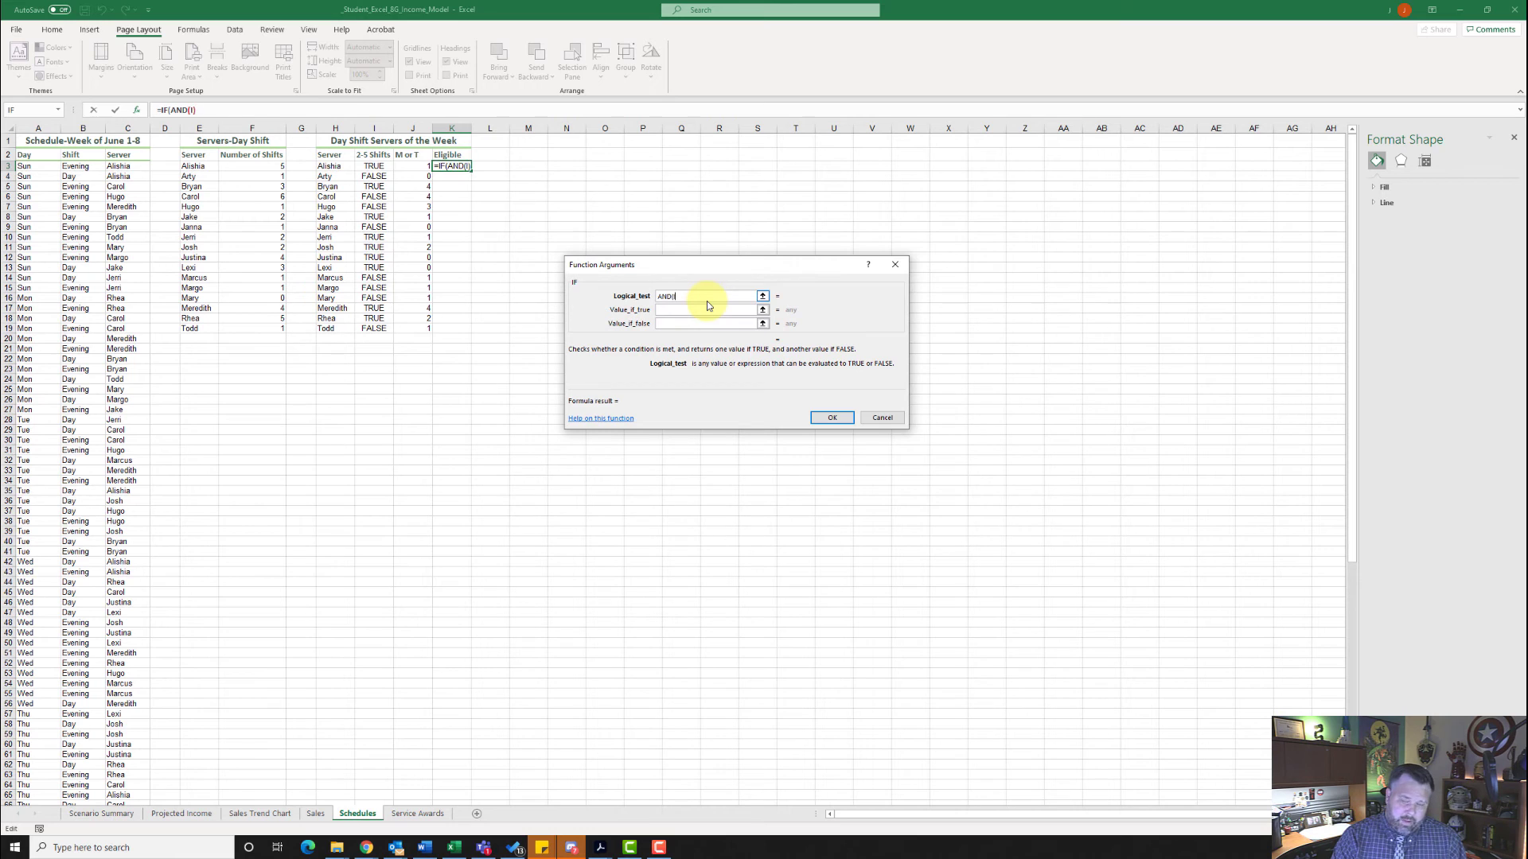
{"action": "type", "text": "I3"}
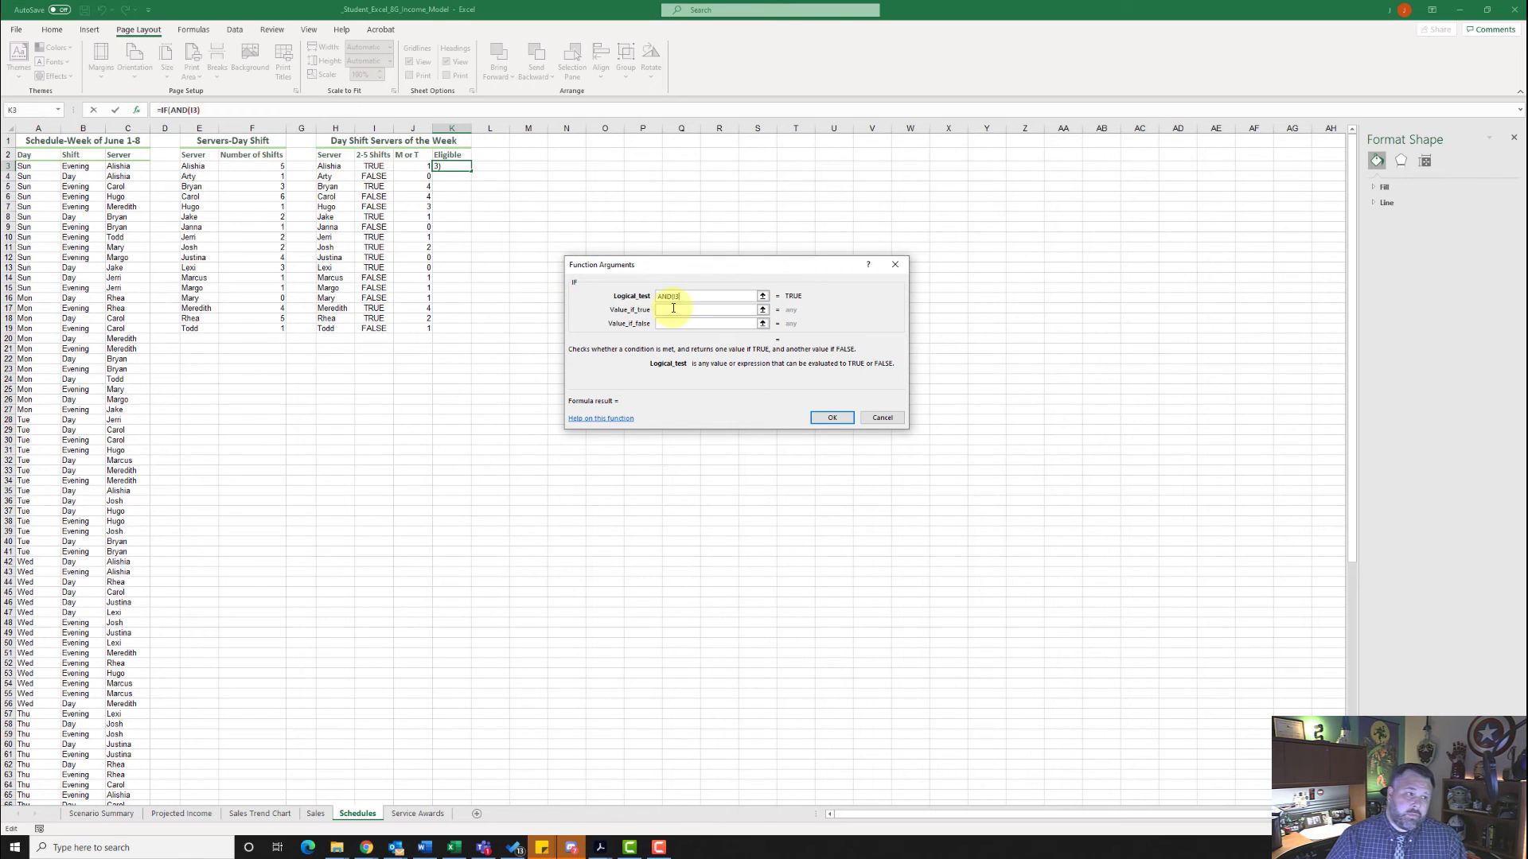
{"action": "type", "text": ",J3>"}
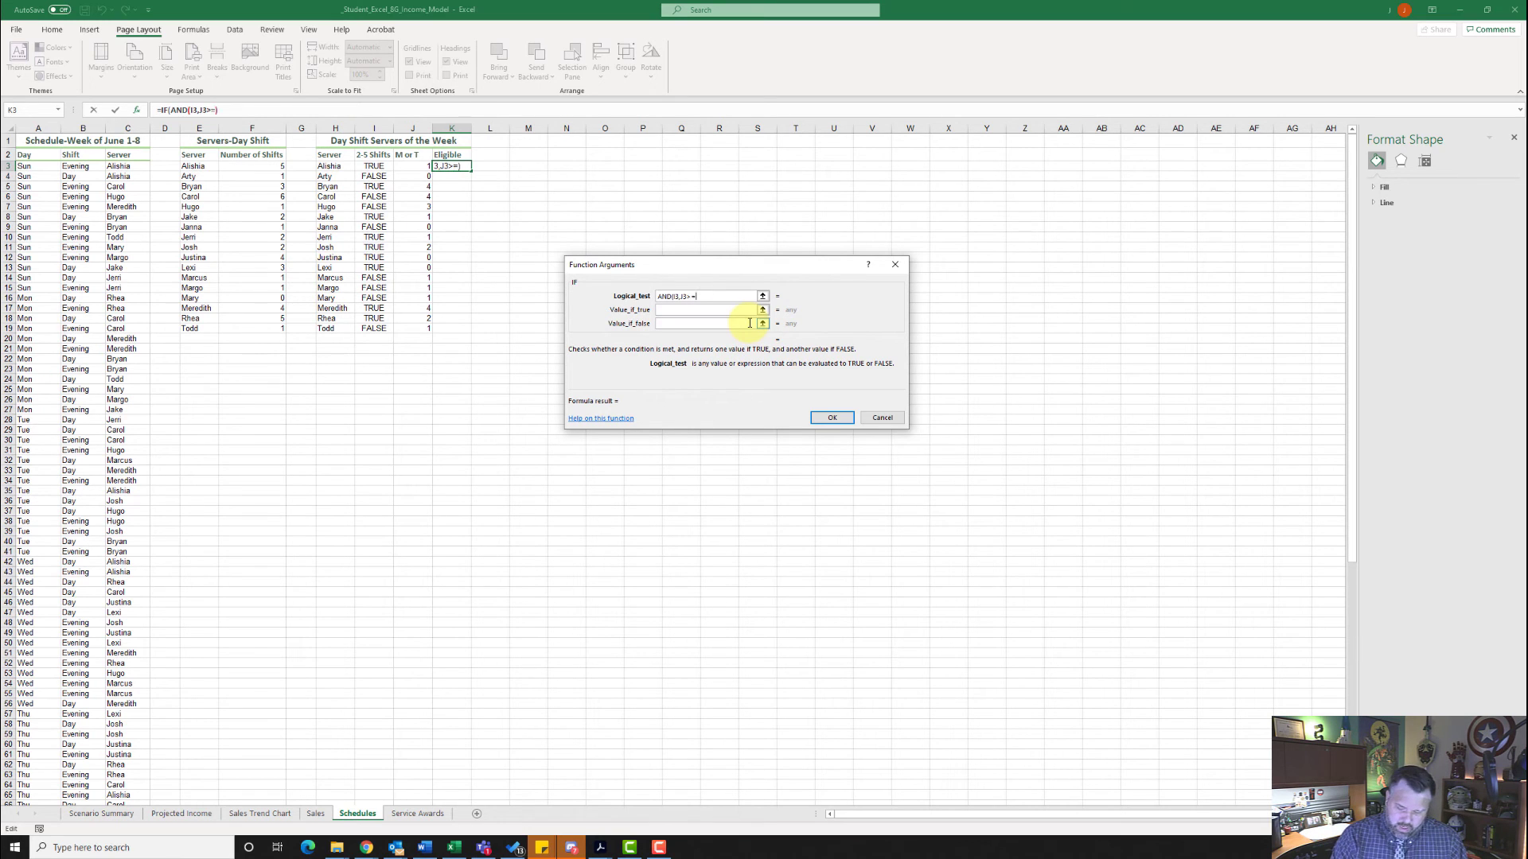
{"action": "type", "text": "=1"}
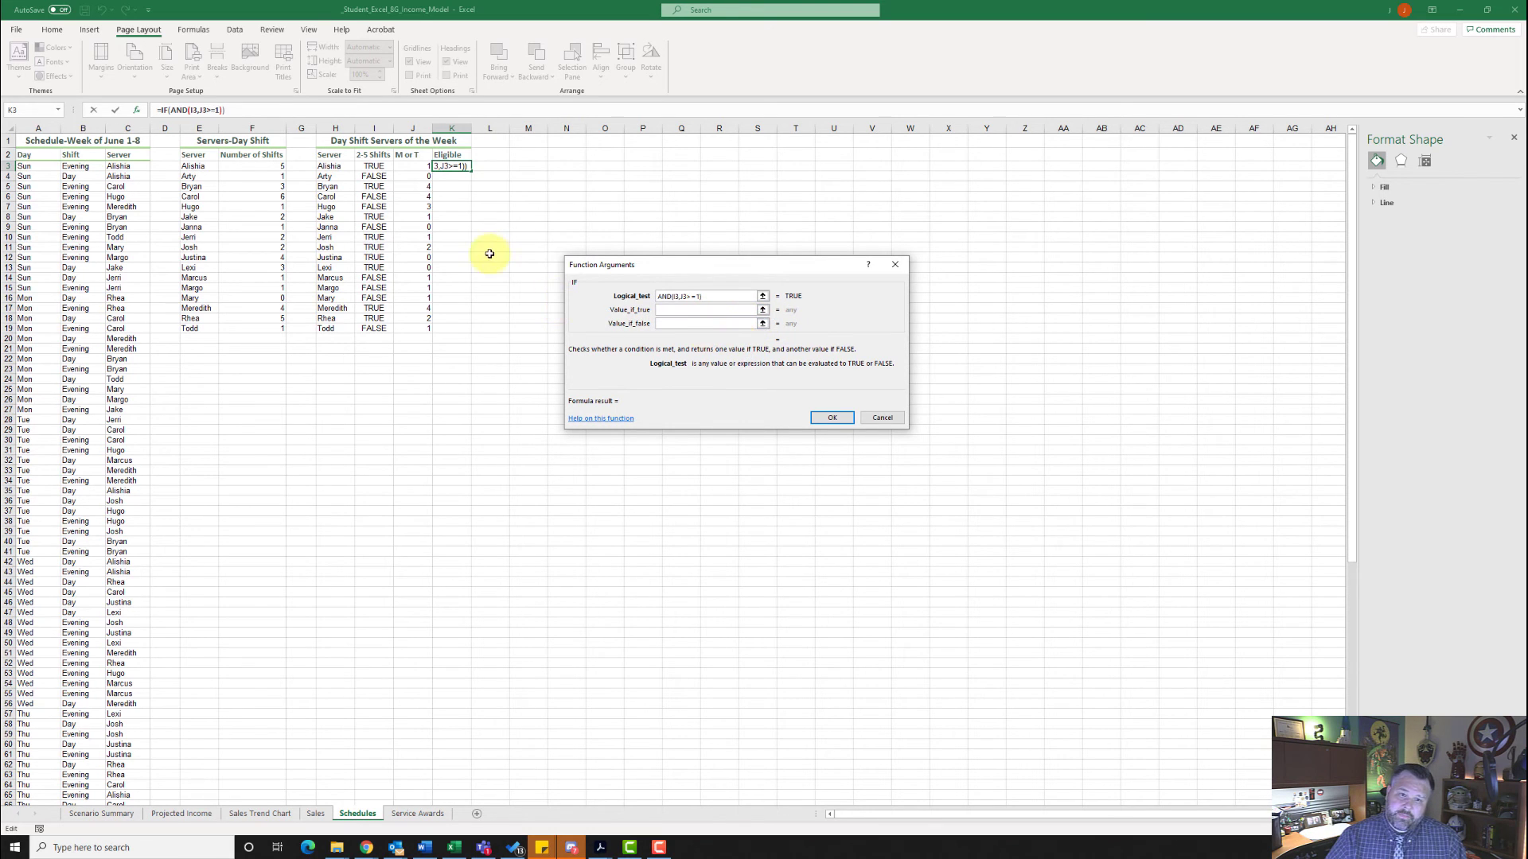
- Make the IF function return "Eligible" when true and an empty string "" when false, completing the formula in K3
{"action": "left_click", "coordinate": [710, 310]}
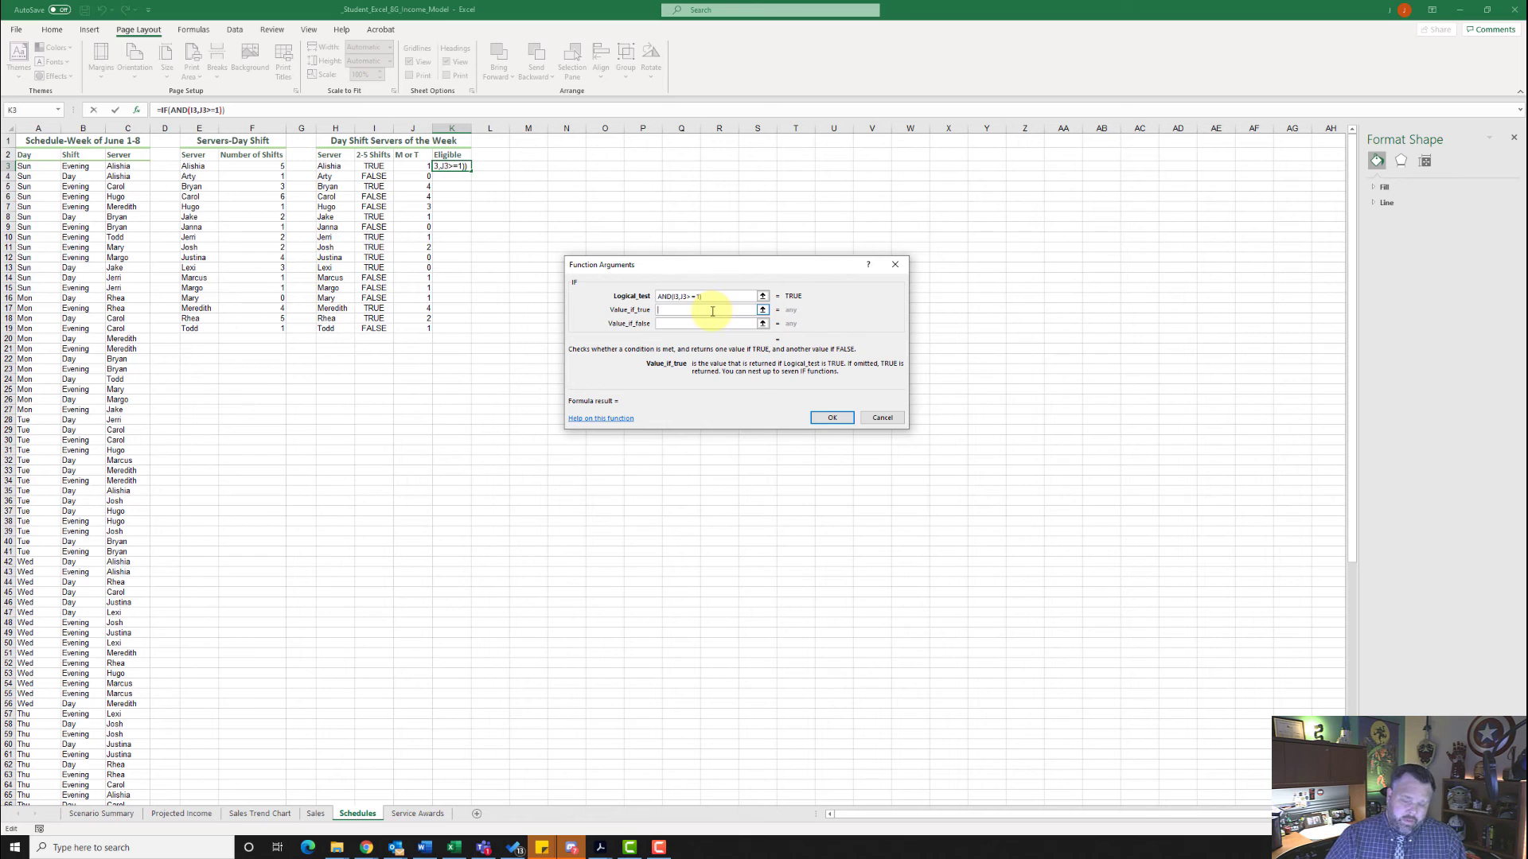
{"action": "type", "text": "\""}
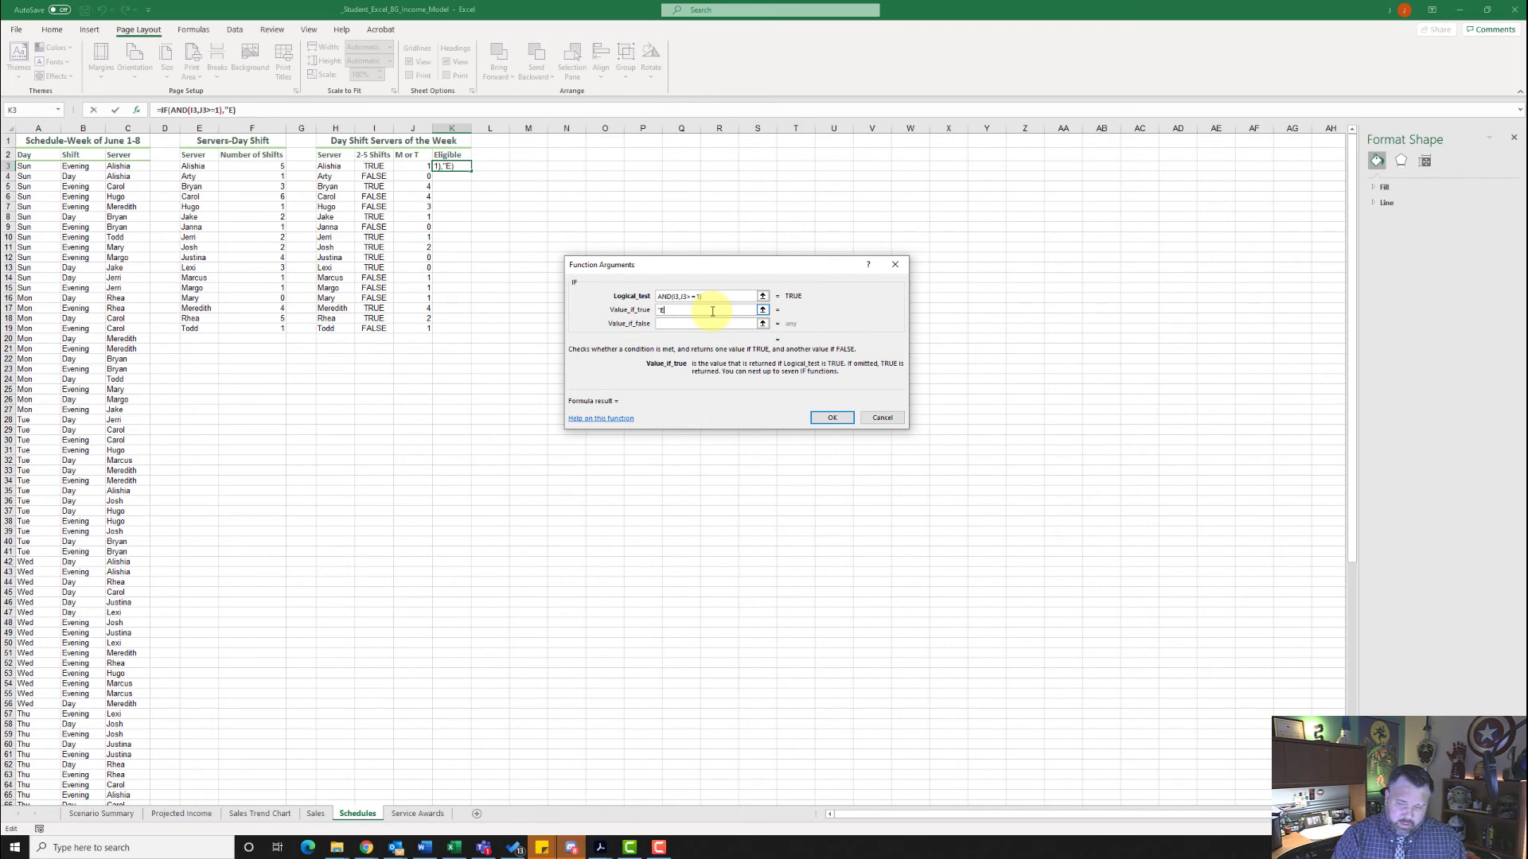
{"action": "type", "text": "Eli"}
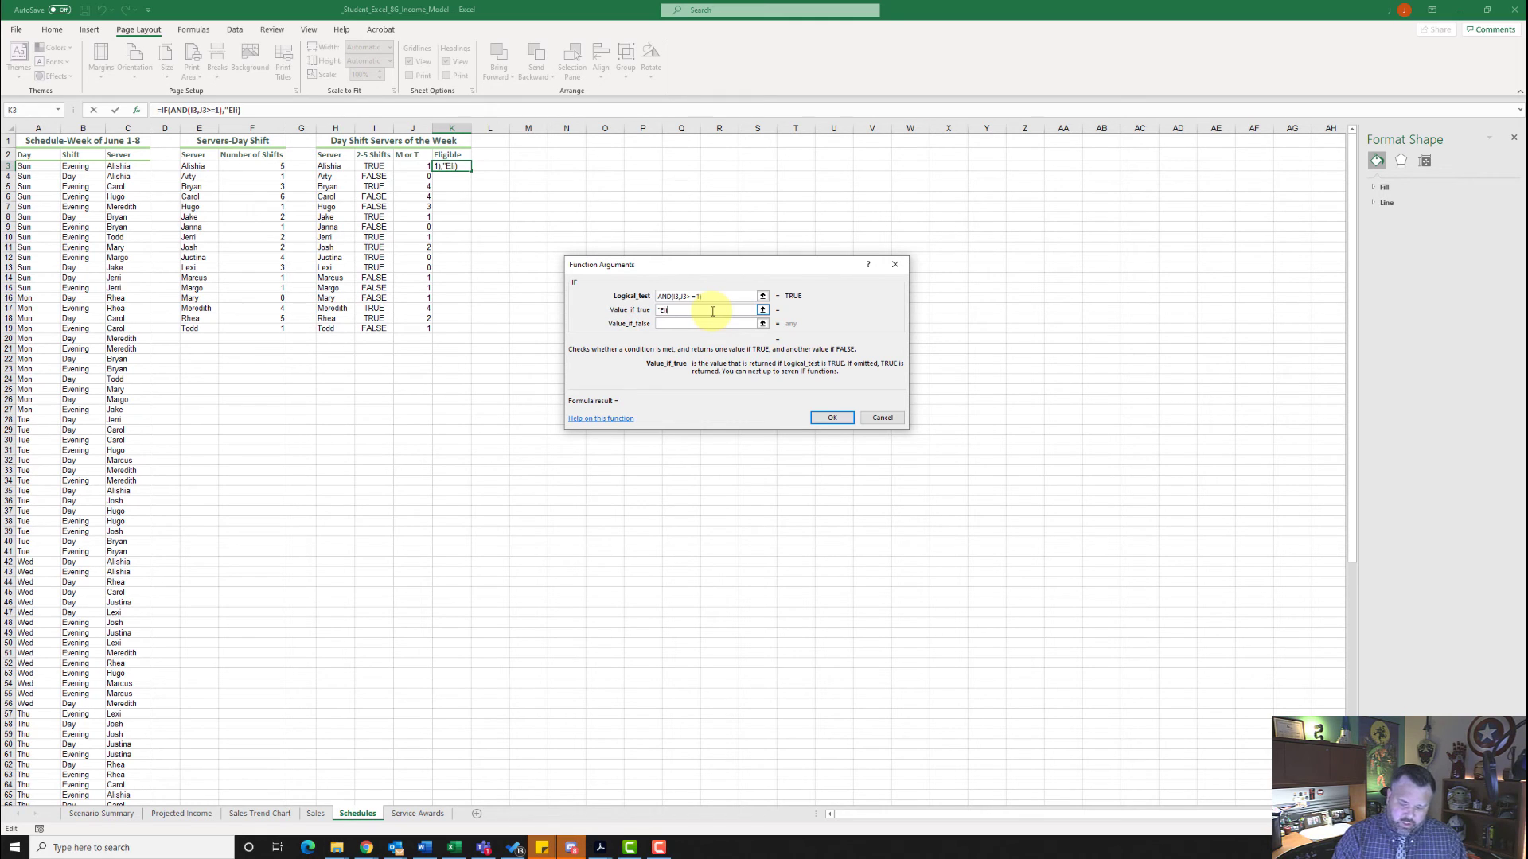
{"action": "type", "text": "gible"}
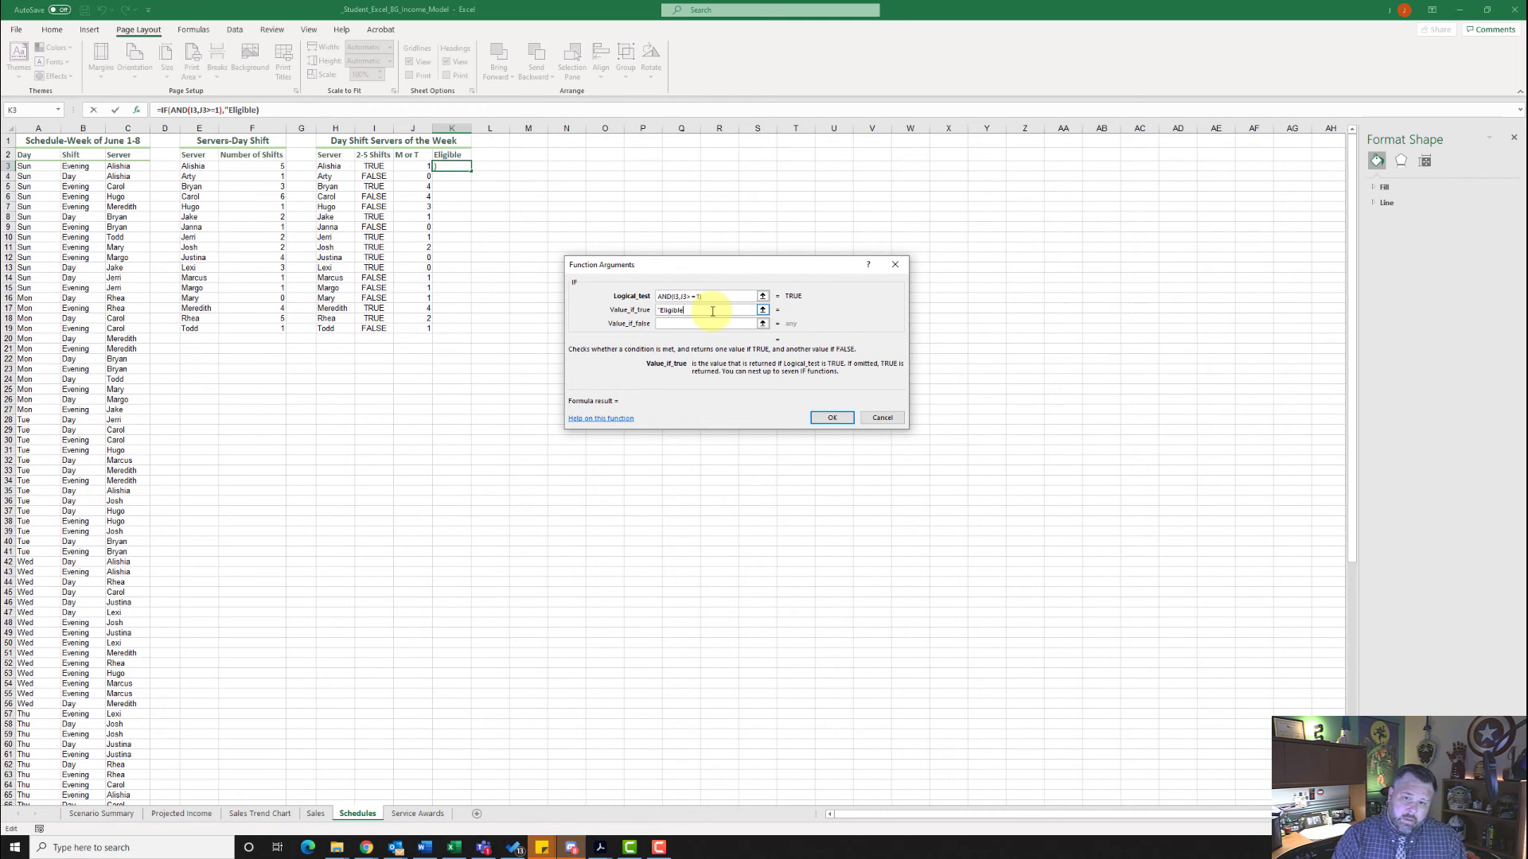
{"action": "type", "text": "\""}
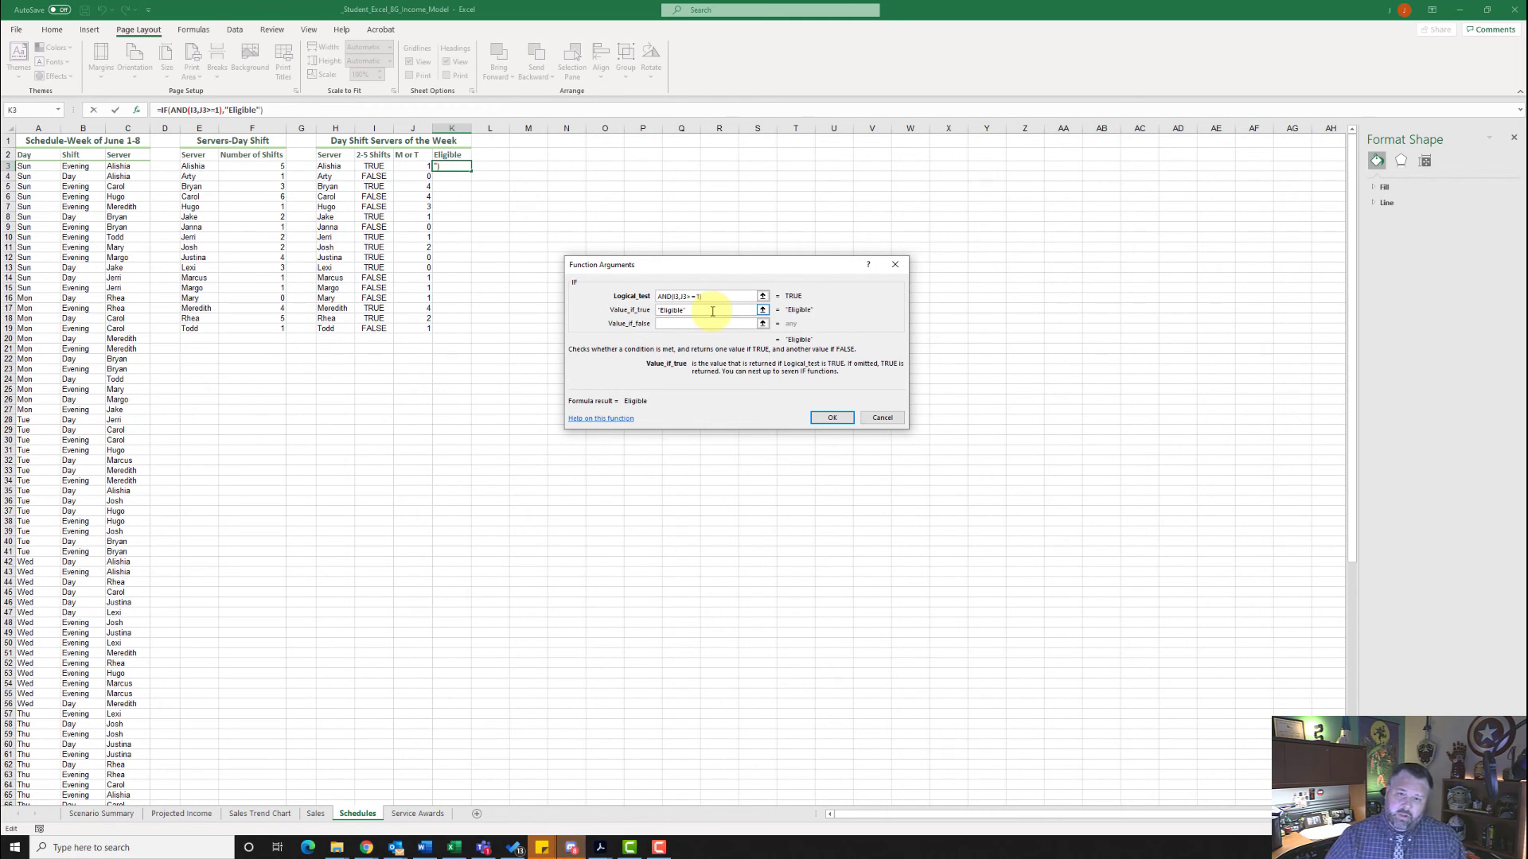
{"action": "left_click", "coordinate": [706, 324]}
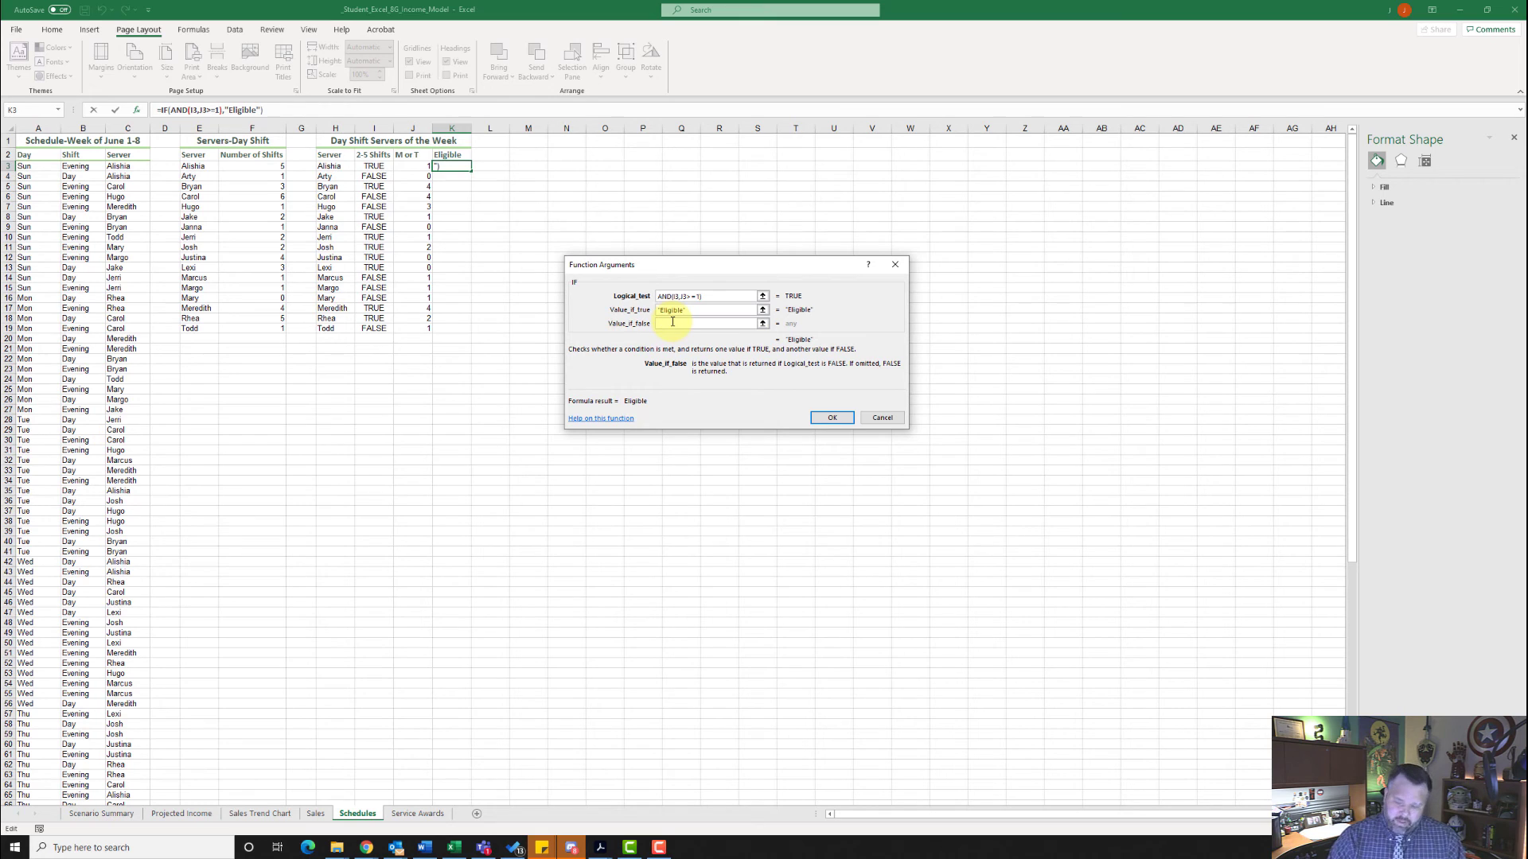
{"action": "type", "text": "\"\""}
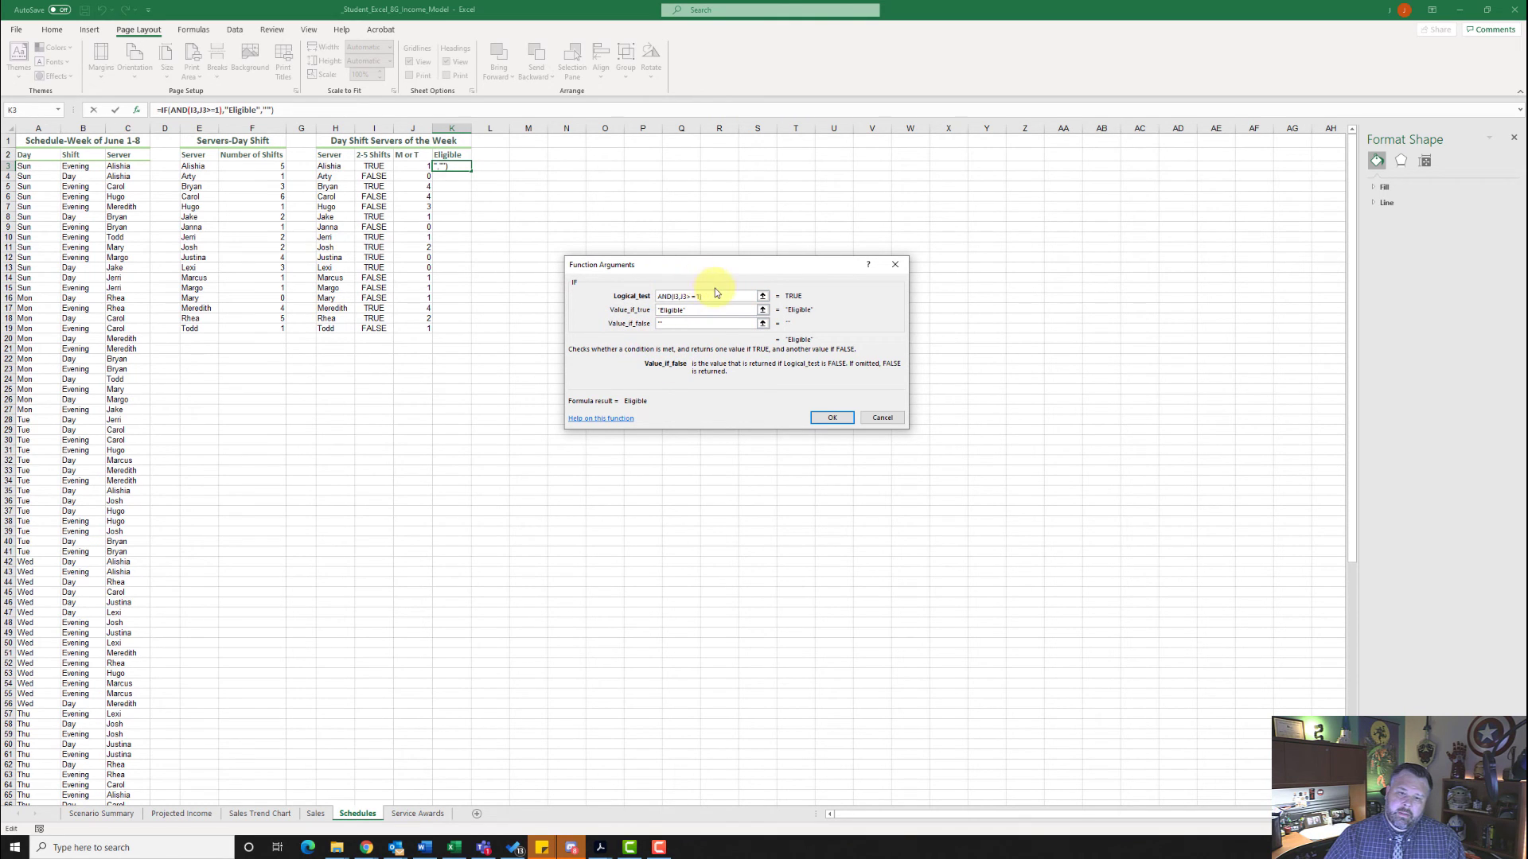
{"action": "left_click", "coordinate": [834, 418]}
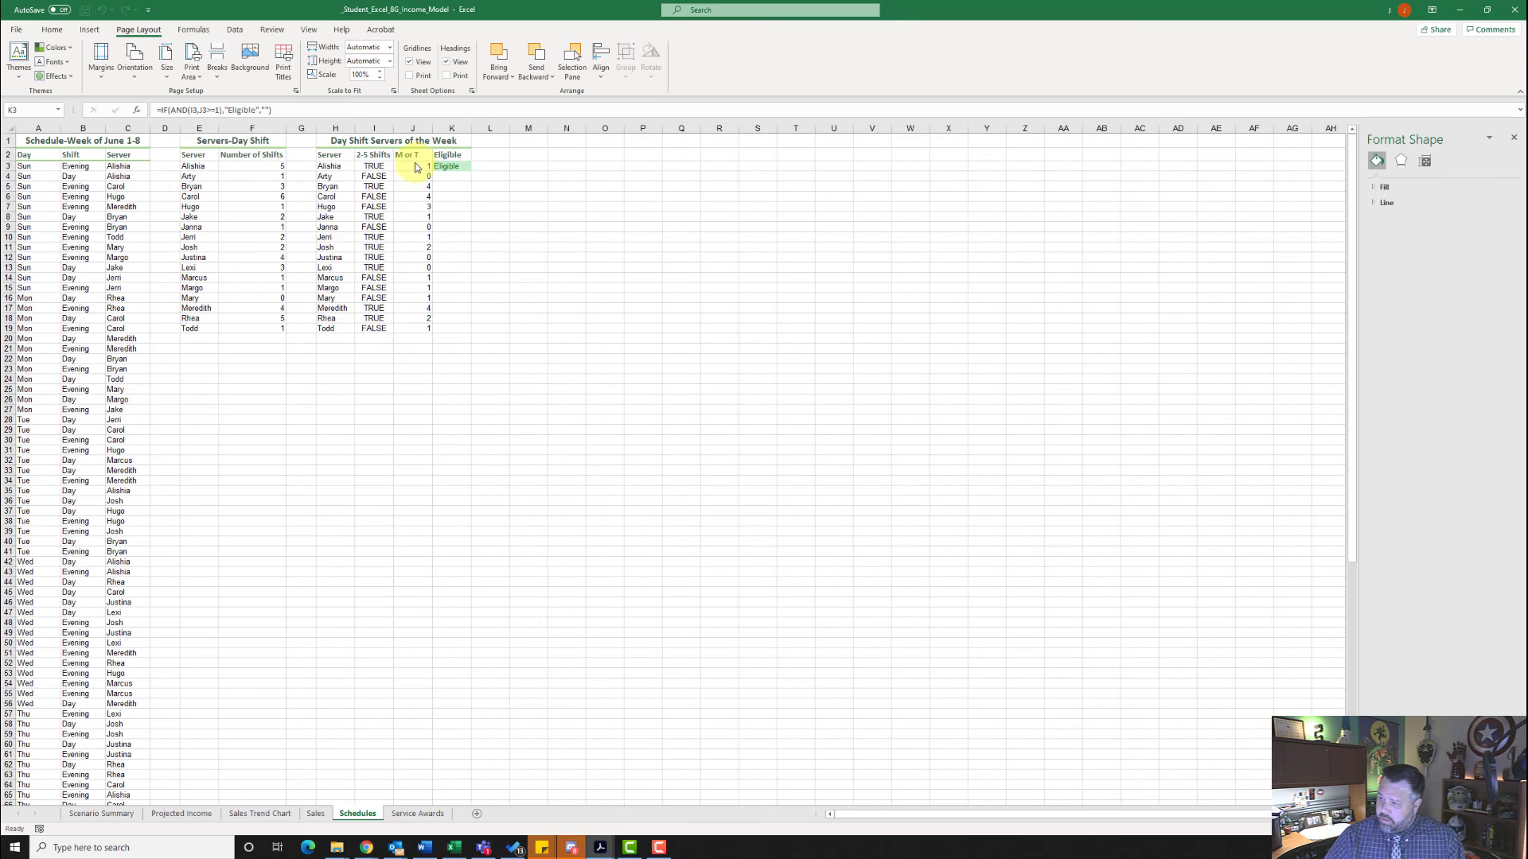
- Fill the Eligible formula from K3 down through K19
{"action": "left_click", "coordinate": [466, 168]}
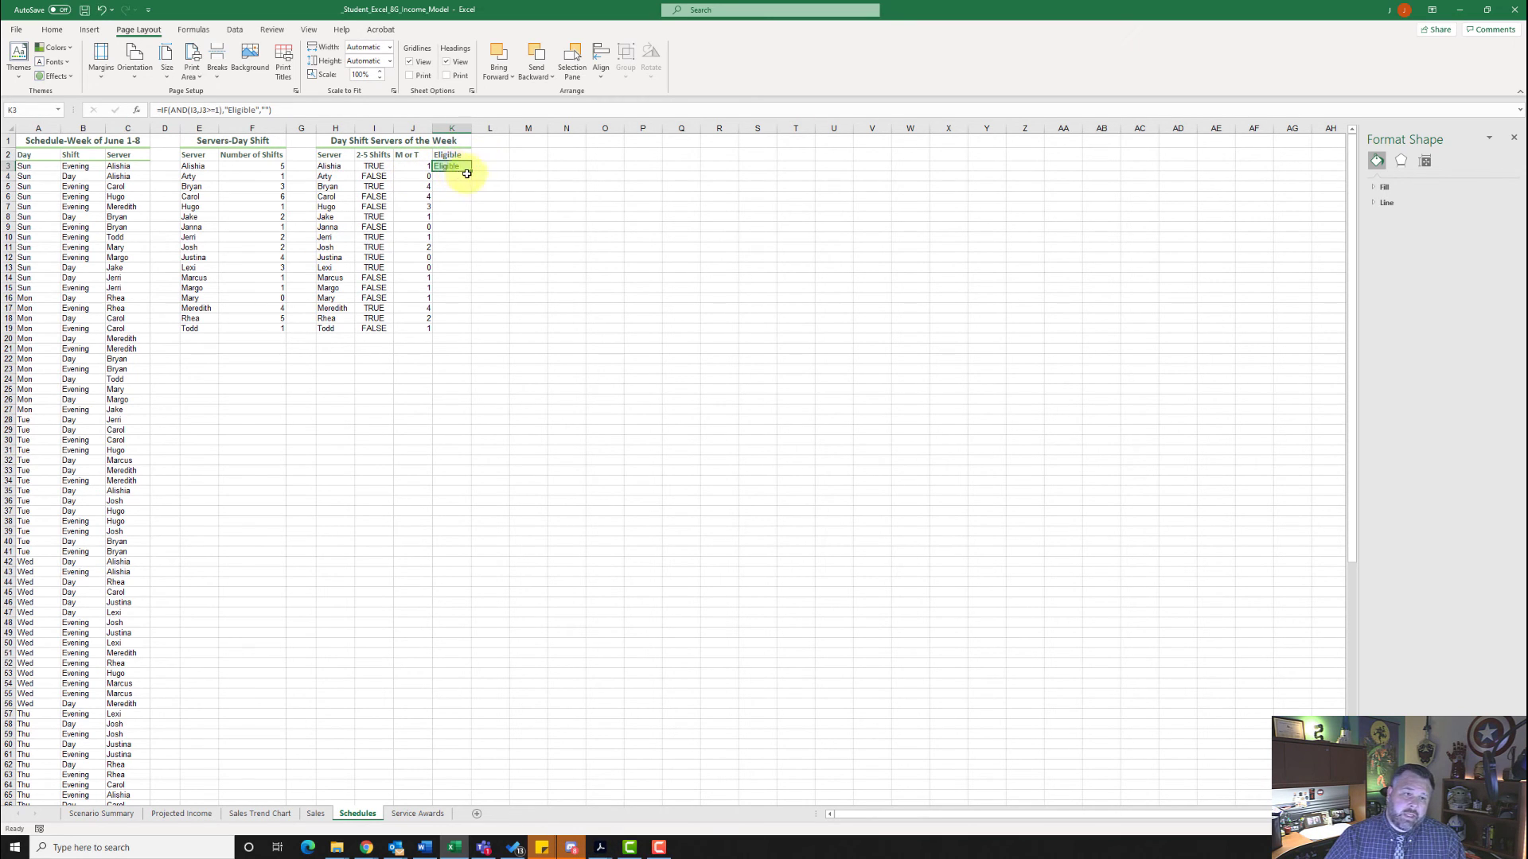
{"action": "left_click_drag", "start_coordinate": [470, 170], "coordinate": [478, 331]}
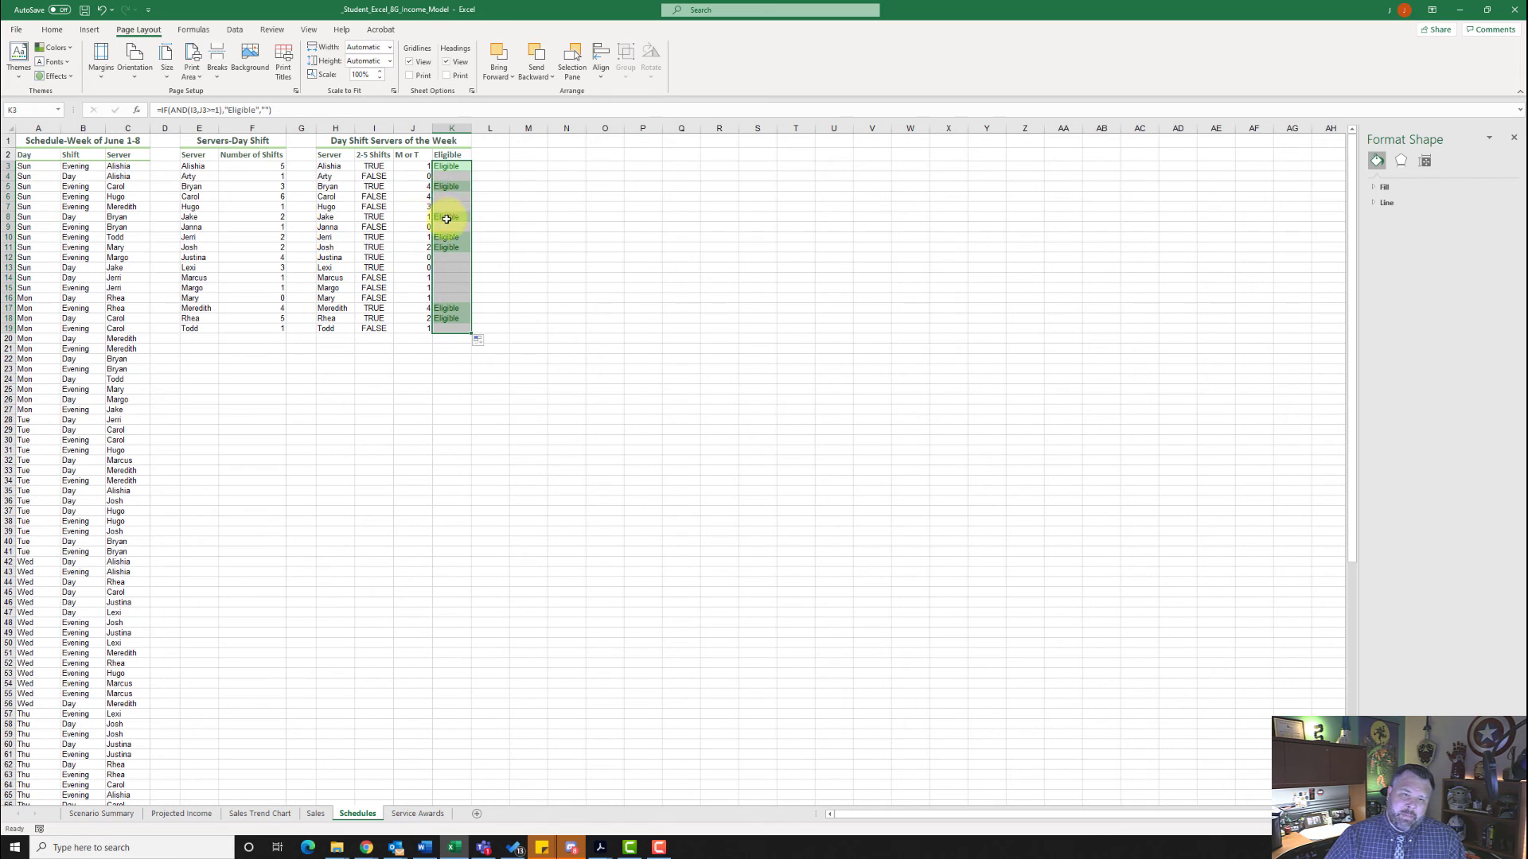
{"action": "left_click", "coordinate": [490, 226]}
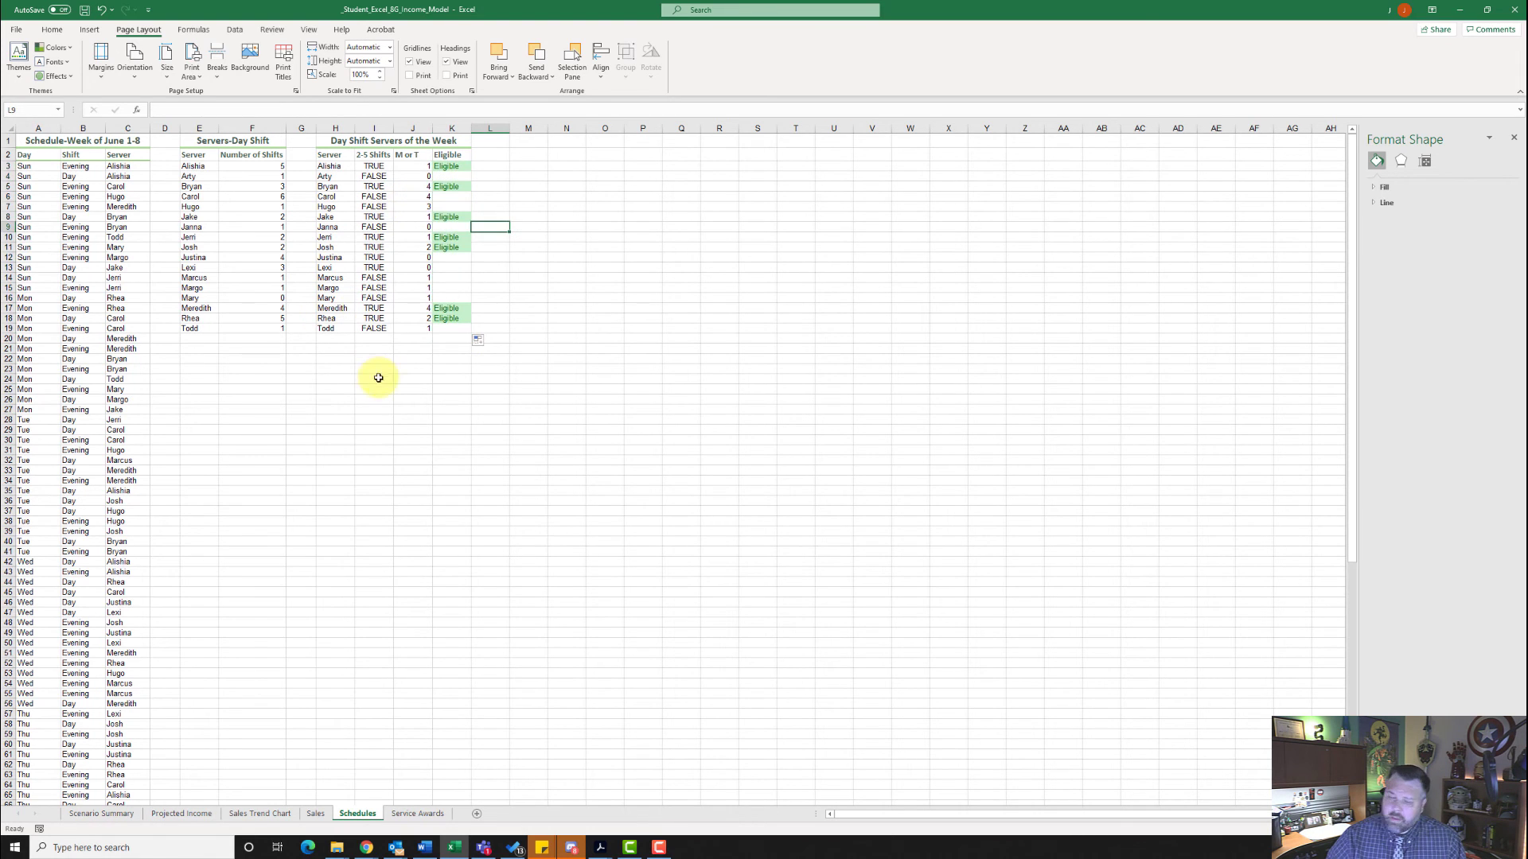
- Insert the IFS function in cell C3 of the Award Paid column on the Service Awards sheet
{"action": "left_click", "coordinate": [427, 815]}
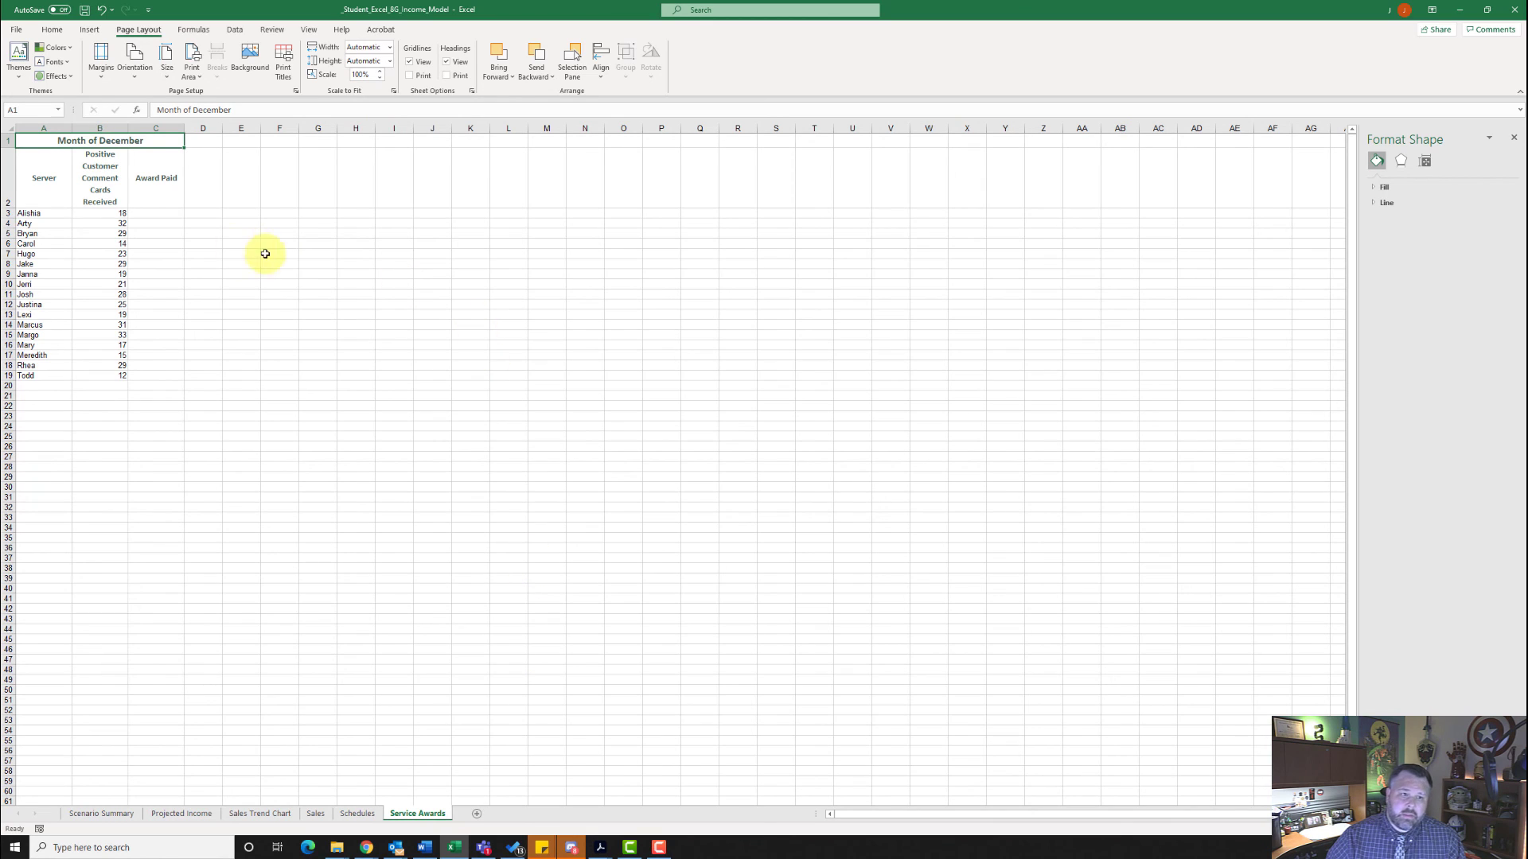
{"action": "left_click", "coordinate": [155, 214]}
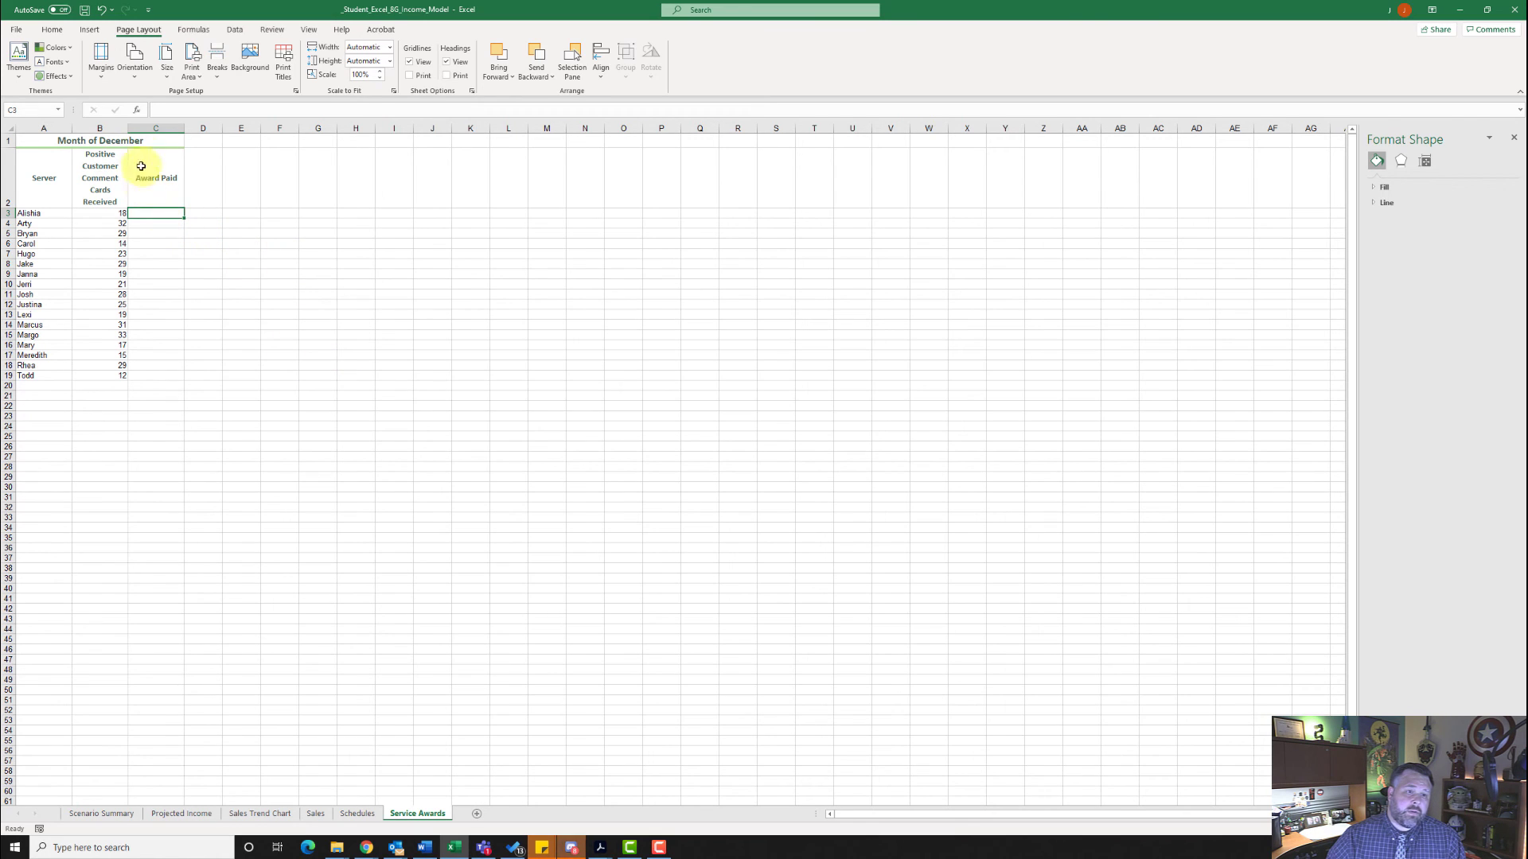
{"action": "left_click", "coordinate": [137, 112]}
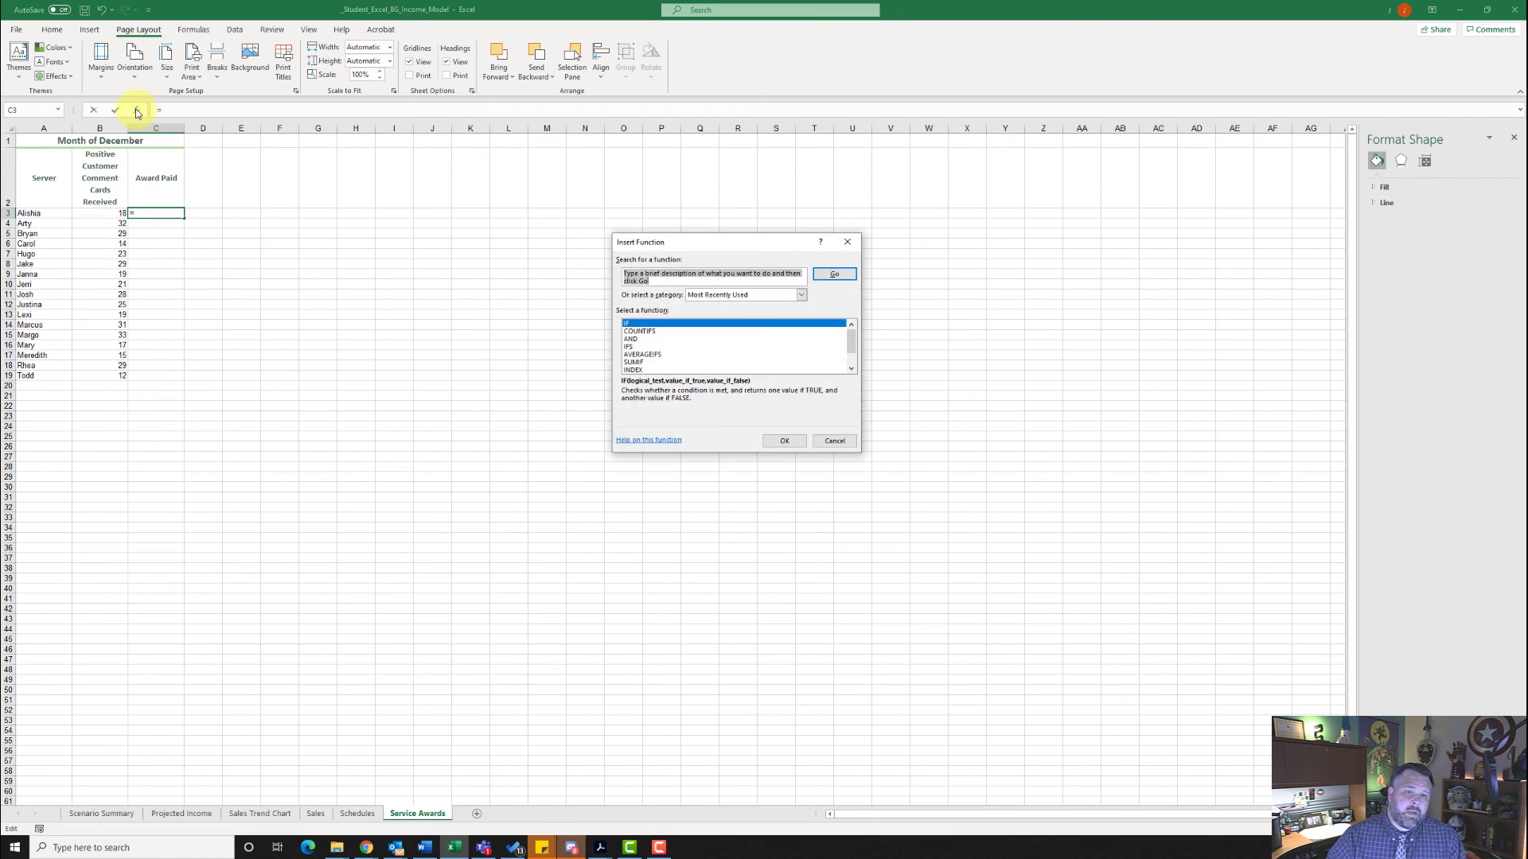
{"action": "left_click", "coordinate": [635, 347]}
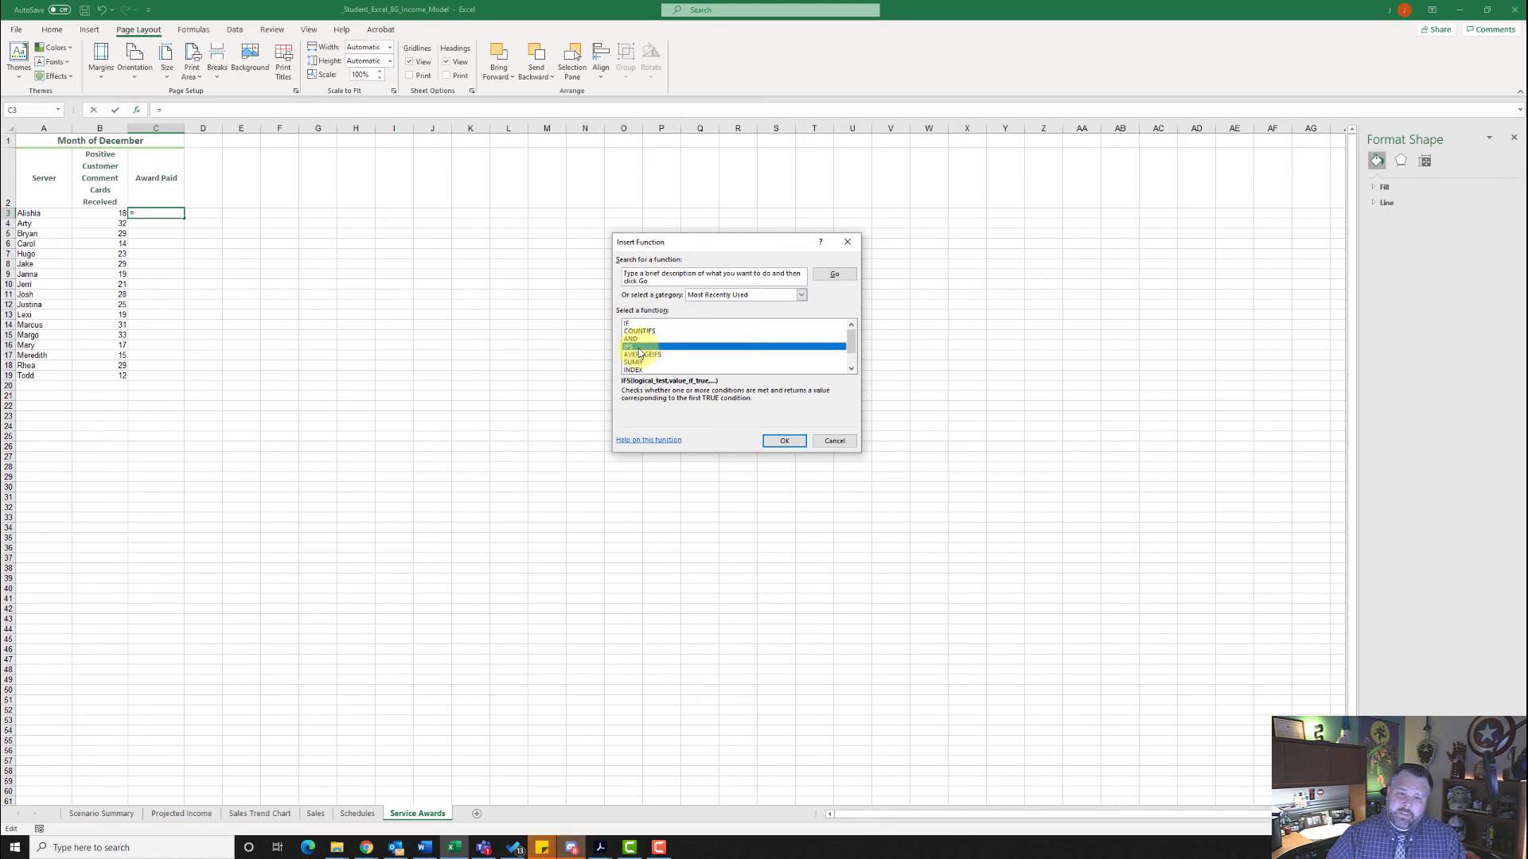
{"action": "left_click", "coordinate": [783, 441]}
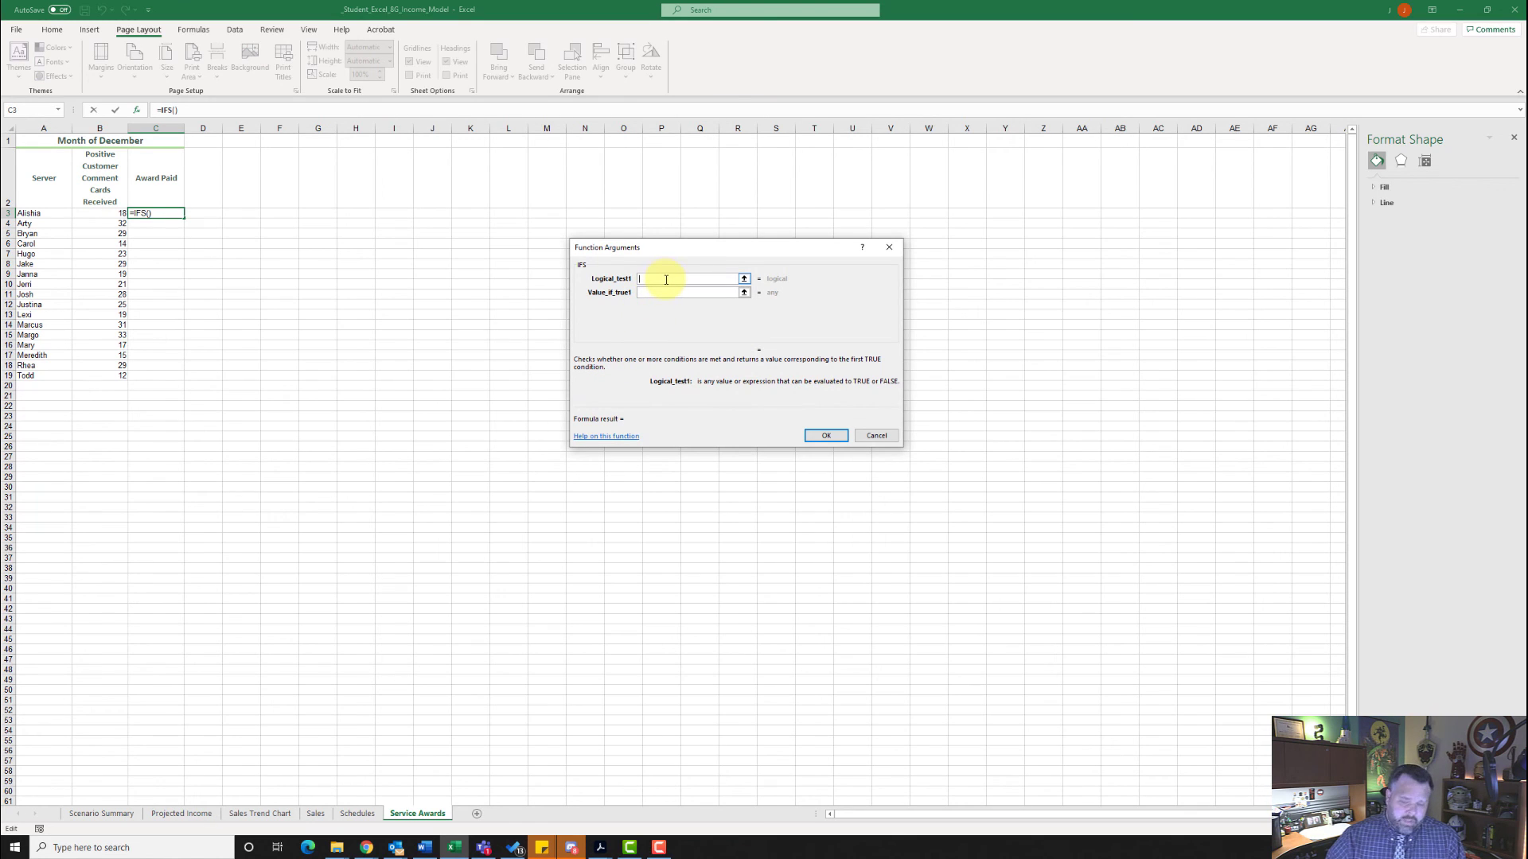
- Set the IFS function's first logical test to B3>=30 with "$75" as its result
{"action": "type", "text": "B3"}
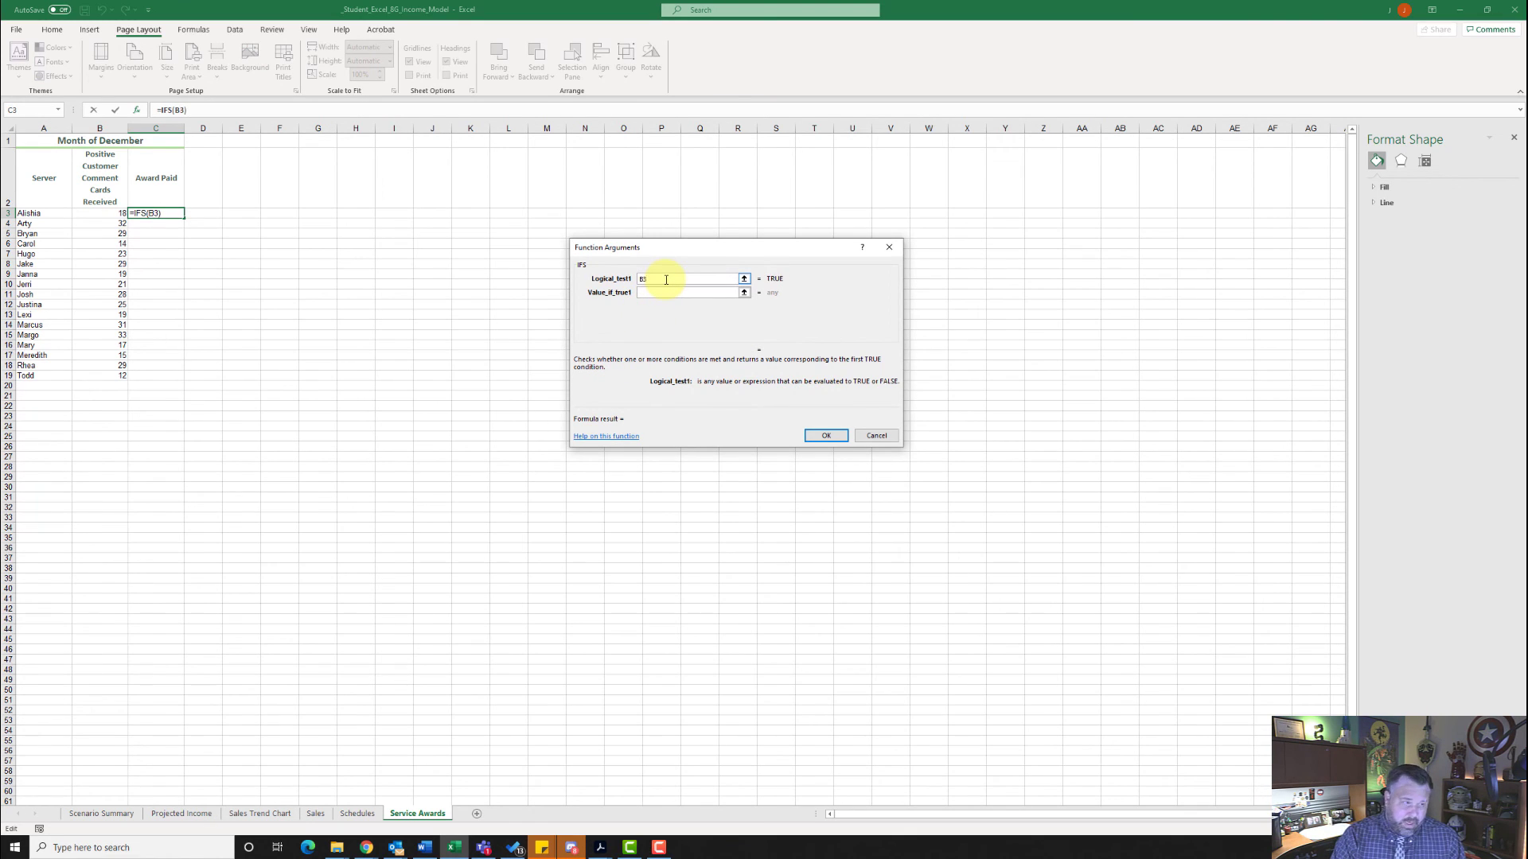
{"action": "type", "text": ">"}
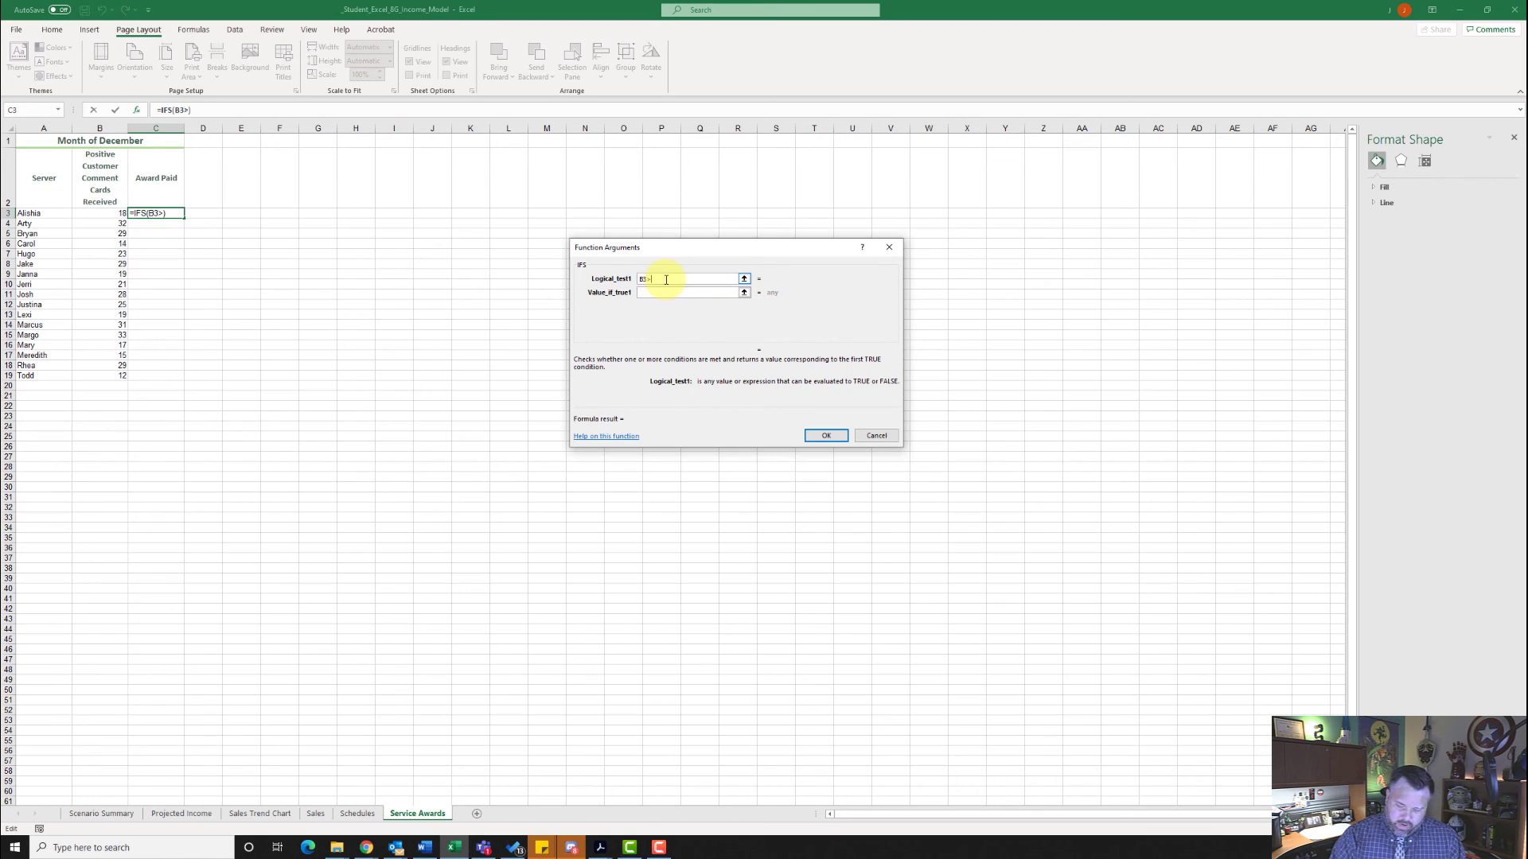
{"action": "type", "text": "=30"}
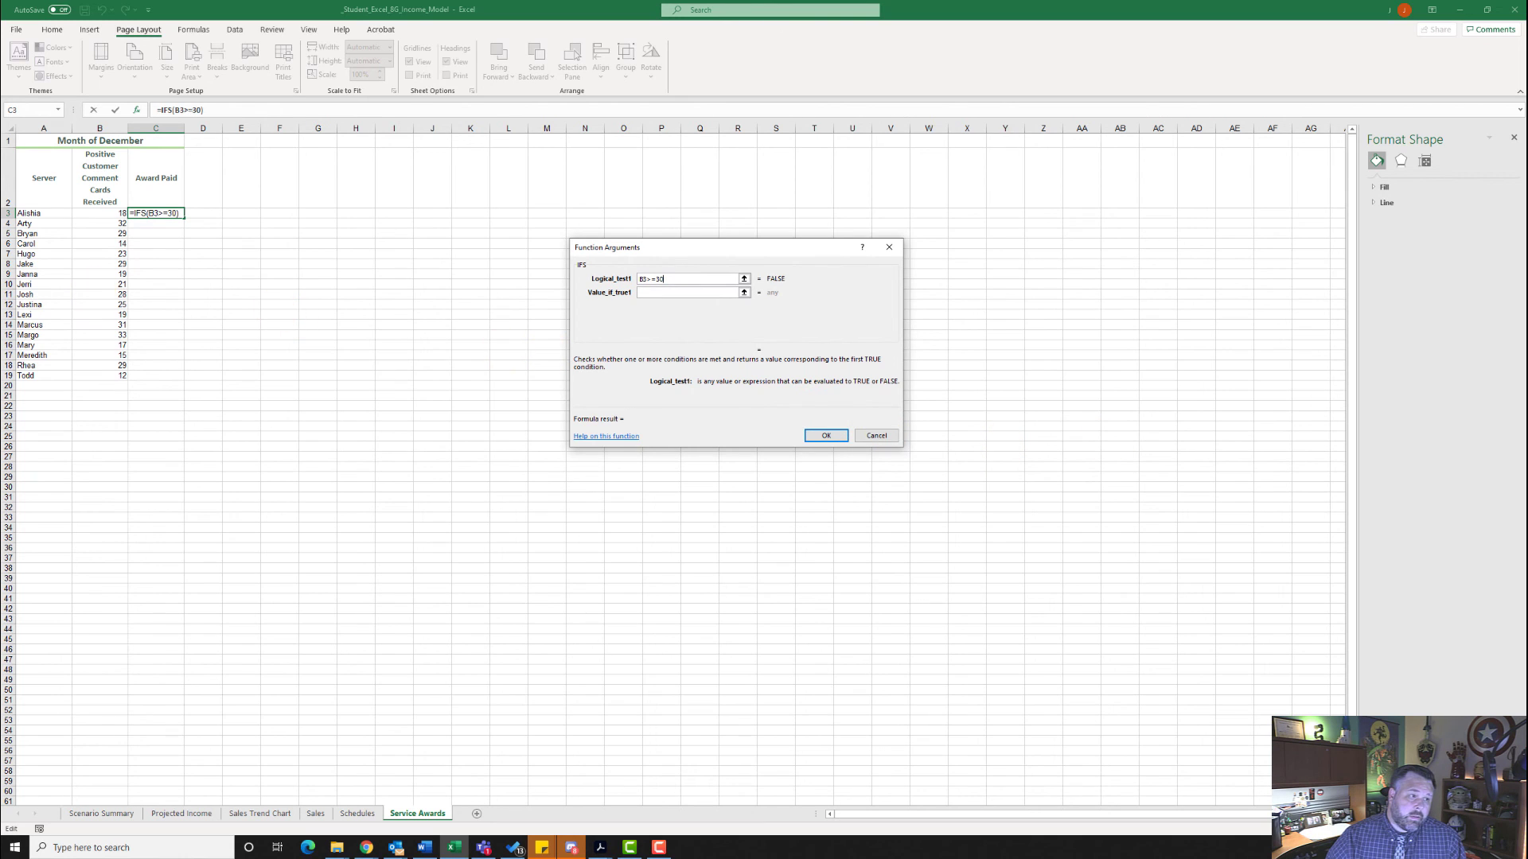
{"action": "left_click", "coordinate": [681, 294]}
{"action": "type", "text": "\""}
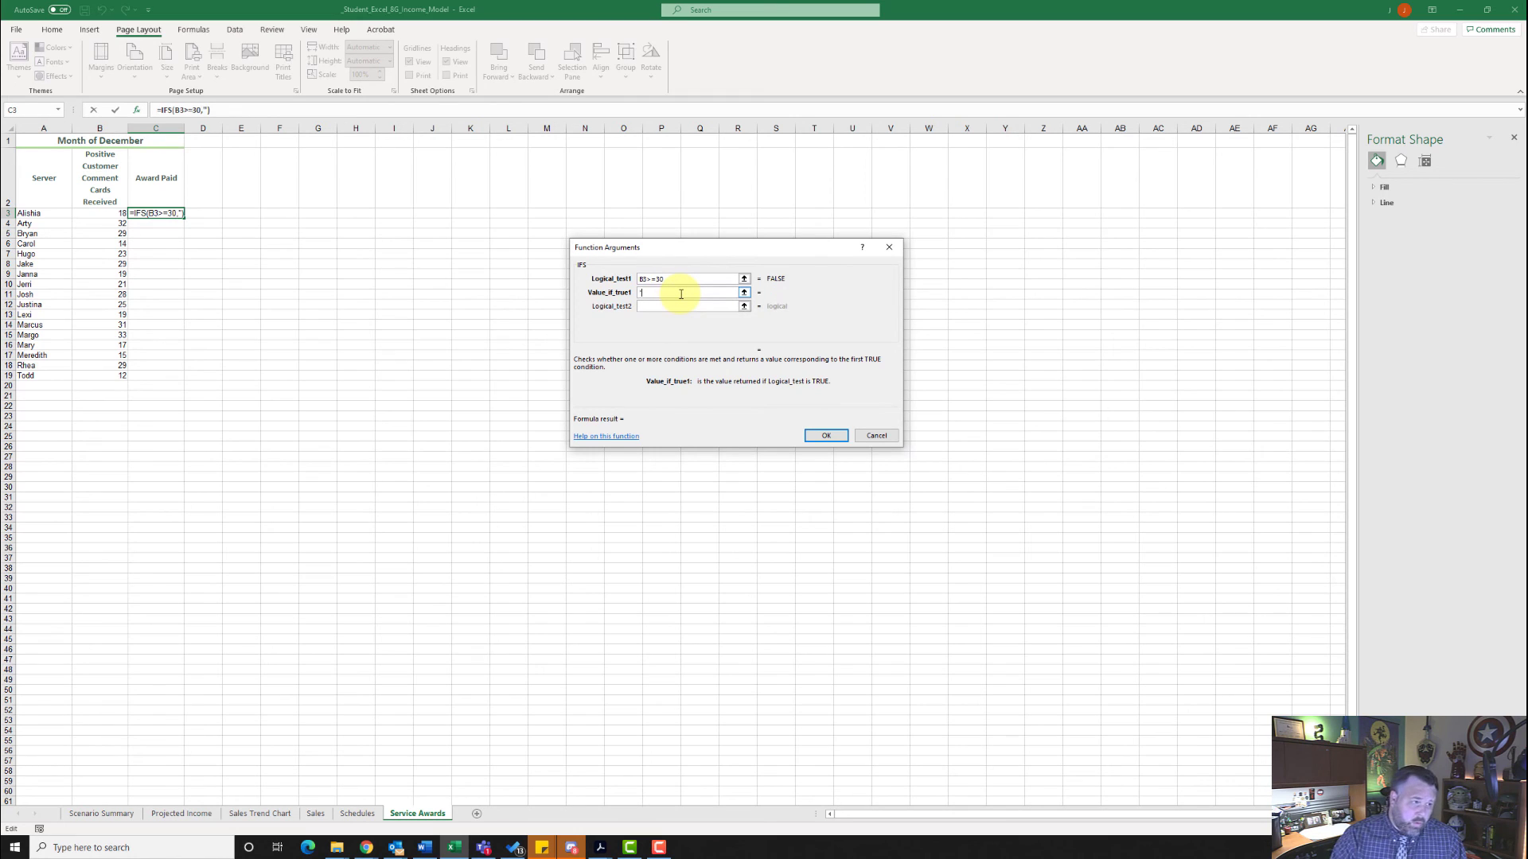
{"action": "type", "text": "$"}
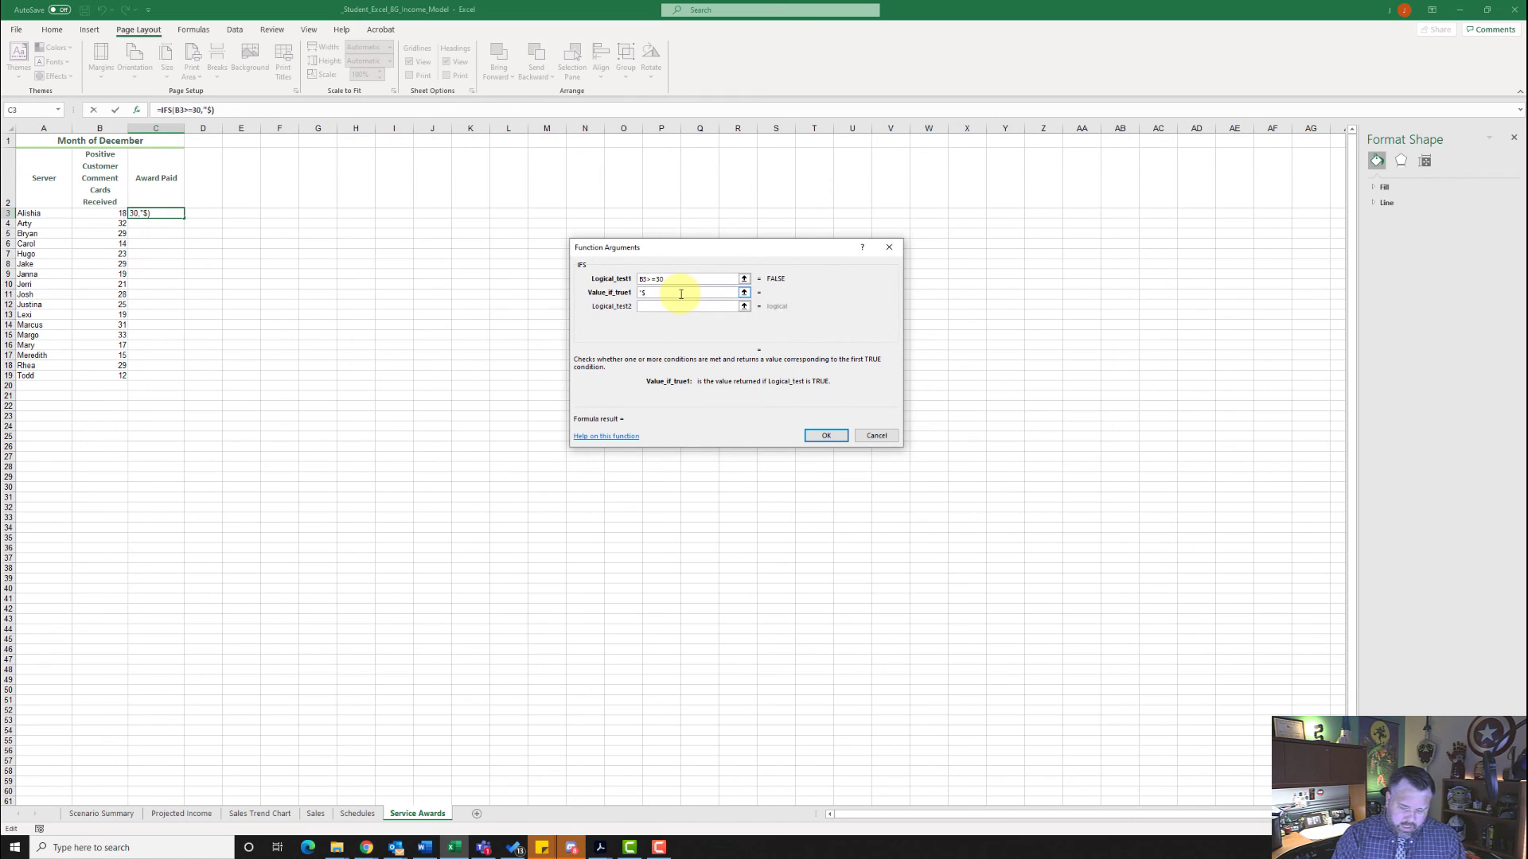
{"action": "type", "text": "75"}
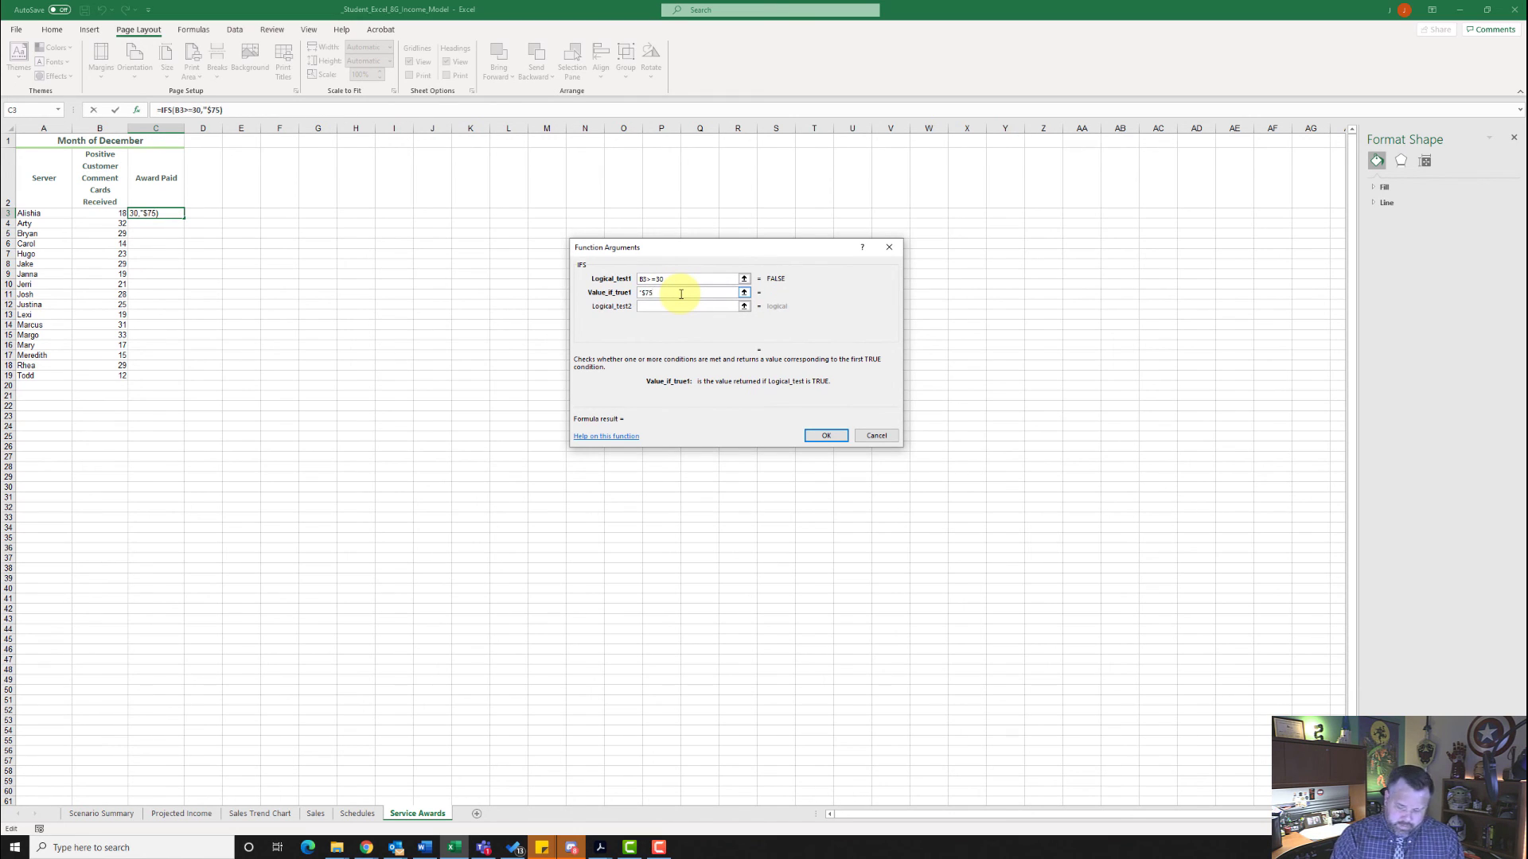
{"action": "type", "text": "\""}
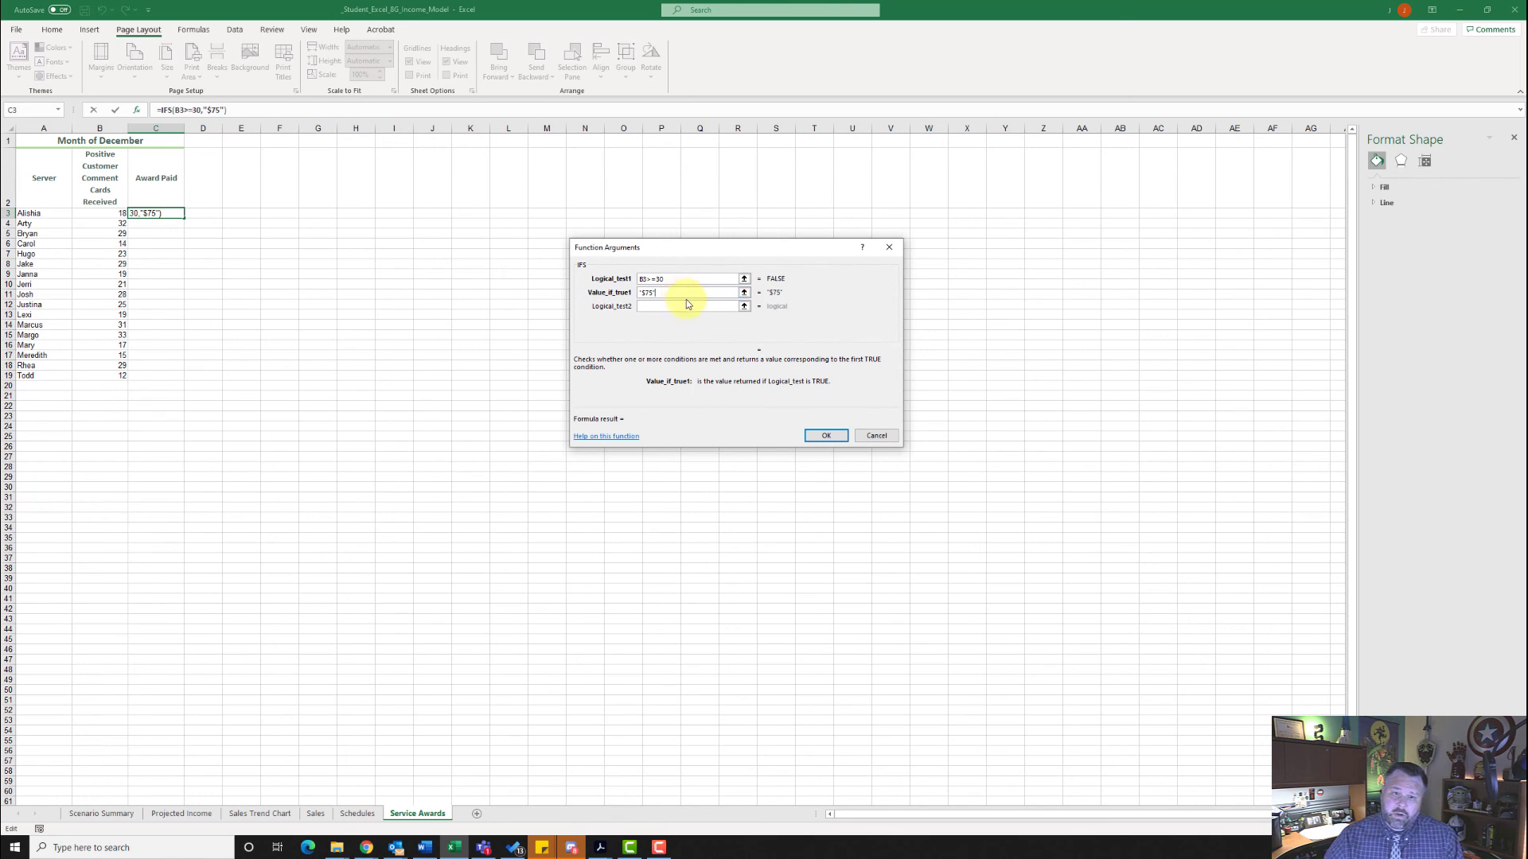
- Add B3>=25 as the IFS function's second logical test with "$50" as its result
{"action": "left_click", "coordinate": [688, 306]}
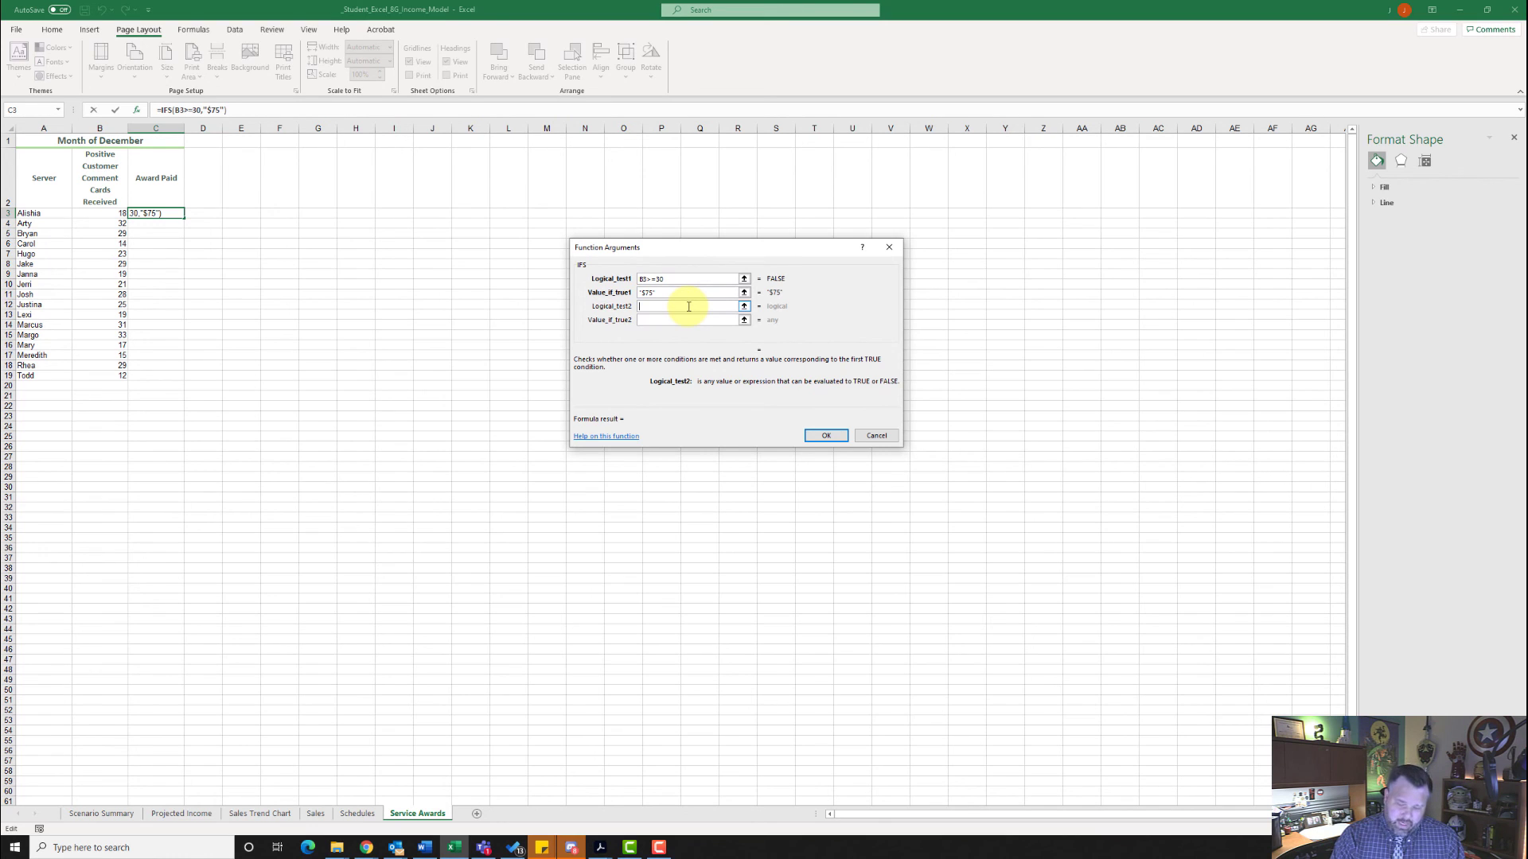
{"action": "type", "text": "B3>"}
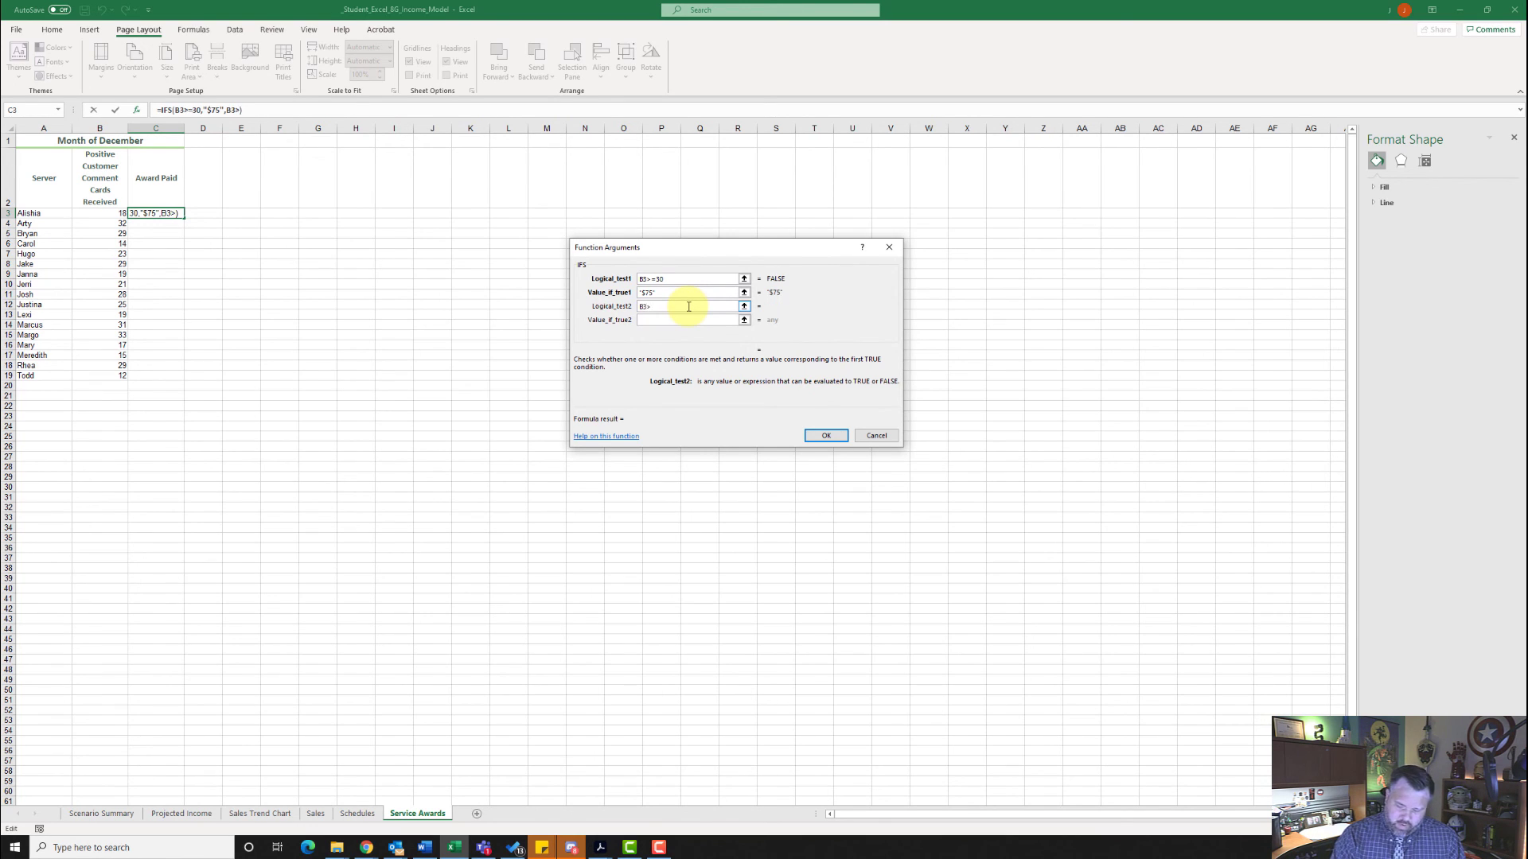
{"action": "type", "text": "=25"}
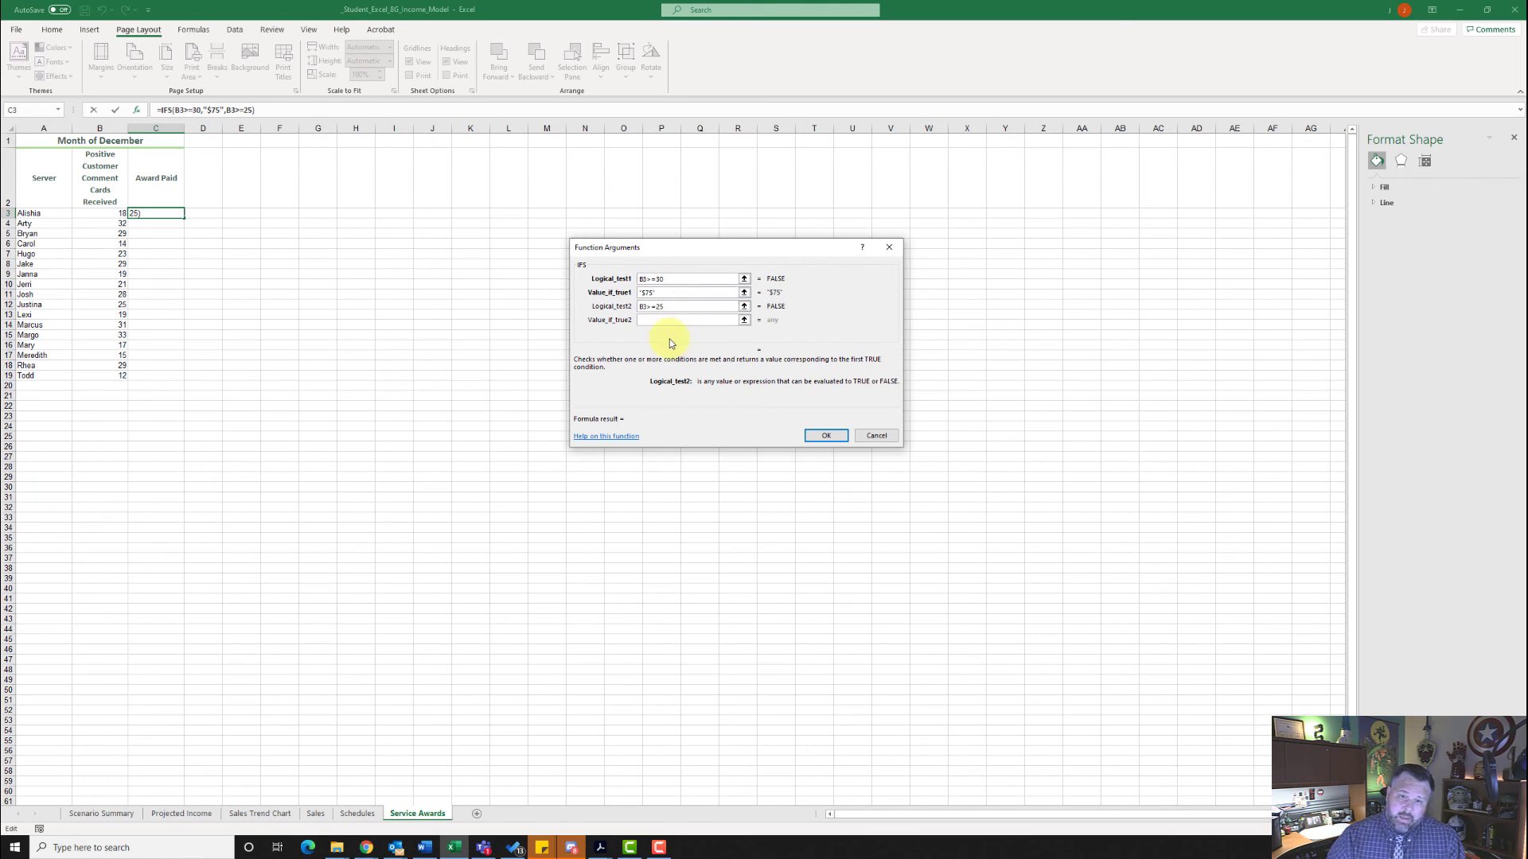
{"action": "left_click", "coordinate": [696, 319]}
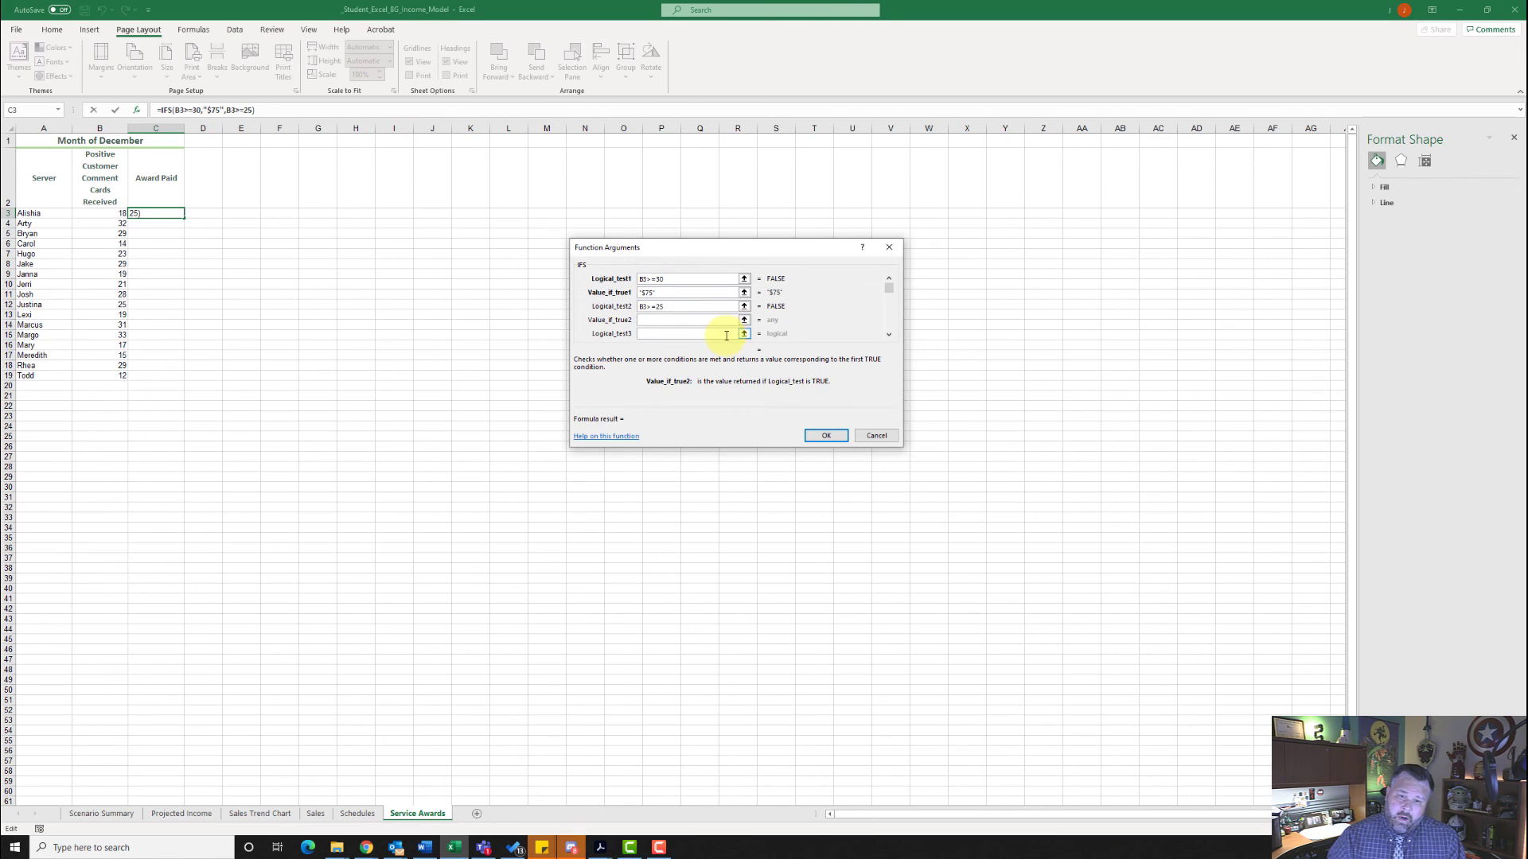
{"action": "type", "text": "\""}
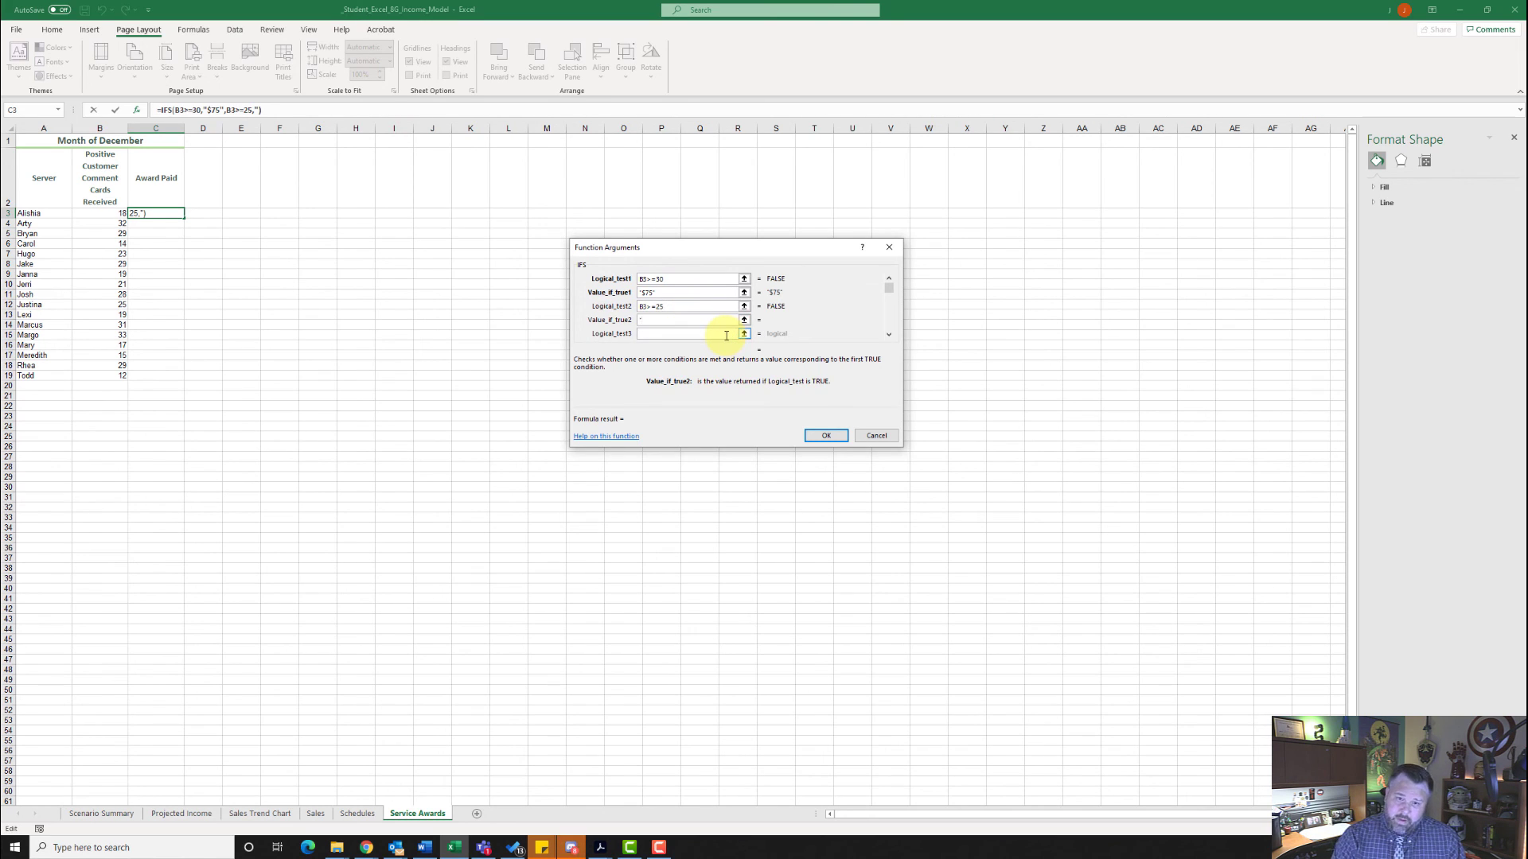
{"action": "type", "text": "$"}
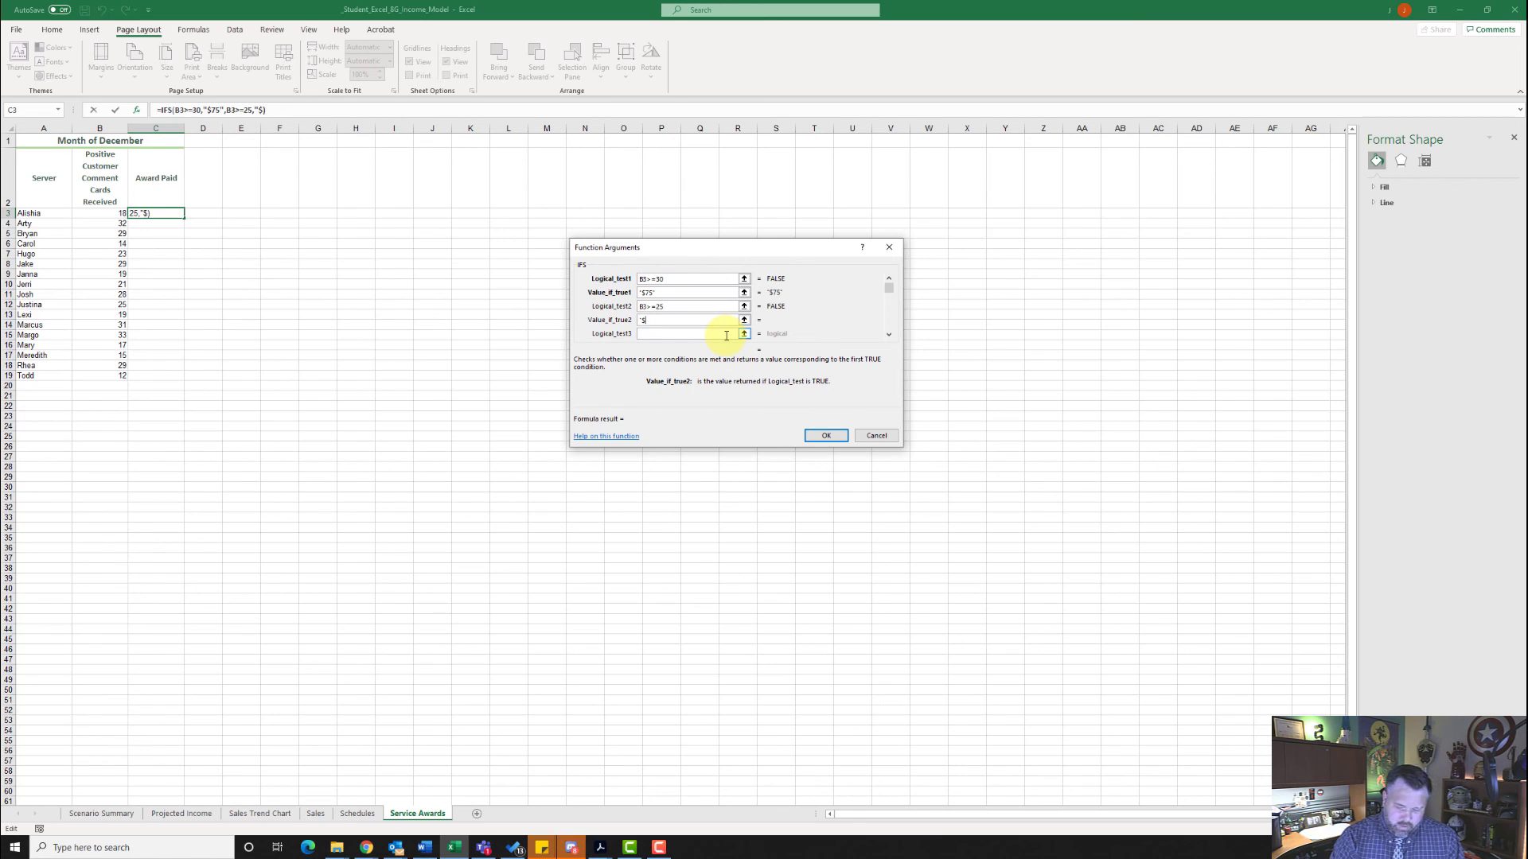
{"action": "type", "text": "50\""}
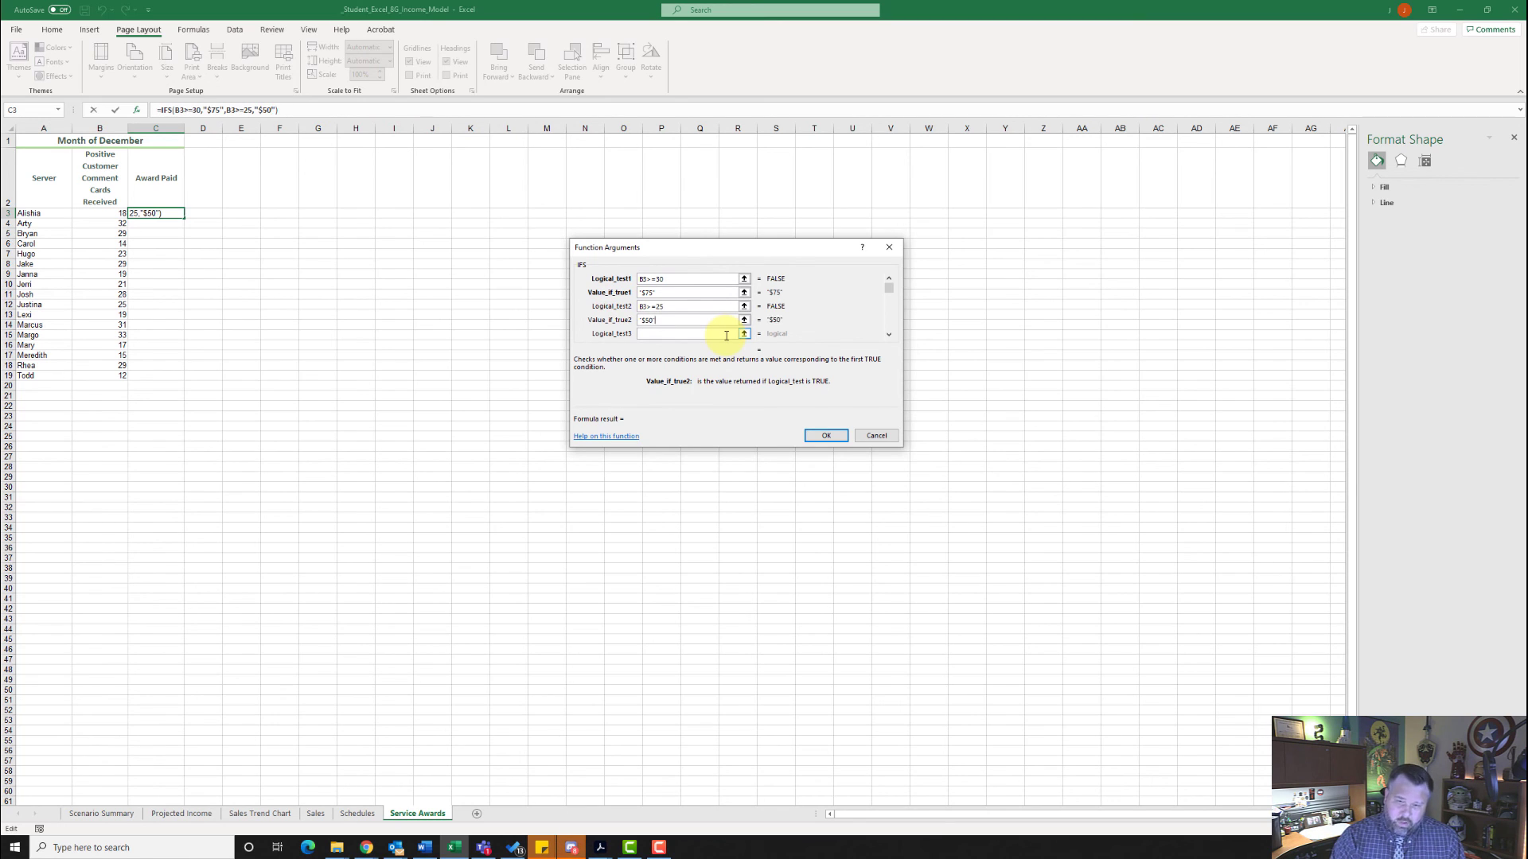
- Add B3>20 as the IFS function's third logical test with "$25" as its result
{"action": "left_click", "coordinate": [700, 334]}
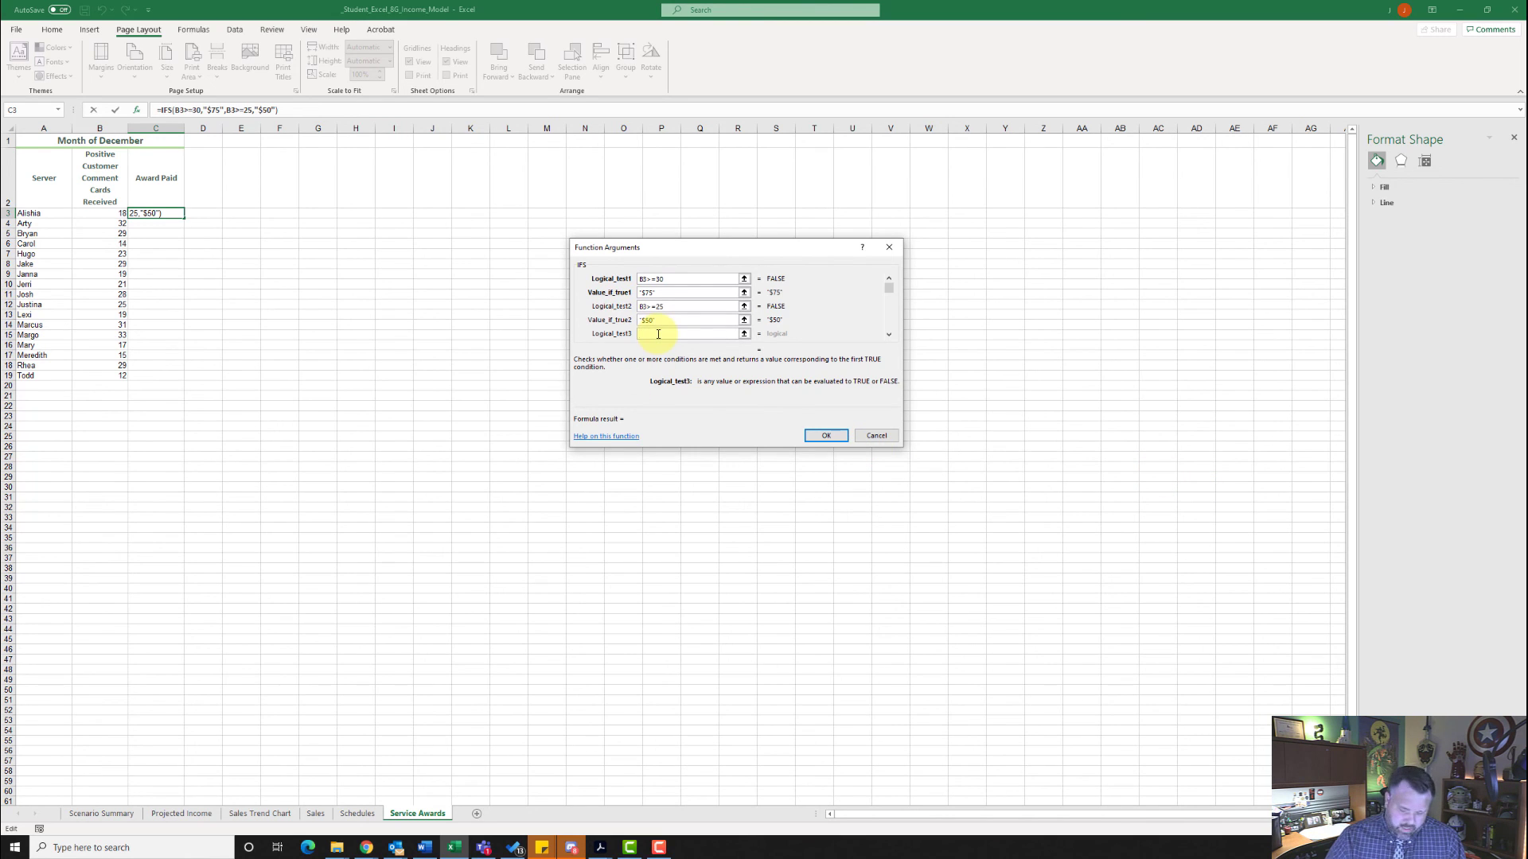
{"action": "type", "text": "B3"}
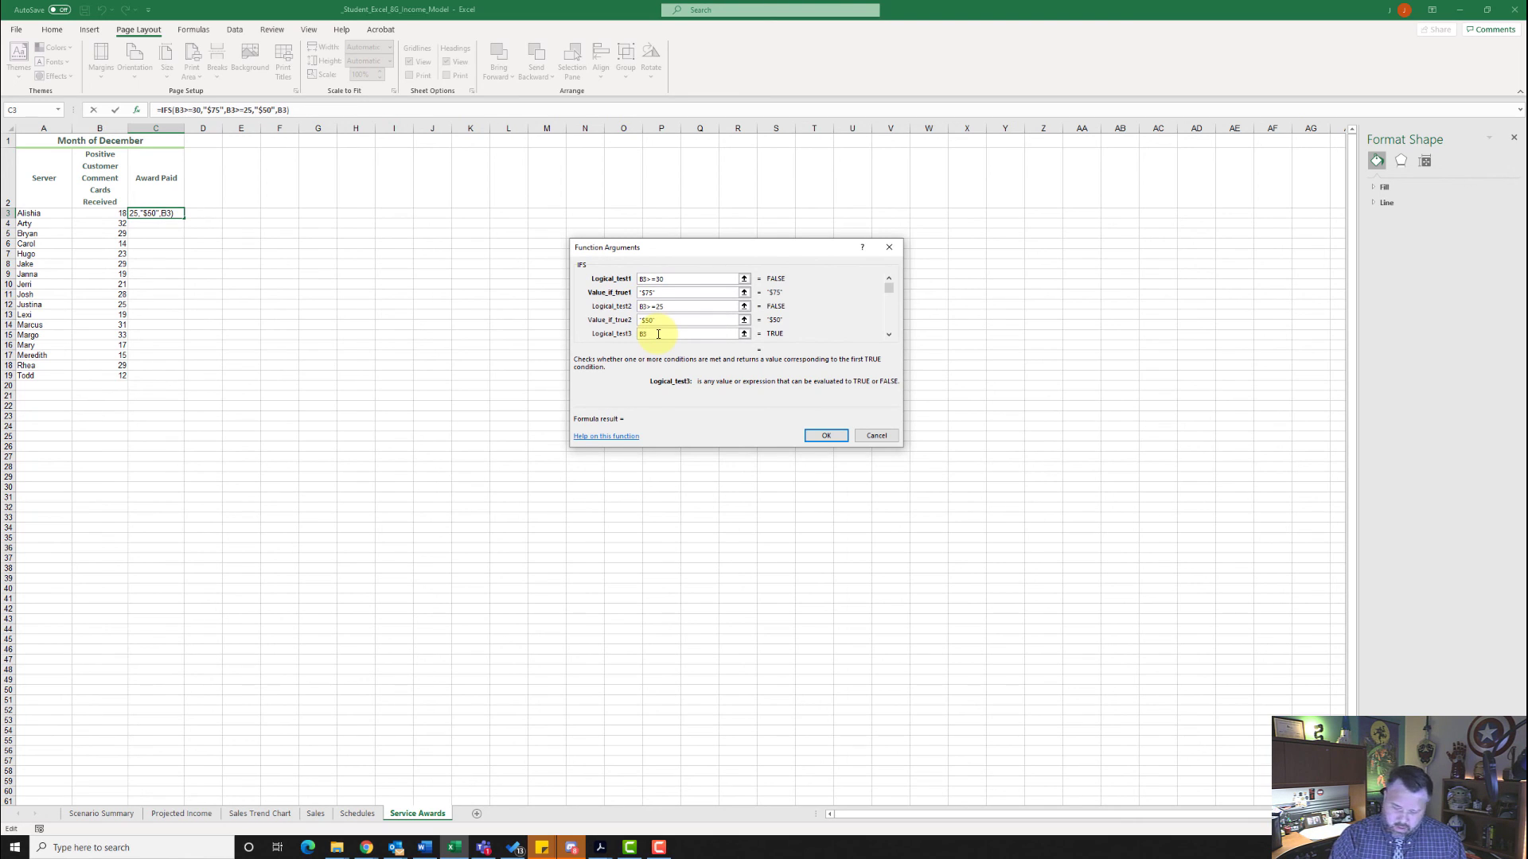
{"action": "type", "text": ">"}
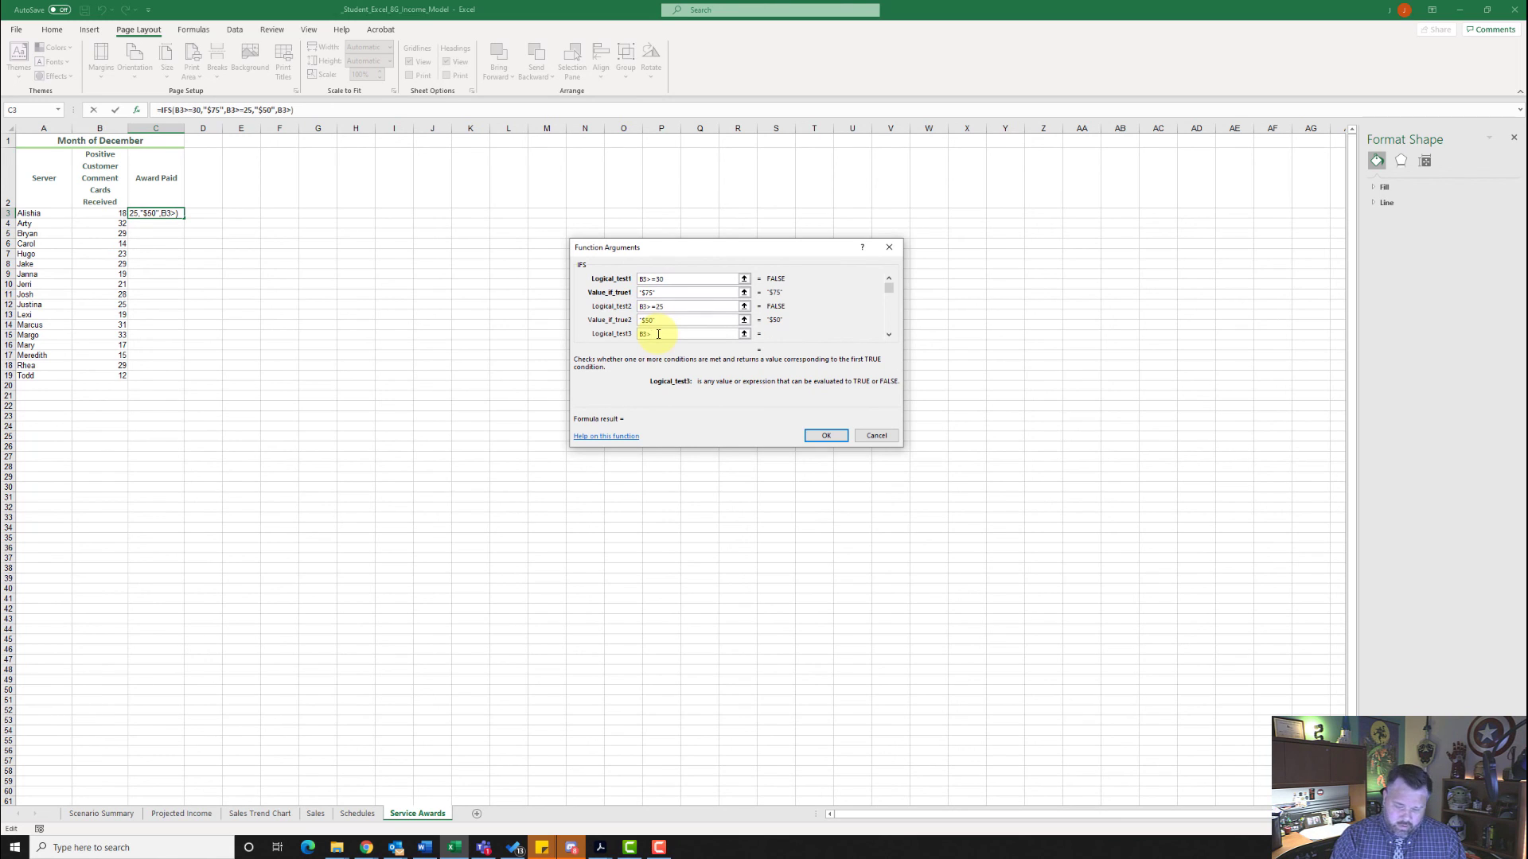
{"action": "type", "text": "20"}
{"action": "key", "text": "Tab"}
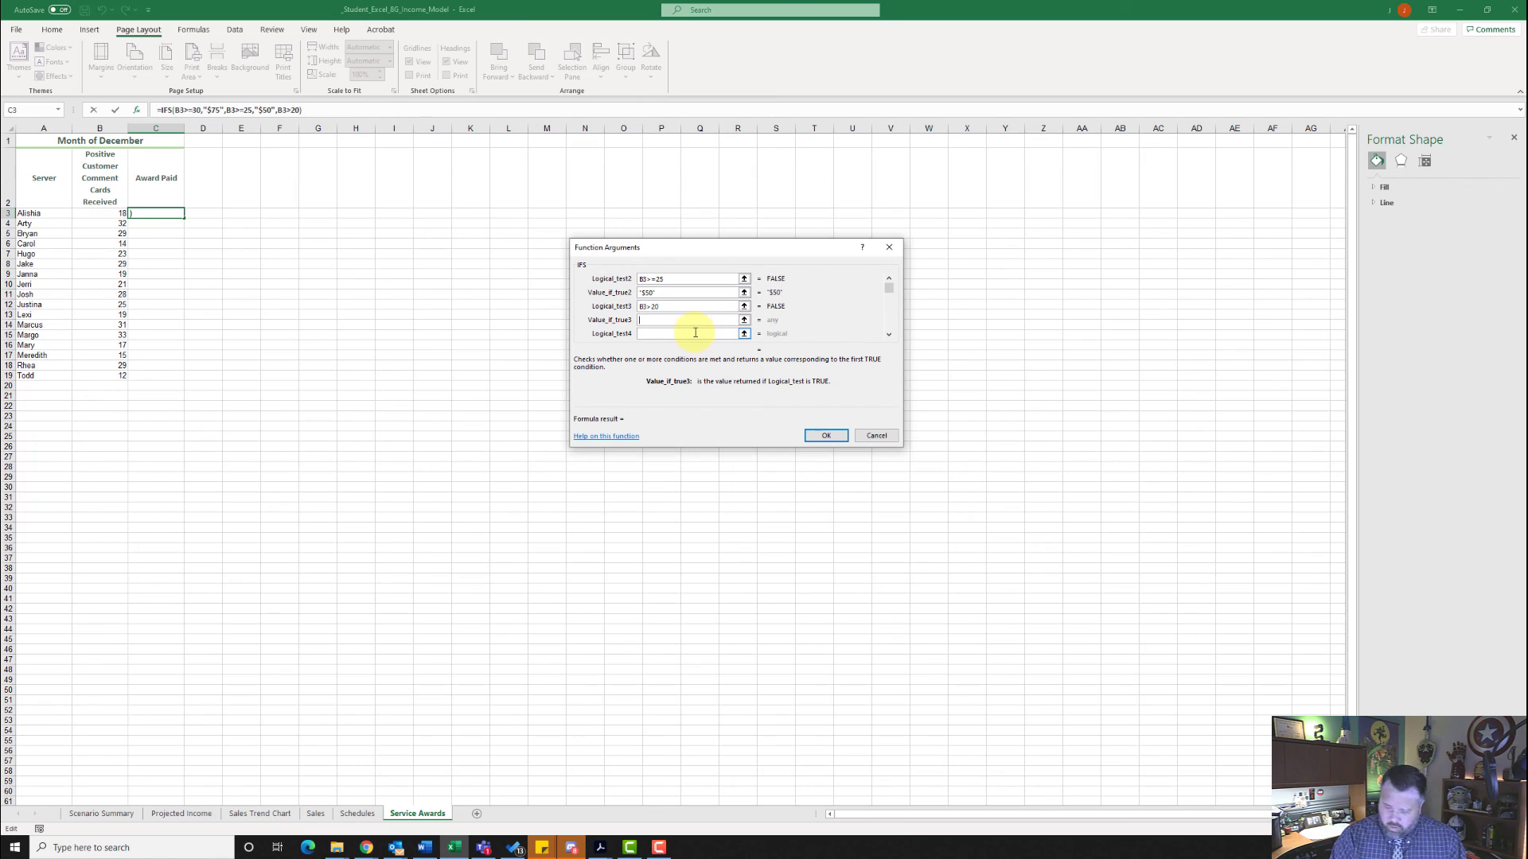
{"action": "type", "text": "\""}
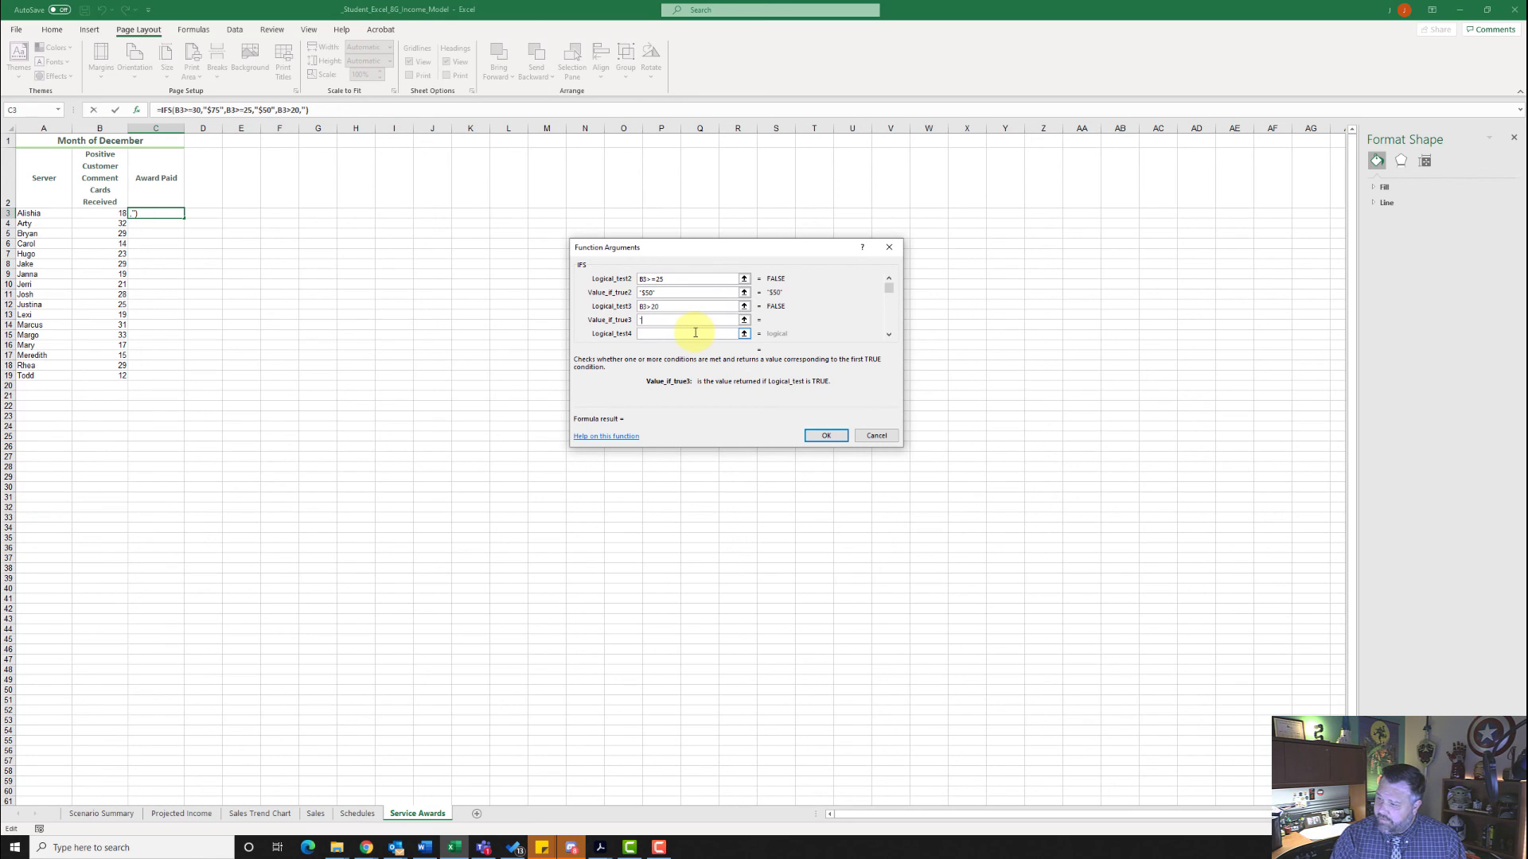
{"action": "type", "text": "$25\""}
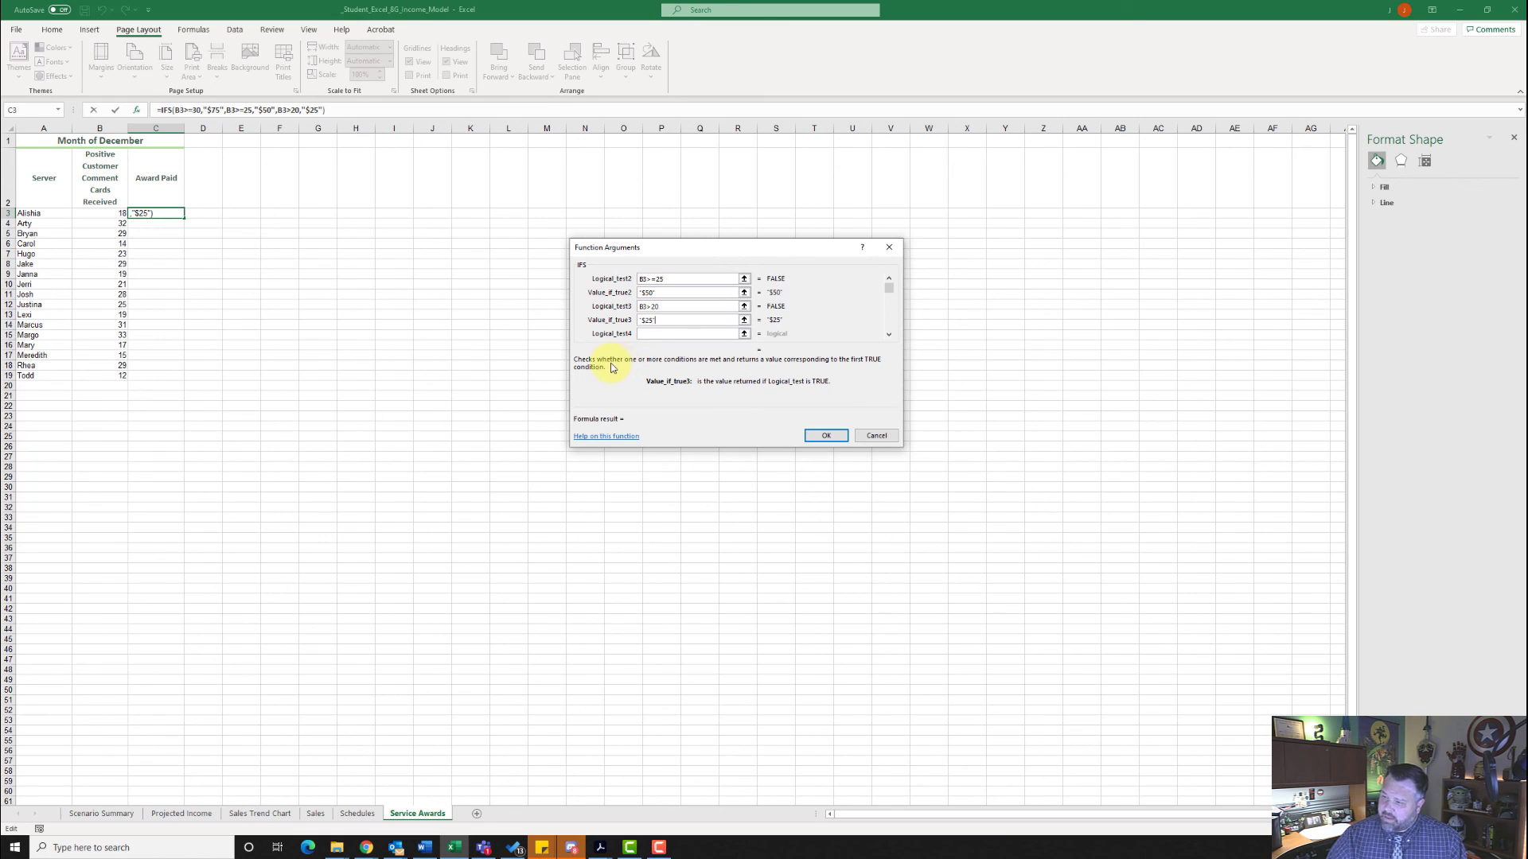
- Add B3<20 as the IFS function's fourth logical test with an empty text string ("") as its result
{"action": "left_click", "coordinate": [675, 335]}
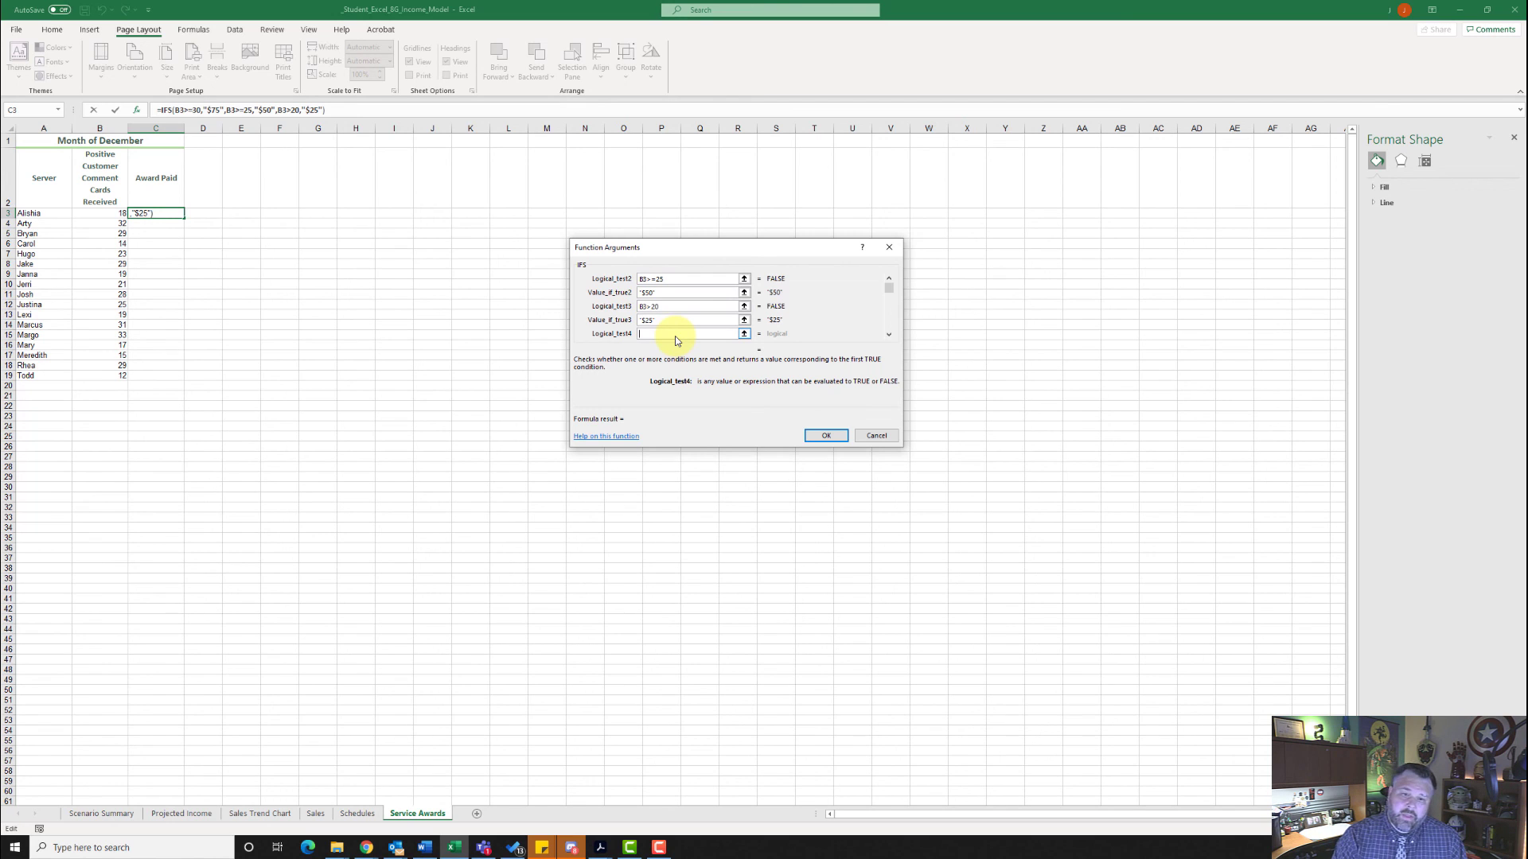
{"action": "type", "text": "B3"}
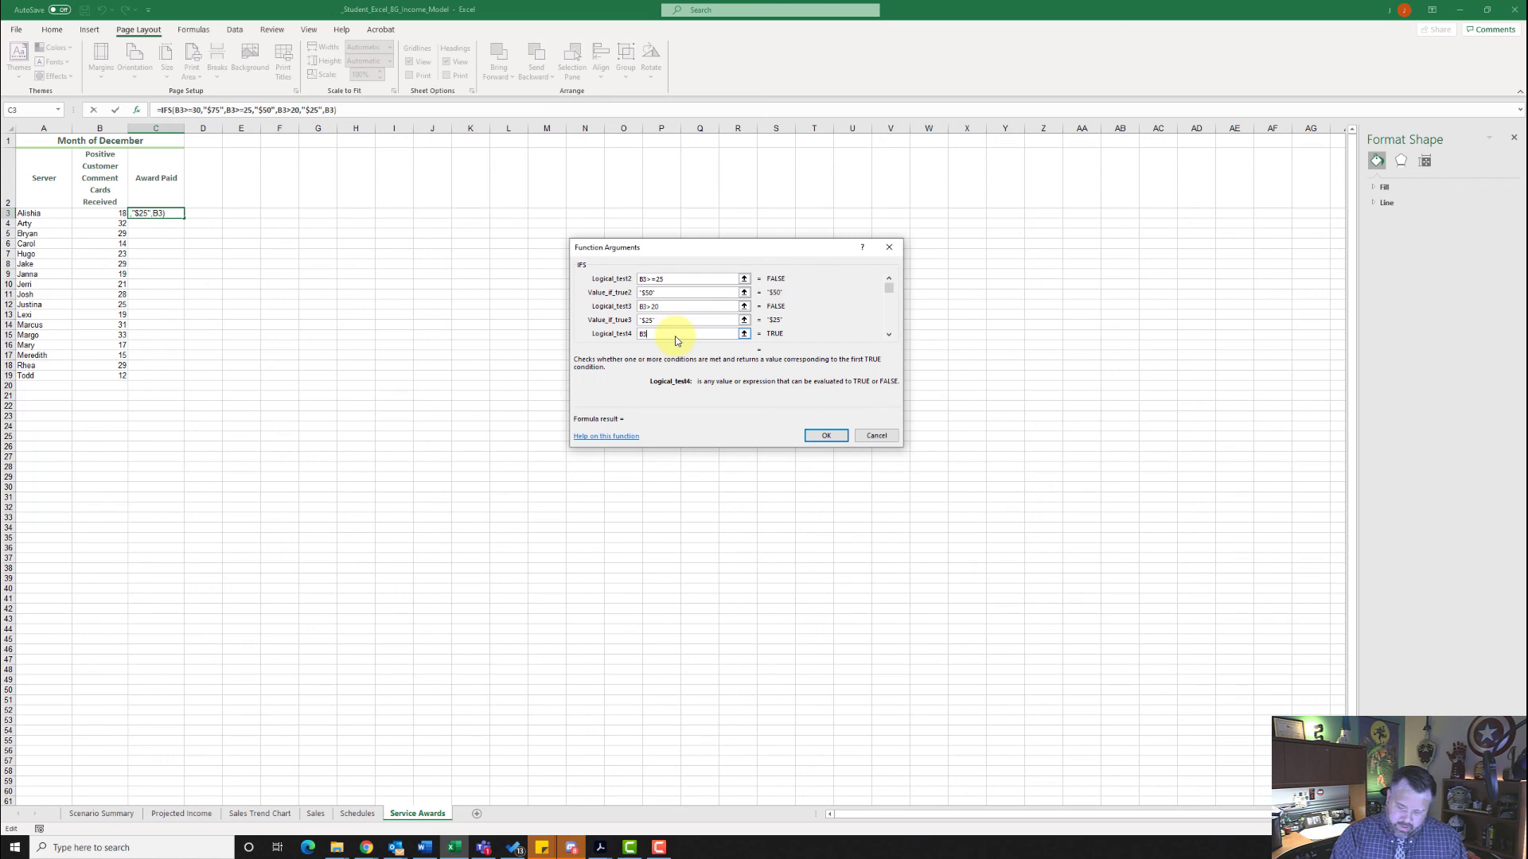
{"action": "type", "text": "<20"}
{"action": "key", "text": "Tab"}
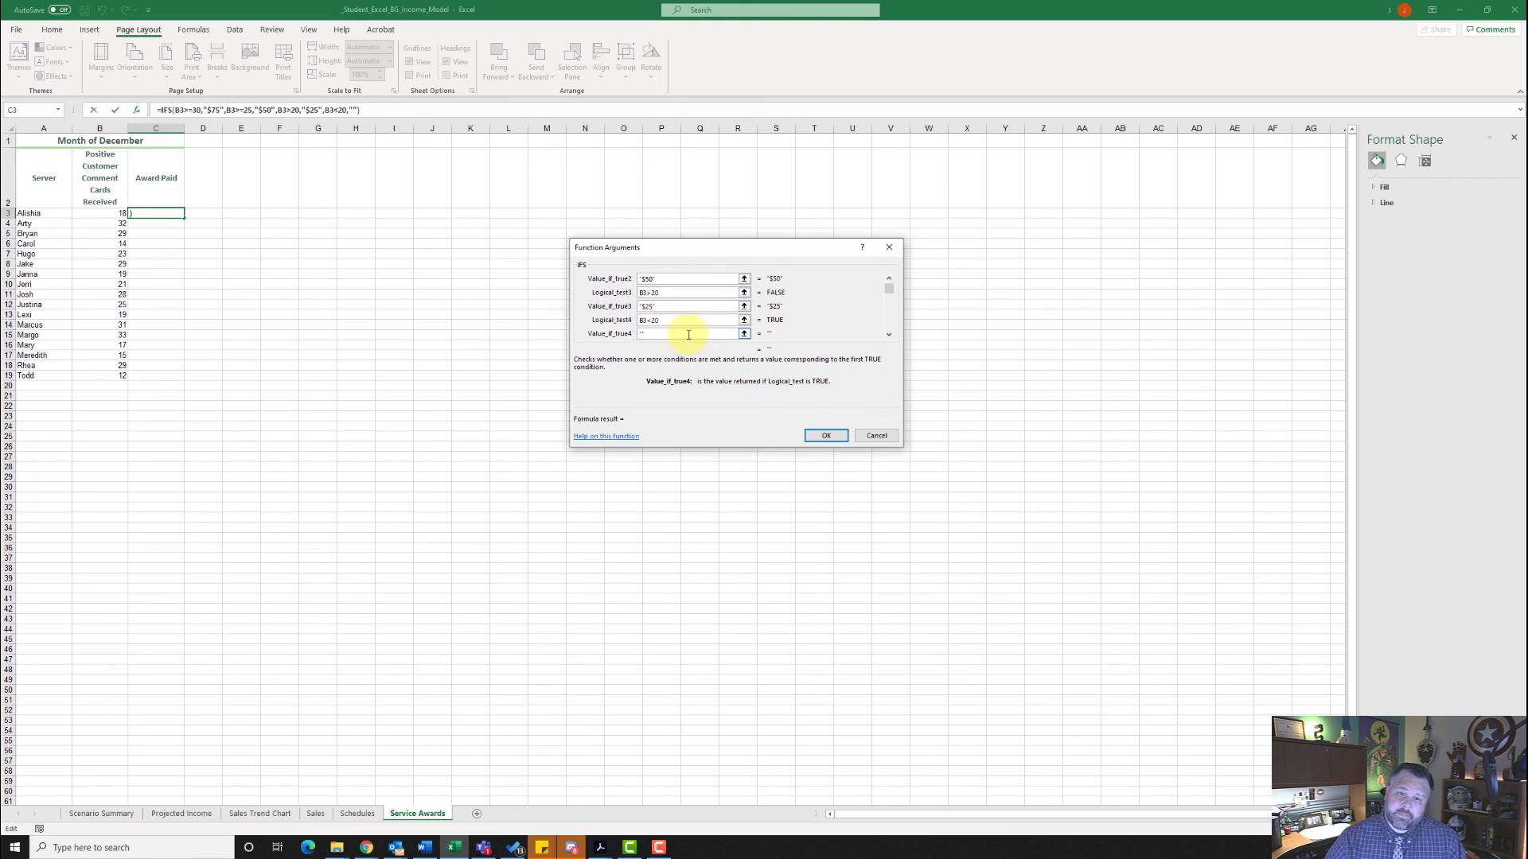
- Correct the IFS function's third logical test to B3>=20 and enter the formula in cell C3
{"action": "left_click", "coordinate": [652, 292]}
{"action": "type", "text": "="}
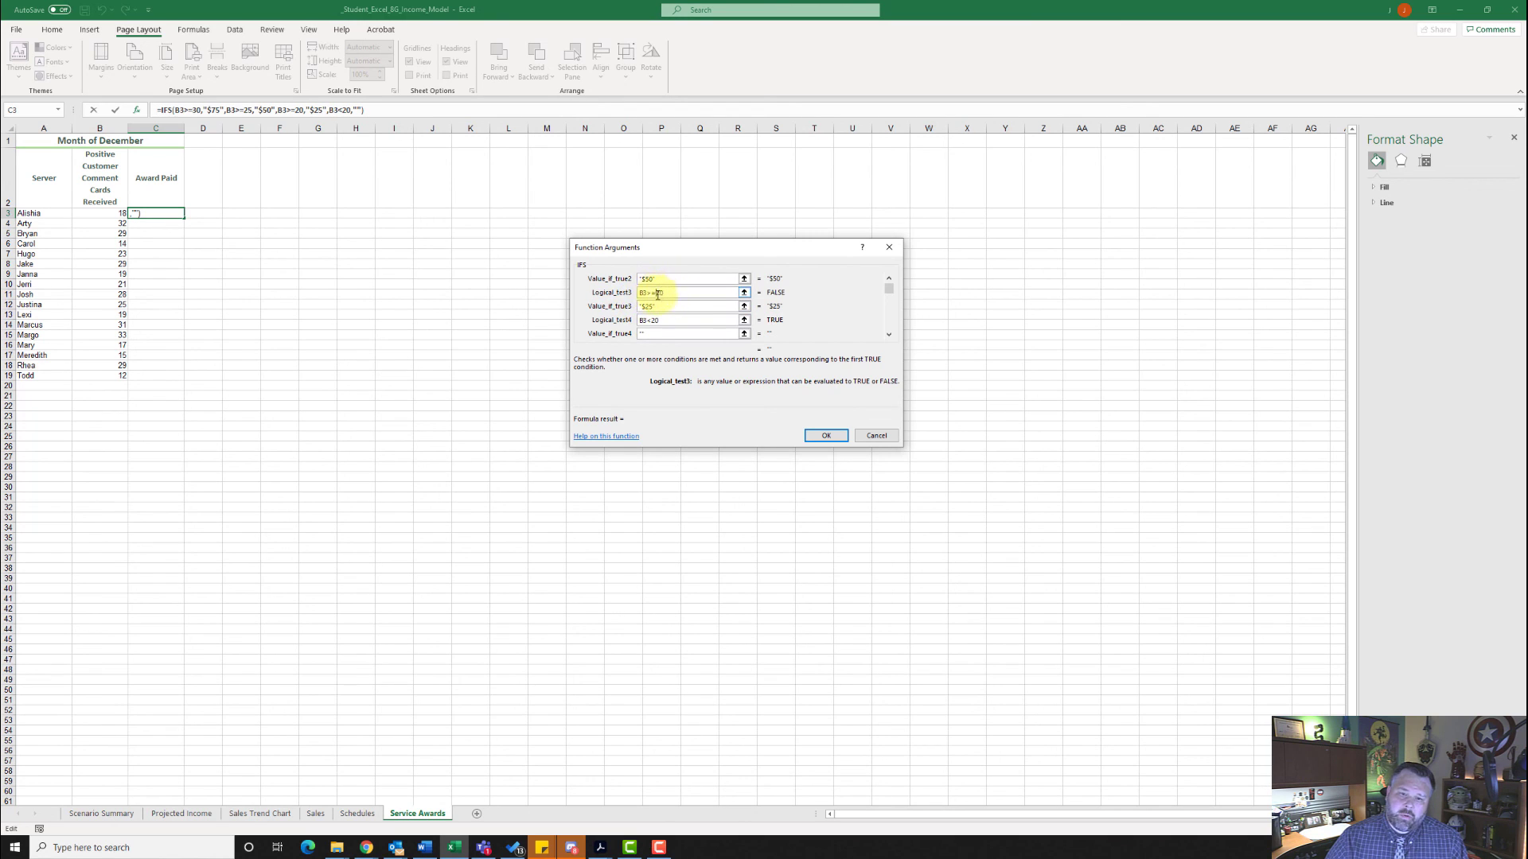
{"action": "left_click", "coordinate": [825, 436]}
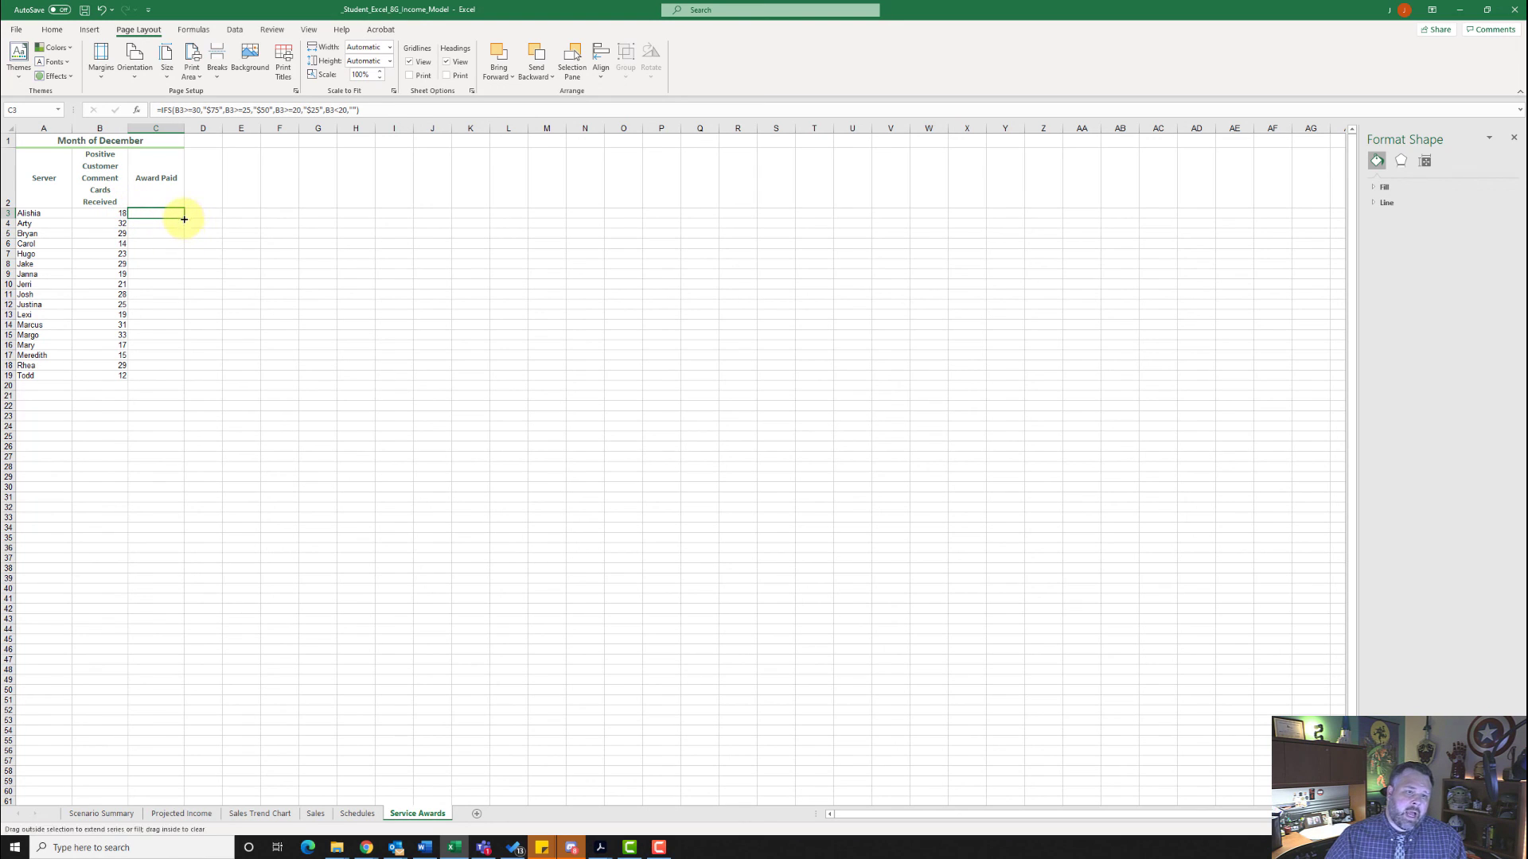
- Fill the Award Paid formula from C3 down through C19, and display the Scenario Summary sheet
{"action": "left_click_drag", "start_coordinate": [184, 219], "coordinate": [186, 376]}
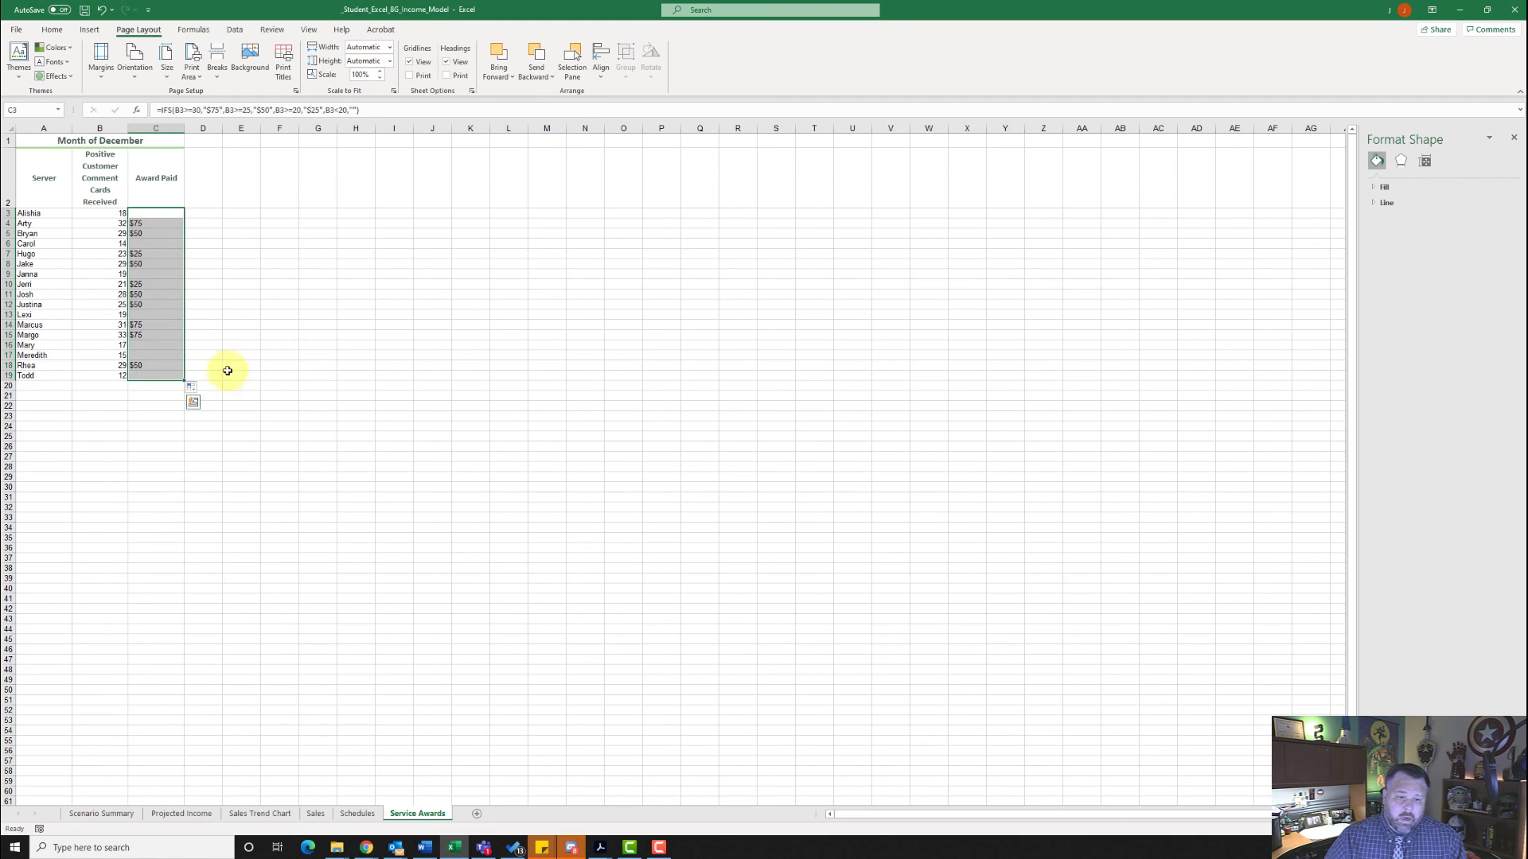
{"action": "left_click", "coordinate": [235, 268]}
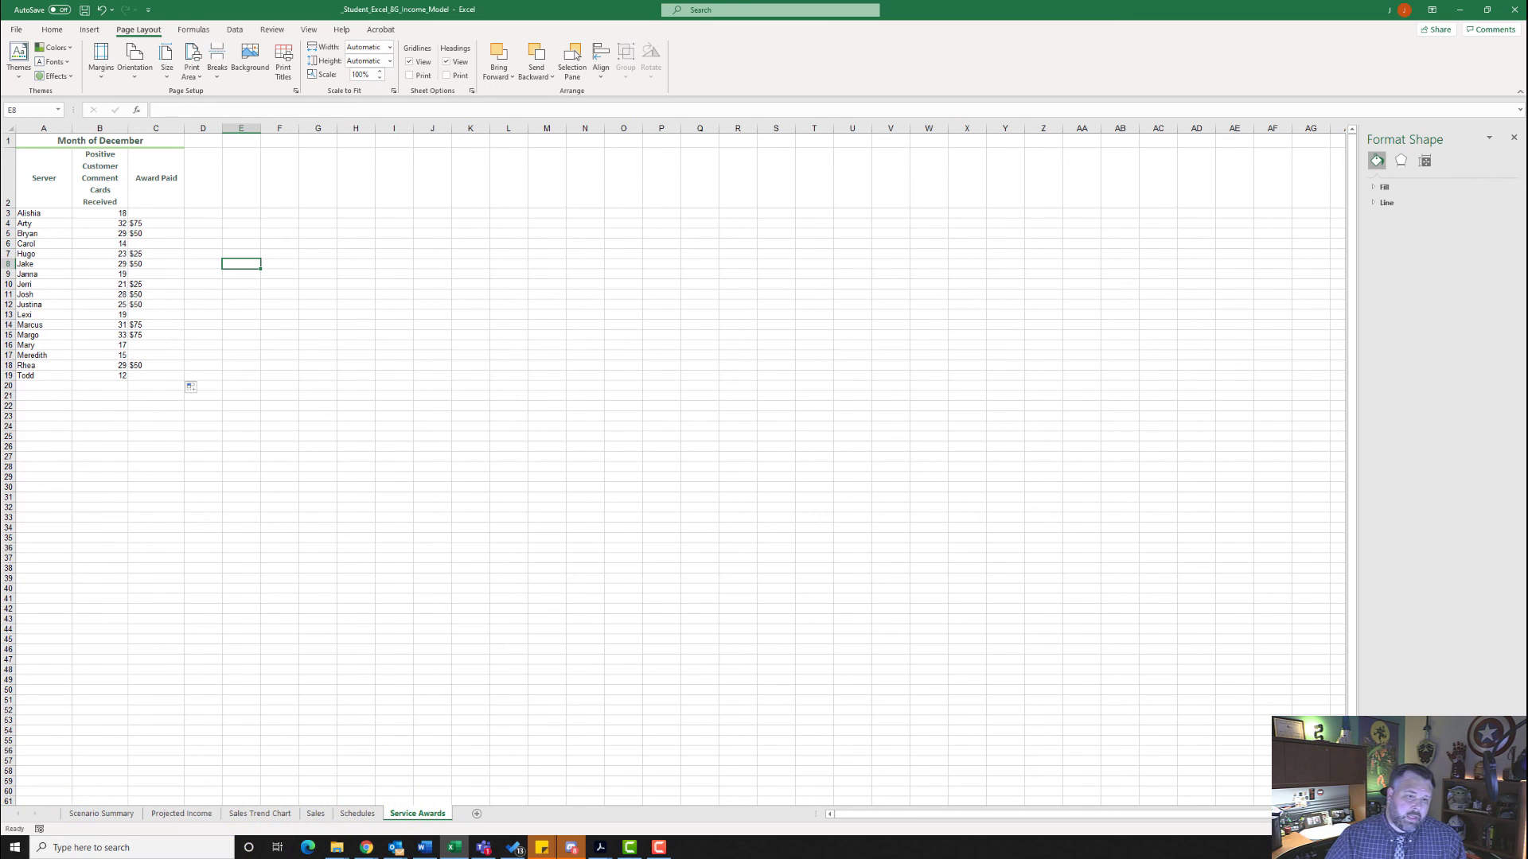
{"action": "left_click", "coordinate": [109, 816]}
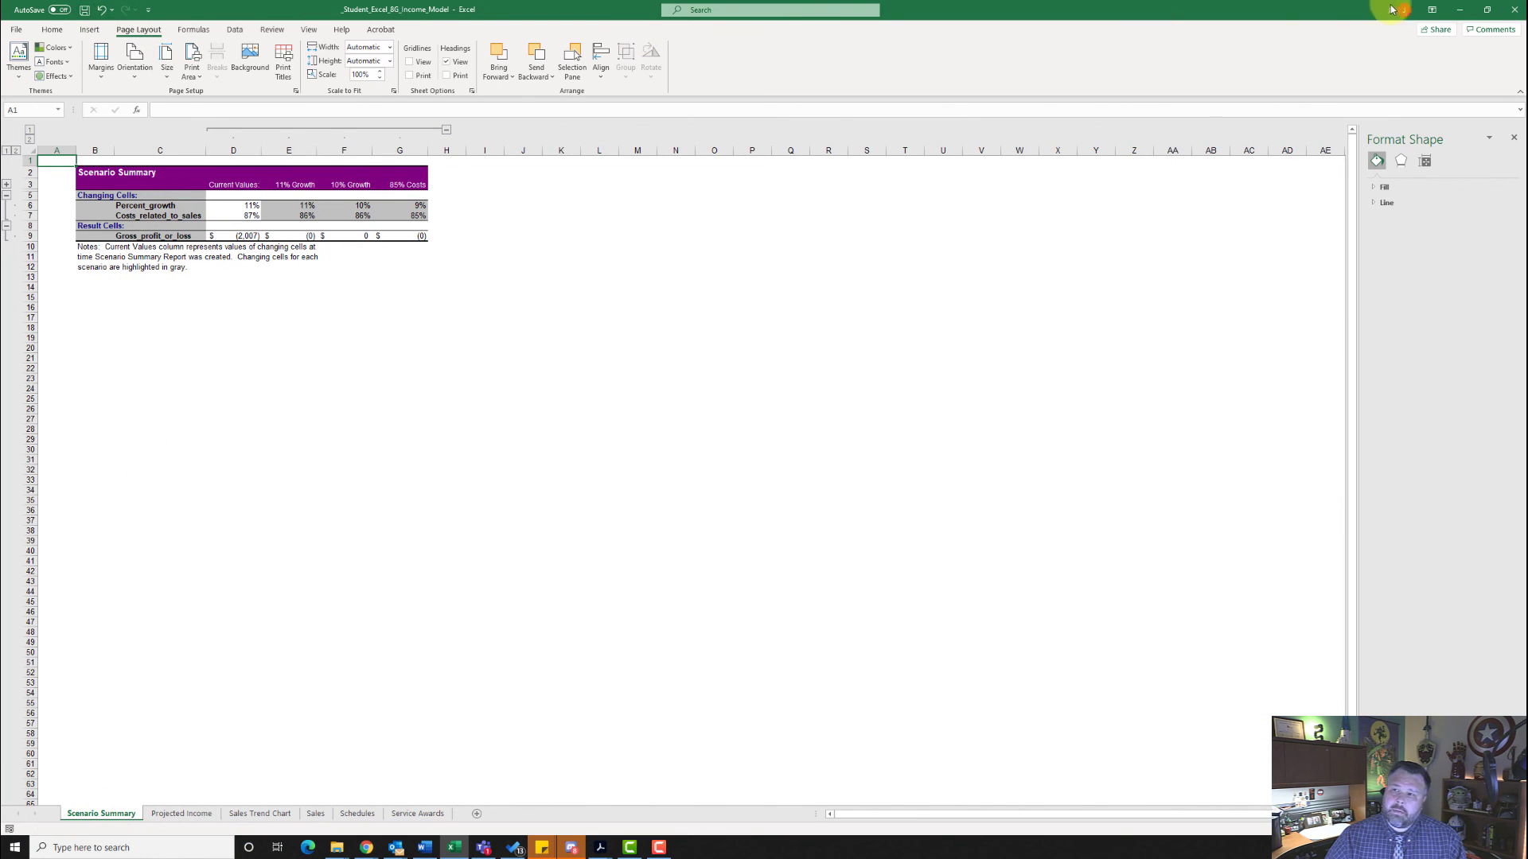
- Switch to the browser's Excel 8G Income Model assignment page and choose _Student_Excel_8G_Income_Model.xlsx from Downloads as the completed assignment
{"action": "left_click", "coordinate": [1460, 10]}
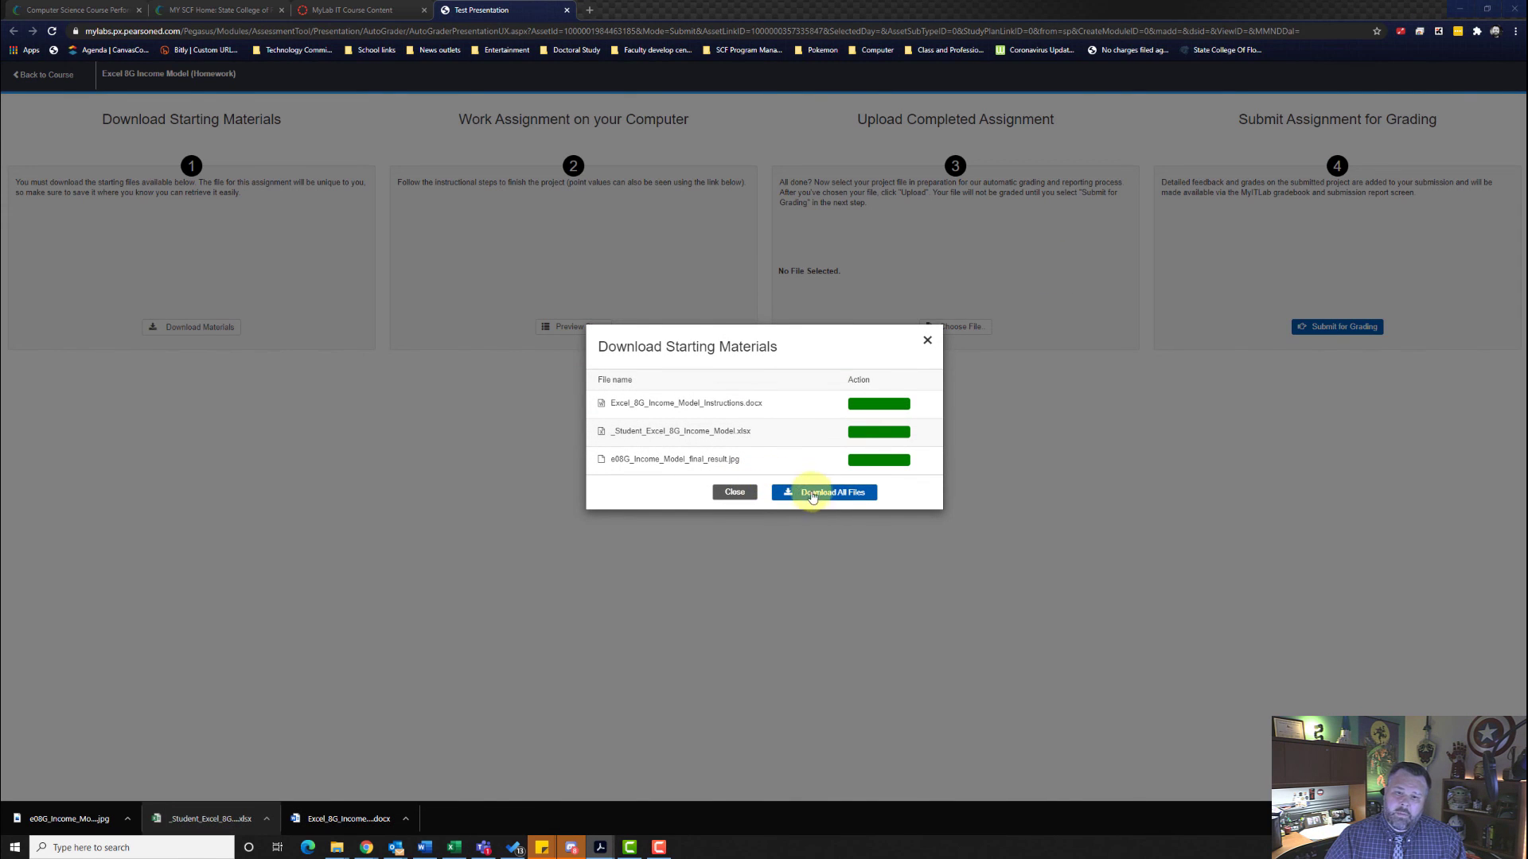
{"action": "left_click", "coordinate": [927, 341]}
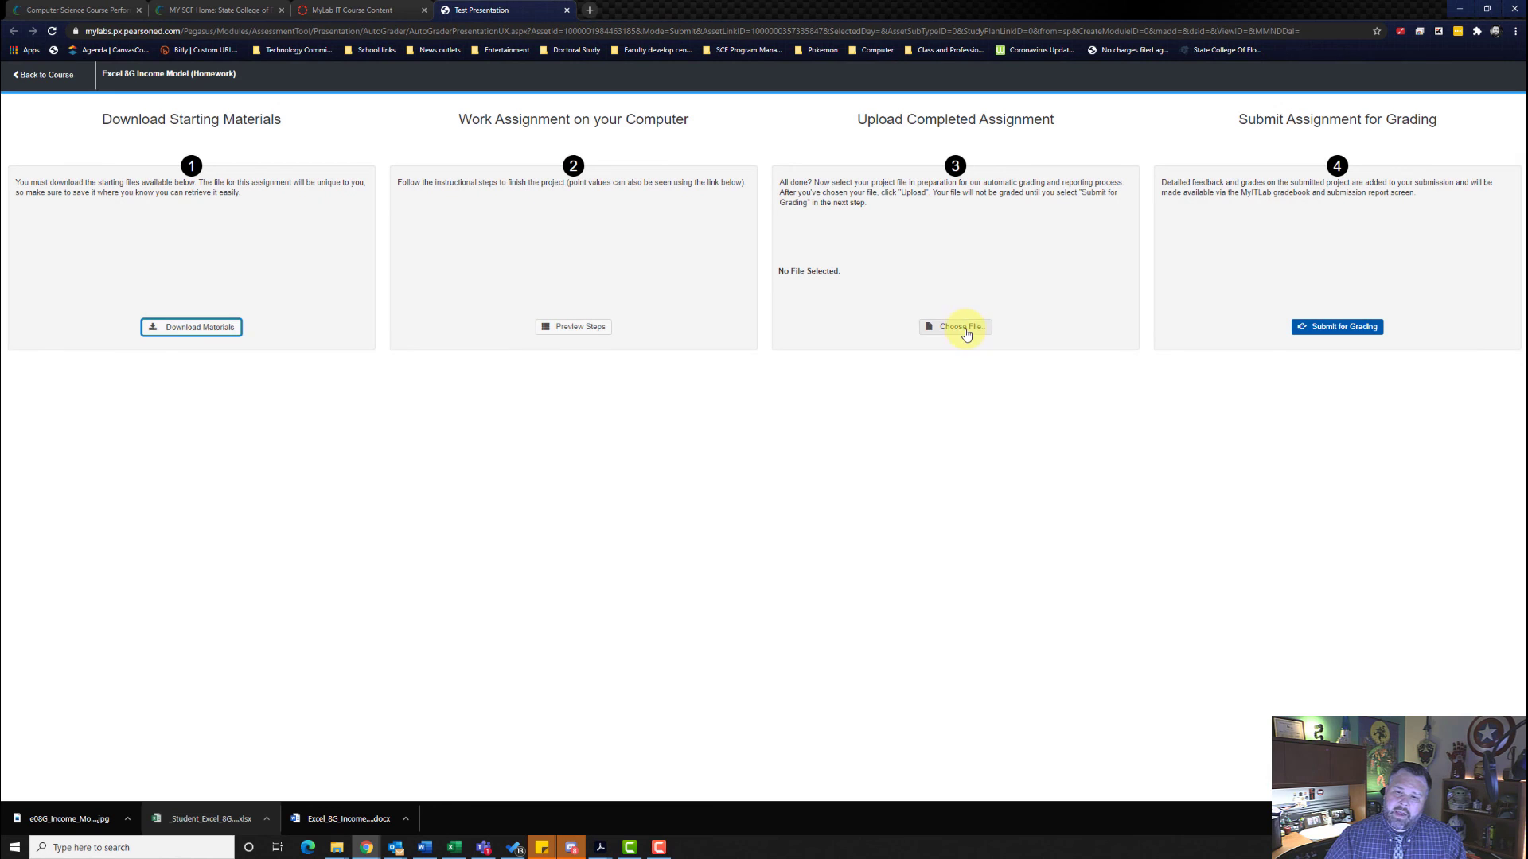
{"action": "left_click", "coordinate": [966, 331]}
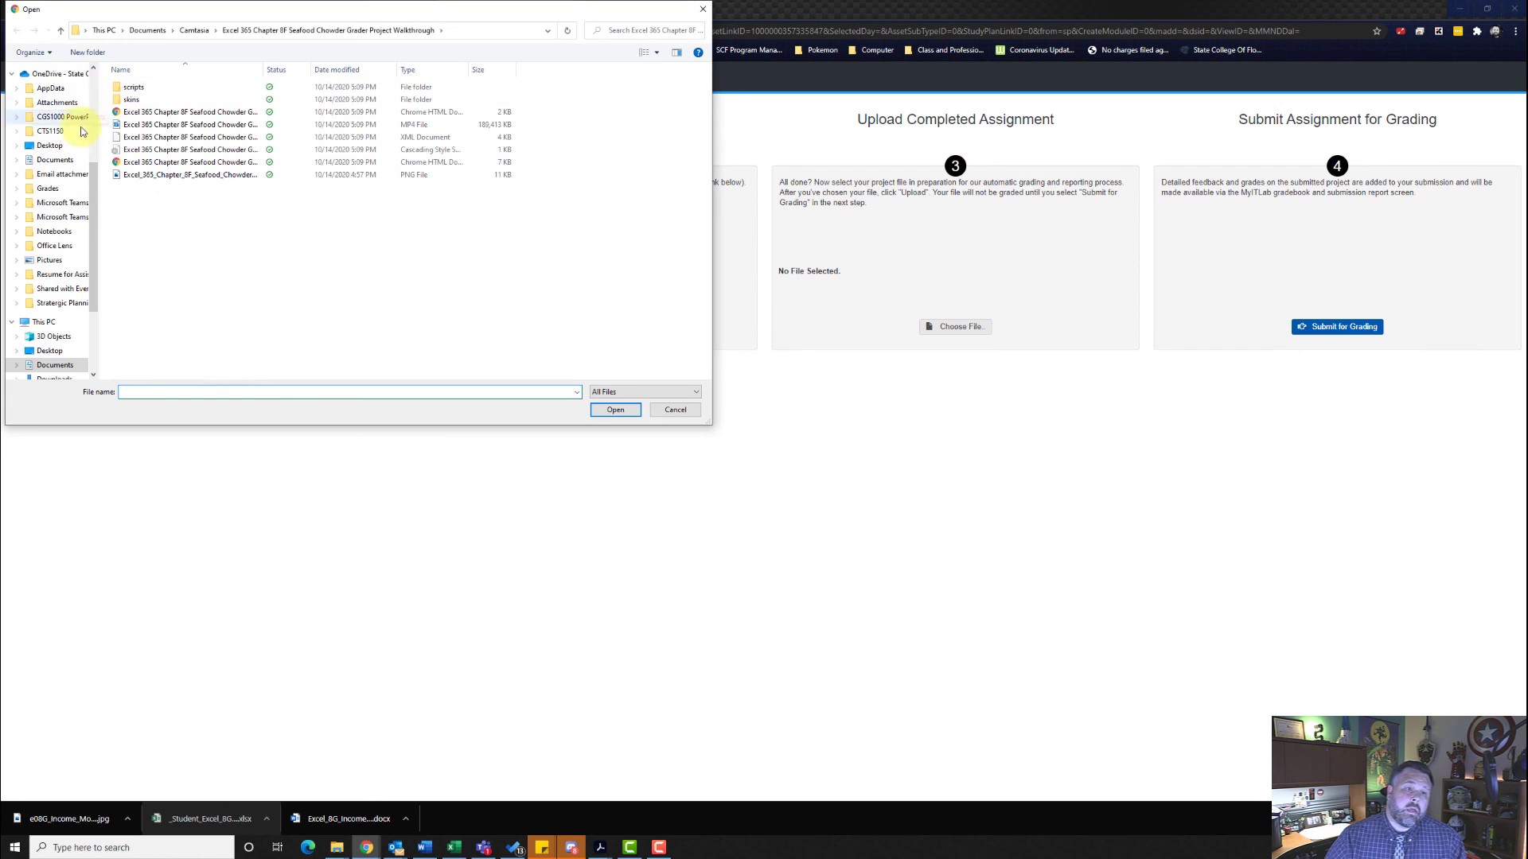
{"action": "left_click", "coordinate": [51, 378]}
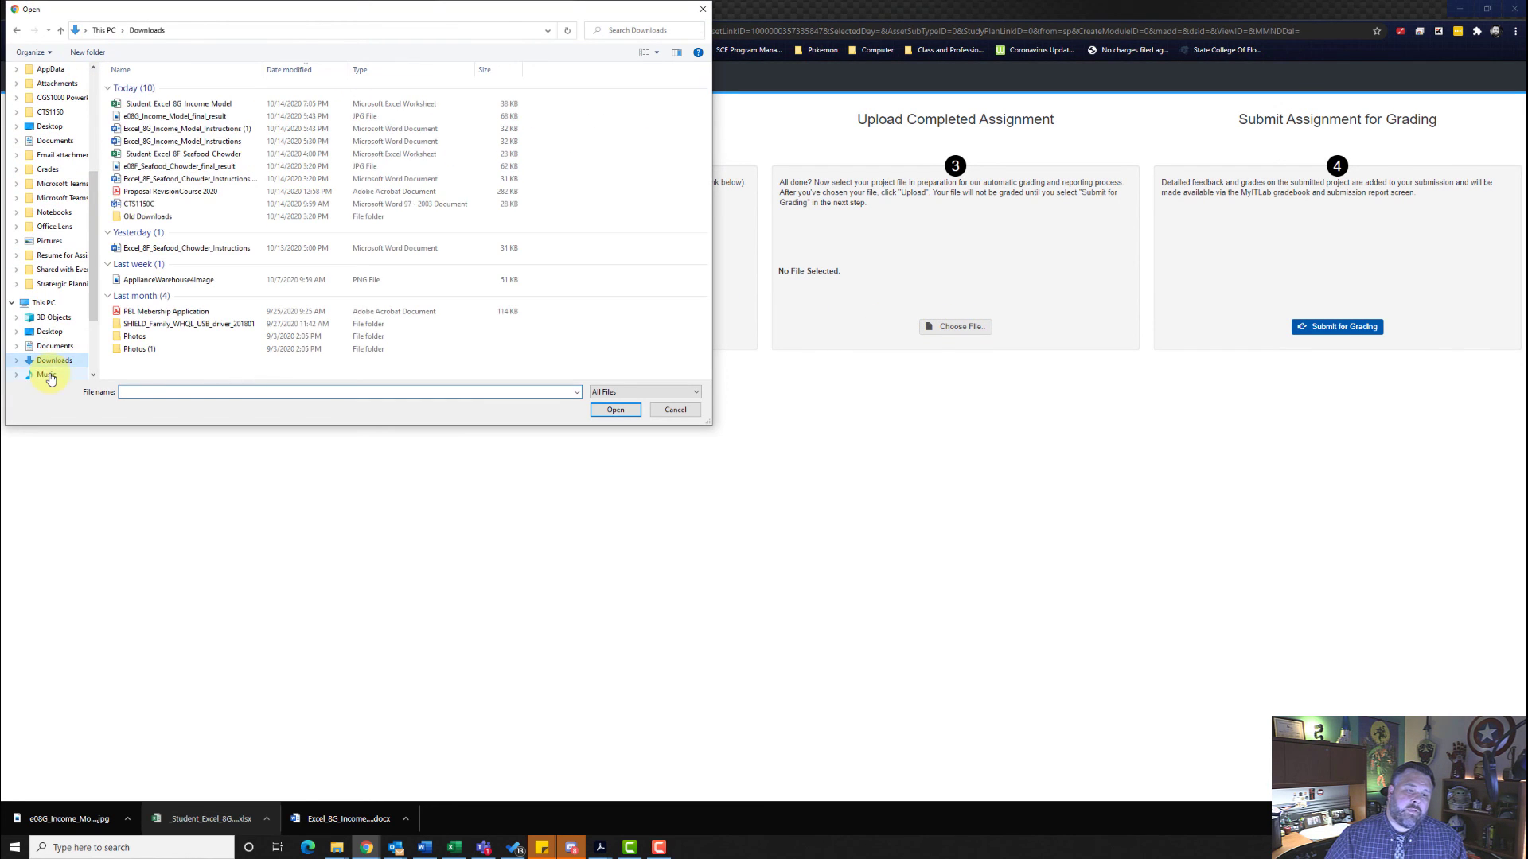
{"action": "left_click", "coordinate": [184, 104]}
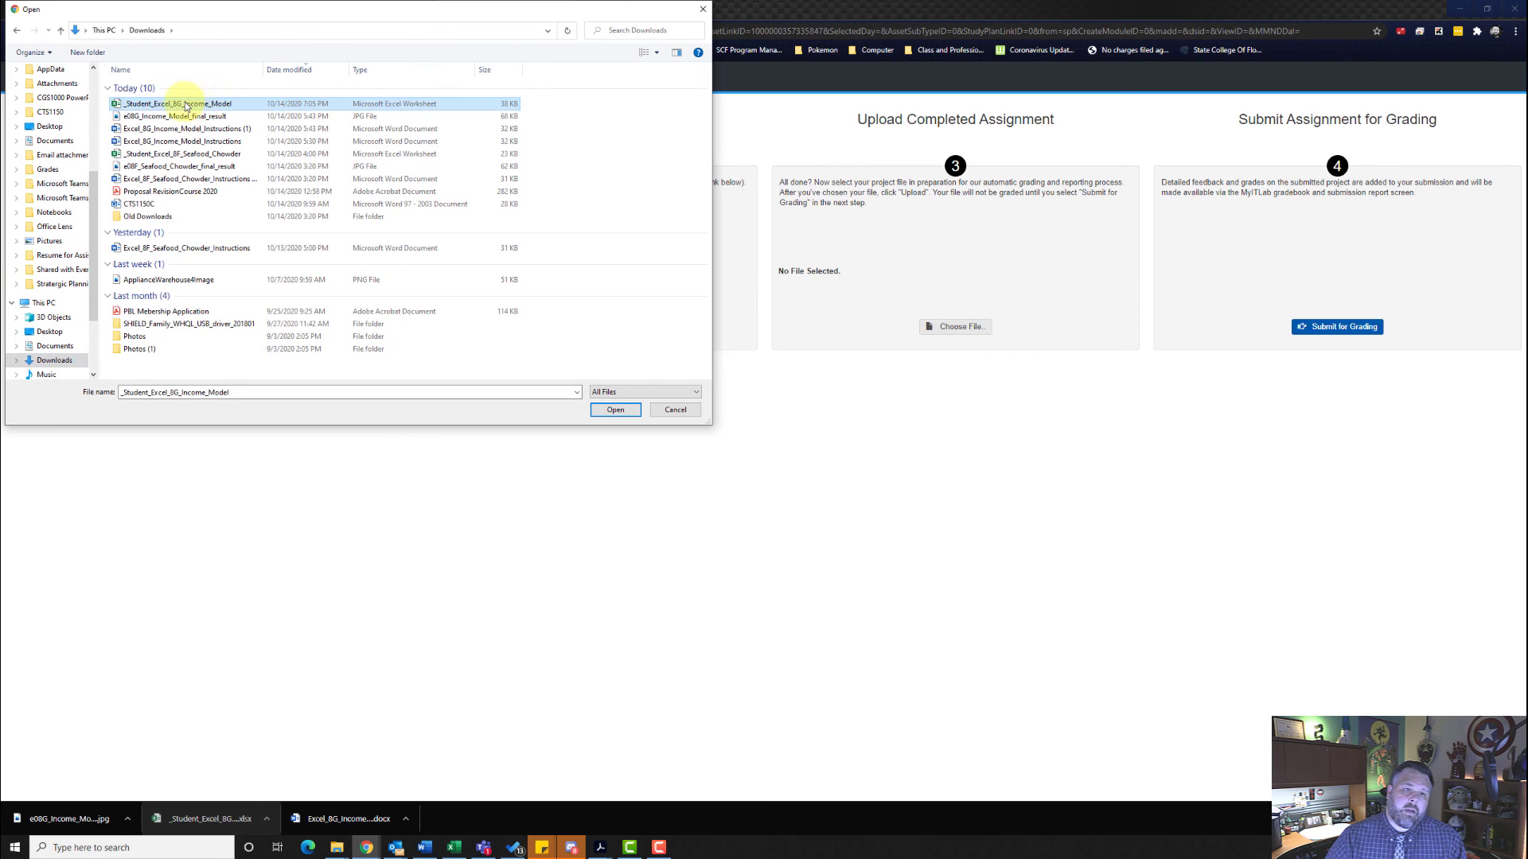
{"action": "left_click", "coordinate": [616, 410]}
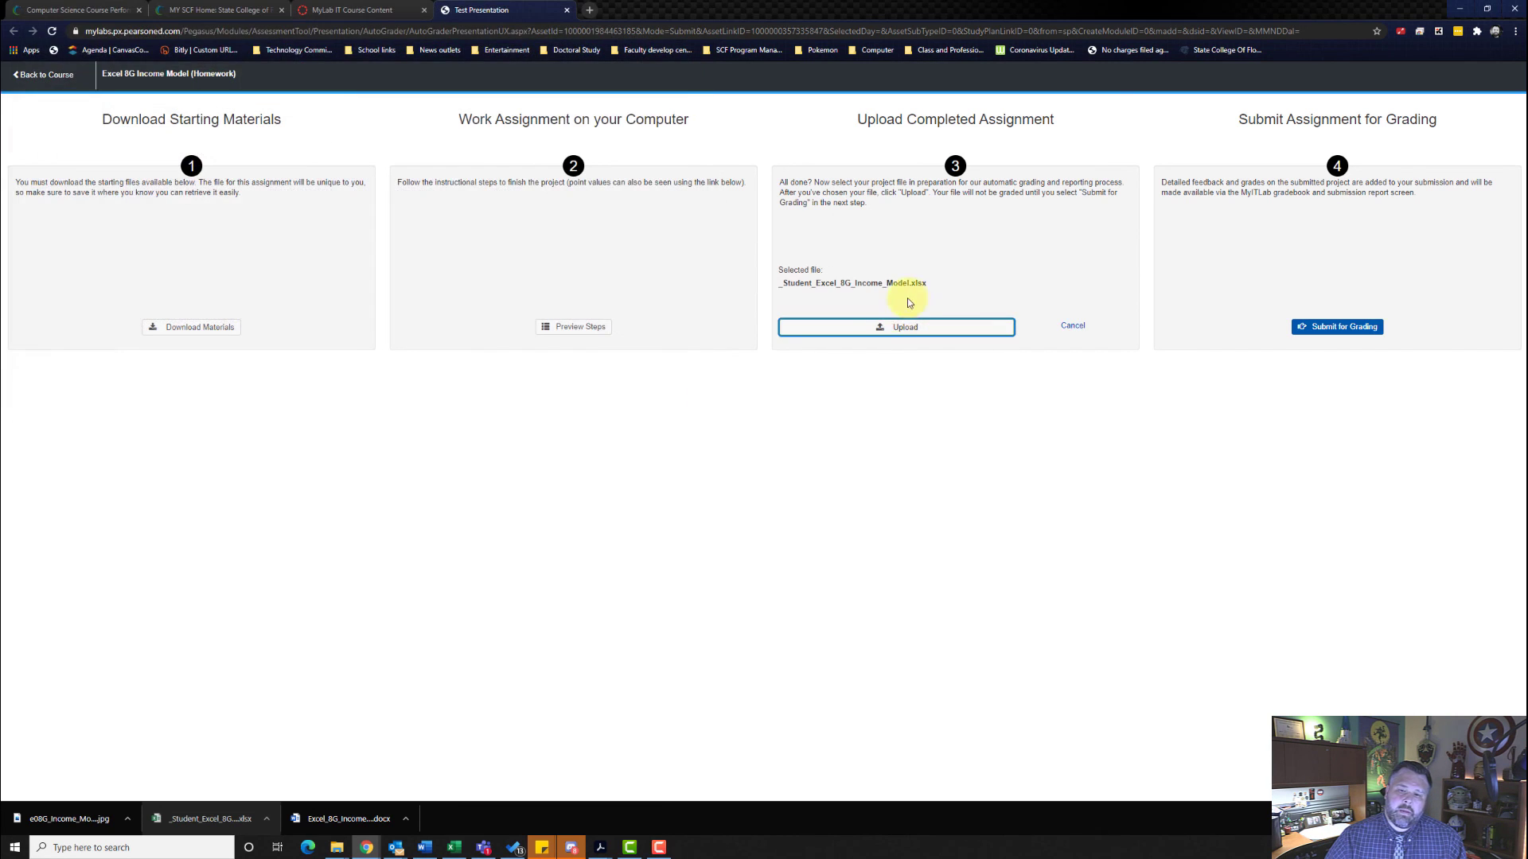
- Upload the chosen workbook and submit the assignment for grading, closing the assignment page
{"action": "left_click", "coordinate": [915, 334]}
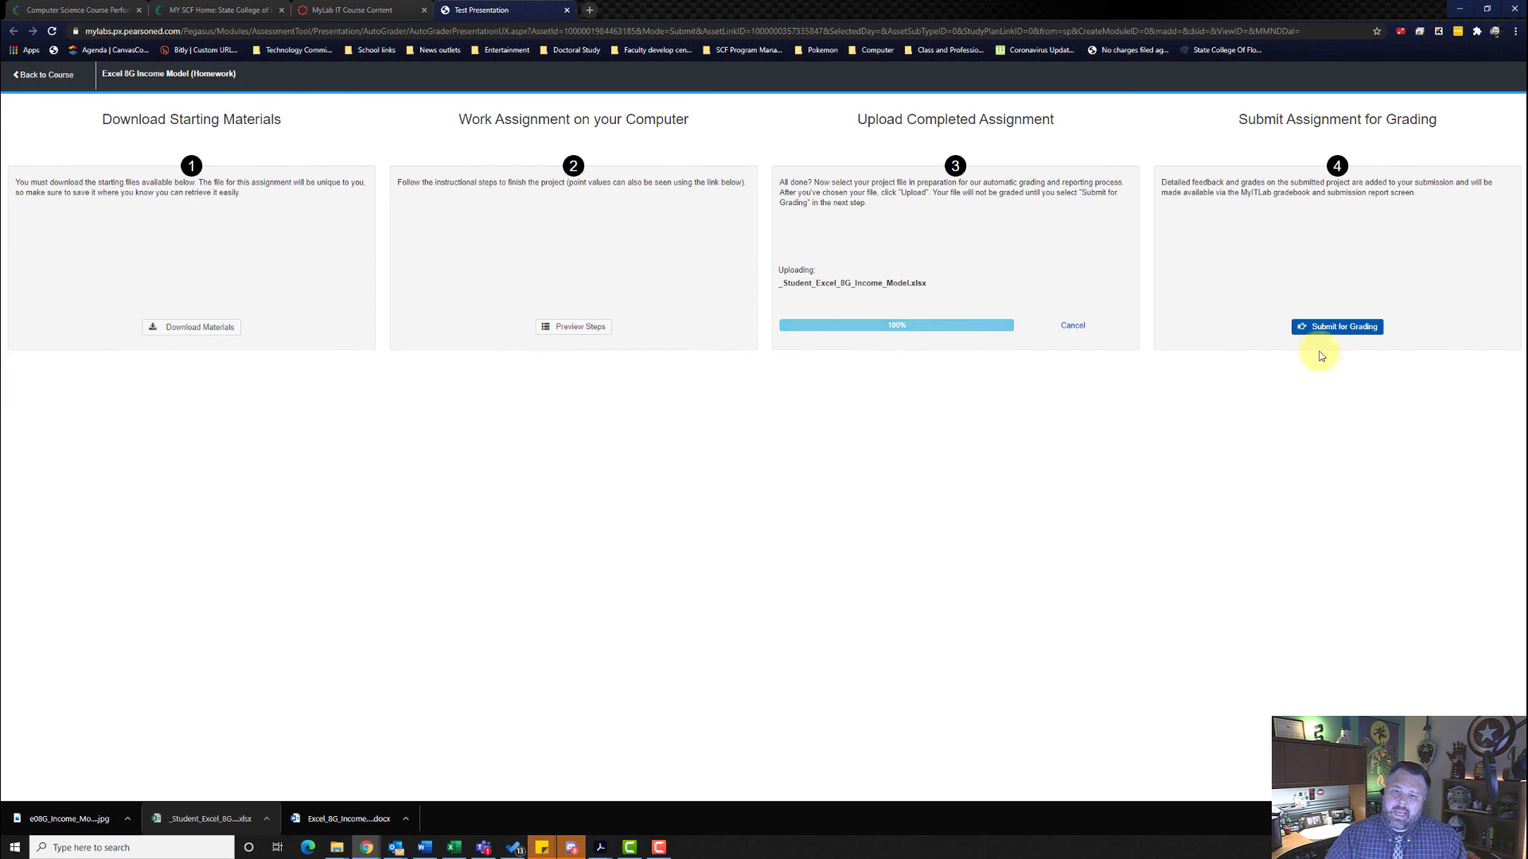
{"action": "left_click", "coordinate": [1352, 327]}
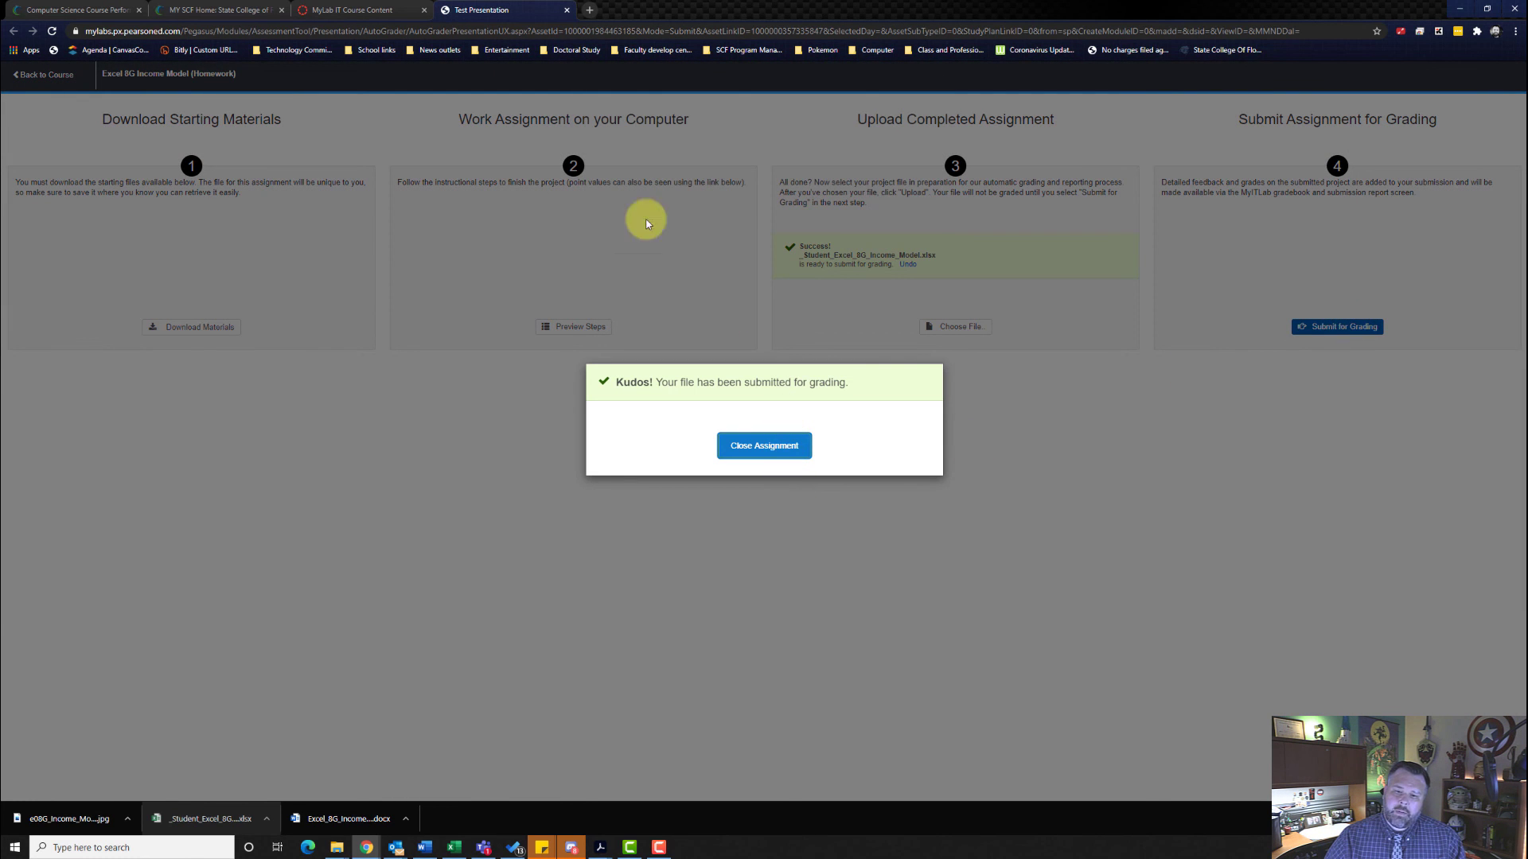
{"action": "left_click", "coordinate": [567, 9]}
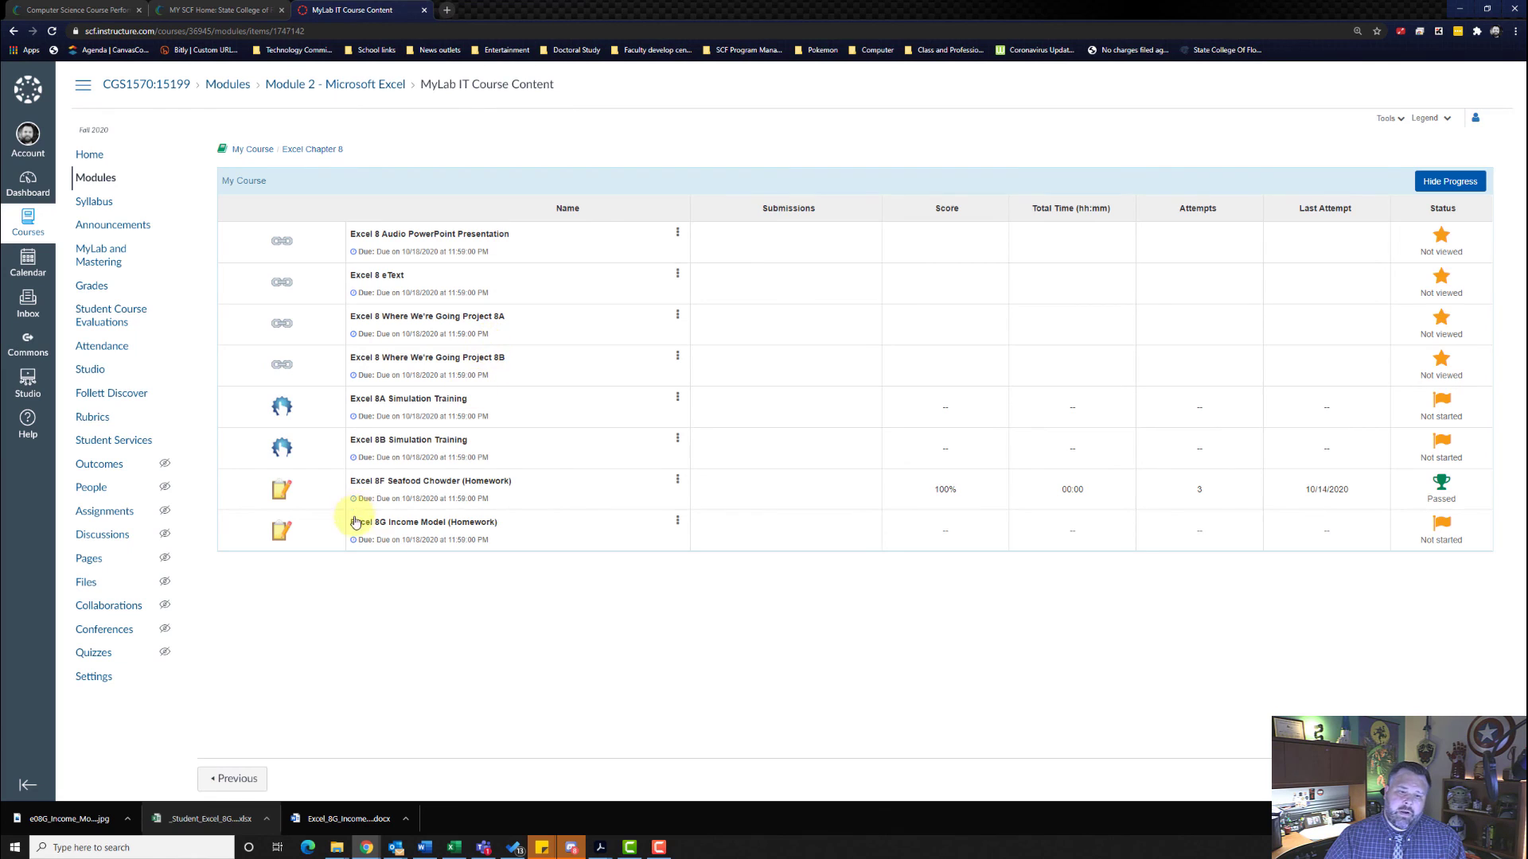
- Review the score card of the Excel 8G Income Model submission, expanding the grading details of instruction step 17
{"action": "left_click", "coordinate": [677, 523]}
{"action": "left_click", "coordinate": [631, 494]}
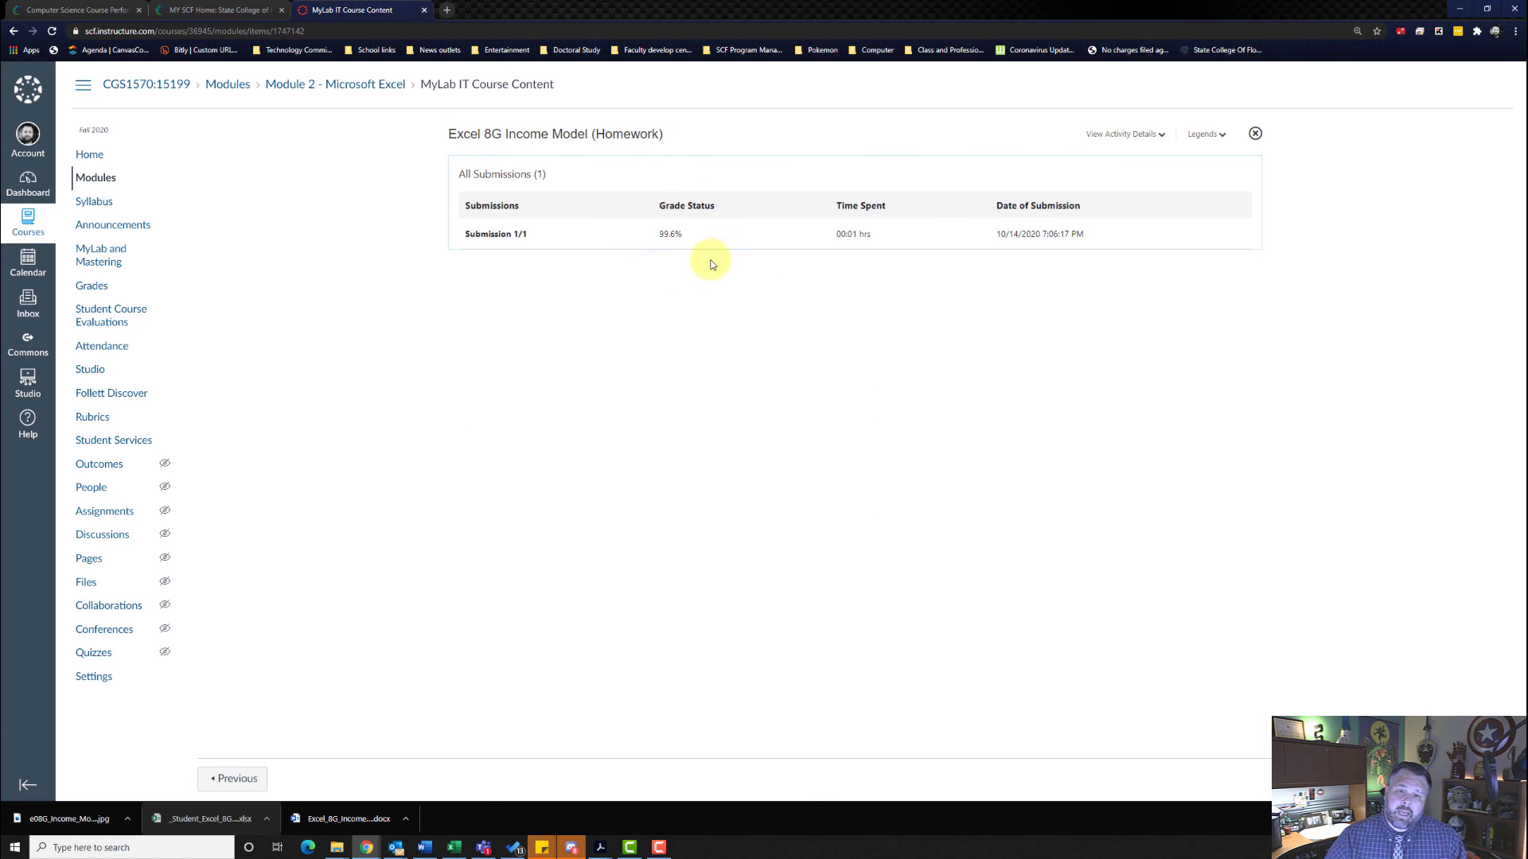
{"action": "left_click", "coordinate": [519, 236]}
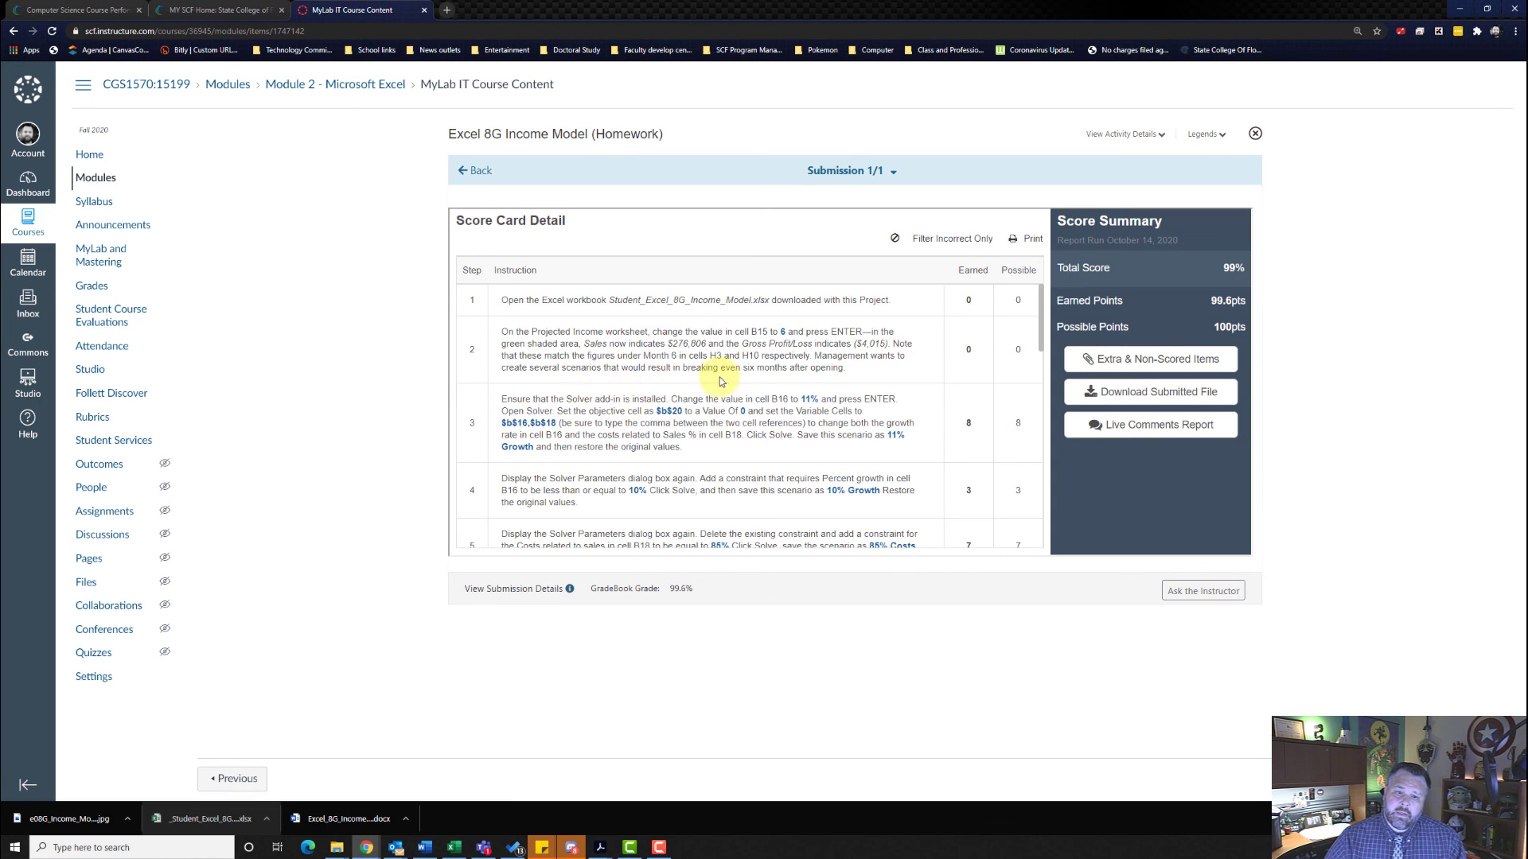
{"action": "scroll", "coordinate": [722, 366], "scroll_direction": "down", "scroll_amount": 10}
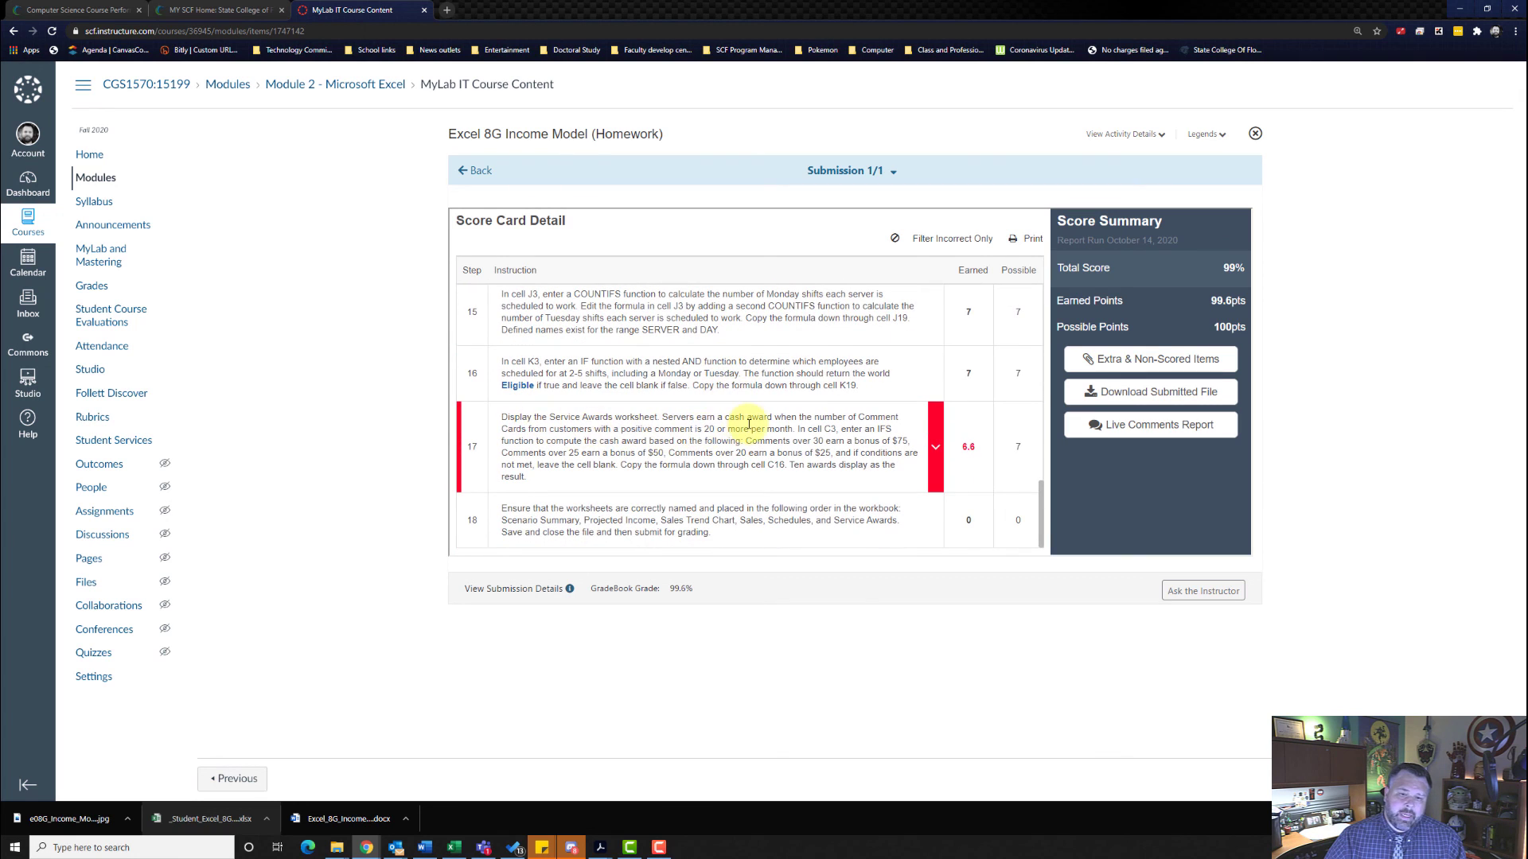
{"action": "left_click", "coordinate": [936, 448]}
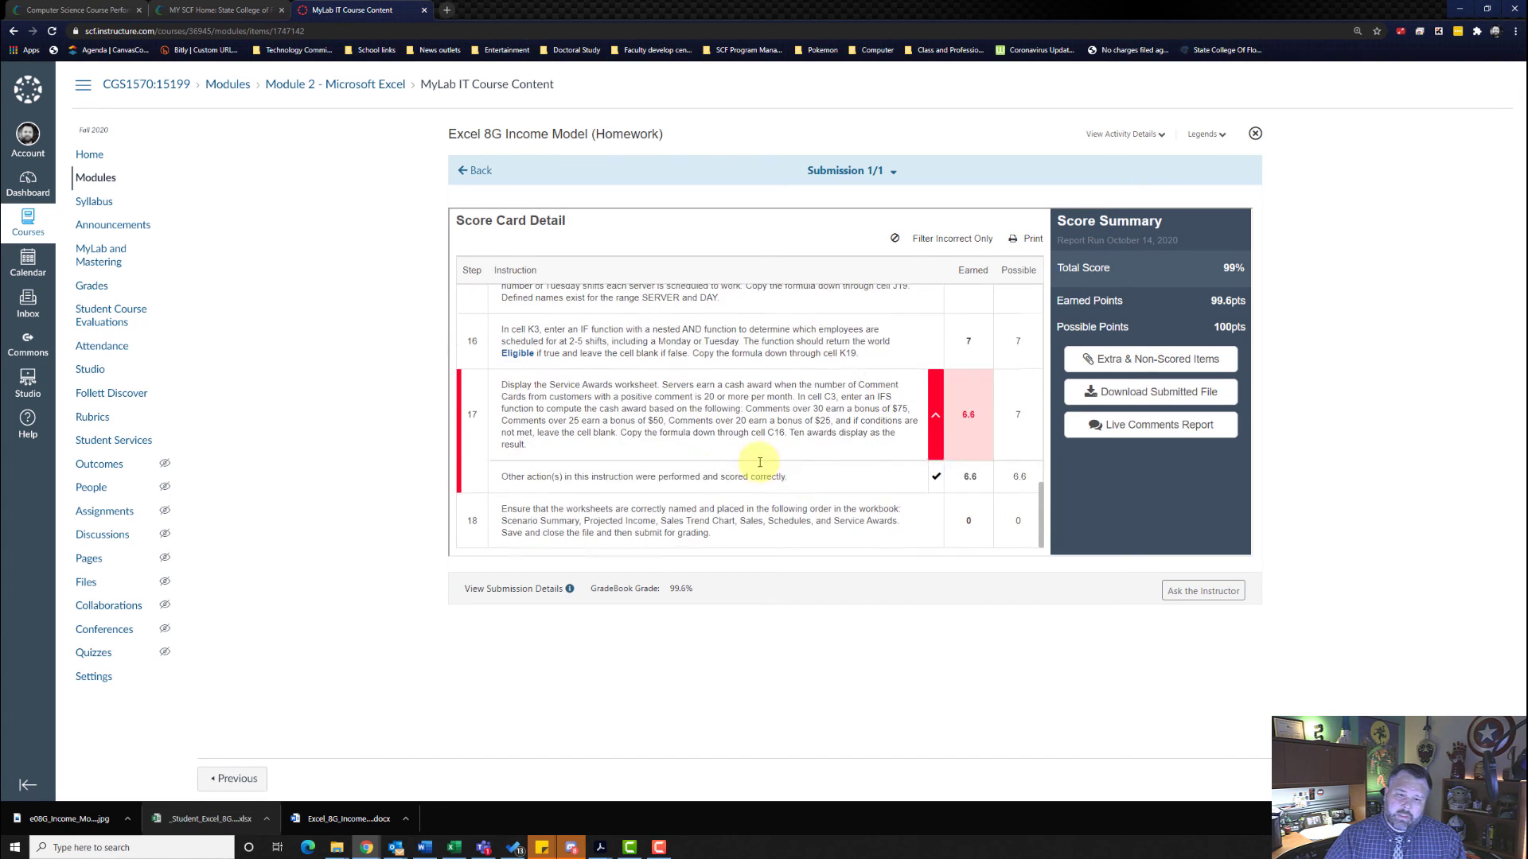